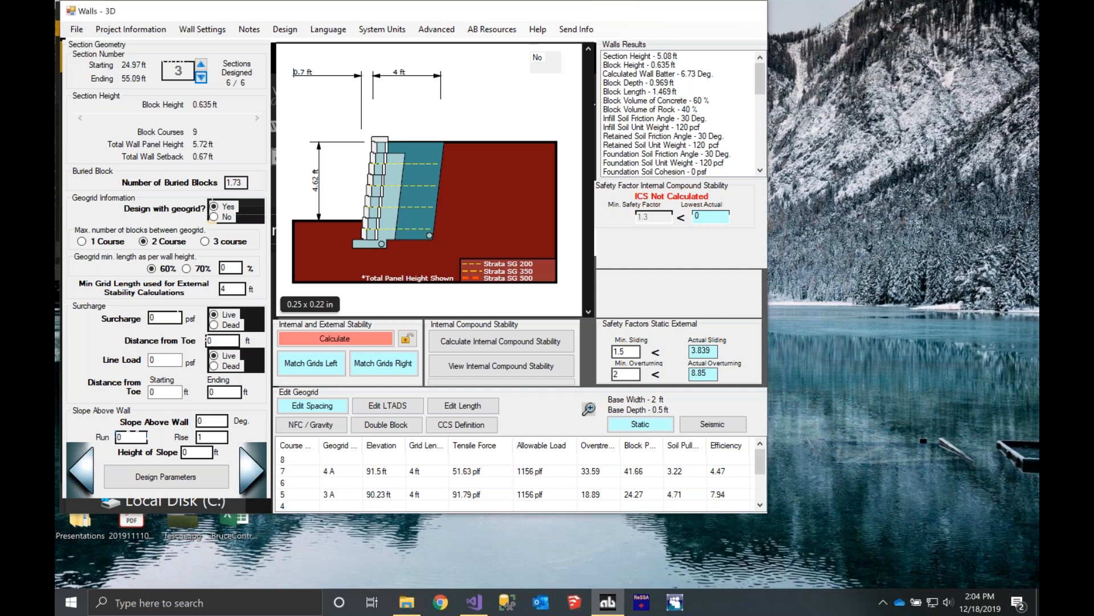
- Move back through the section design and plan pages to the elevation worksheet
left_click(90, 462)
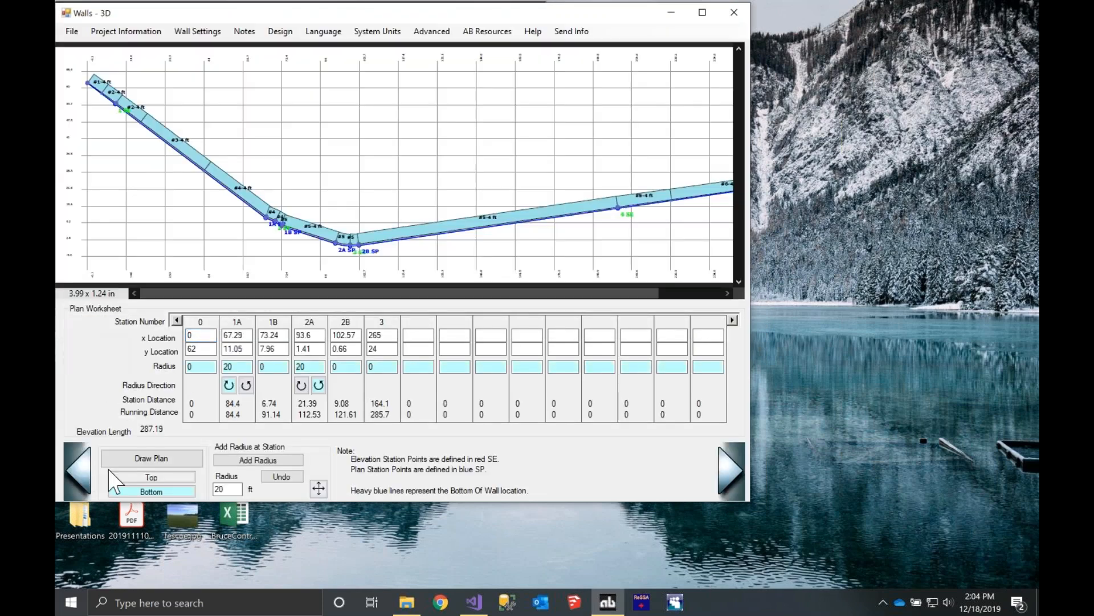
left_click(76, 477)
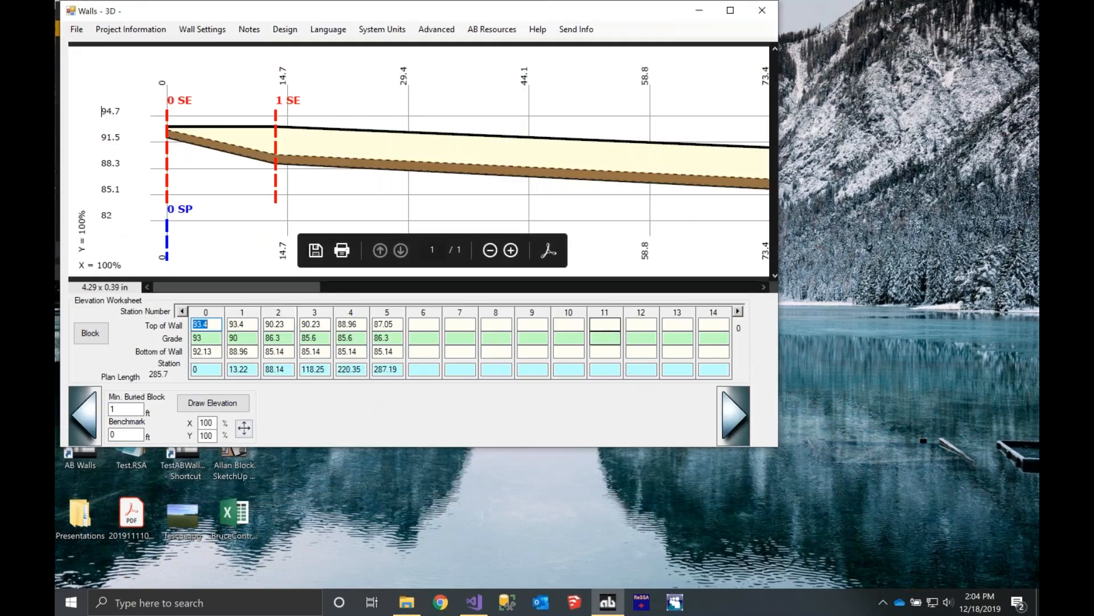
left_click(732, 415)
left_click(732, 472)
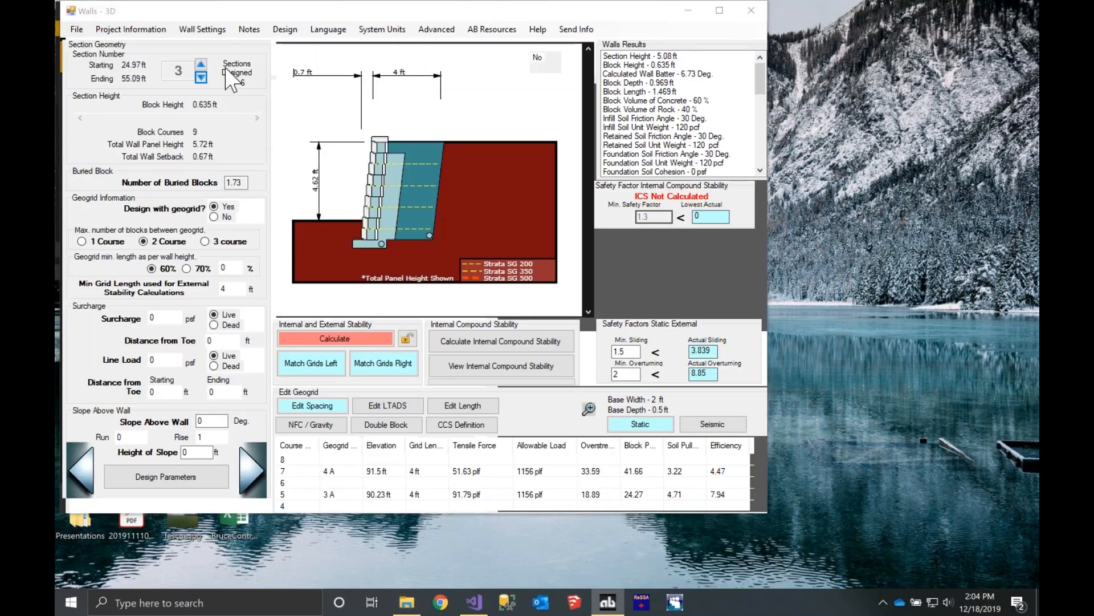
left_click(90, 468)
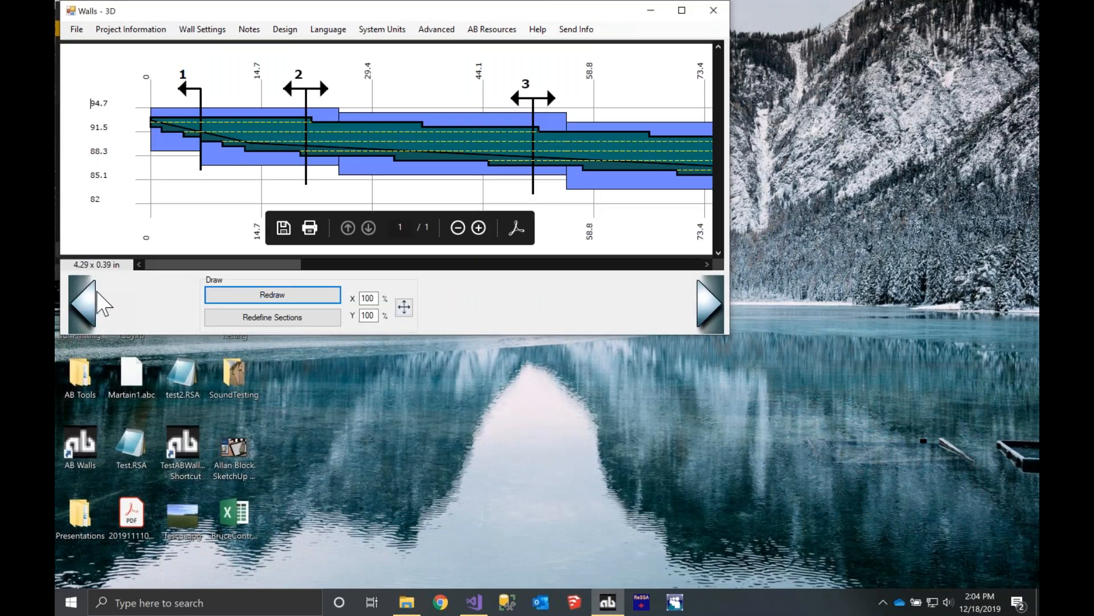
left_click(96, 294)
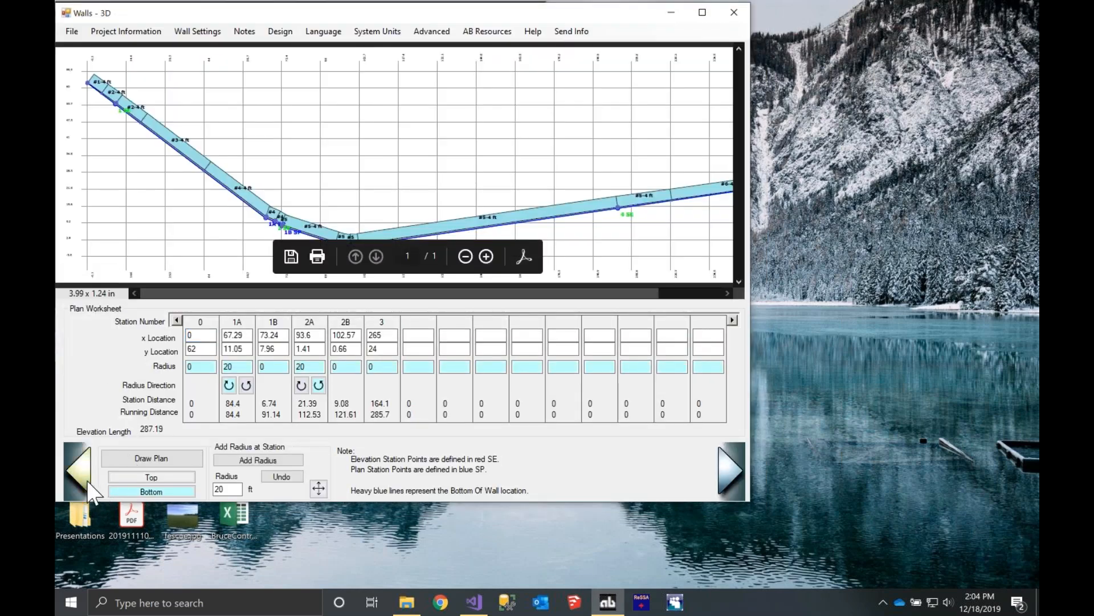
left_click(88, 481)
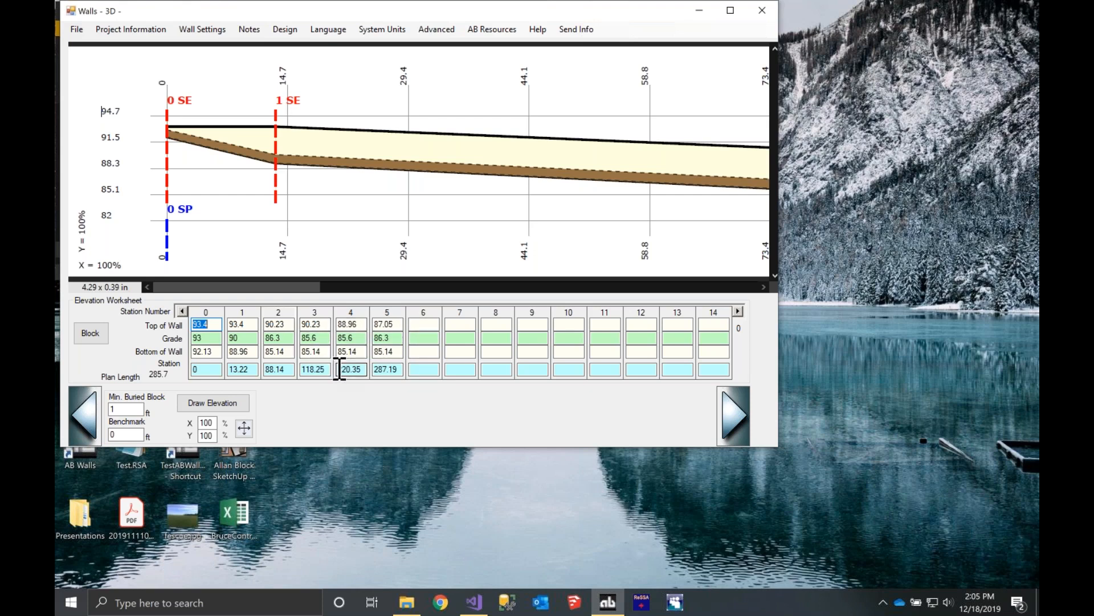
- Show the editing controls for the elevation stations
mouse_move(305, 189)
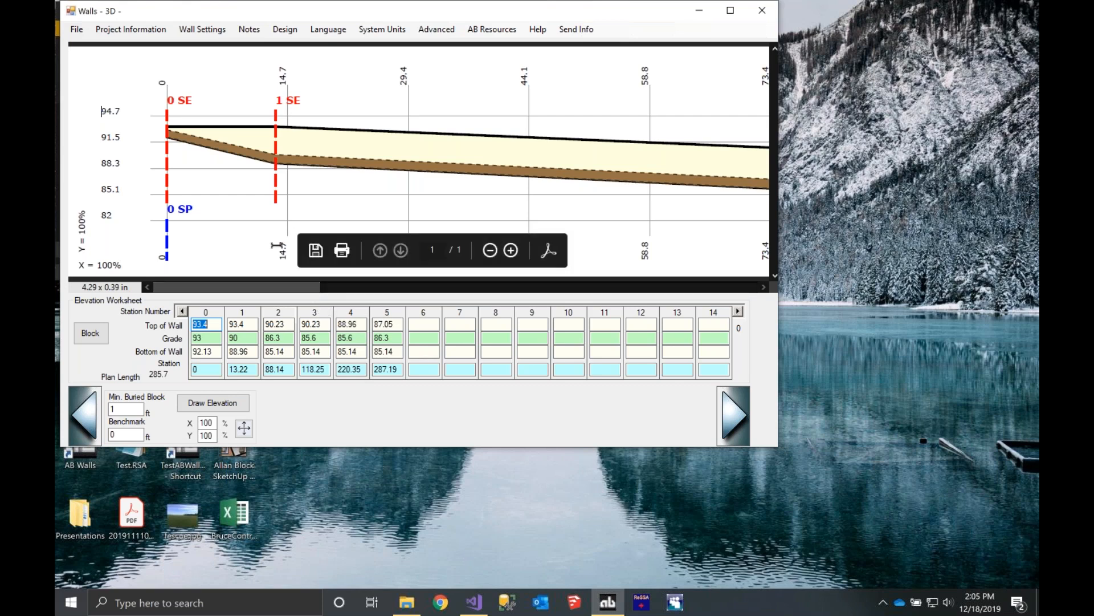
left_click_drag(261, 296, 446, 298)
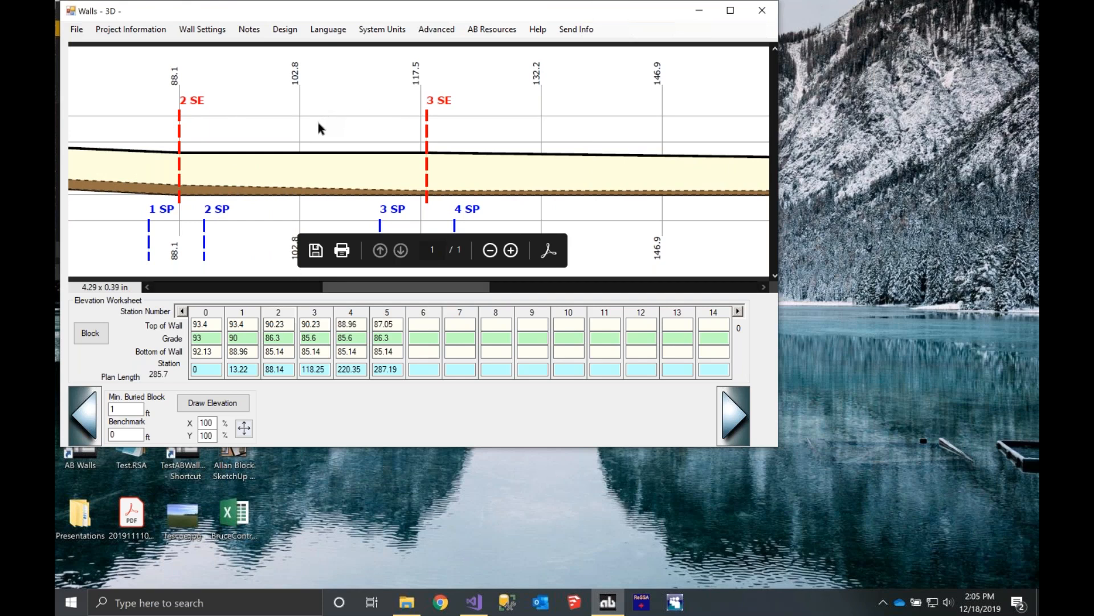
left_click(433, 30)
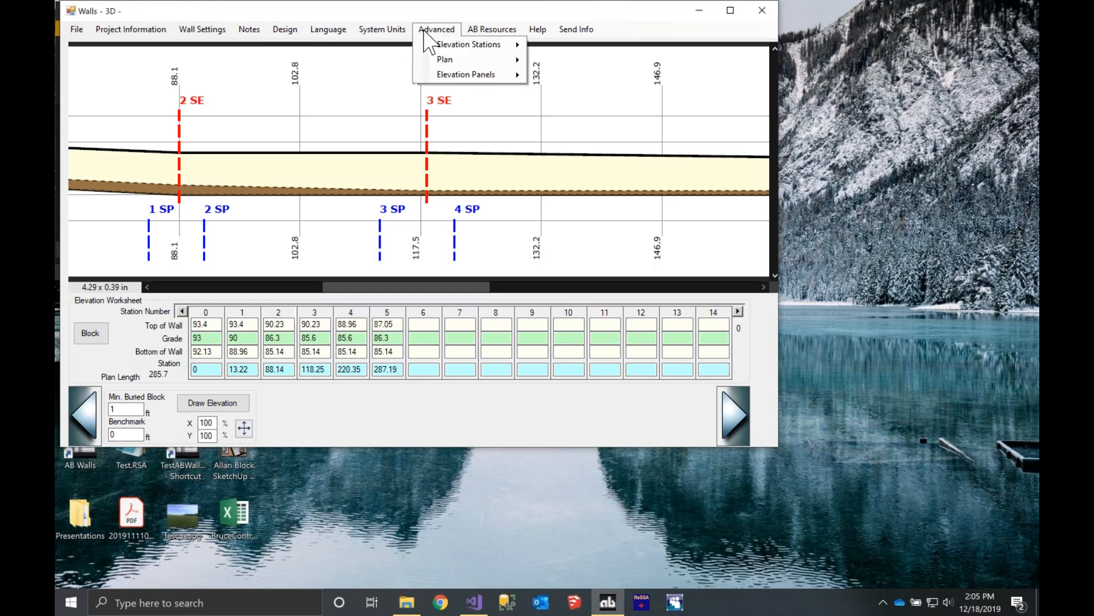
mouse_move(478, 49)
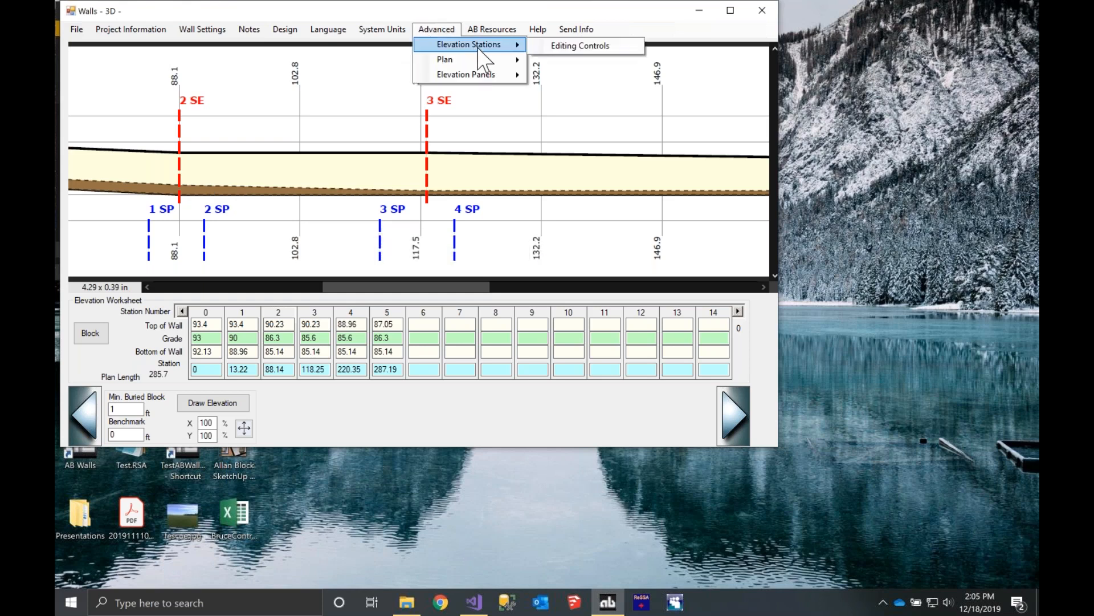
left_click(550, 45)
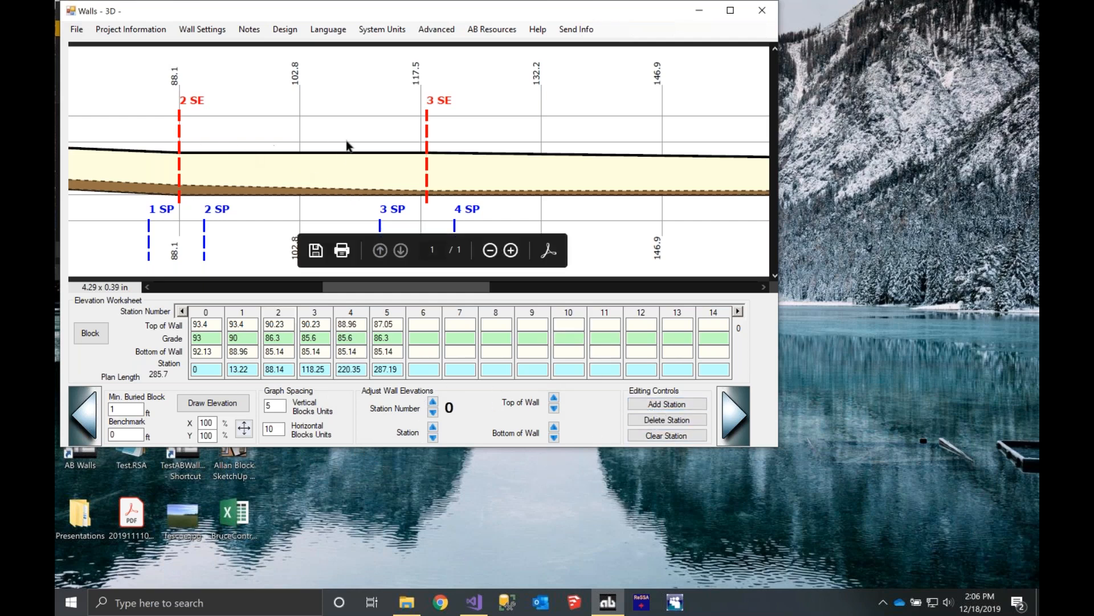
- Add an elevation station after station 2 and set the new station 3's distance to 105
left_click(668, 405)
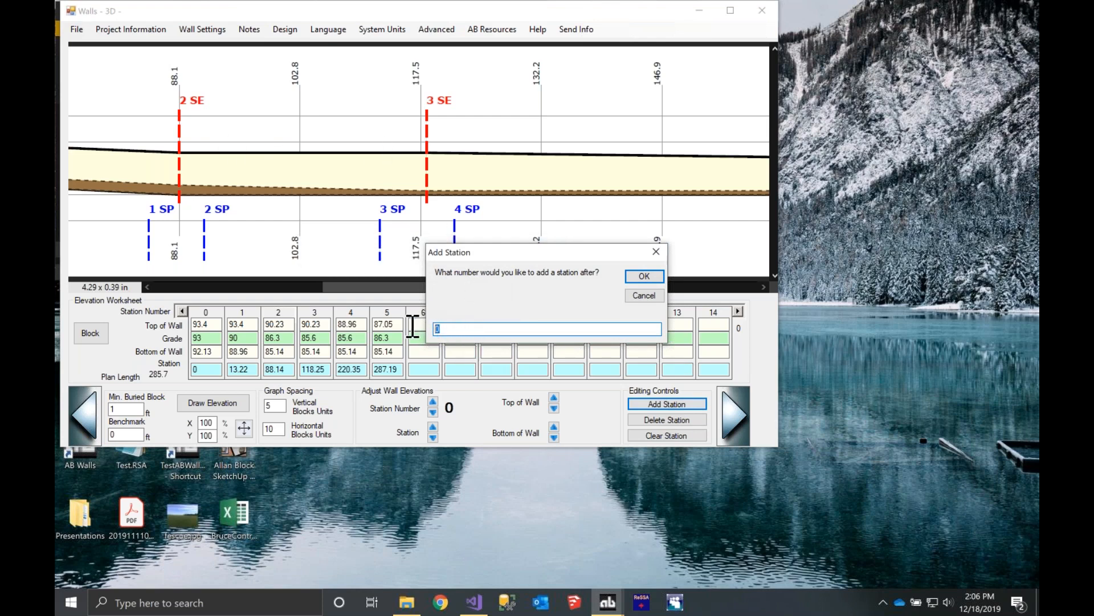
type("2")
left_click(644, 276)
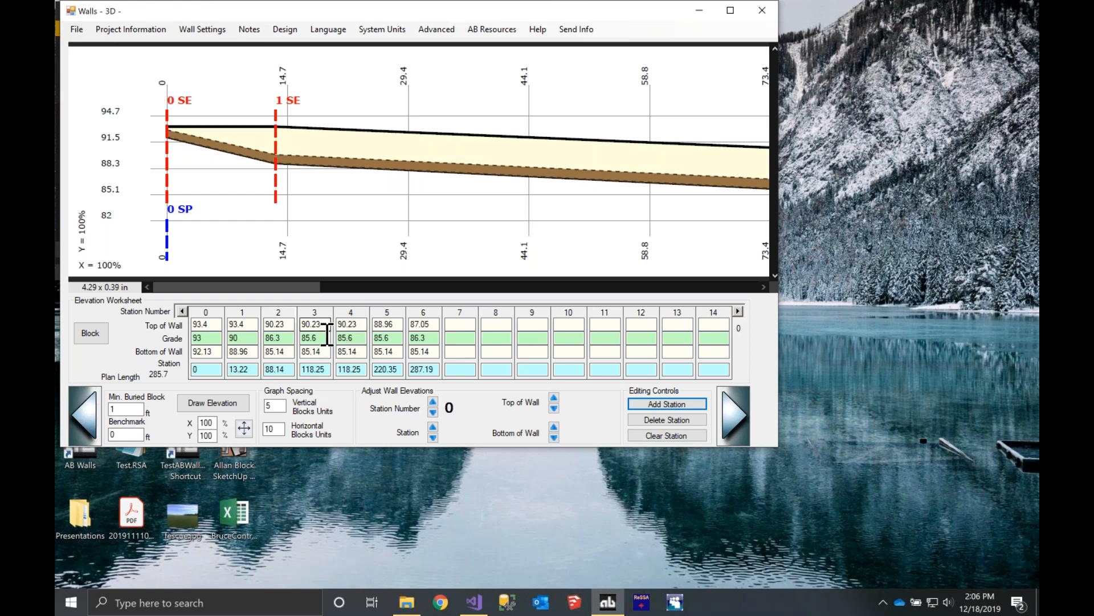
left_click(323, 370)
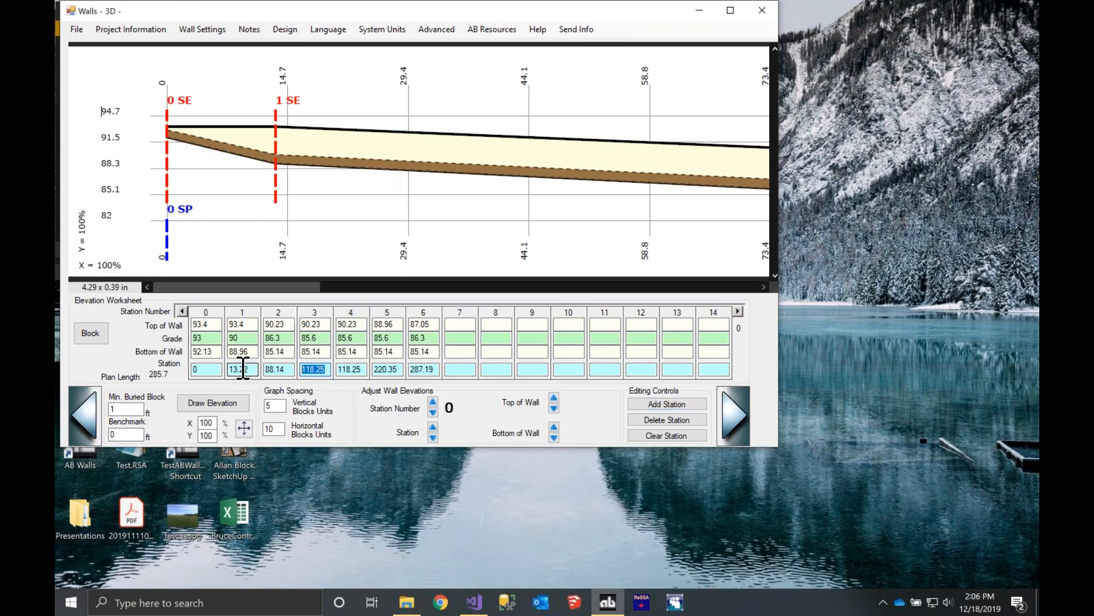
type("105")
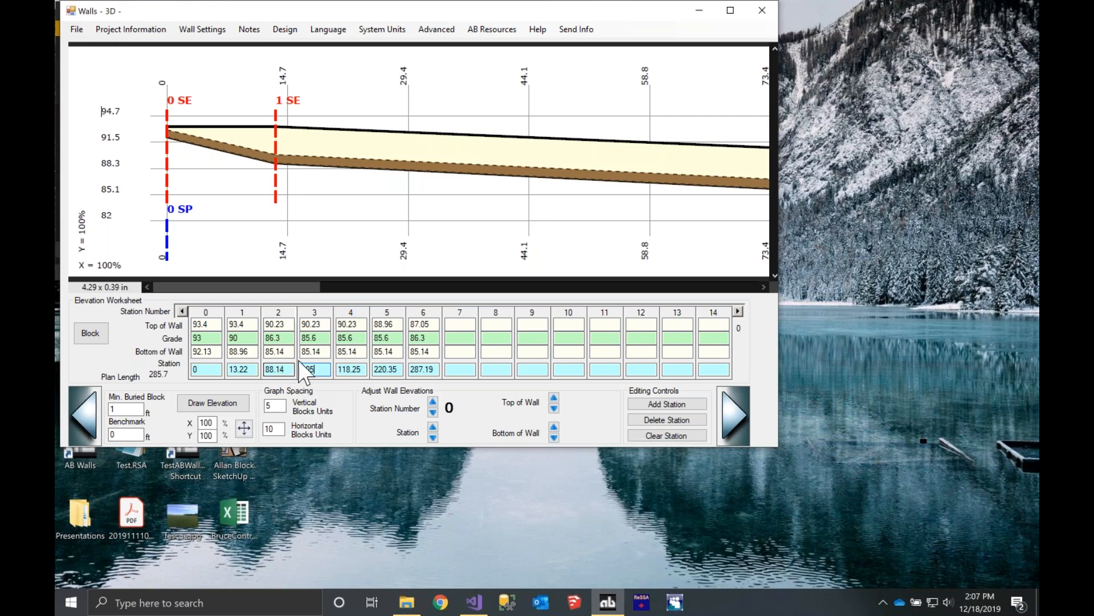
- Lower station 3's top of wall to 89.59 and its bottom of wall to 84.51 with the wall elevation adjustments
left_click_drag(323, 326, 306, 325)
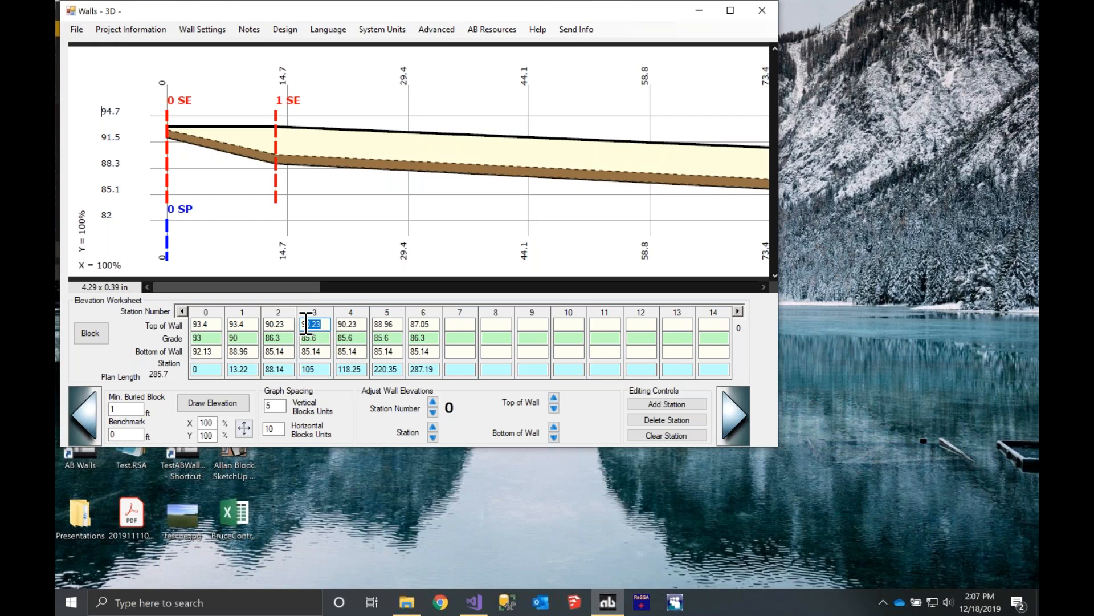
left_click(326, 325)
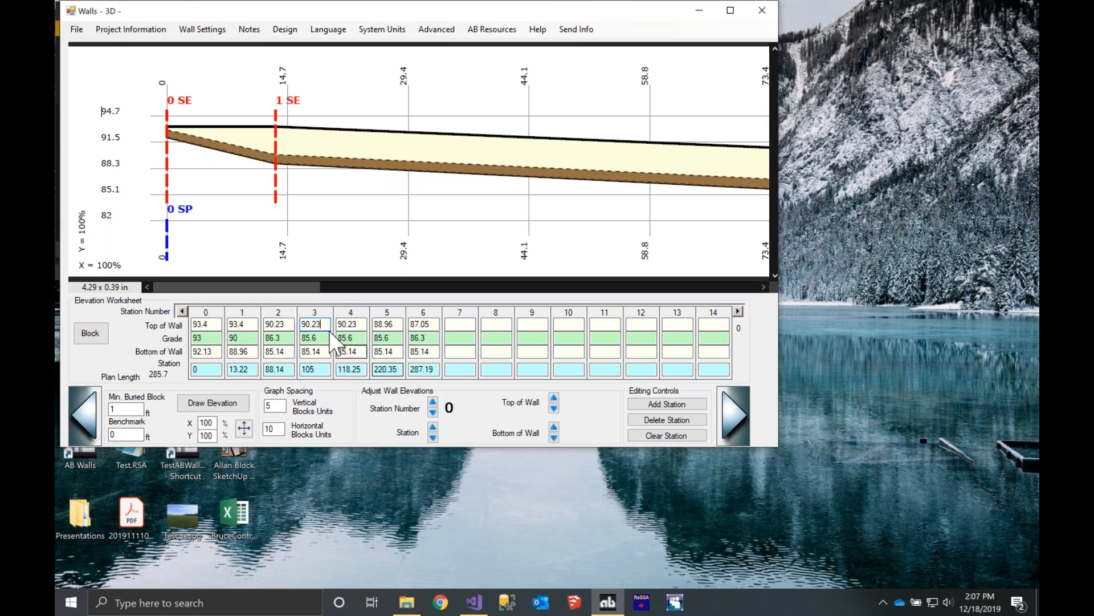
key("BackSpace")
key("BackSpace")
key("BackSpace")
type(".23")
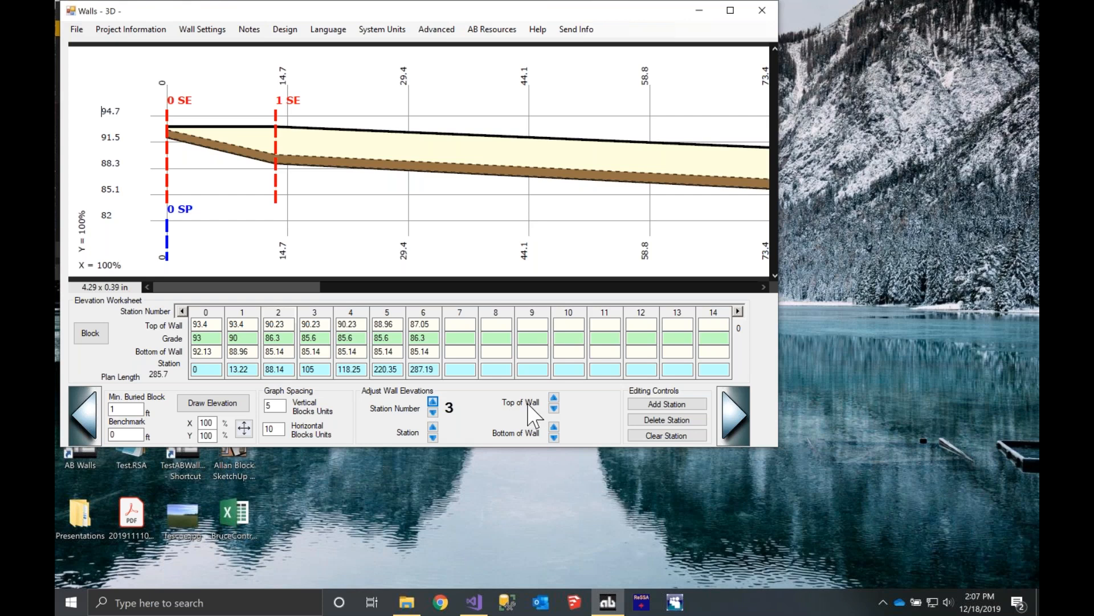
left_click(554, 408)
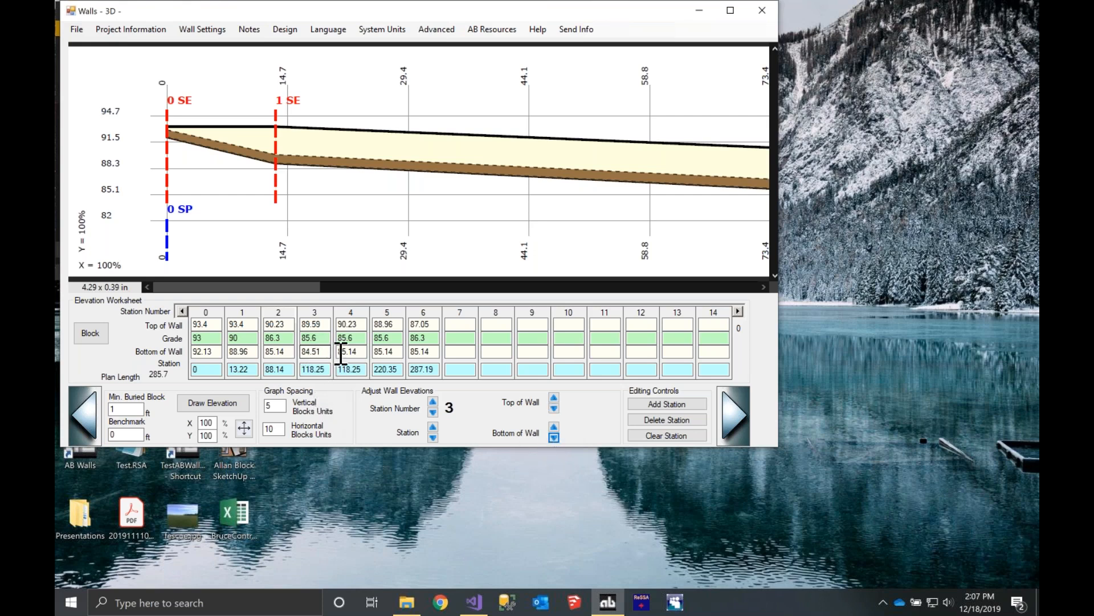
- Set station 3's distance back to 105, redraw the elevation and inspect the wall around that station
left_click(315, 352)
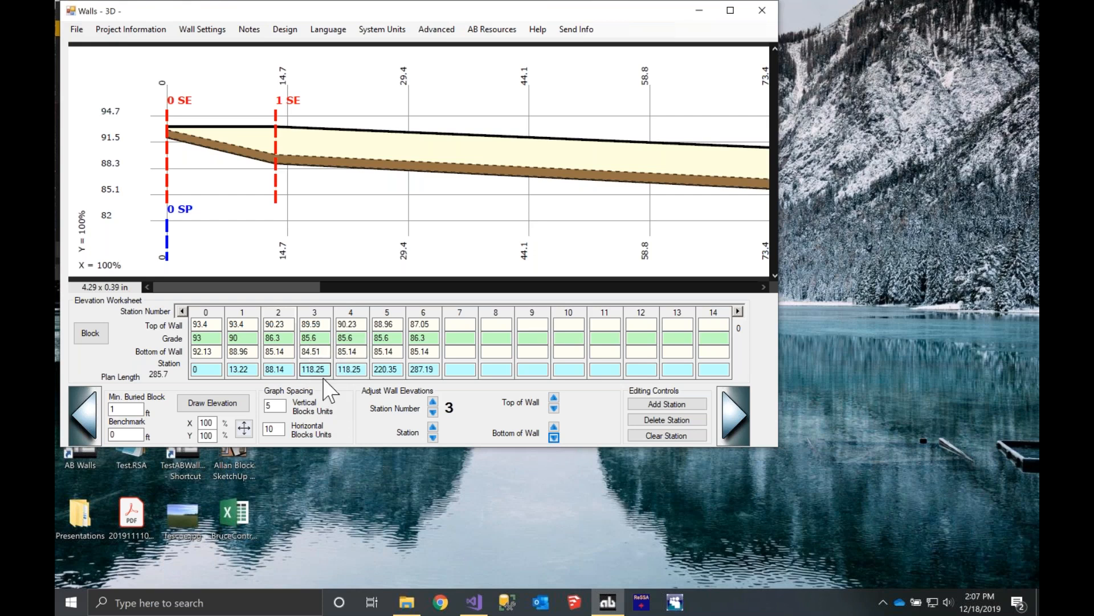
left_click_drag(327, 371, 277, 371)
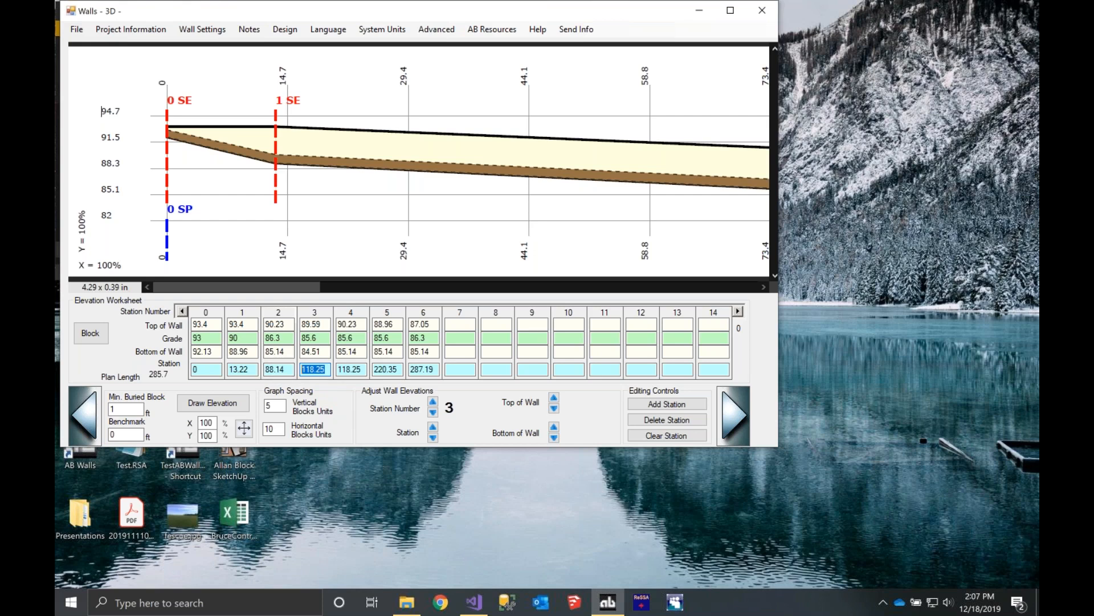
type("105")
left_click(226, 407)
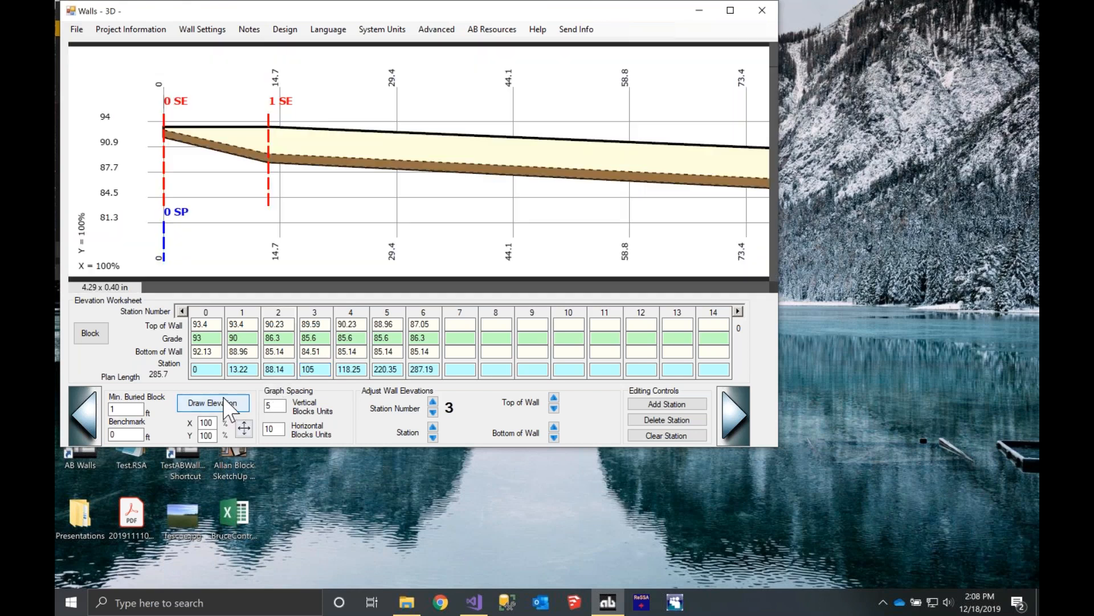
left_click_drag(273, 287, 418, 317)
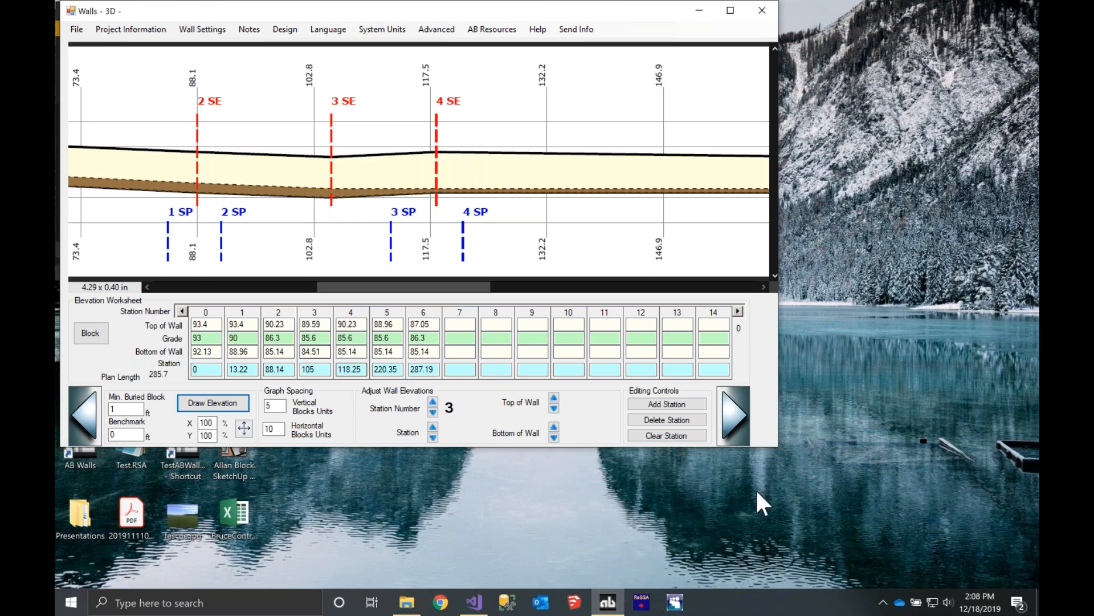
- Delete station 3 from the elevation worksheet and check the wall between the neighbouring stations
left_click(679, 420)
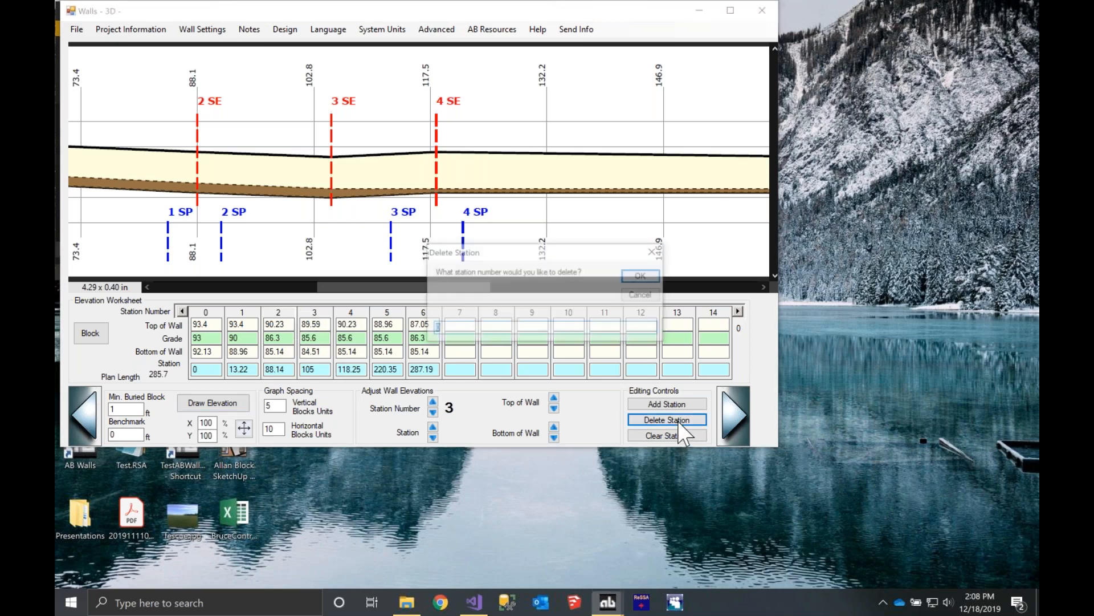
type("3")
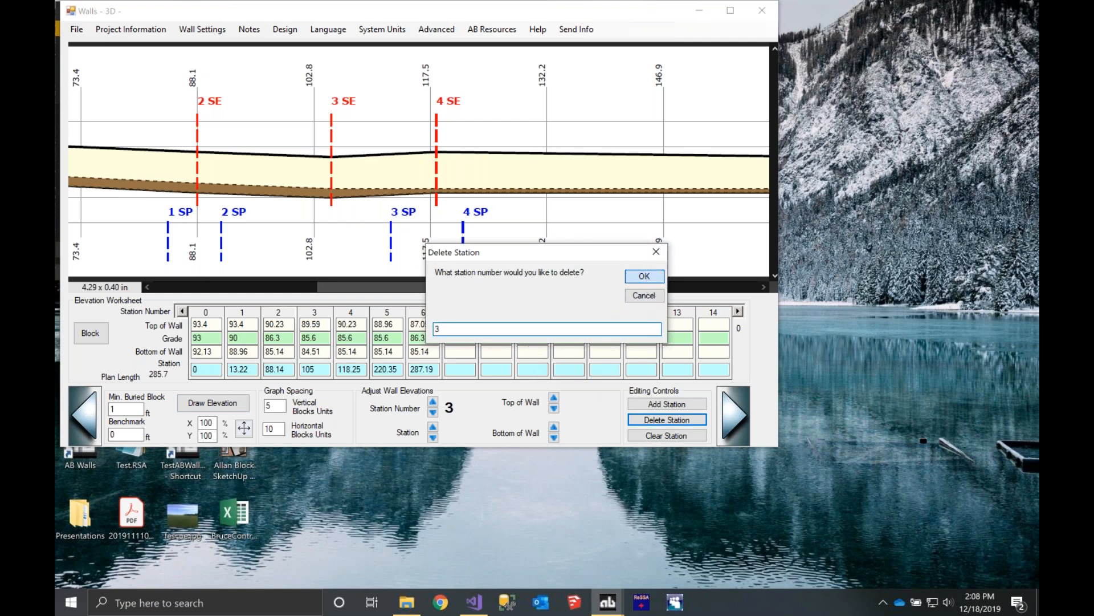
left_click(643, 277)
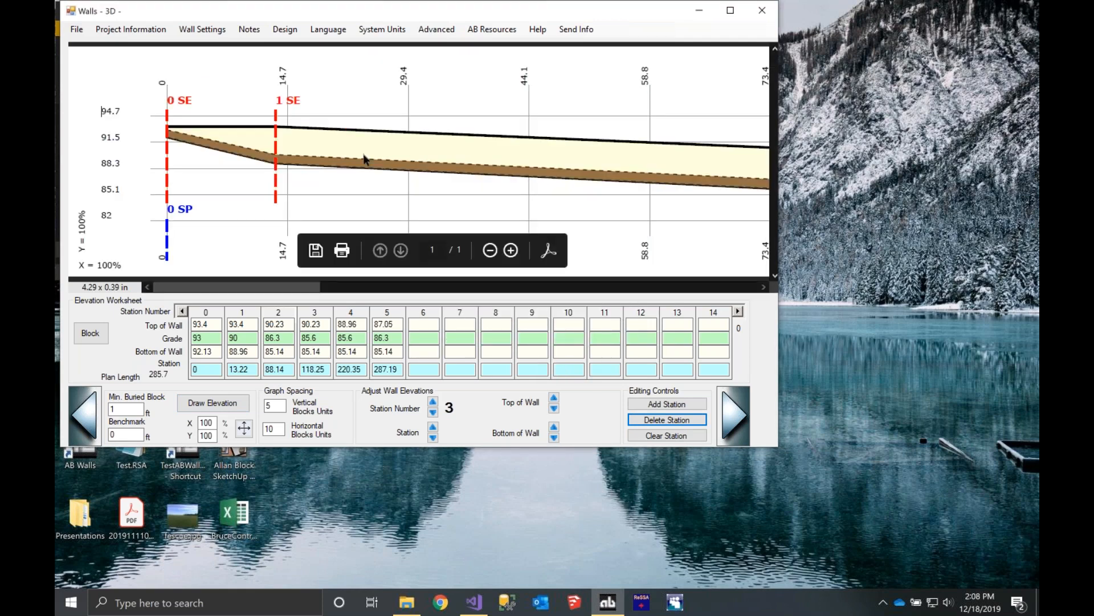
left_click_drag(214, 287, 376, 308)
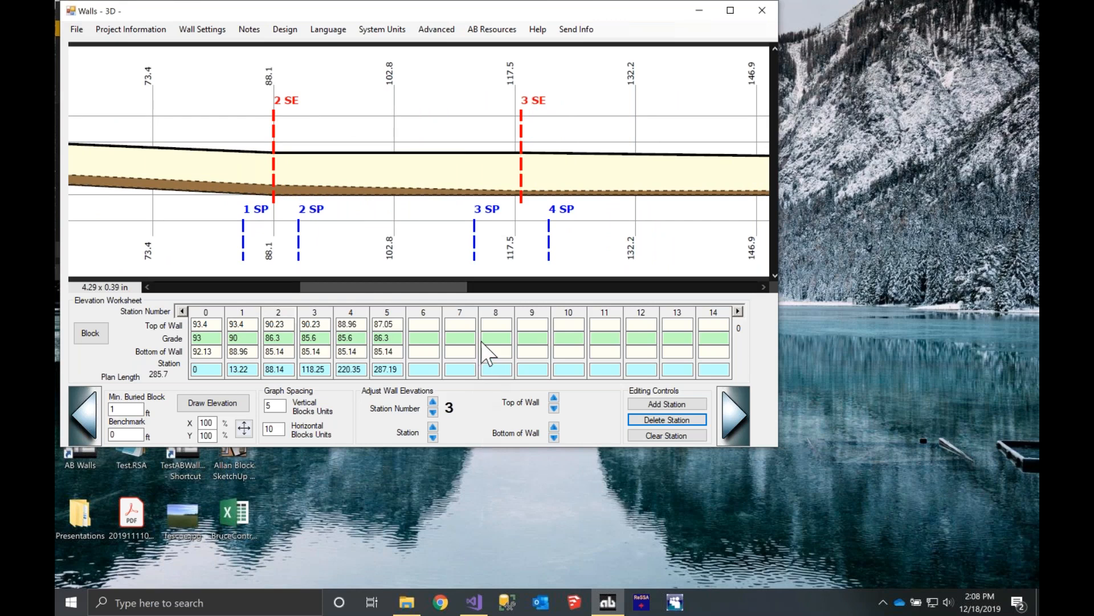
- On the plan page, reverse the radius direction at station 1A and show the plan's editing controls
left_click(741, 420)
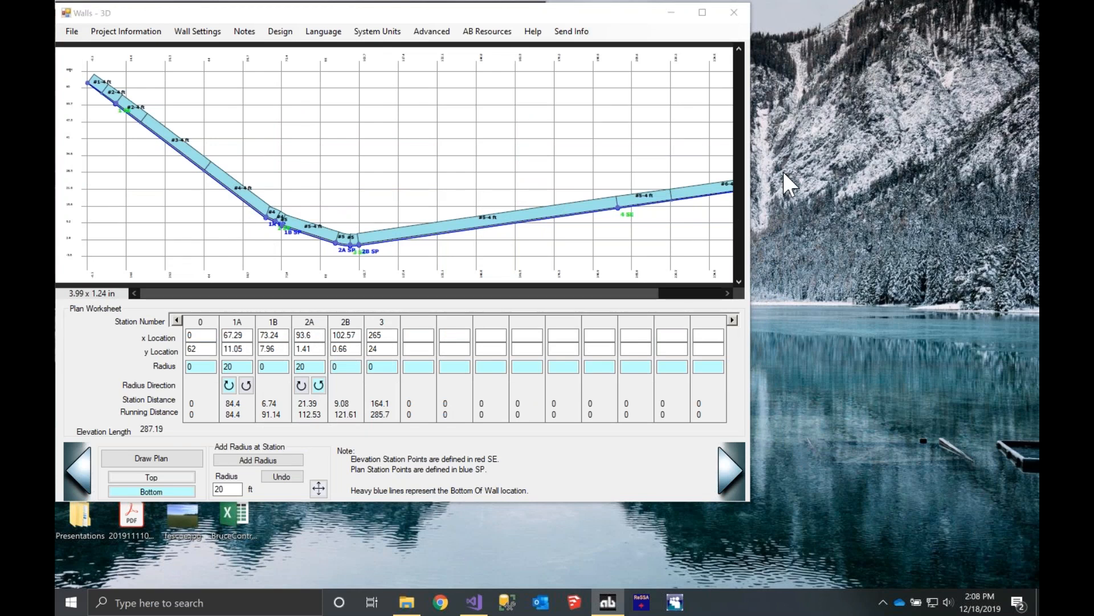
left_click(246, 386)
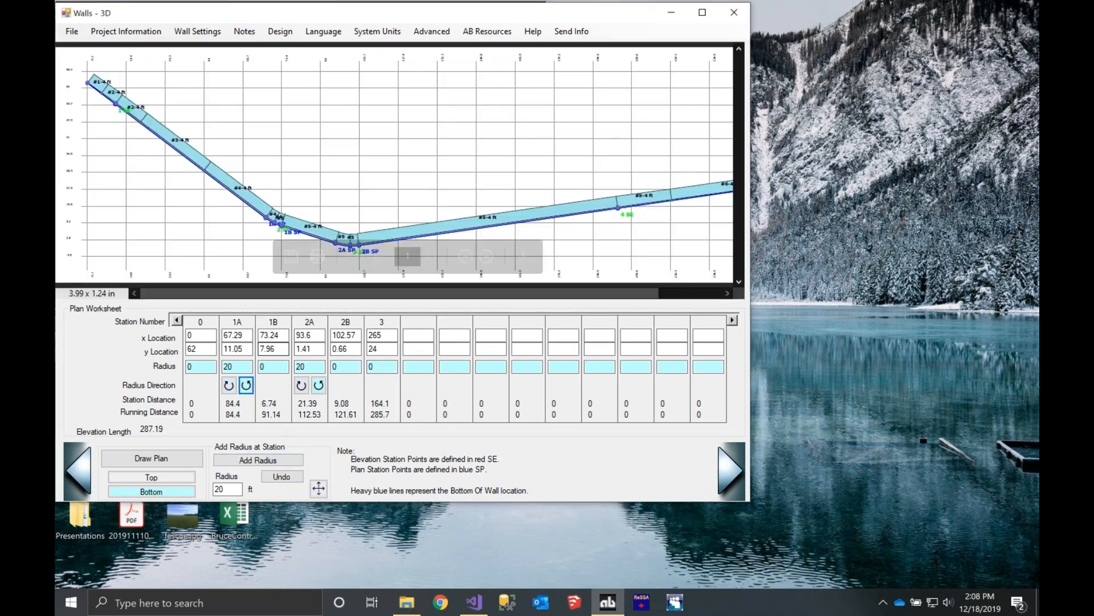
left_click(431, 30)
mouse_move(442, 62)
left_click(556, 62)
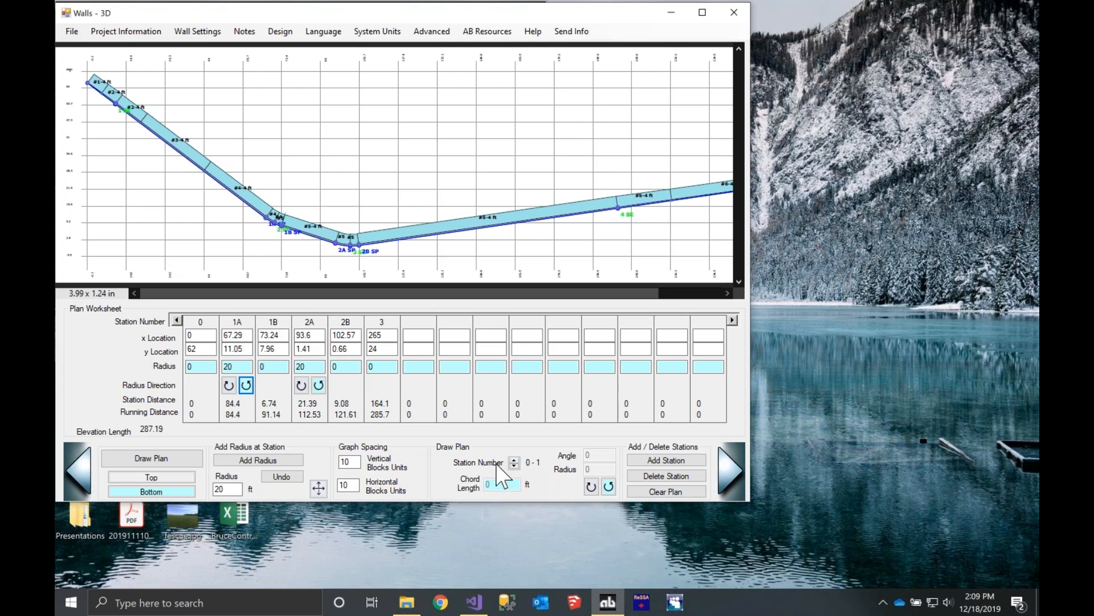
left_click(380, 367)
left_click(514, 460)
left_click(514, 459)
left_click(514, 465)
- Go to the elevation panels page and show its editing controls
left_click(721, 446)
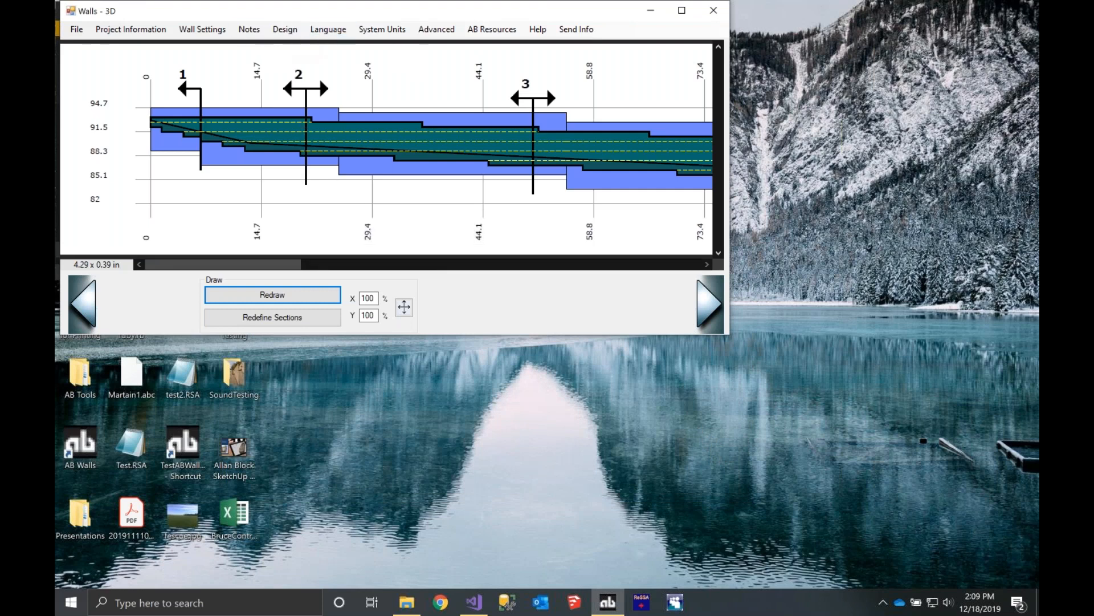
left_click(433, 31)
mouse_move(476, 74)
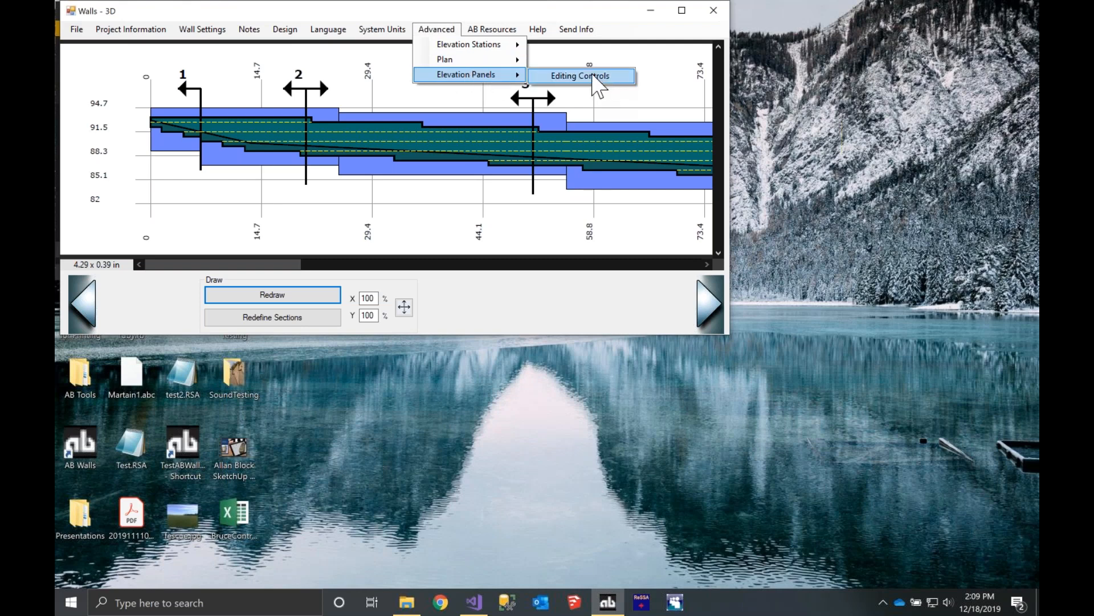
left_click(595, 79)
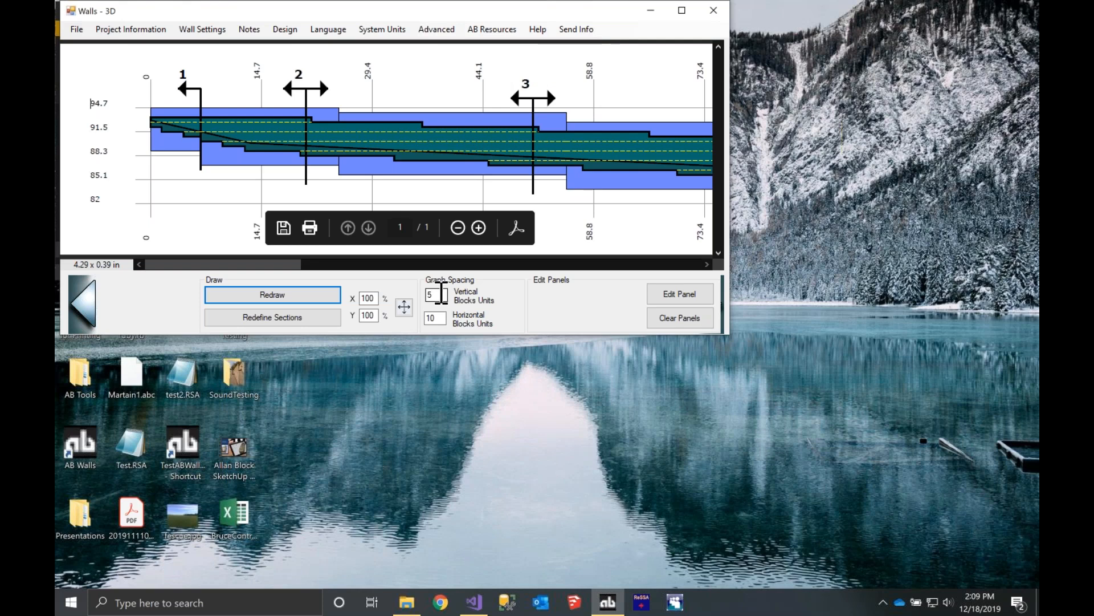
- Try shifting panel 2's section location back and forth in panel editing, and leave the editing mode
left_click(661, 297)
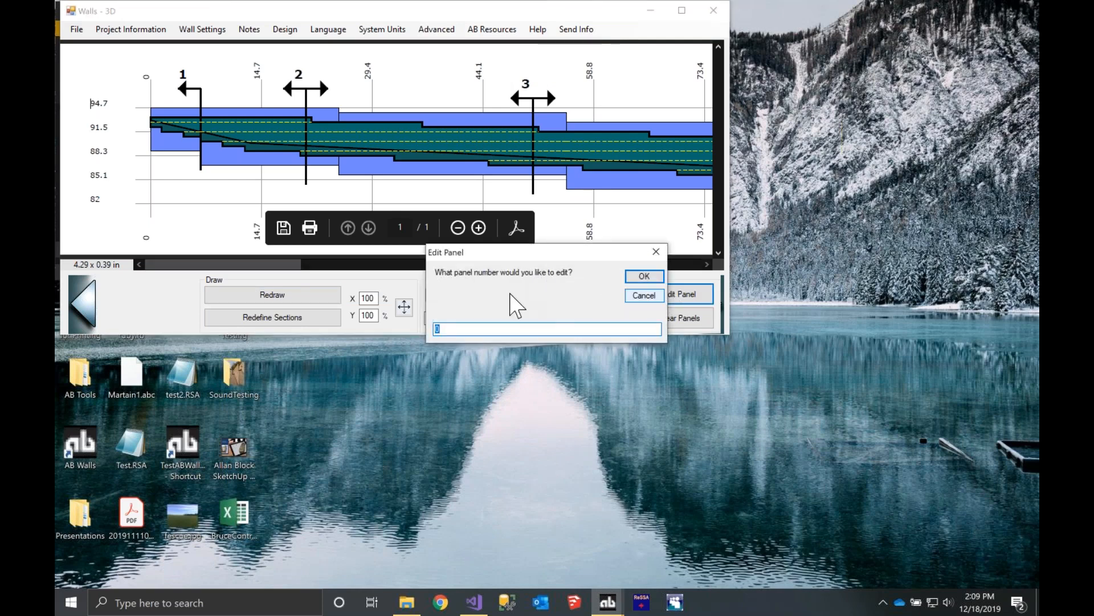
type("2")
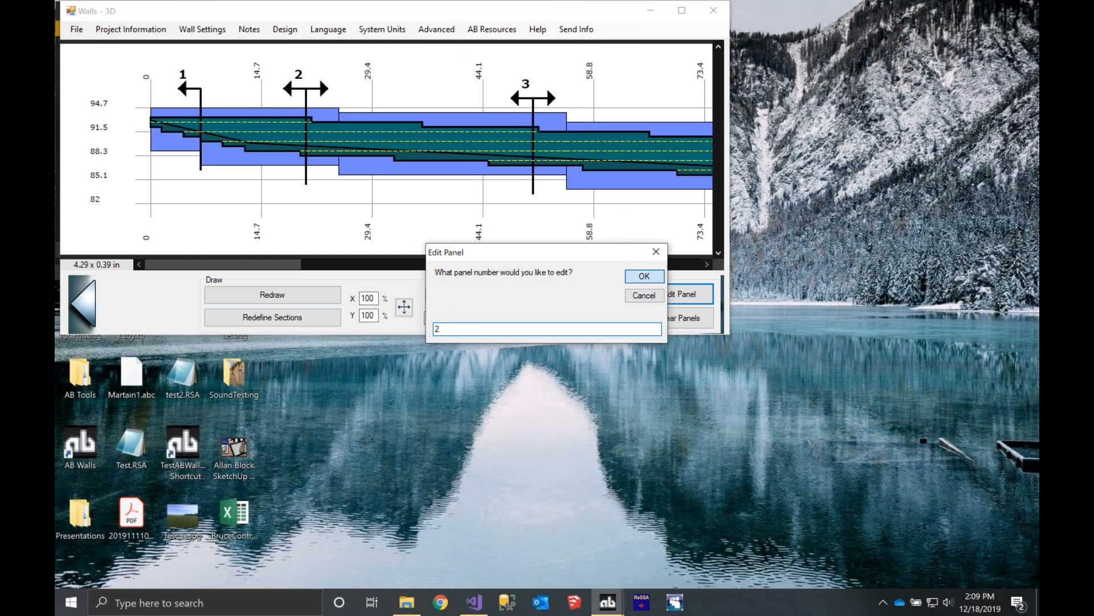
left_click(644, 276)
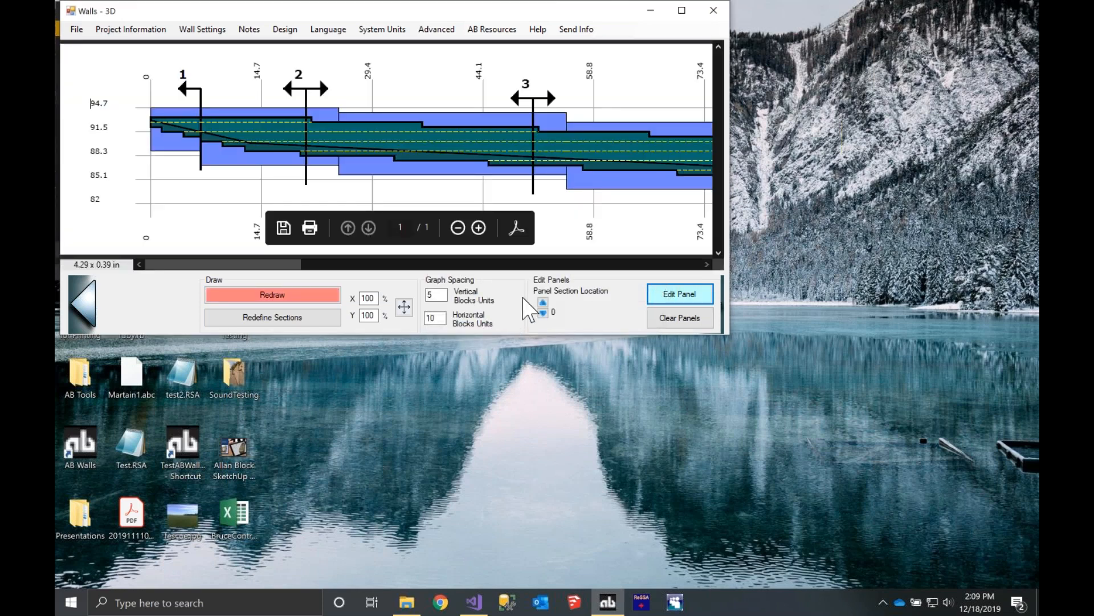
left_click(543, 303)
left_click(544, 314)
left_click(544, 304)
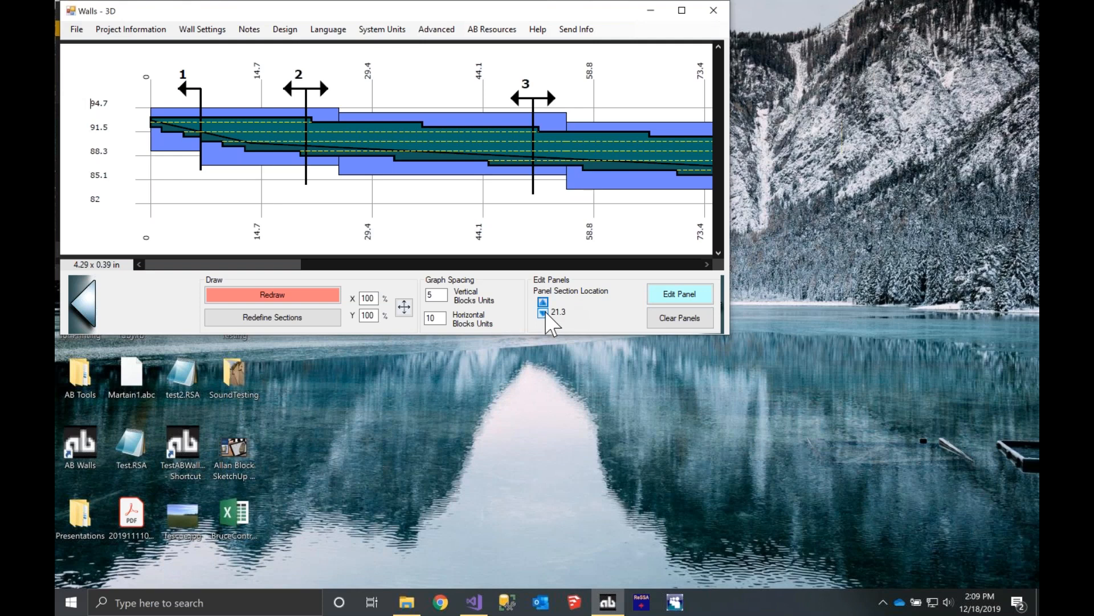
left_click(545, 313)
left_click(543, 303)
left_click(544, 312)
left_click(543, 303)
left_click(543, 312)
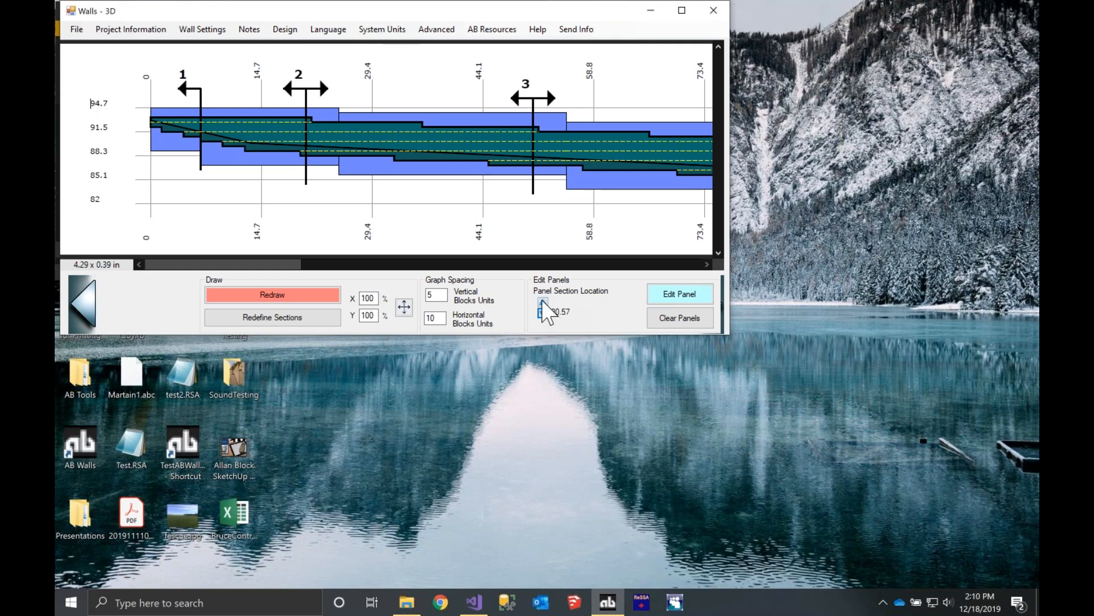
left_click(676, 296)
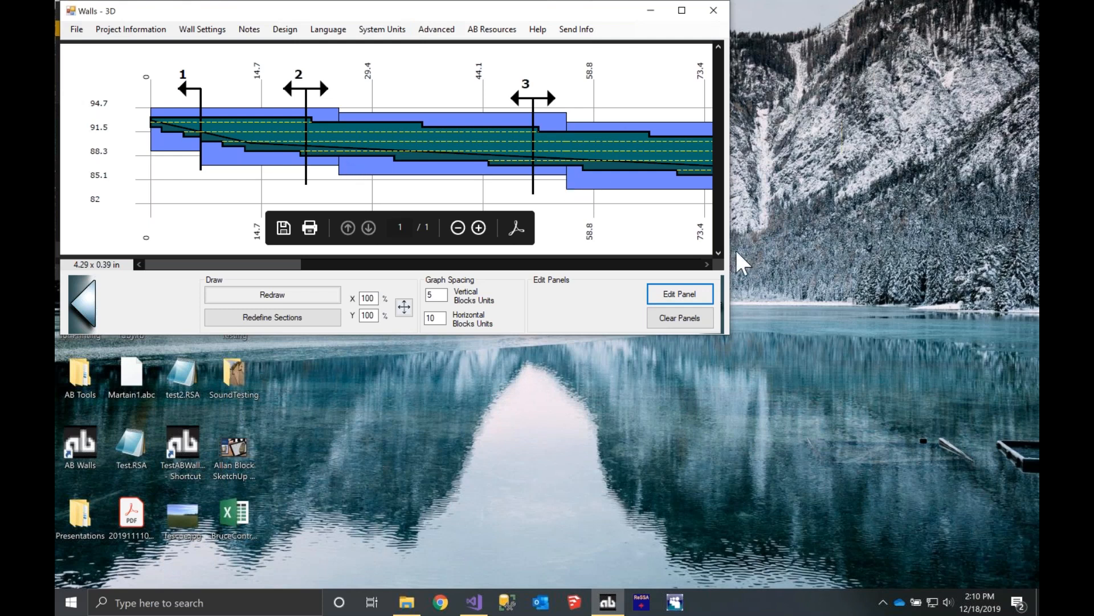
- Widen the program window and advance from the elevation panels to the section design page
left_click_drag(732, 258, 765, 258)
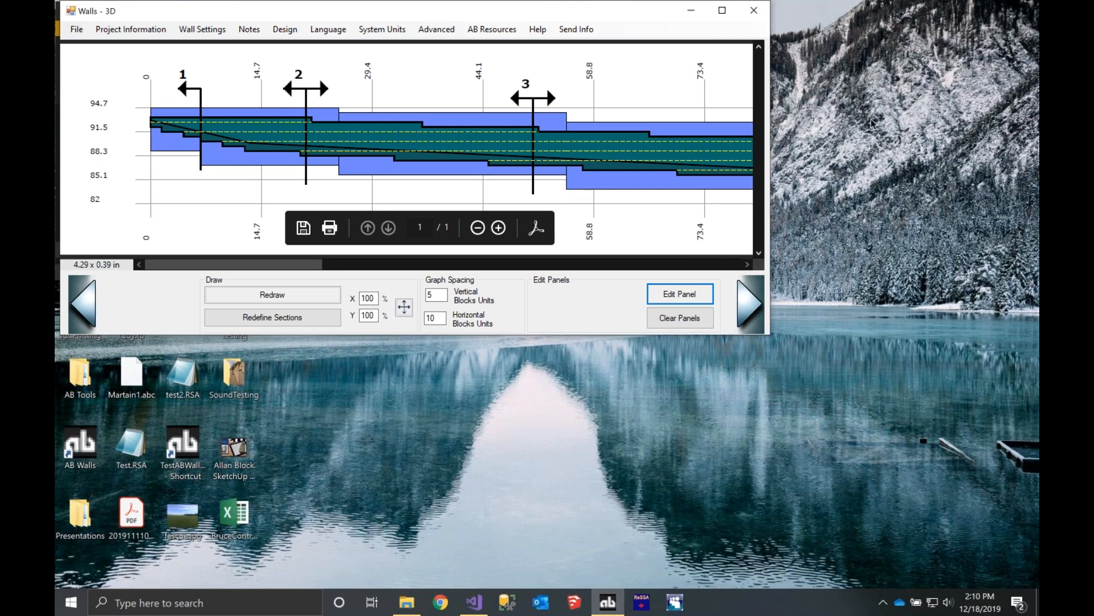
left_click(751, 302)
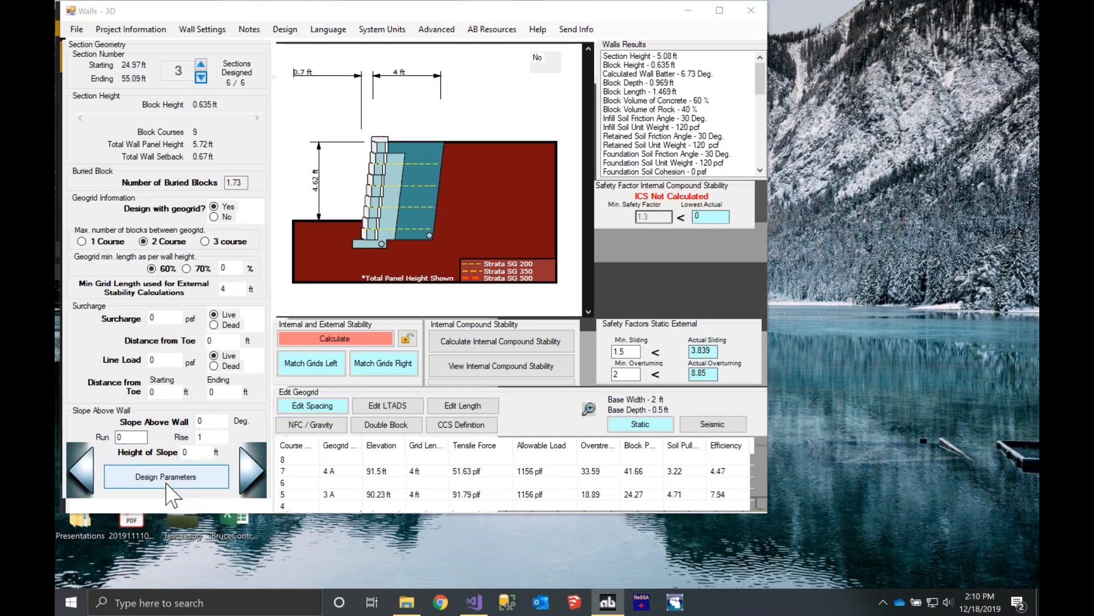
- In section 3's design parameters, accept the default soil parameters and set the specified horizontal peak ground acceleration to 0.3
left_click(169, 481)
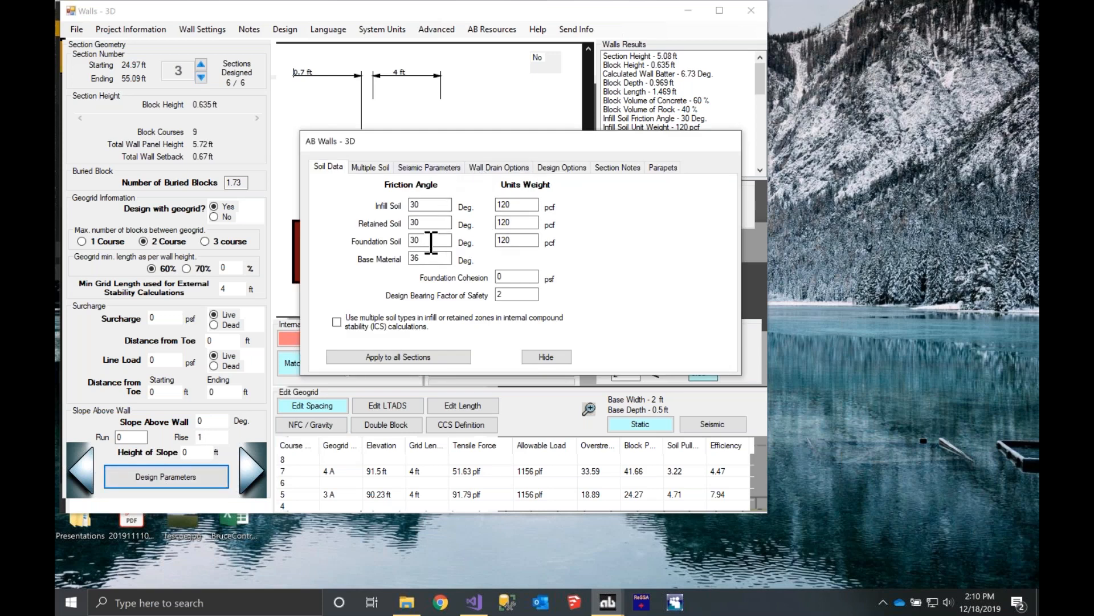
left_click(422, 168)
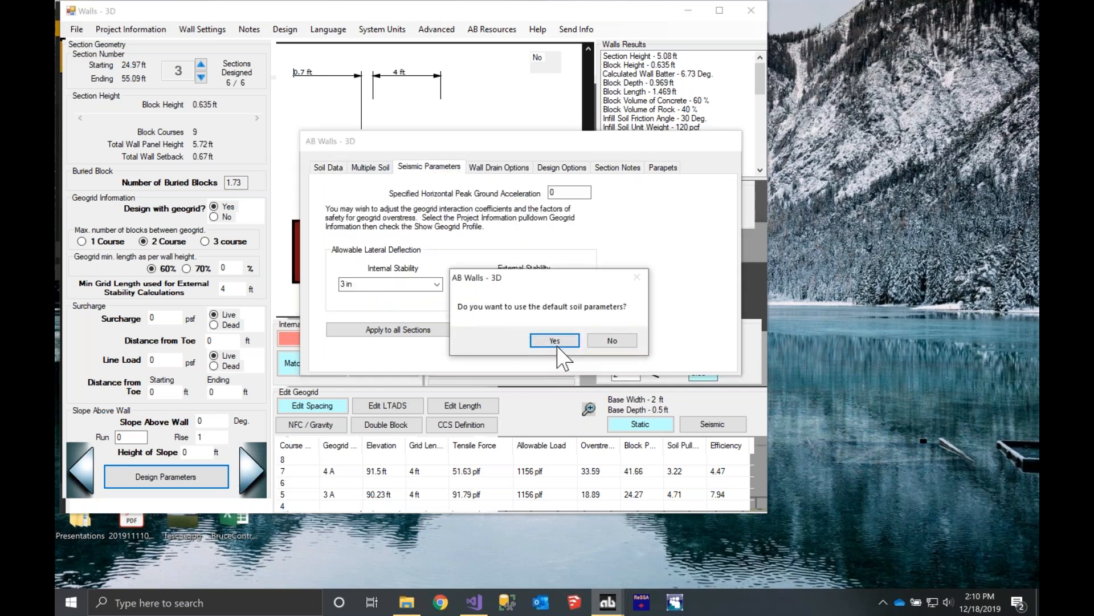
left_click(559, 340)
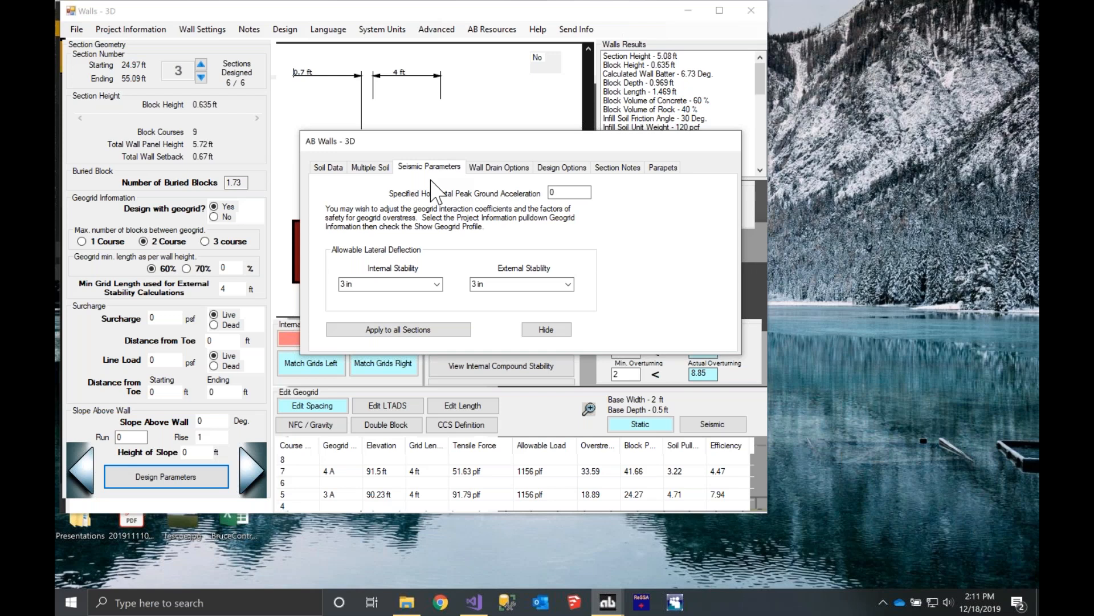
double_click(555, 192)
type("0")
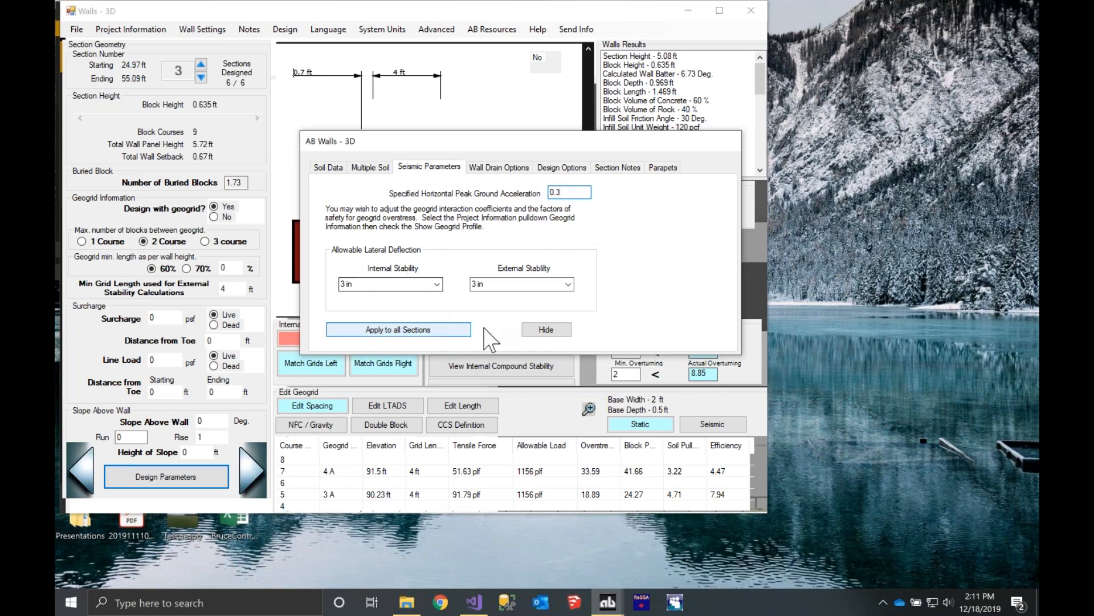
left_click(547, 329)
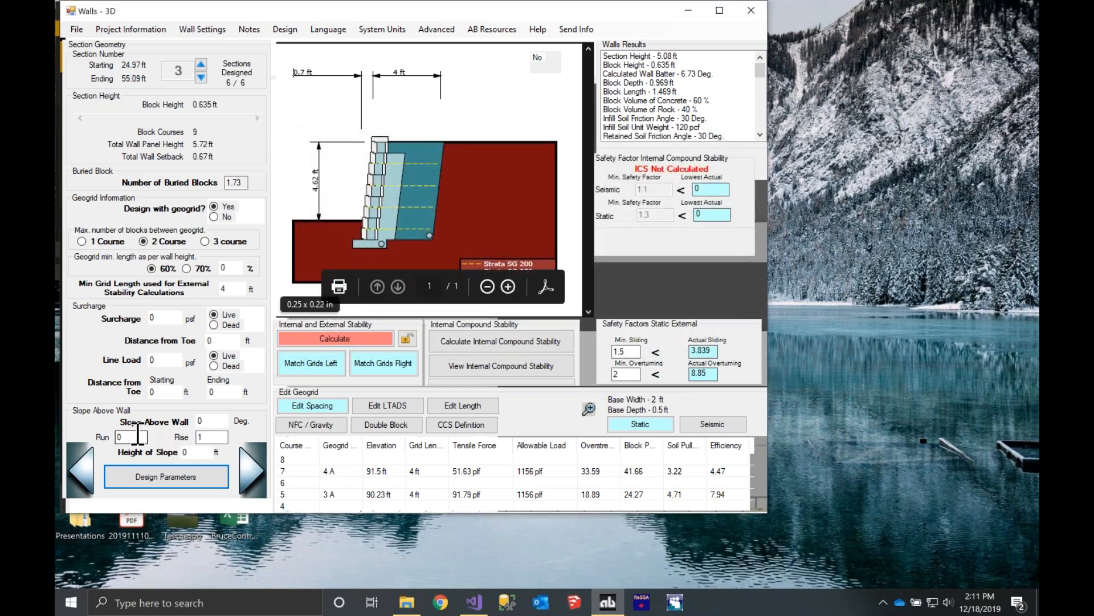
- Calculate section 3's internal and external stability and compare the geogrid results for static and seismic loading
left_click(295, 339)
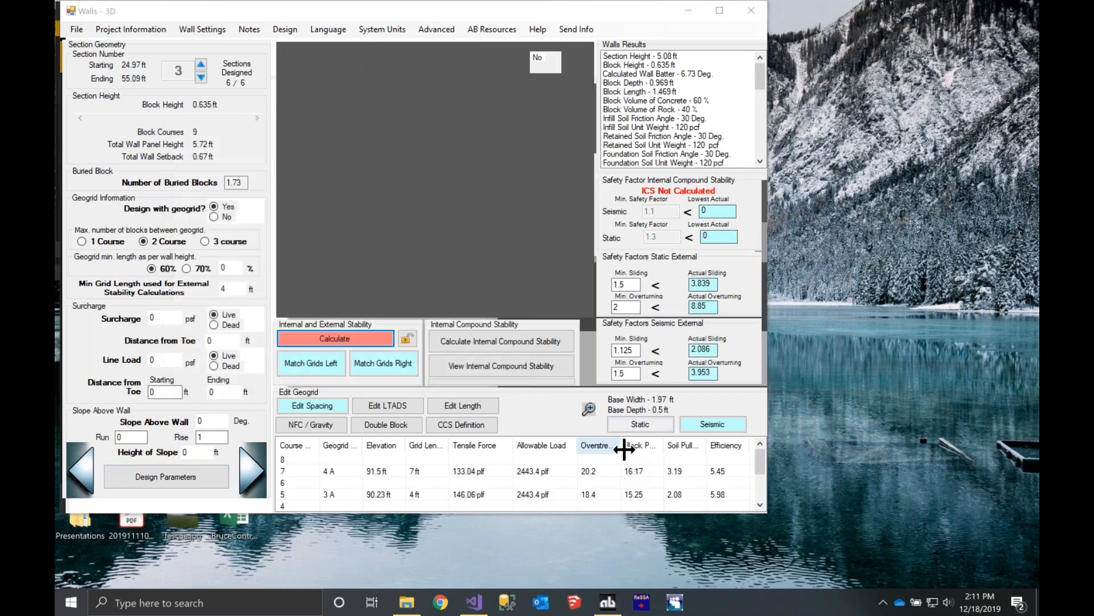
left_click(707, 425)
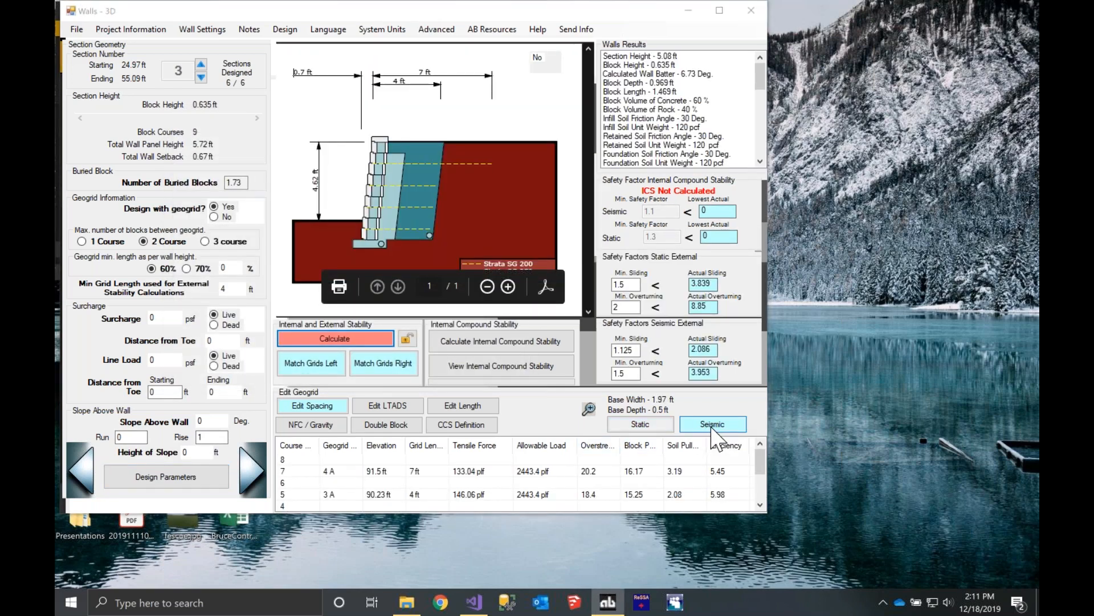
left_click(643, 425)
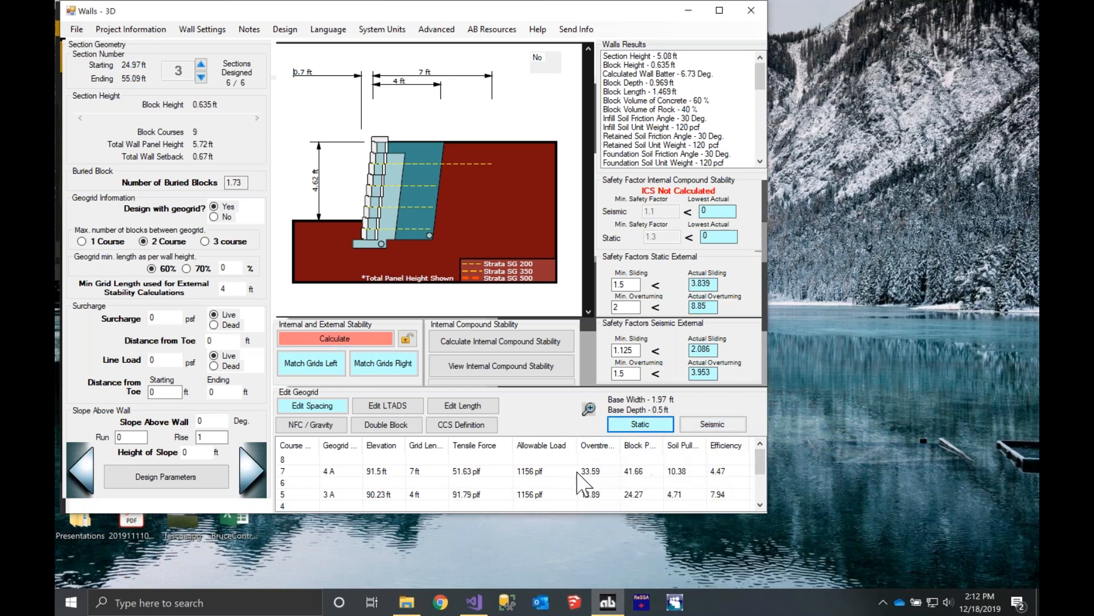
left_click(697, 426)
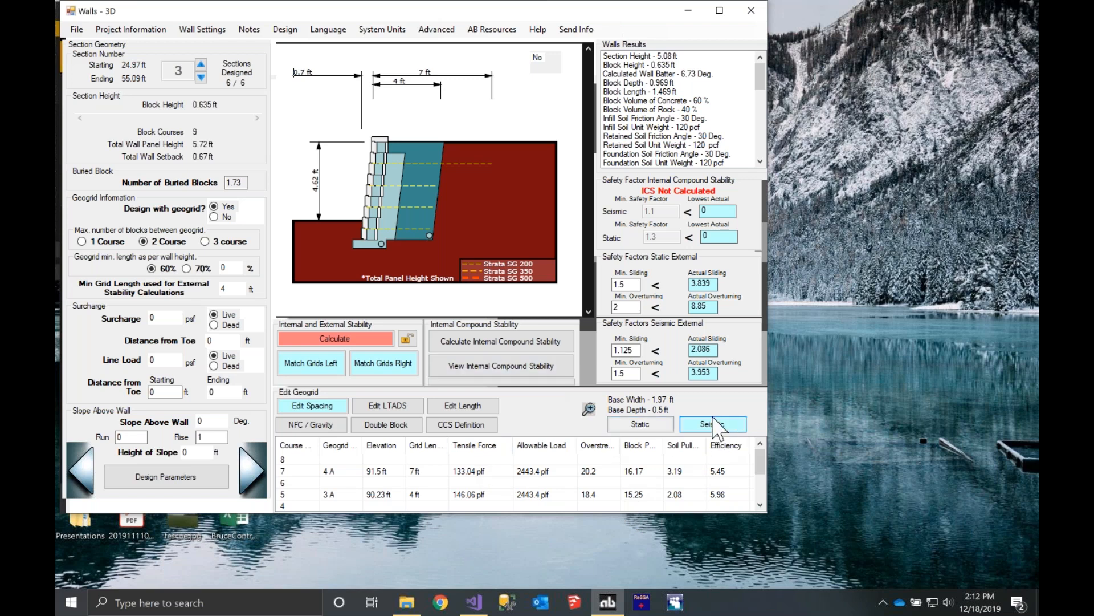
- Set the run of the slope above the wall to 2 and calculate the section using the M_O Method
left_click(144, 438)
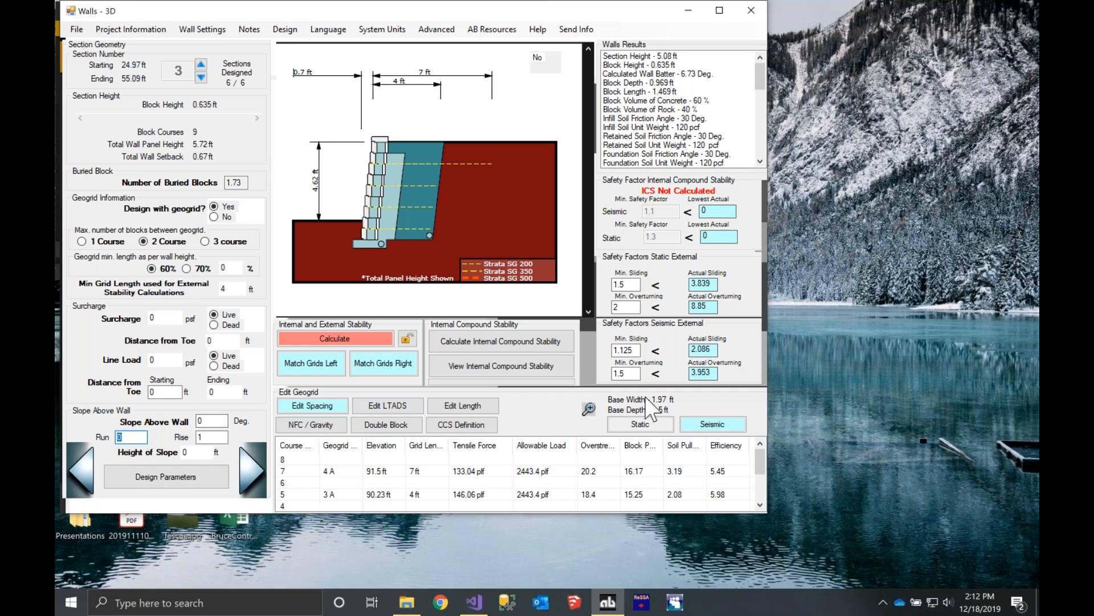
type("2")
left_click(331, 339)
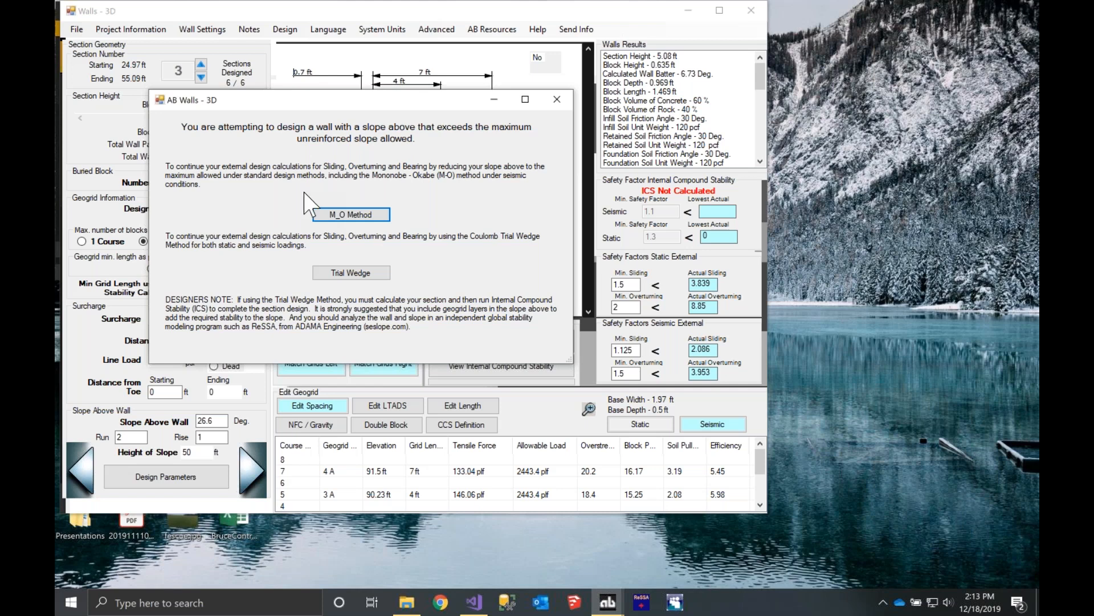
left_click(319, 215)
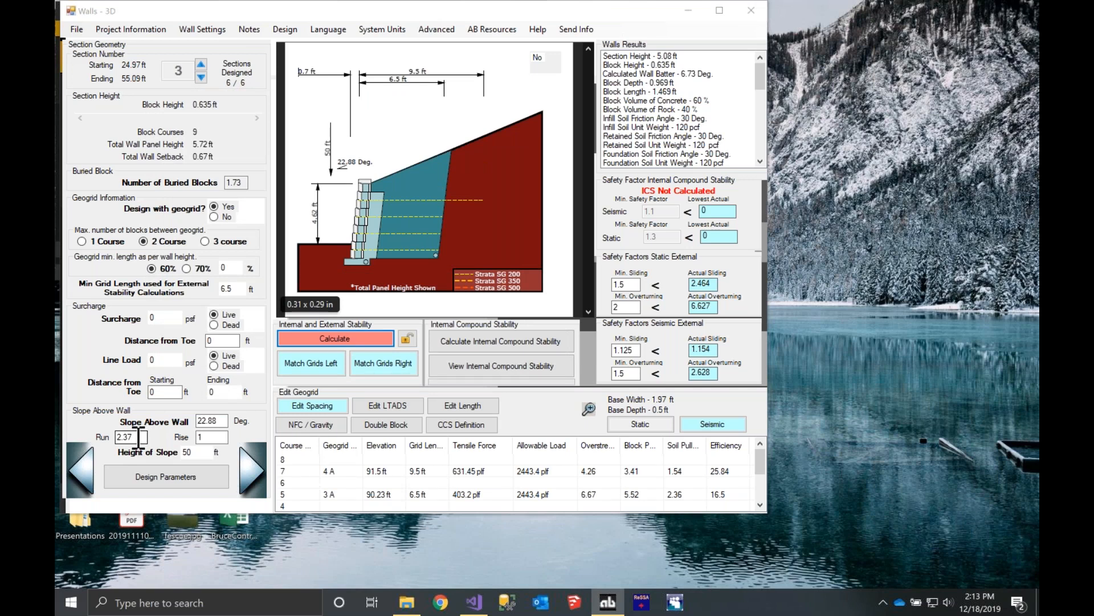
- Set the slope run back to 2, recalculate the section using the Trial Wedge method and dismiss its explanation
left_click(122, 436)
left_click_drag(139, 438, 76, 426)
type("2")
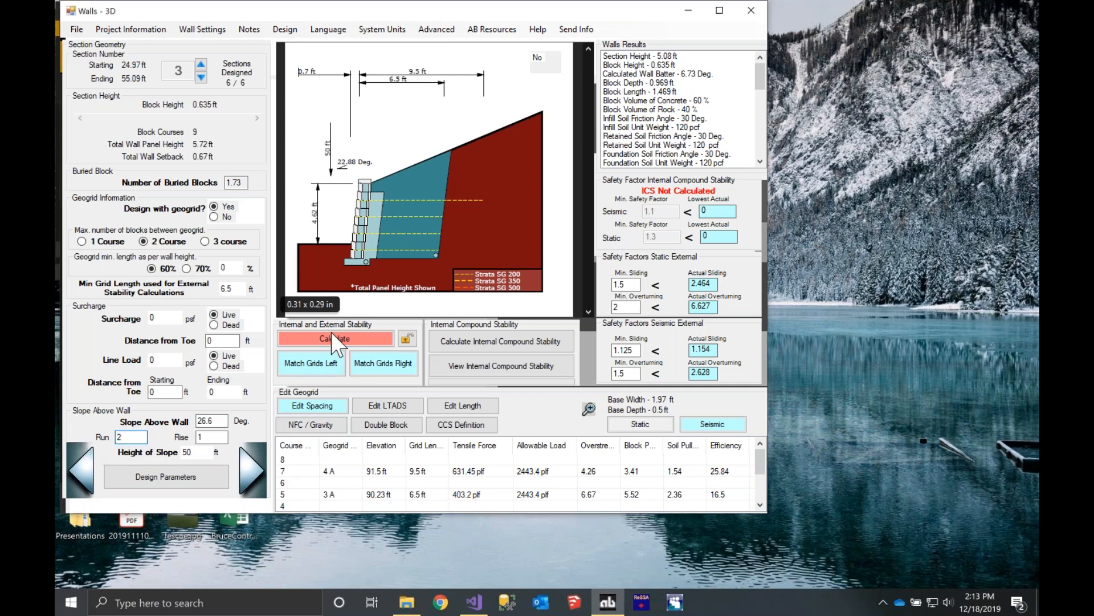
left_click(345, 341)
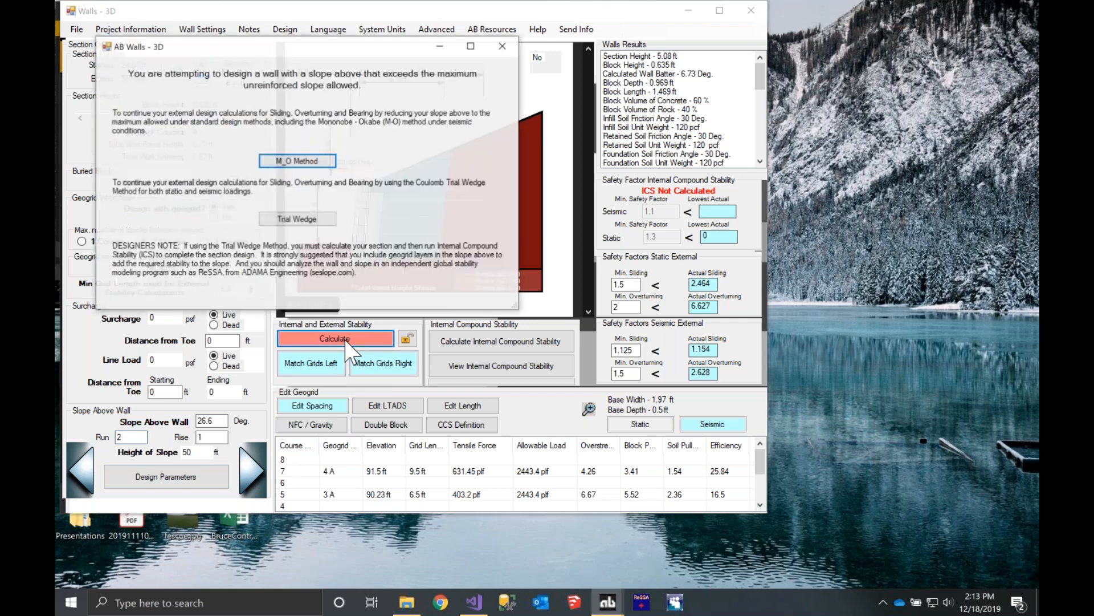
left_click(293, 220)
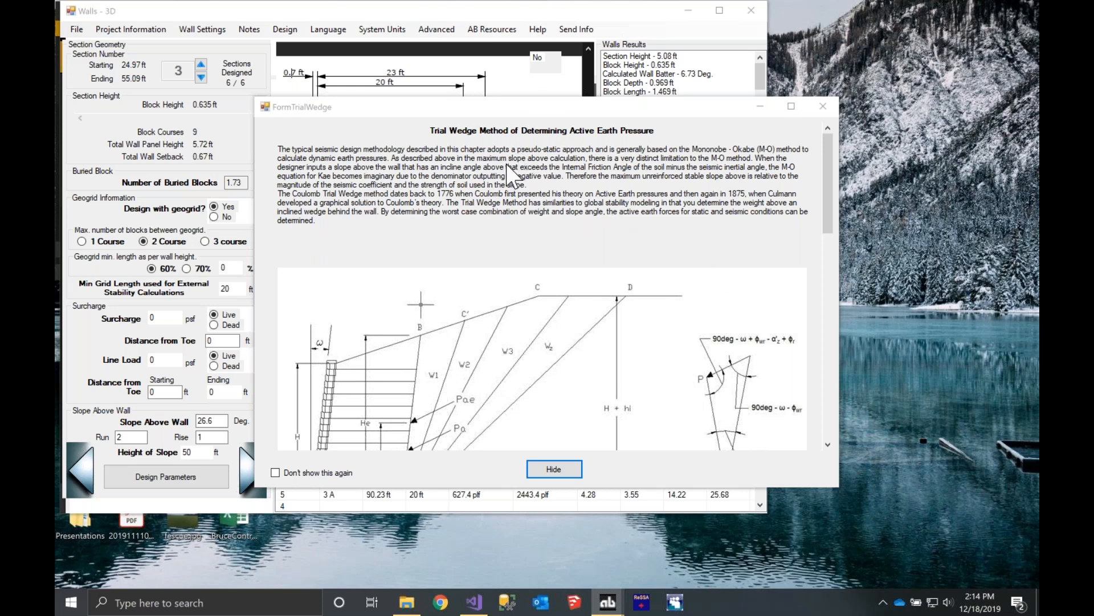
left_click(554, 469)
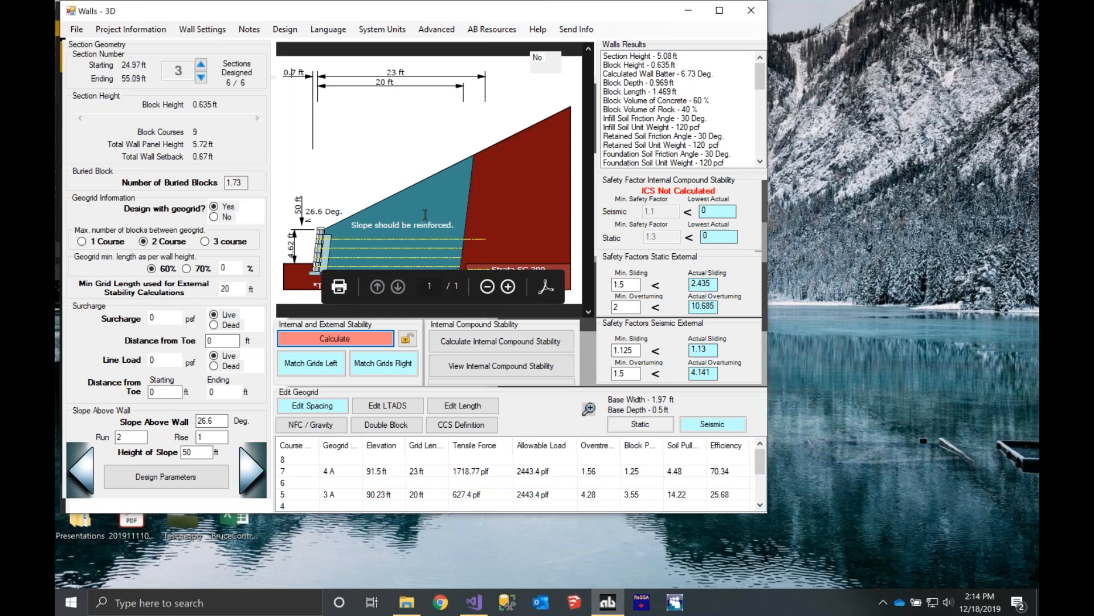
- Start the internal compound stability calculation for section 3 and choose to add grid to the slope
left_click(470, 341)
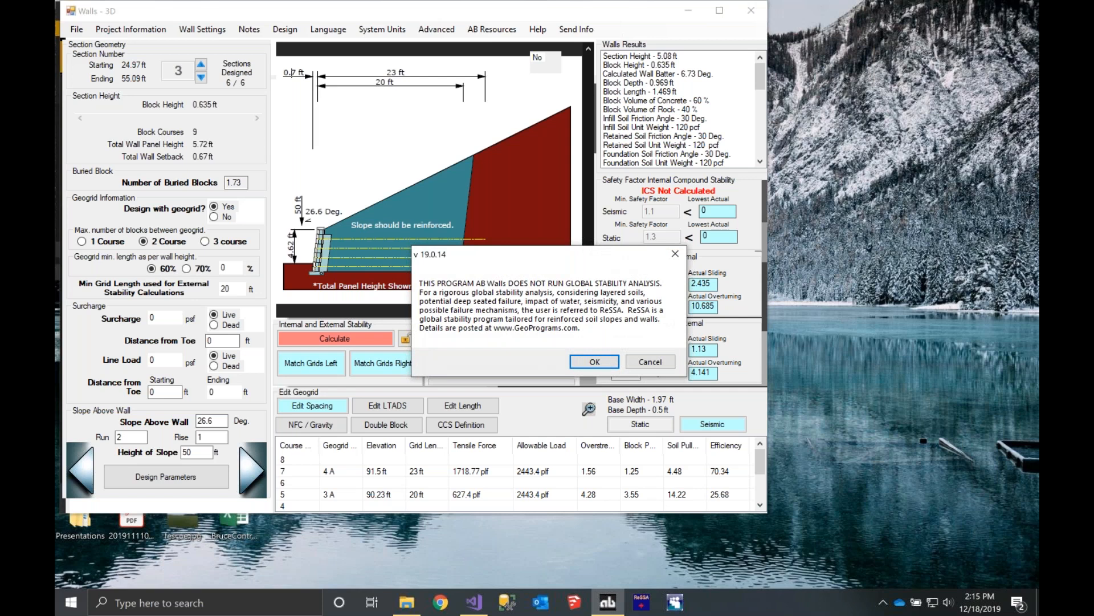
left_click(576, 361)
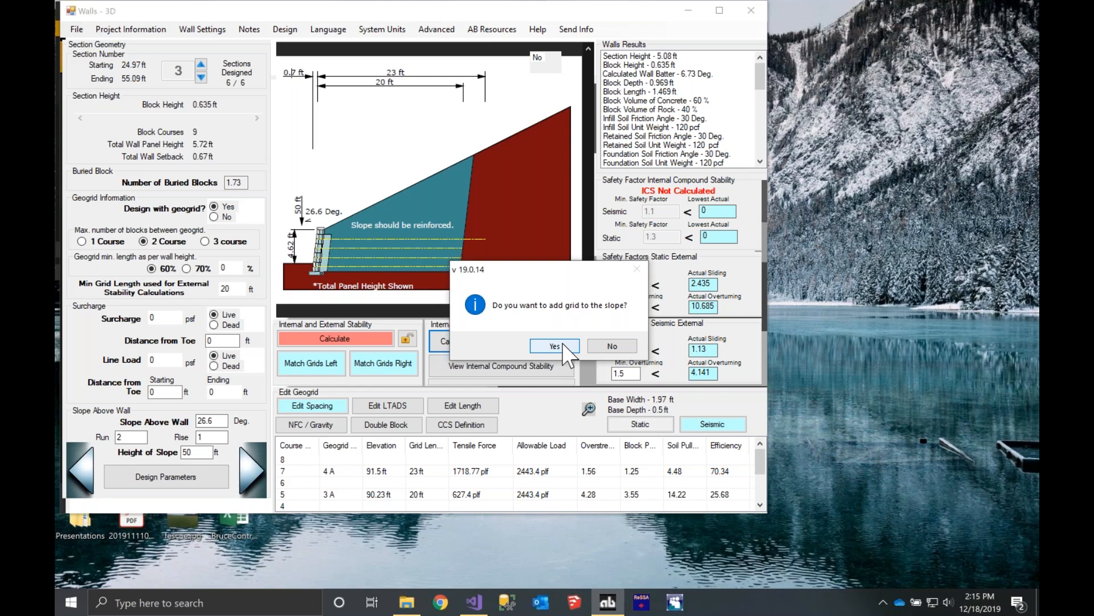
left_click(562, 345)
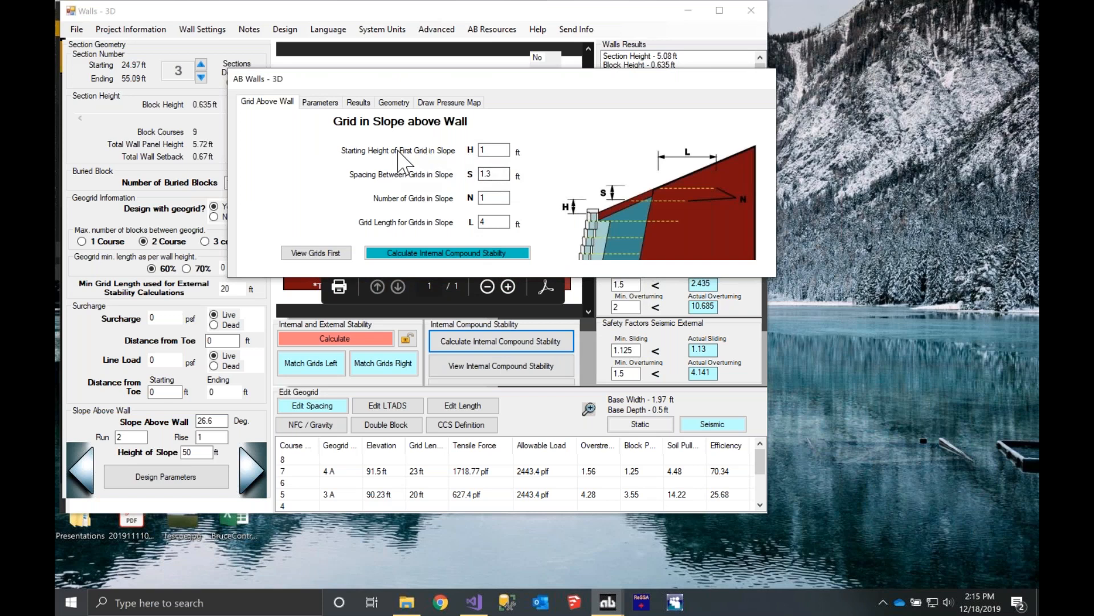
- Set the first slope grid's starting height to 0.667 ft, with 3 grids 20 ft long, and calculate the internal compound stability
double_click(483, 150)
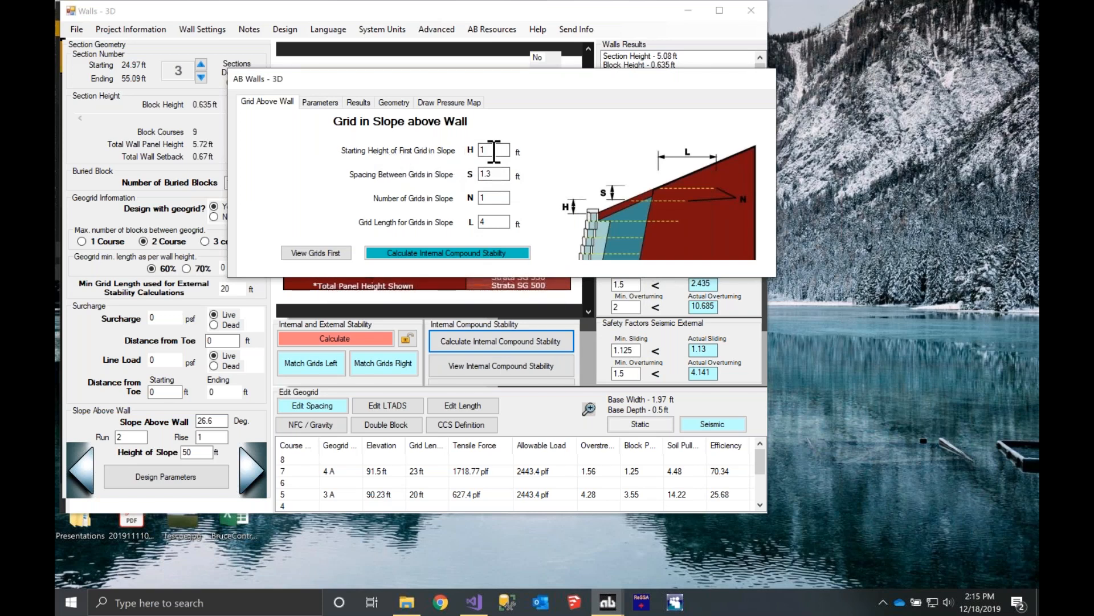
type("0.667")
key("Tab")
key("Tab")
type("3")
double_click(479, 223)
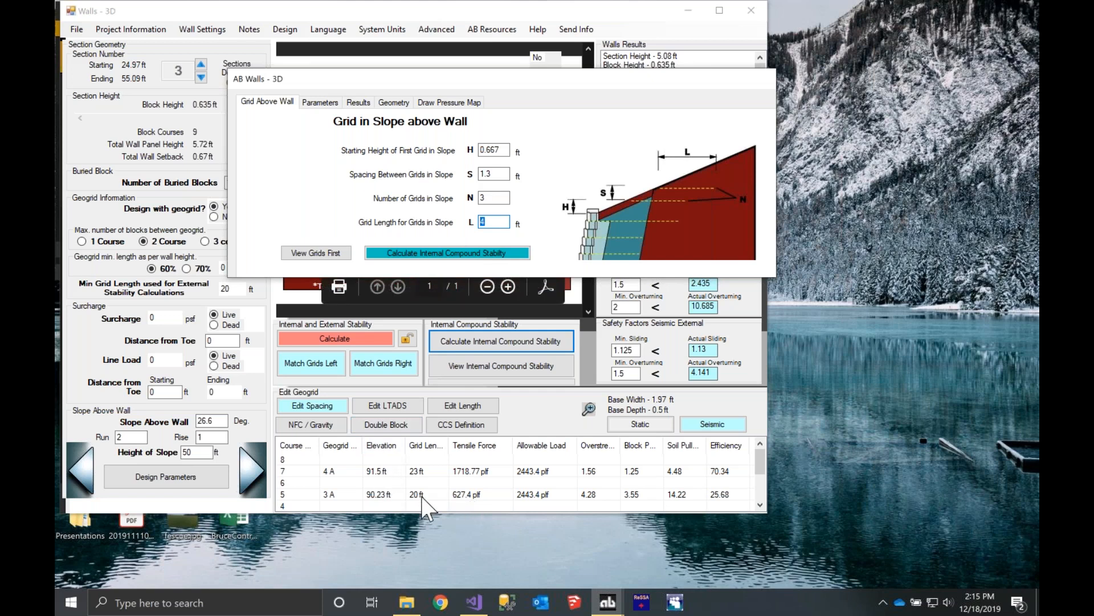
type("20")
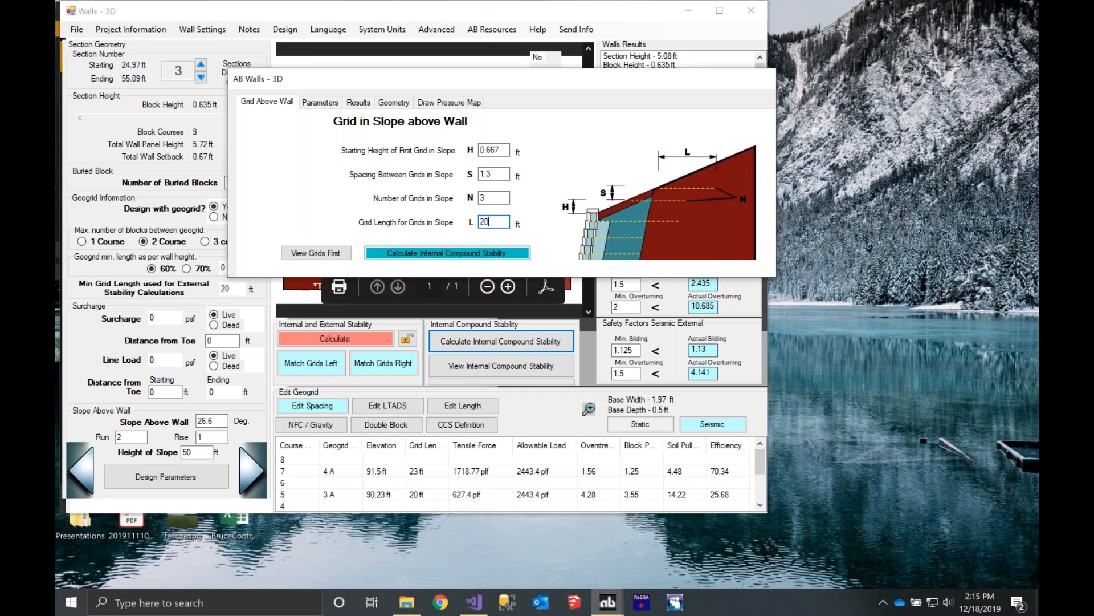
left_click(401, 251)
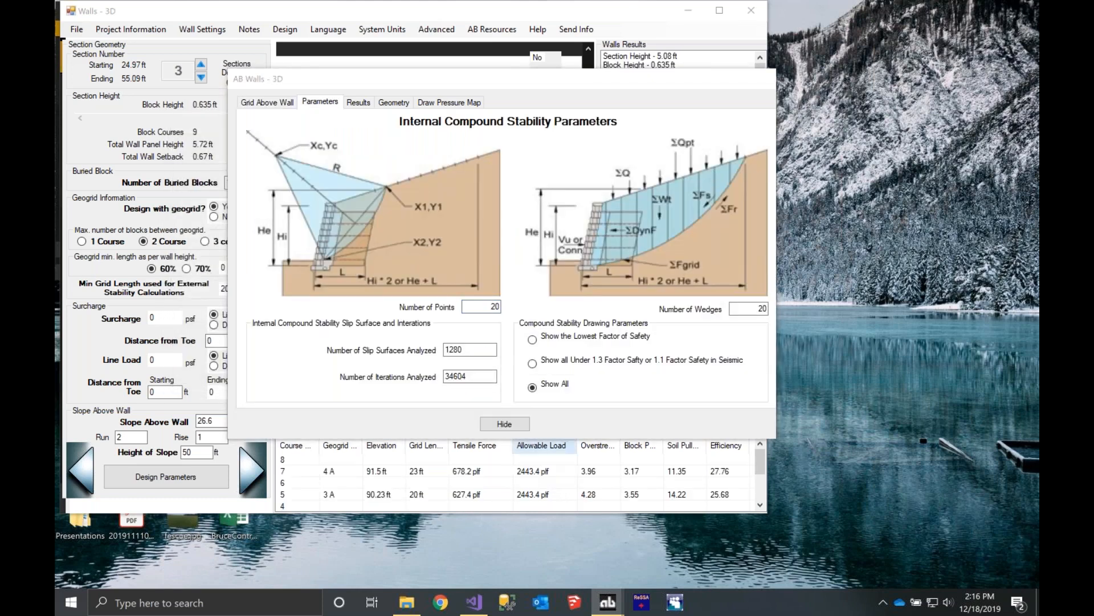
left_click(513, 424)
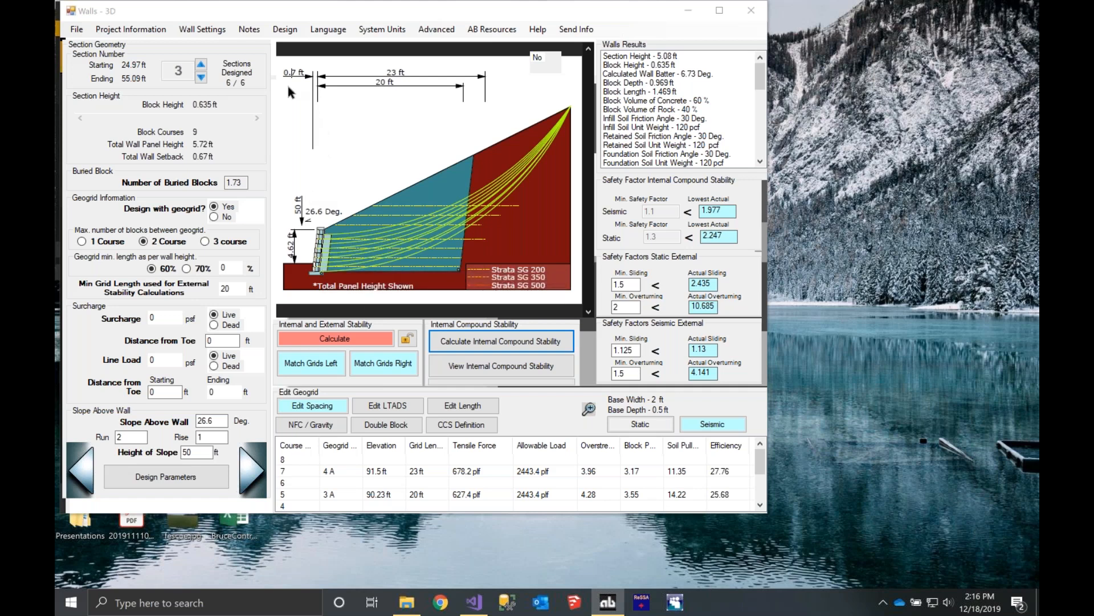
- Review the wall settings for bearing capacity, wall rock, earth pressure, grouted connection, block interaction, unit weights and minimum grid length
left_click(197, 29)
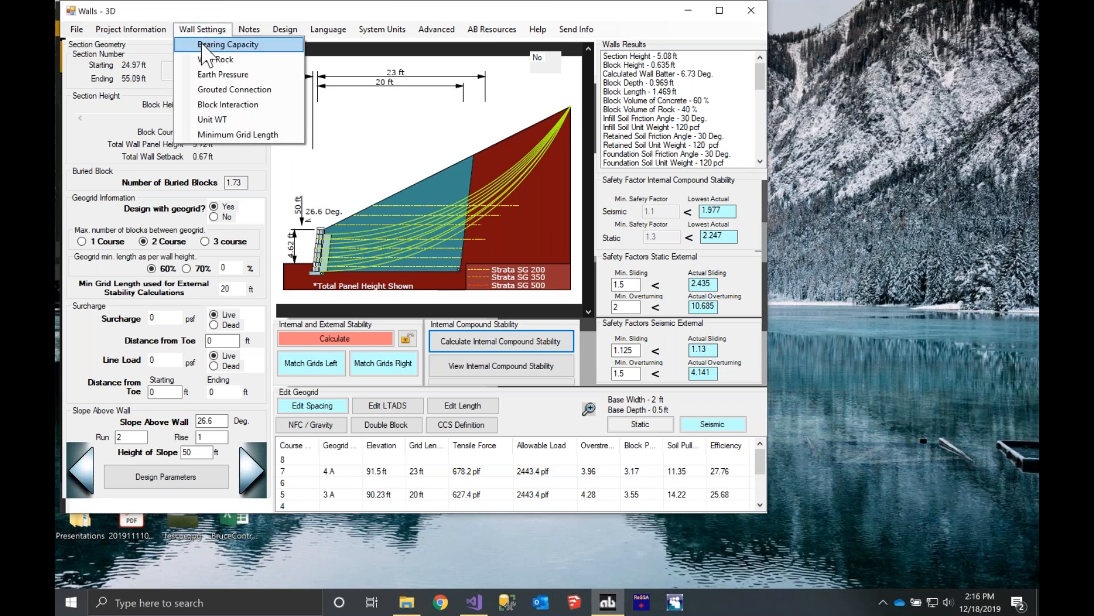
left_click(227, 45)
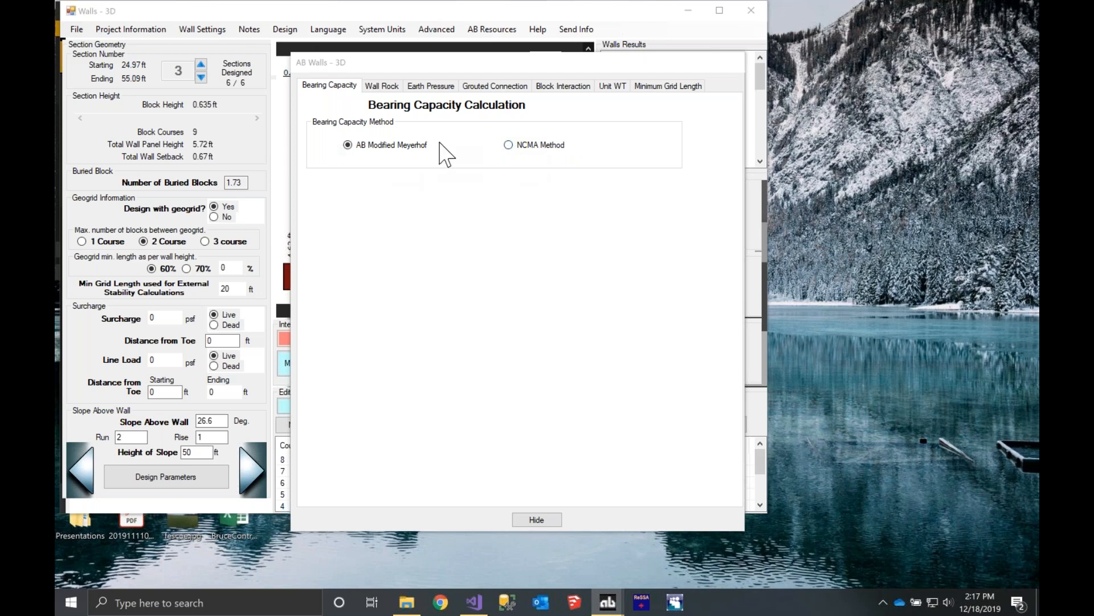
left_click(380, 87)
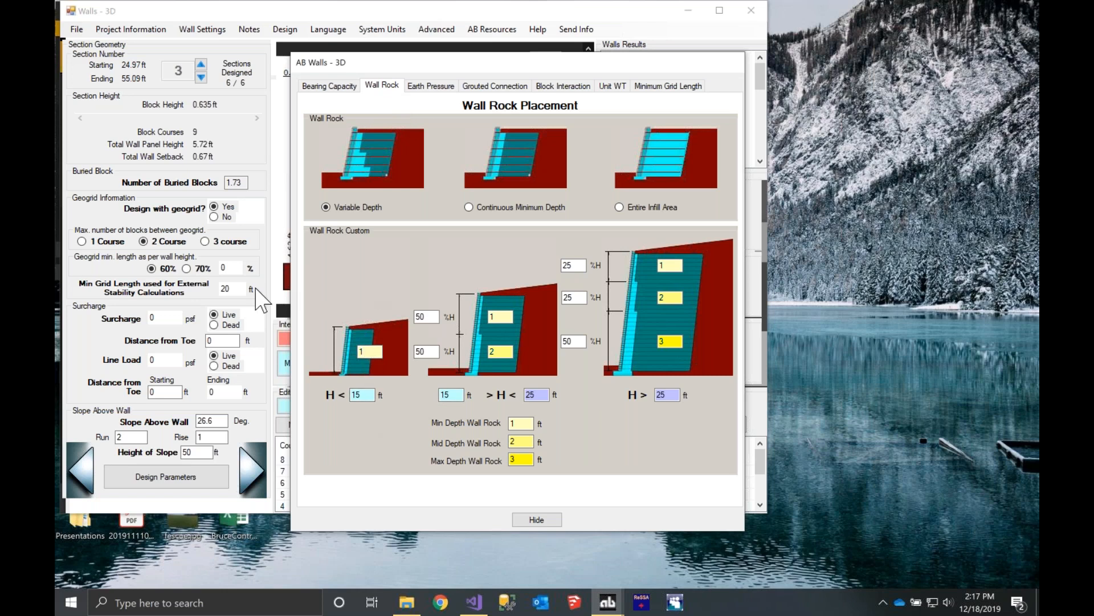
mouse_move(201, 2)
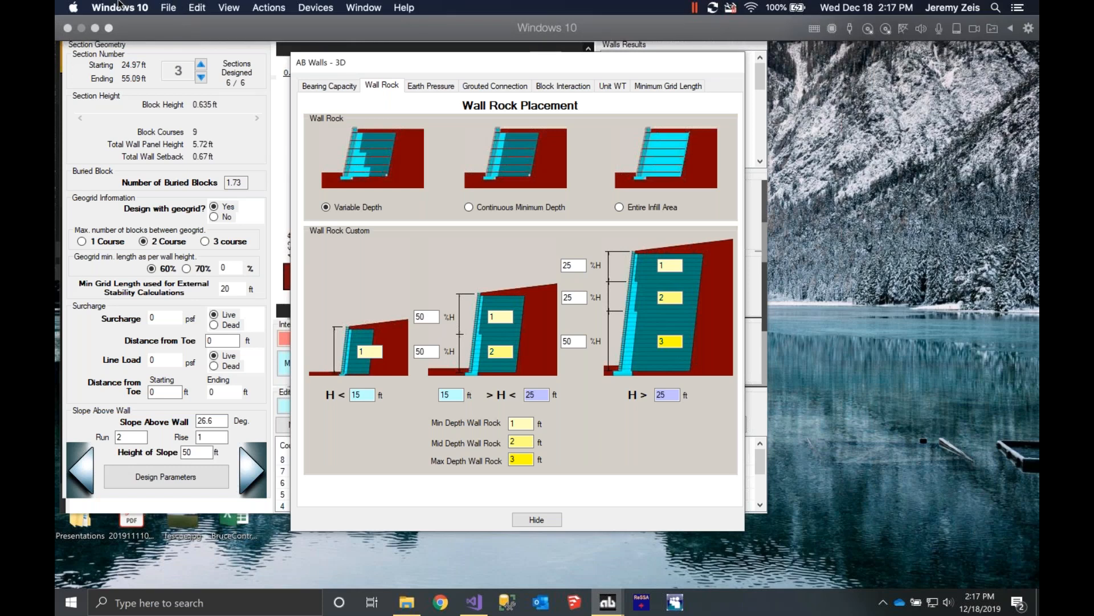
left_click(435, 87)
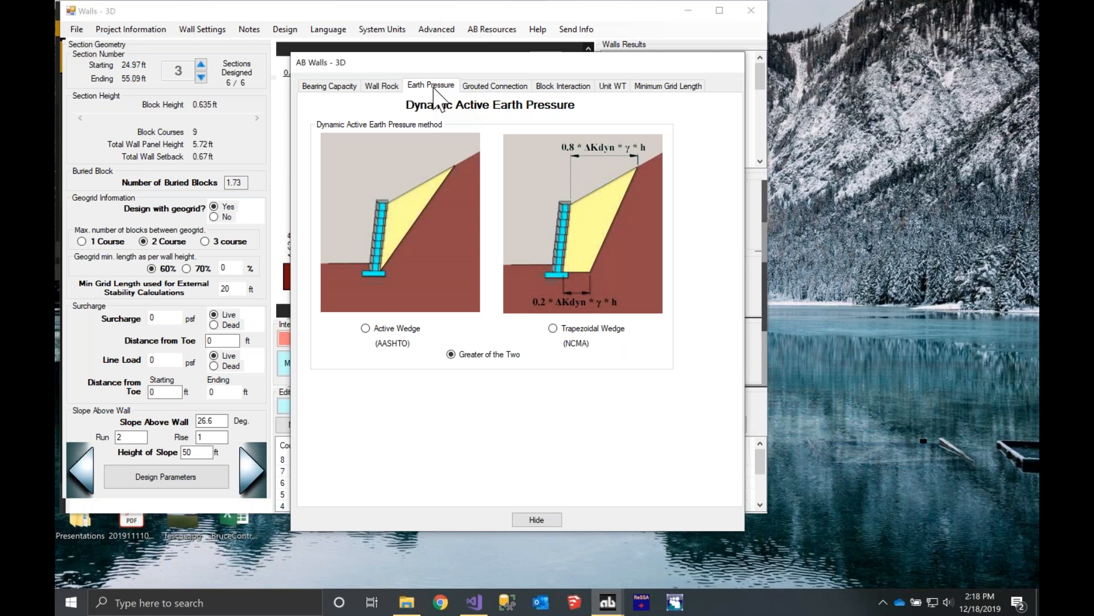
left_click(502, 87)
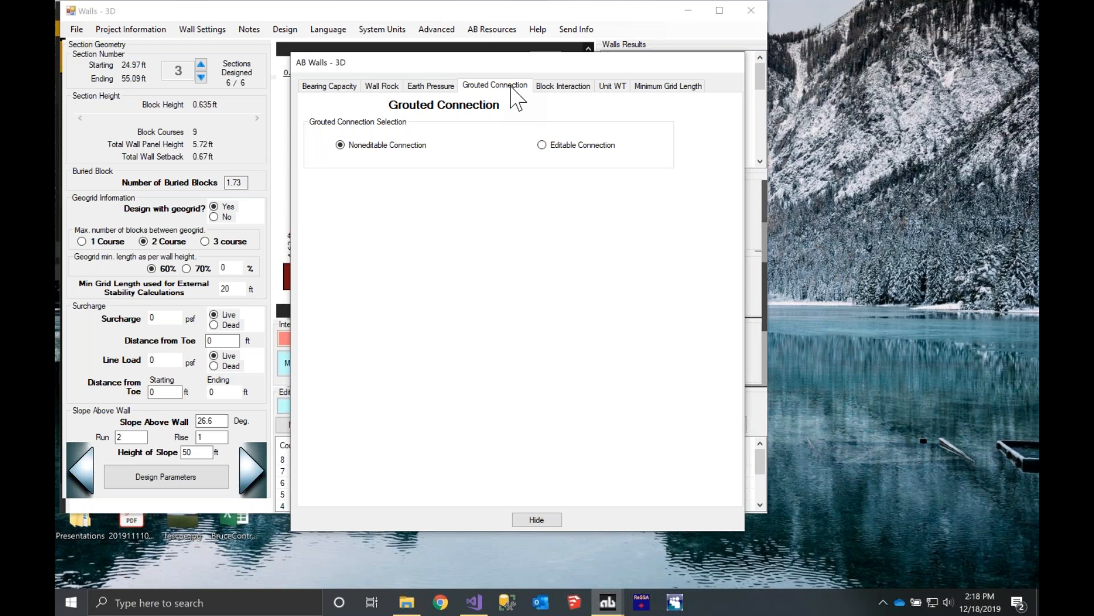
left_click(551, 85)
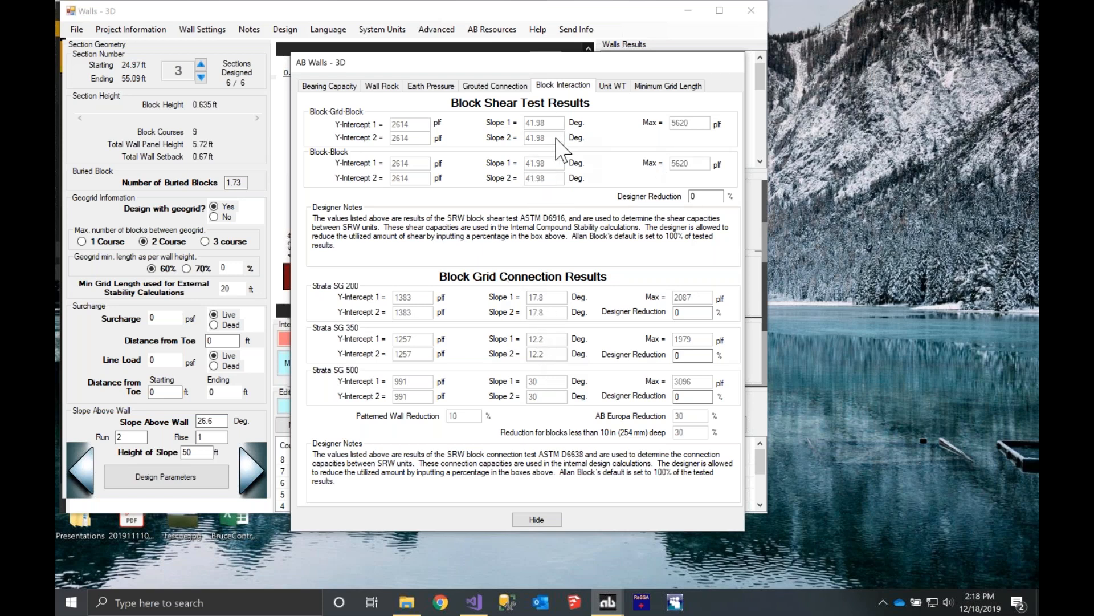
left_click(701, 199)
left_click(616, 86)
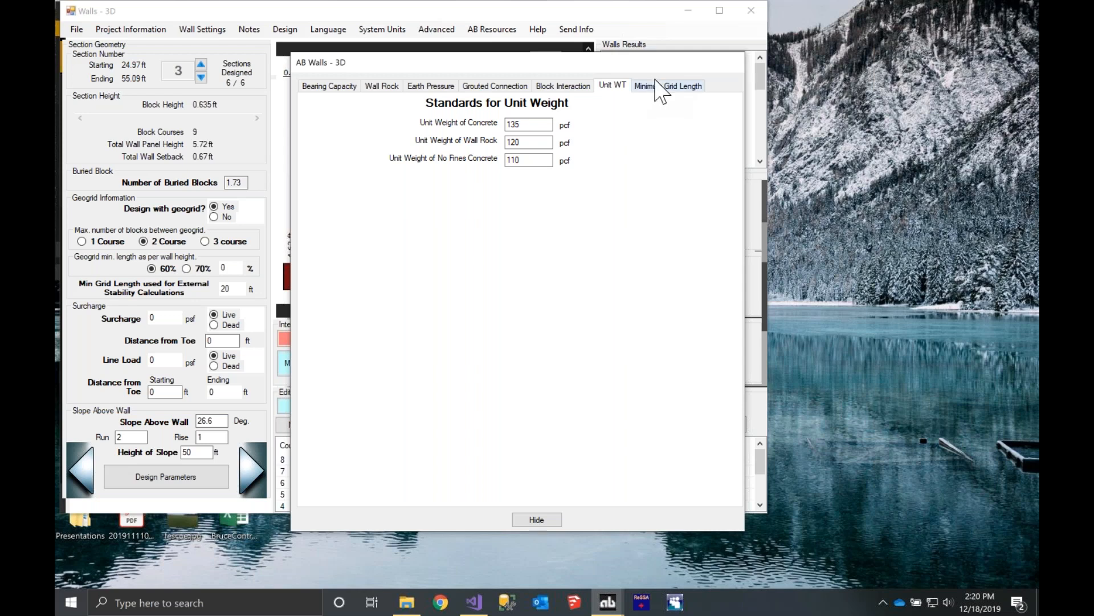
left_click(684, 87)
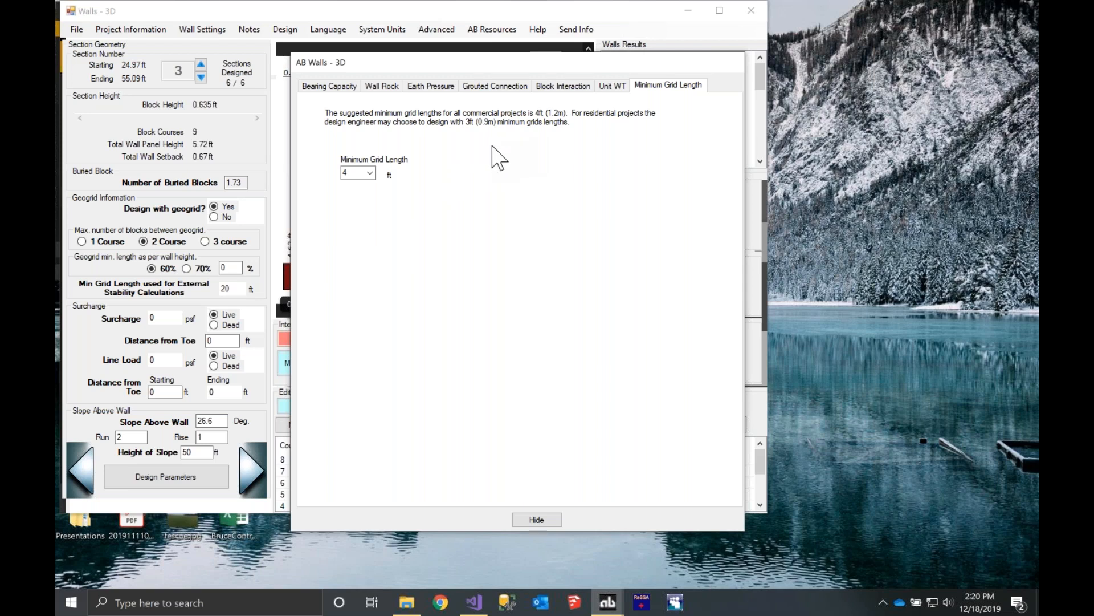
- Switch the wall rock placement to Continuous Minimum Depth with a minimum depth of 2 ft and close the wall settings
left_click(382, 87)
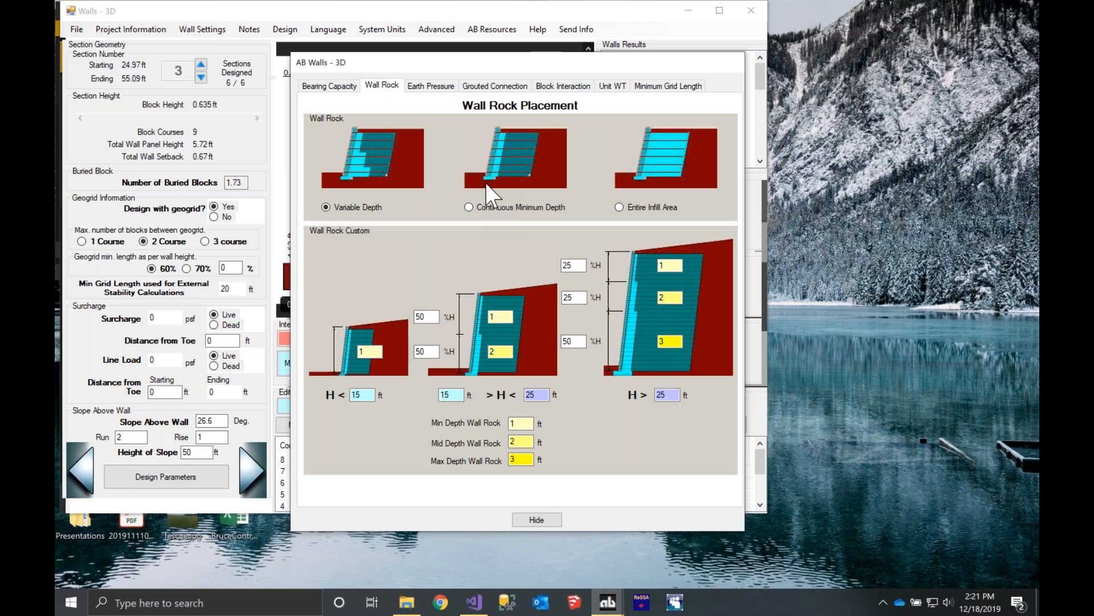
left_click(469, 208)
double_click(509, 424)
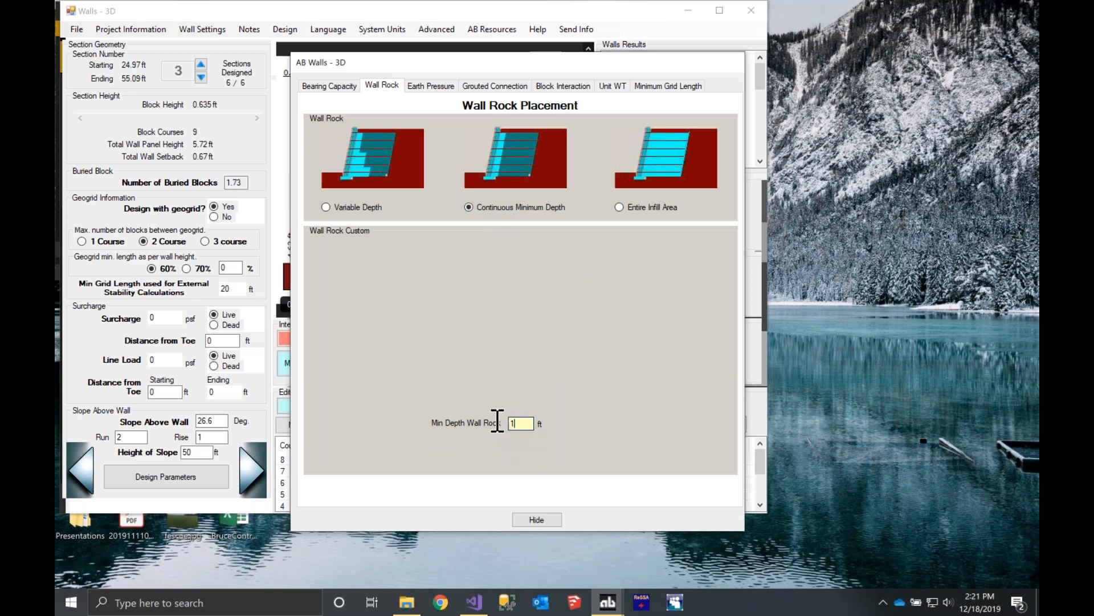
type("2")
key("Return")
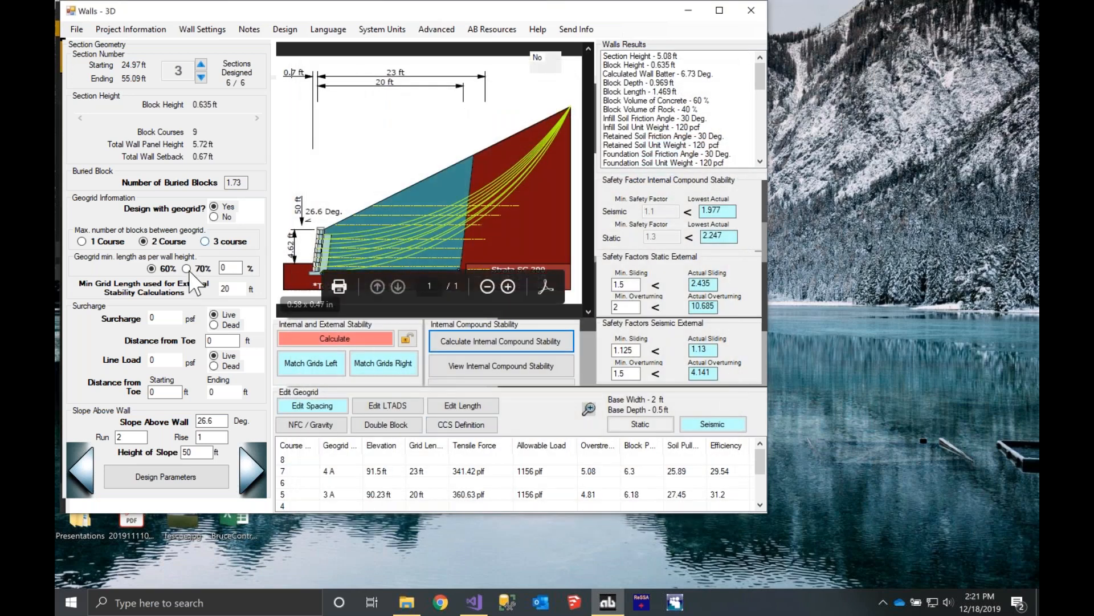
- Recalculate section 3 with the Trial Wedge method and dismiss the method's explanation
left_click(320, 339)
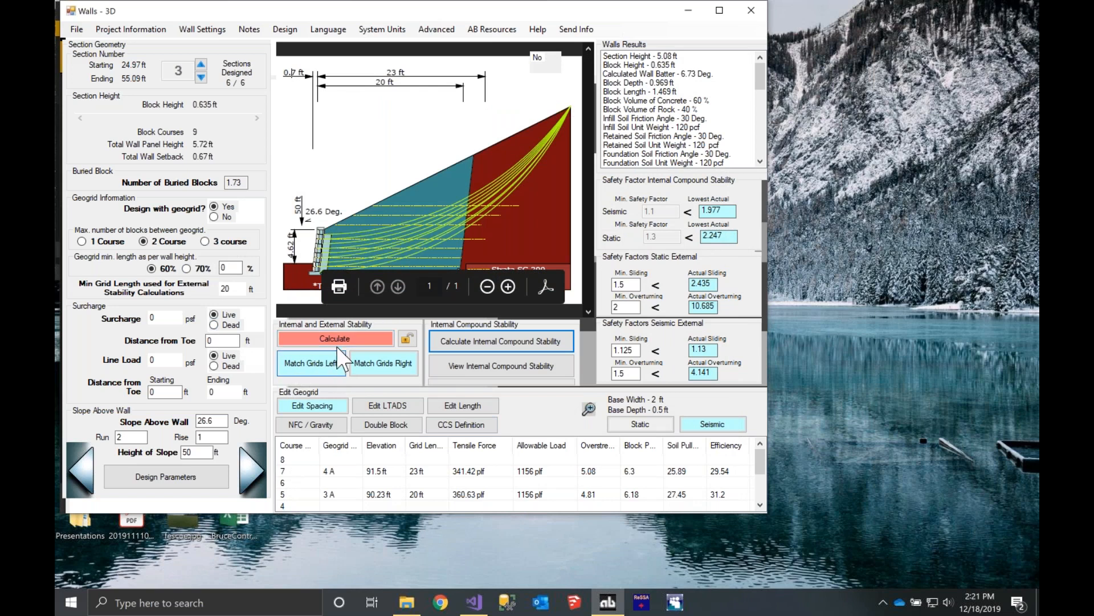
left_click(336, 342)
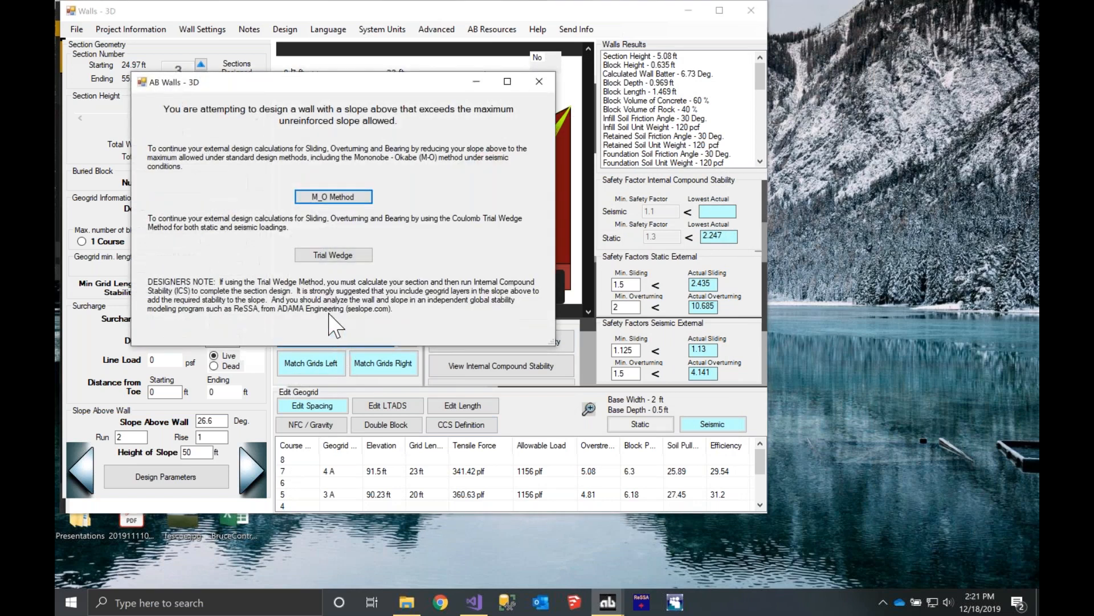
left_click(320, 256)
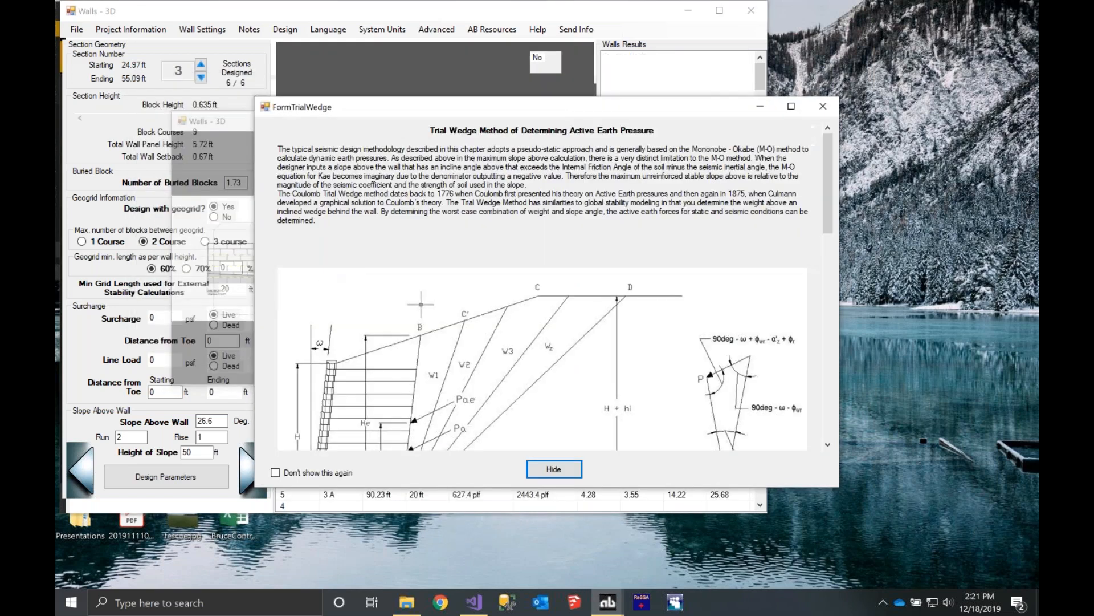
left_click(554, 470)
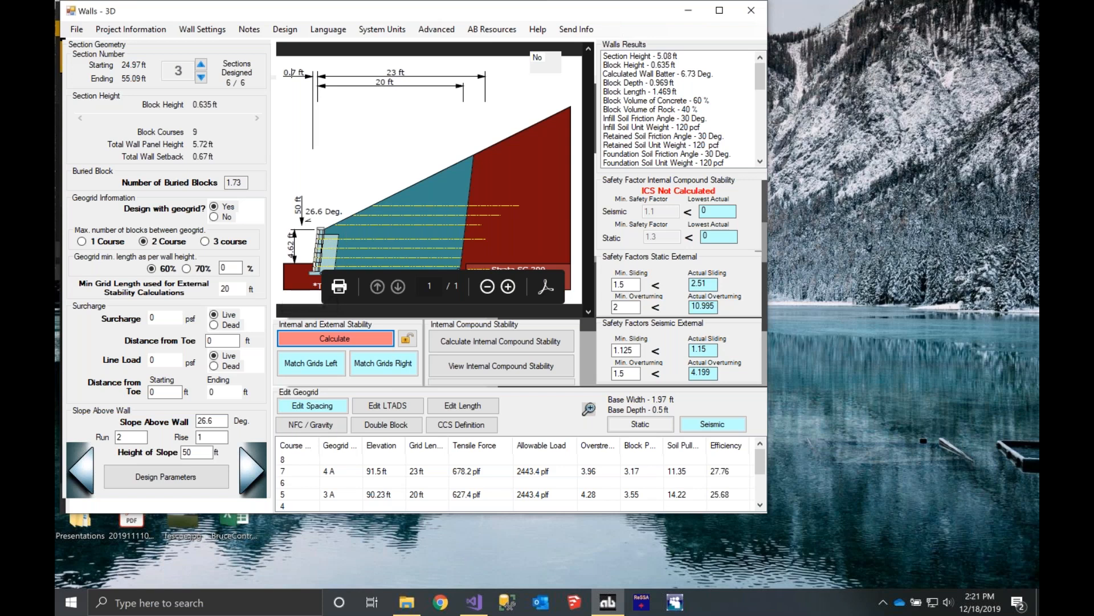
- Set the run of the slope above the wall and the horizontal peak ground acceleration to 0, and recalculate the section
left_click_drag(131, 437, 114, 438)
type("0")
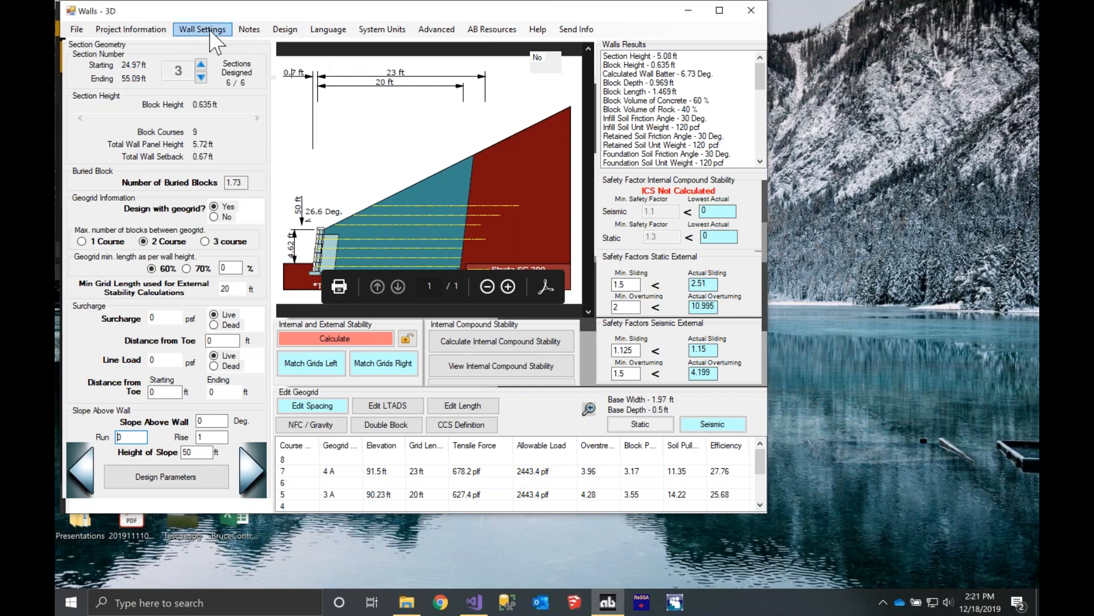
left_click(137, 477)
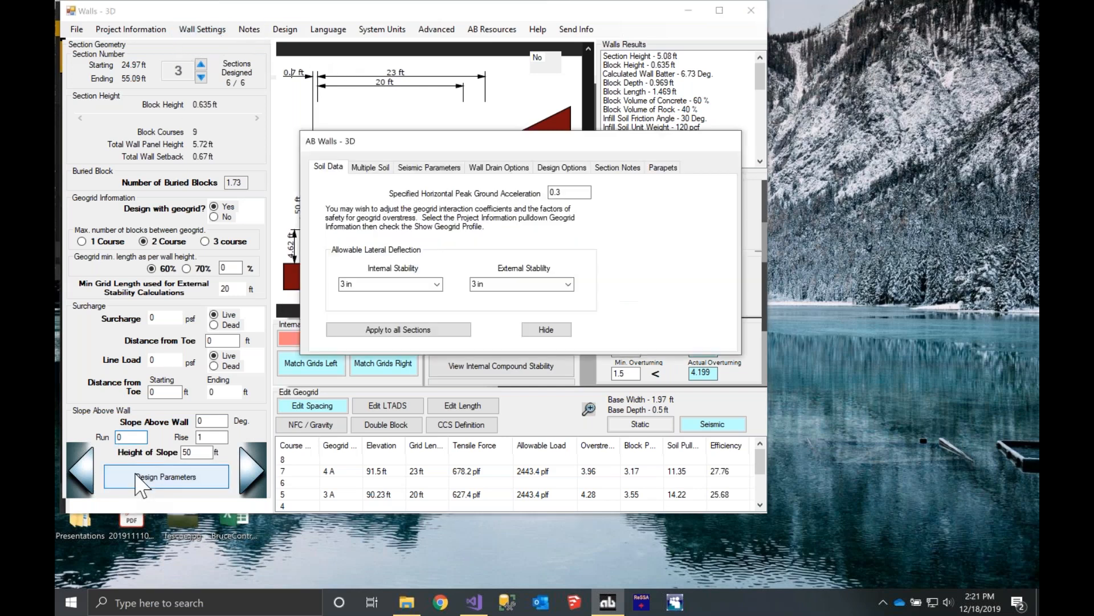
left_click(447, 167)
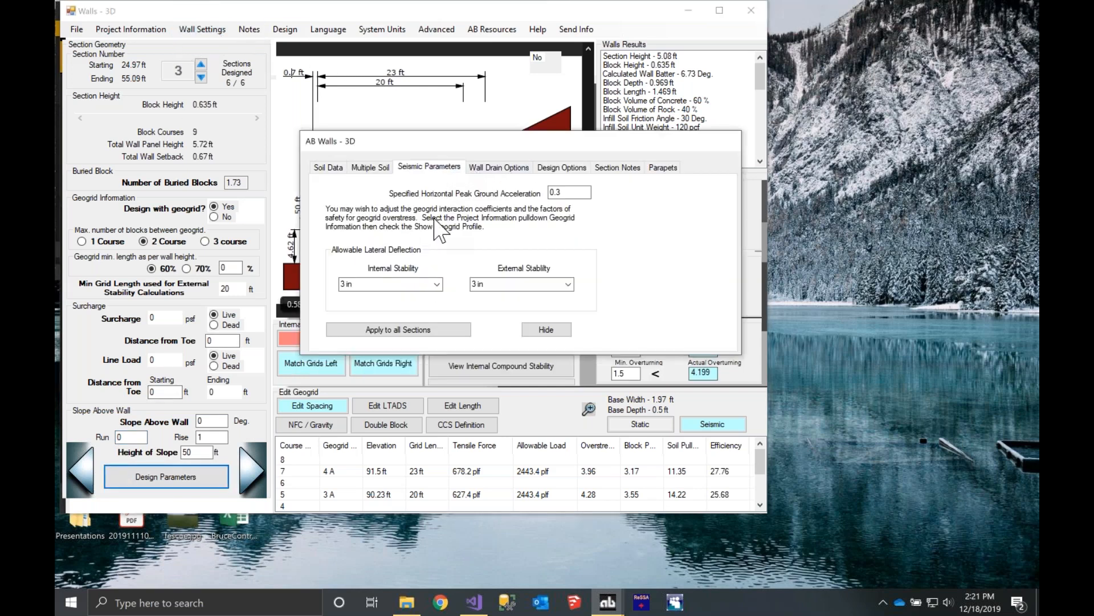
double_click(554, 192)
type("0")
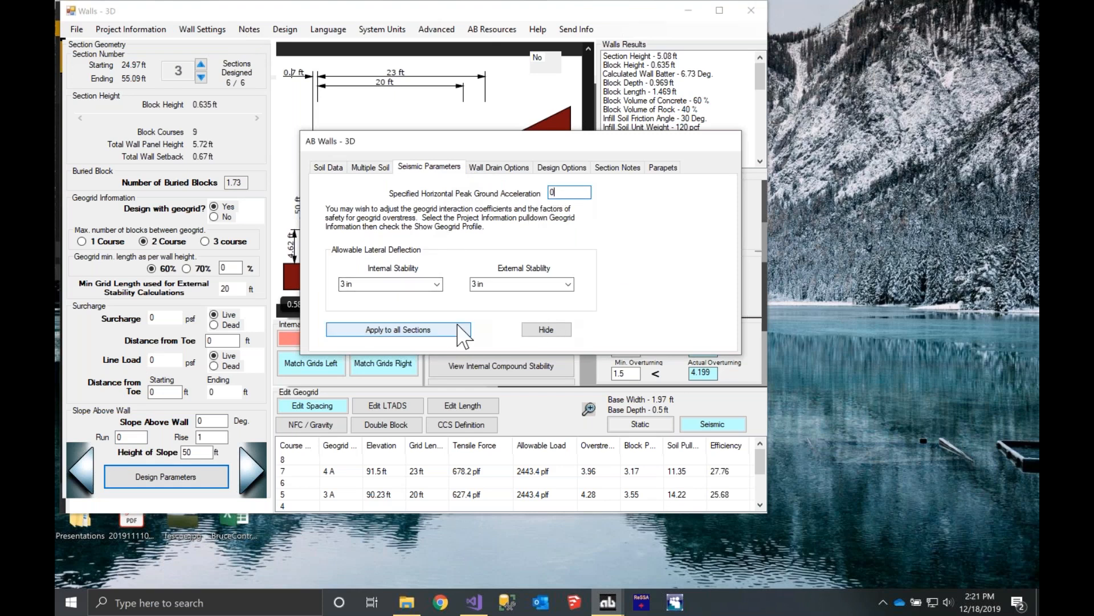
left_click(526, 332)
left_click(365, 337)
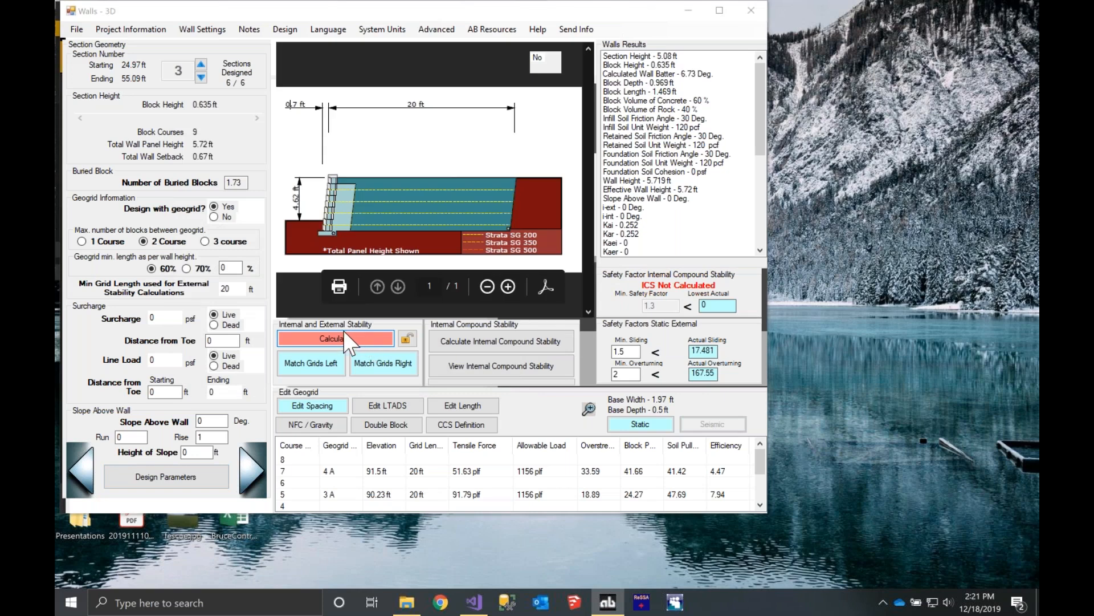
- Set the minimum grid length for external stability calculations to 4 ft and recalculate the section
double_click(231, 289)
type("4")
left_click(279, 339)
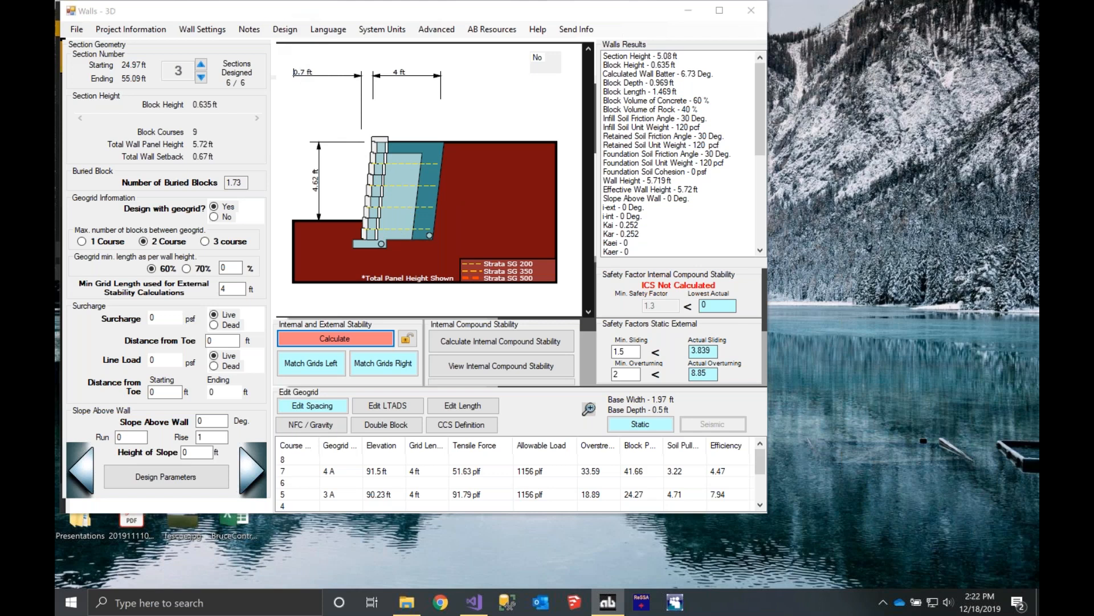
left_click(156, 475)
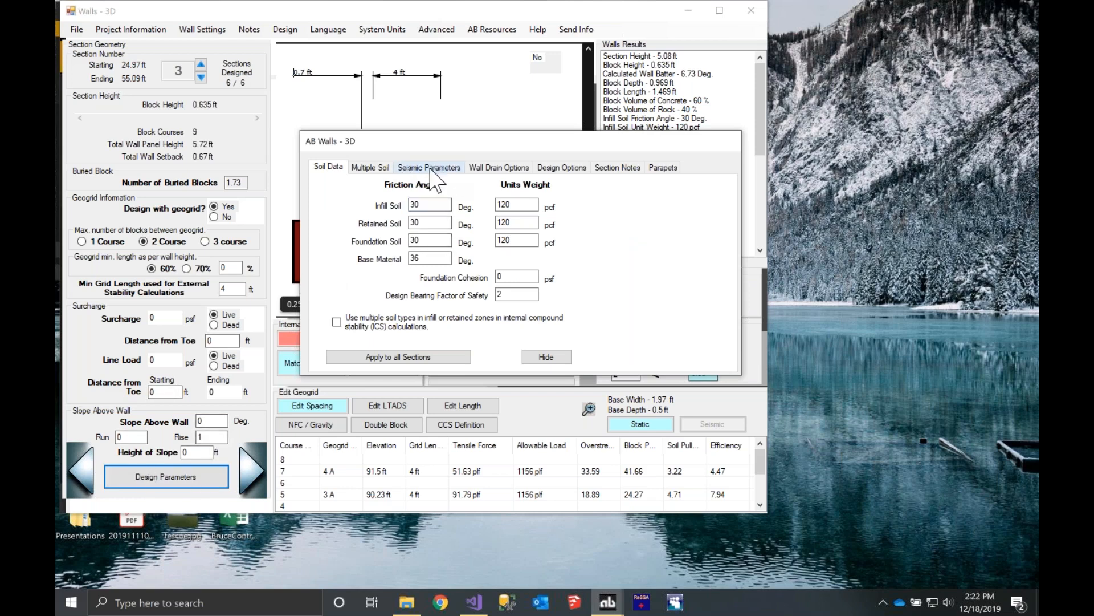
left_click(546, 357)
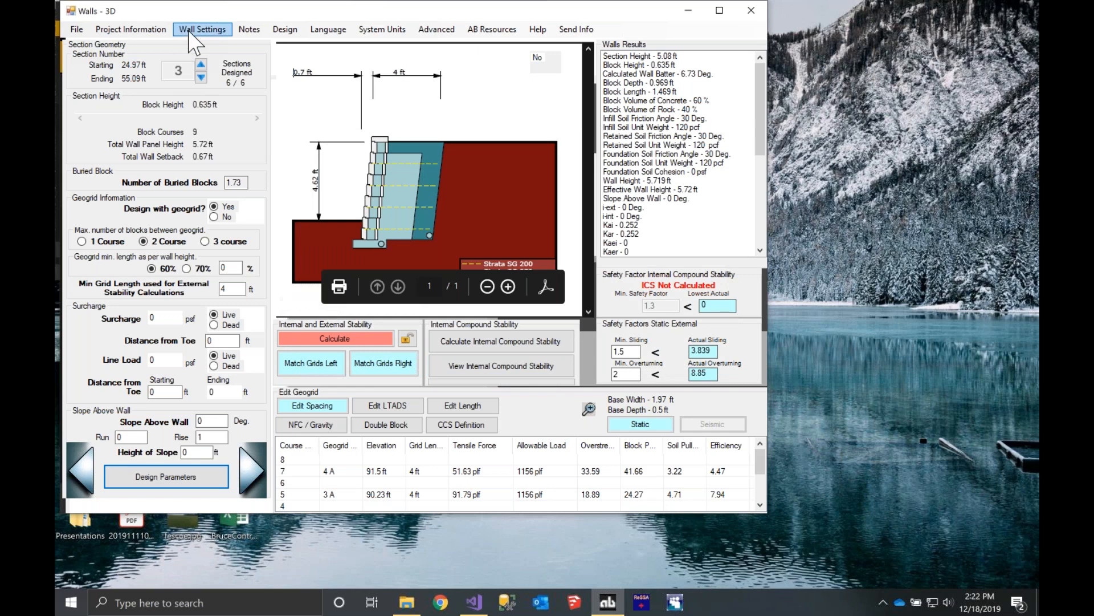
- Switch the wall rock placement back to Variable Depth and recalculate the section
left_click(201, 30)
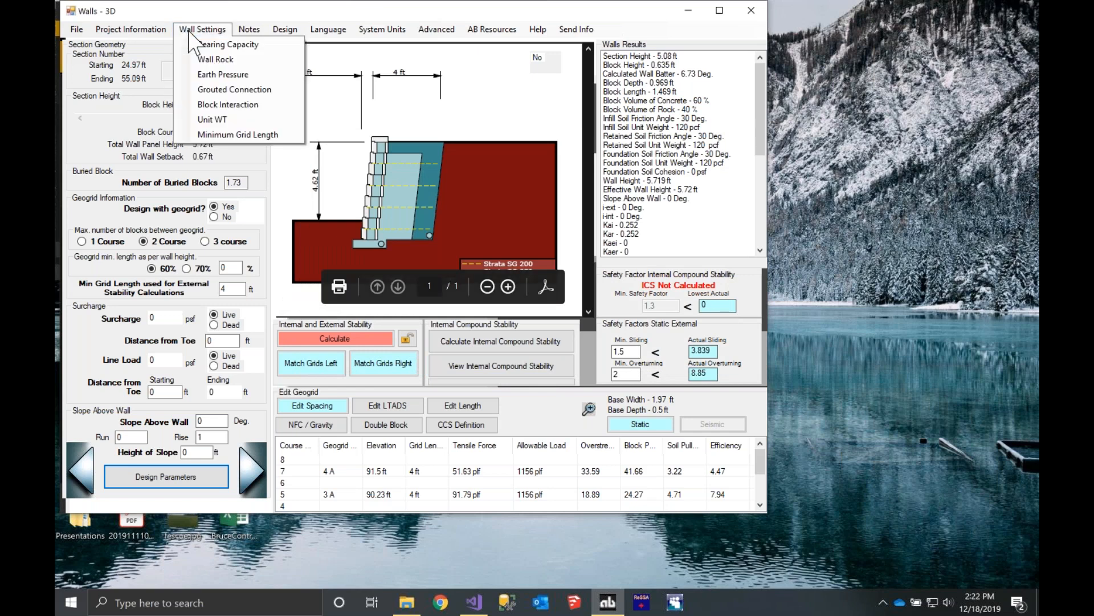
left_click(216, 60)
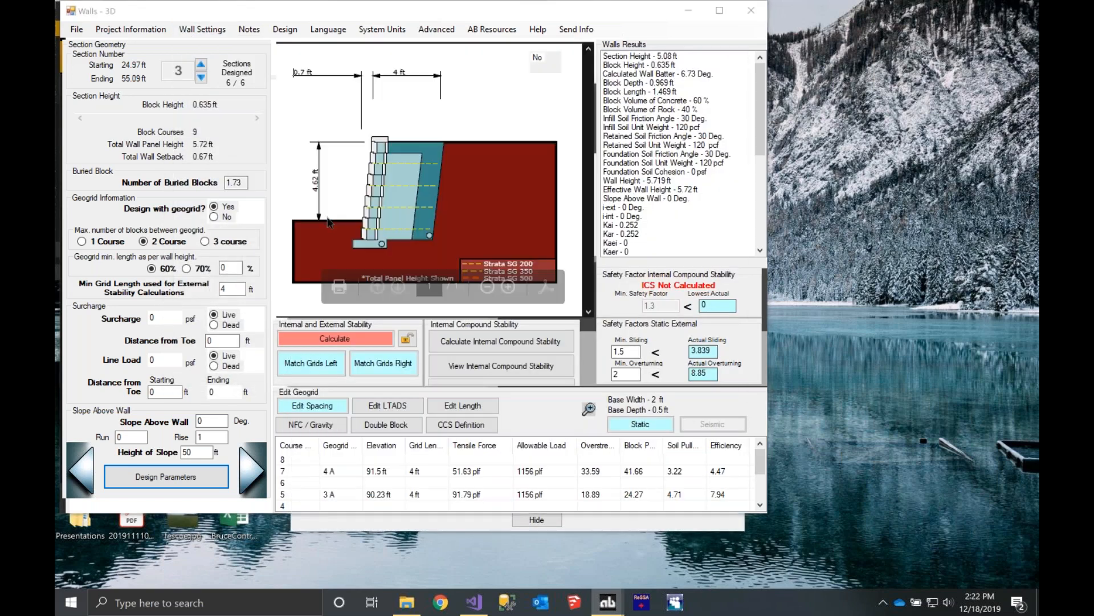
left_click(380, 525)
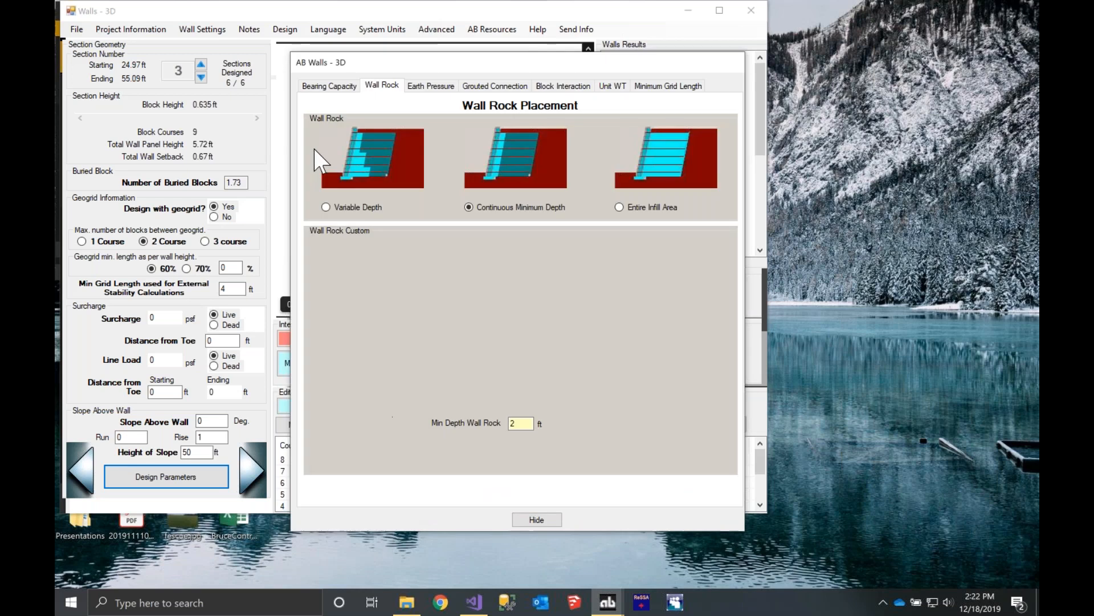
left_click(326, 207)
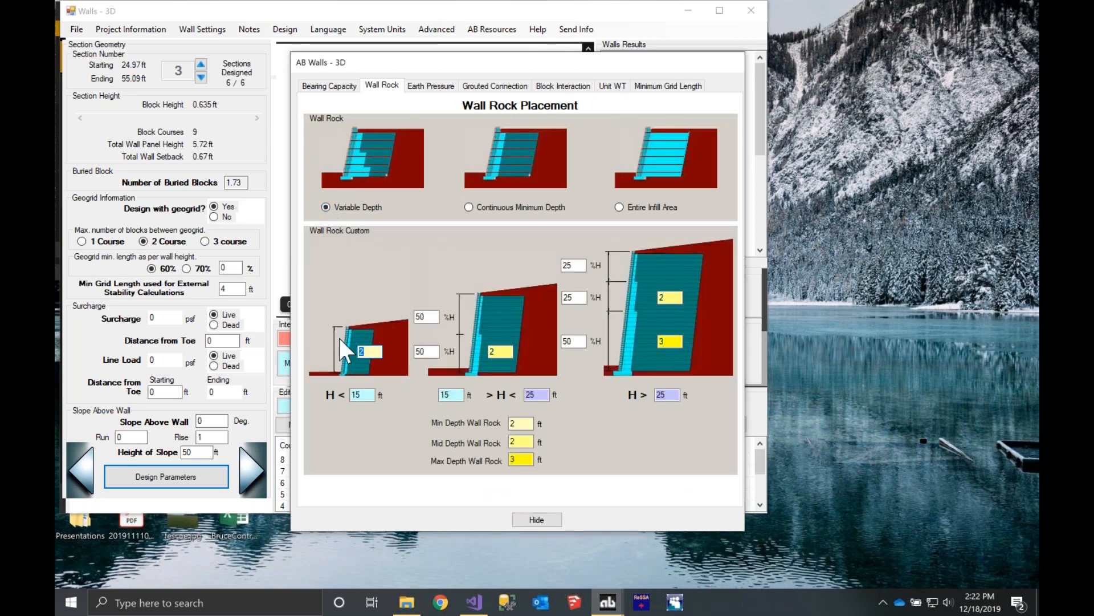
left_click(558, 521)
left_click(365, 339)
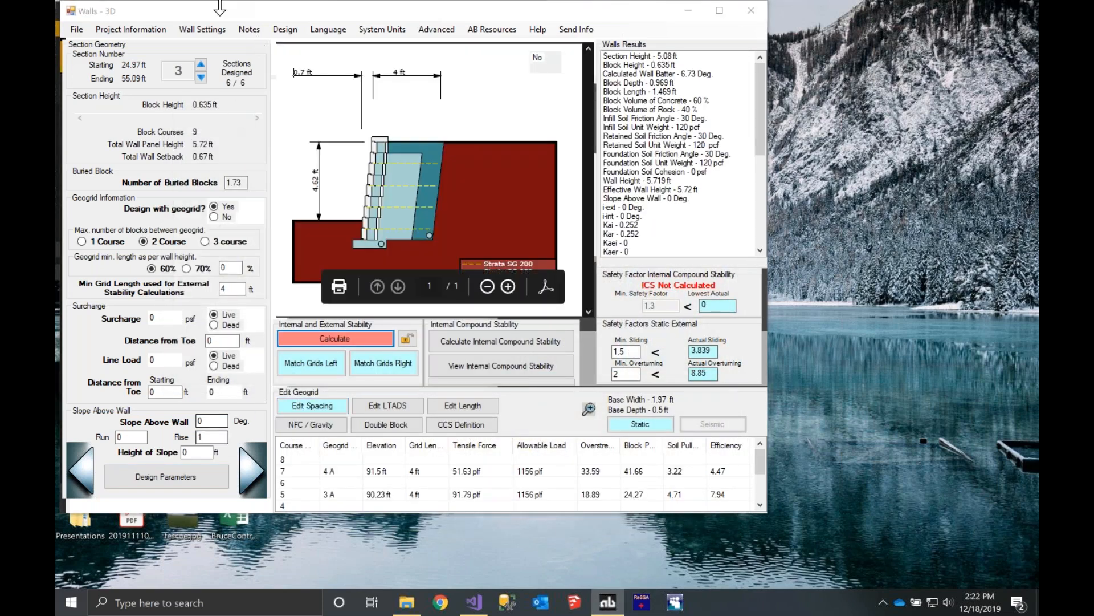
- Try to set the wall rock depth for walls under 15 ft high to 1 ft and recalculate the section
left_click(203, 29)
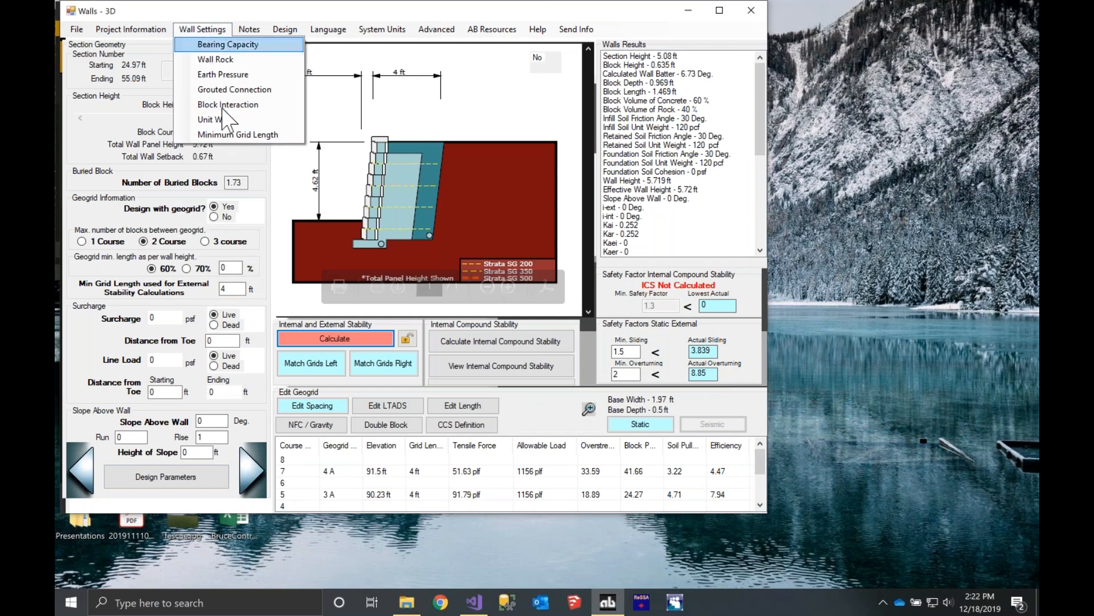
left_click(220, 60)
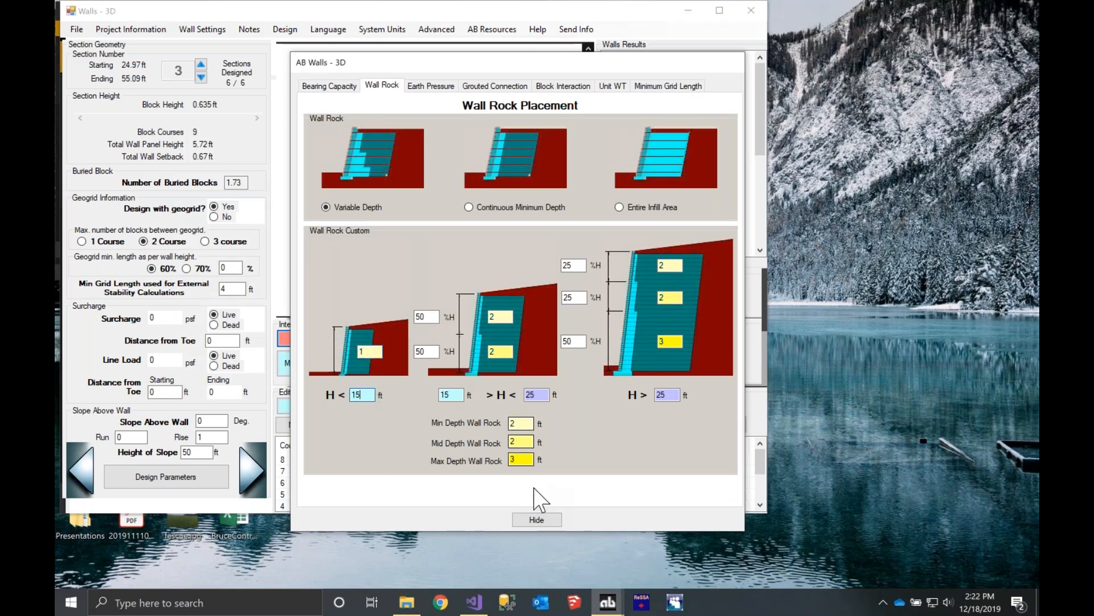
left_click(536, 519)
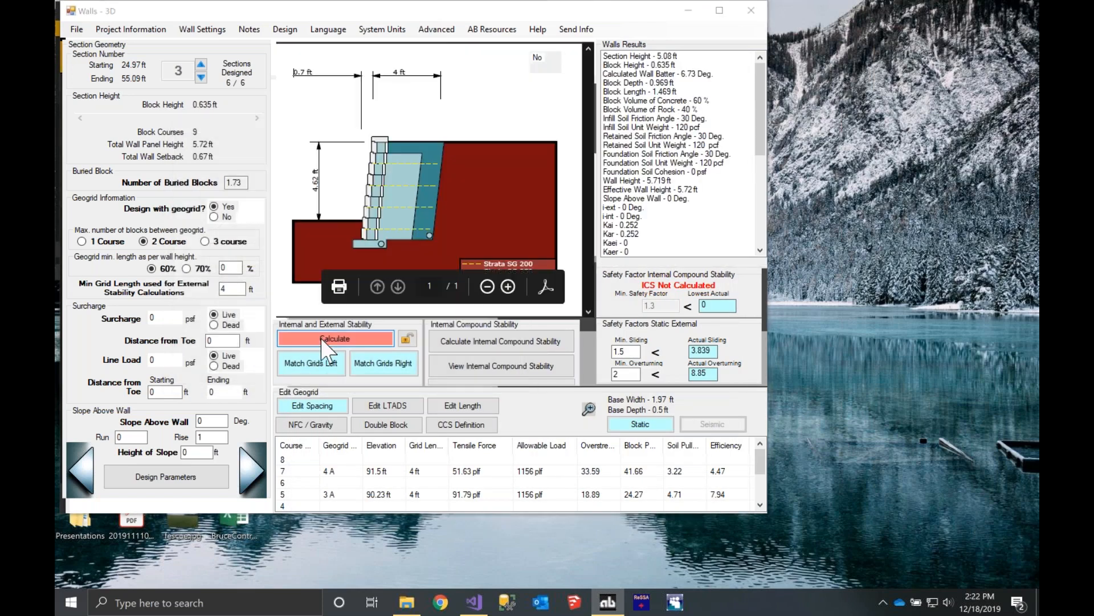
- Switch the wall rock placement to Continuous Minimum Depth and close the wall settings
left_click(202, 29)
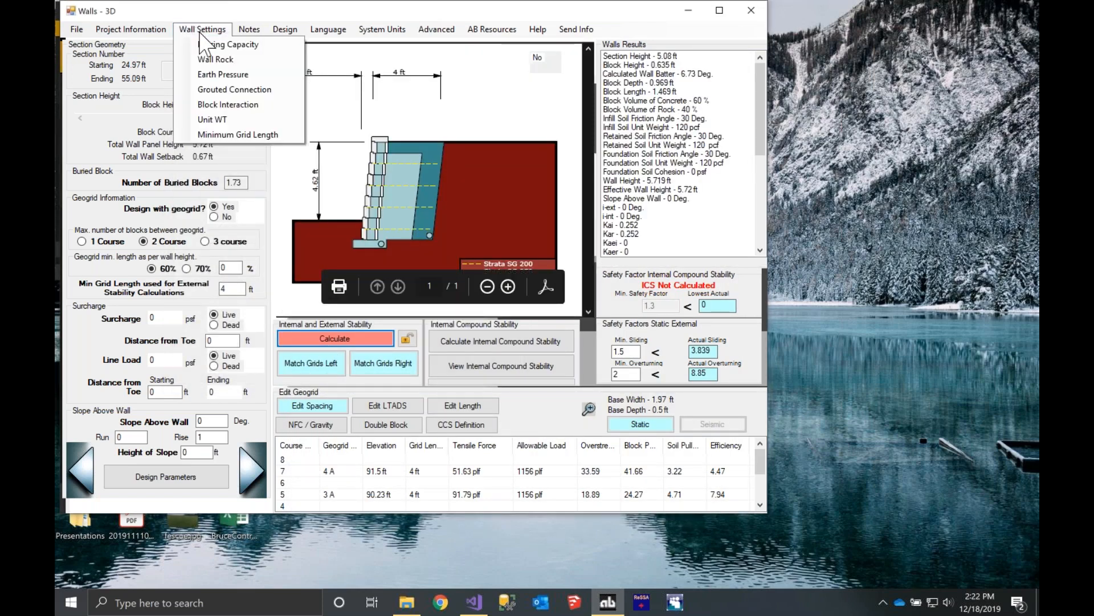
left_click(217, 58)
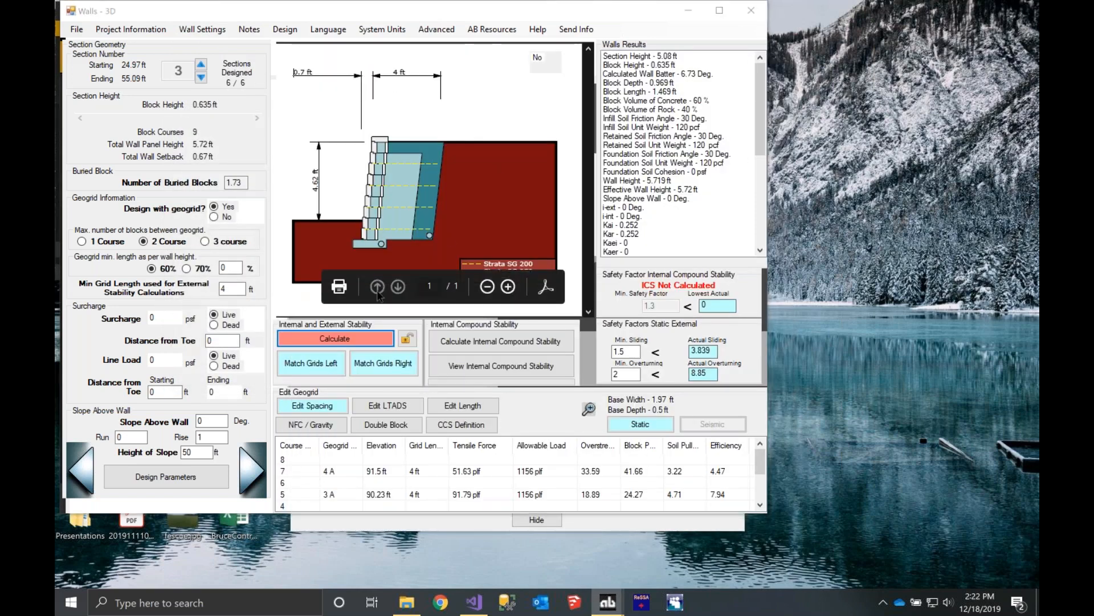
left_click(329, 531)
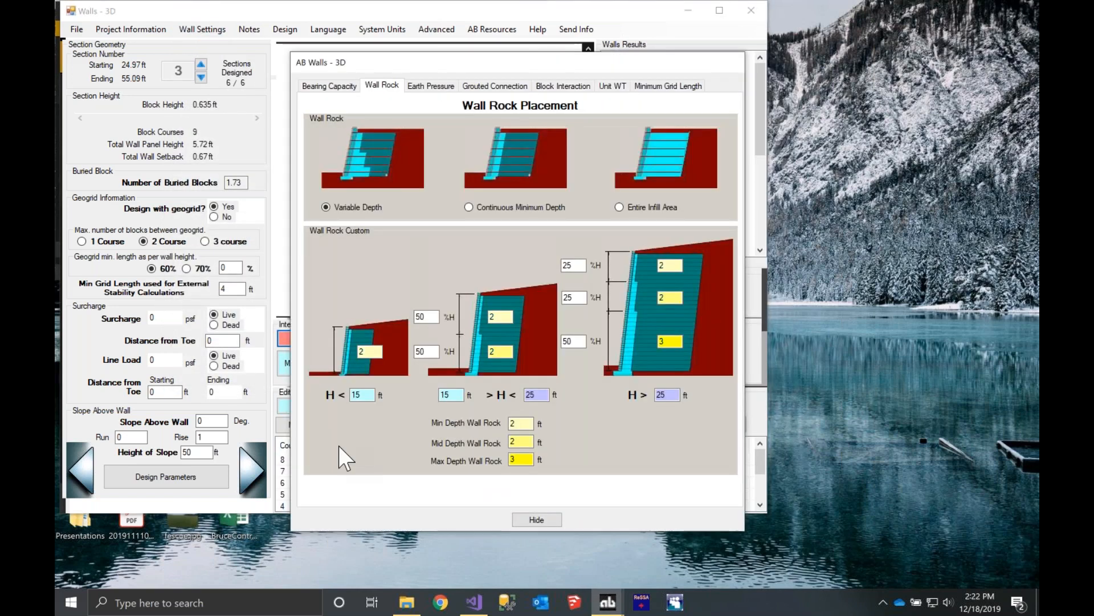
left_click(469, 207)
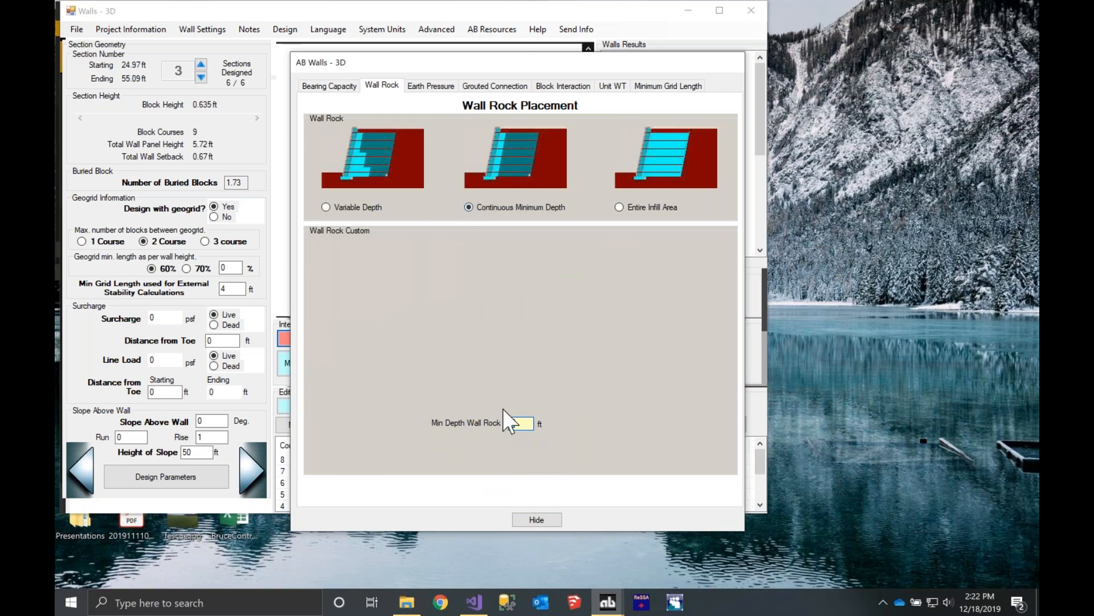
left_click(537, 520)
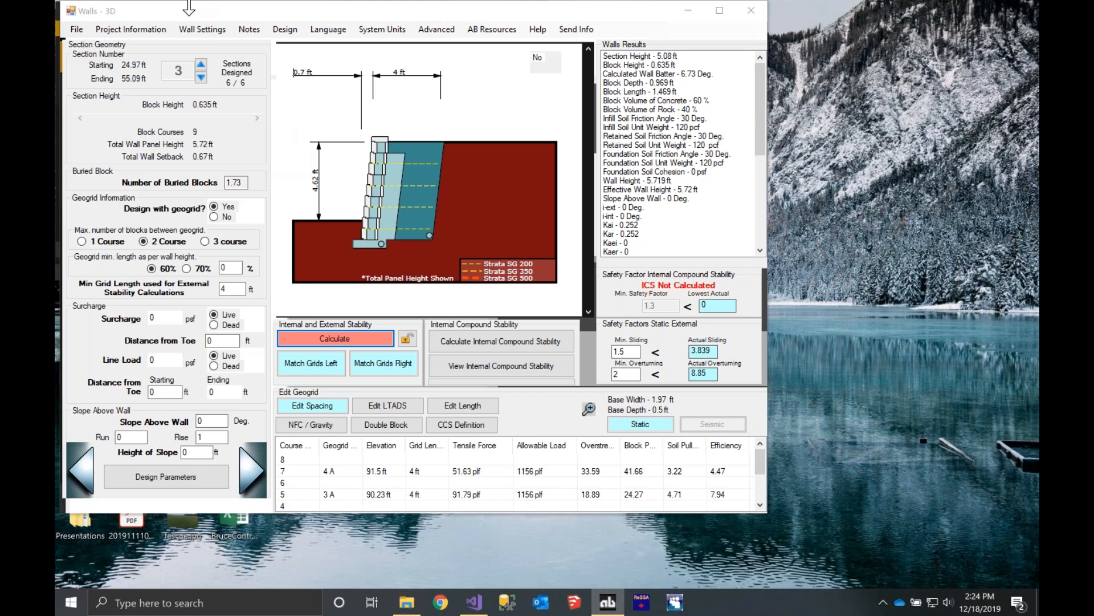
- Set the minimum grid length for external stability calculations to 8 ft and recalculate the section
mouse_move(189, 2)
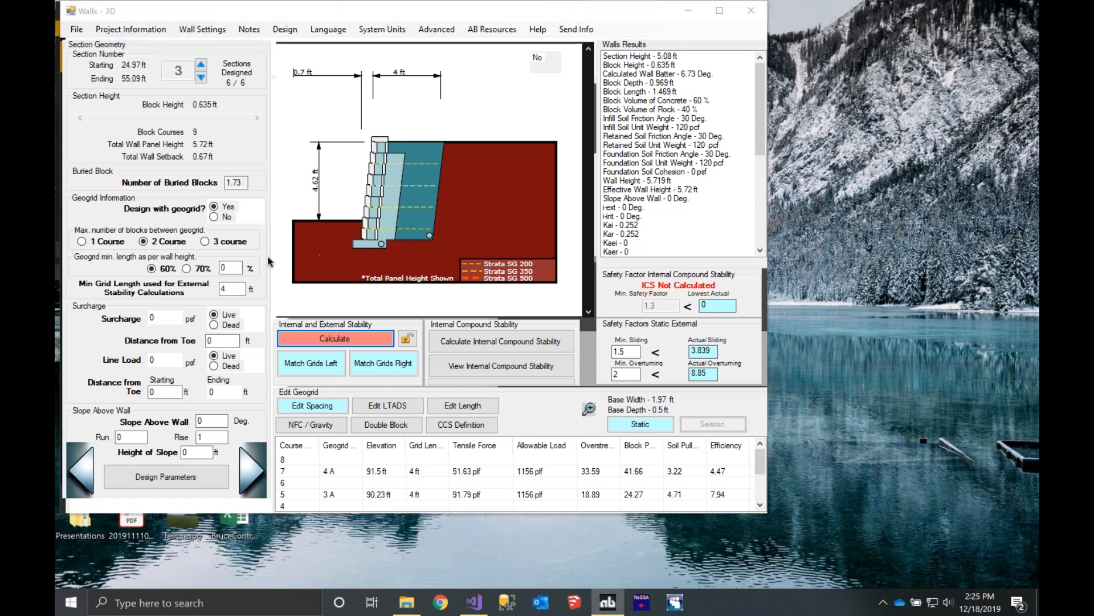
double_click(239, 294)
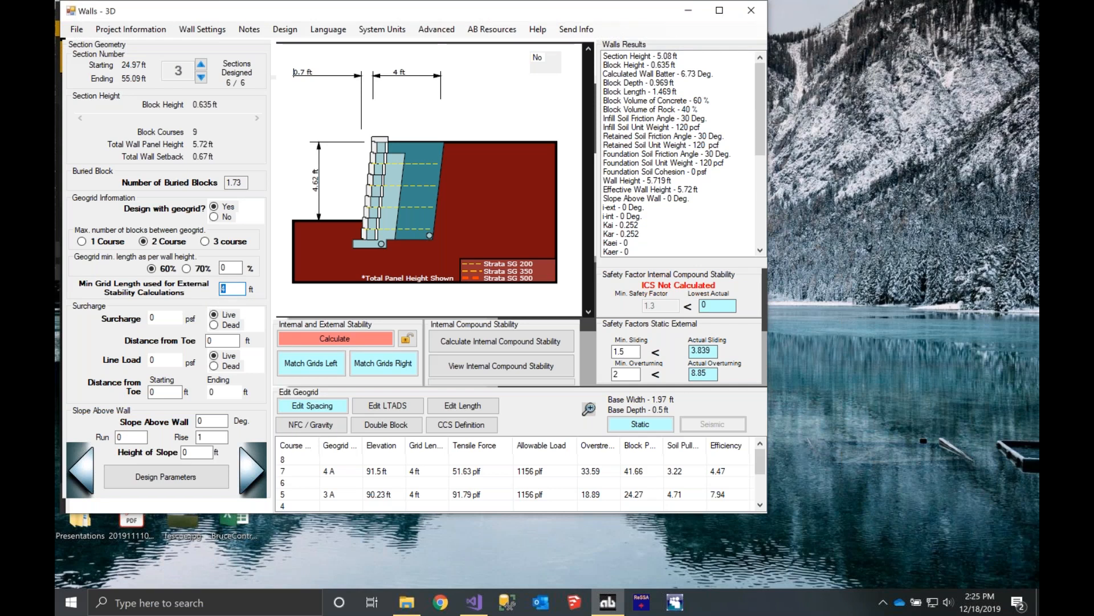
type("8")
left_click(326, 342)
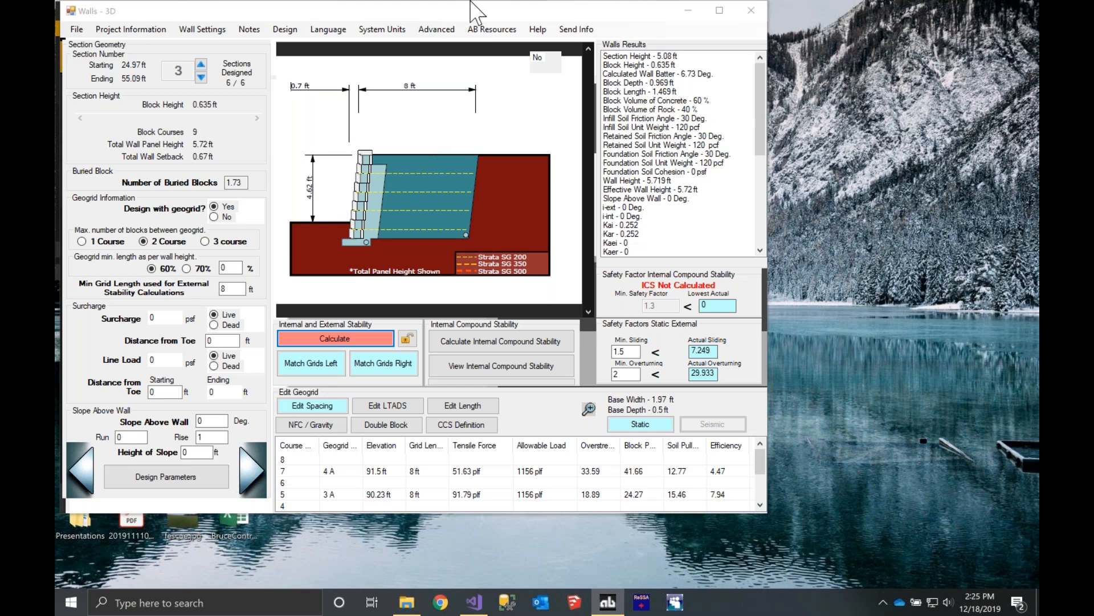
- Apply a 720 psf dead load surcharge at 5 ft from the toe and recalculate the section
mouse_move(471, 1)
left_click(155, 317)
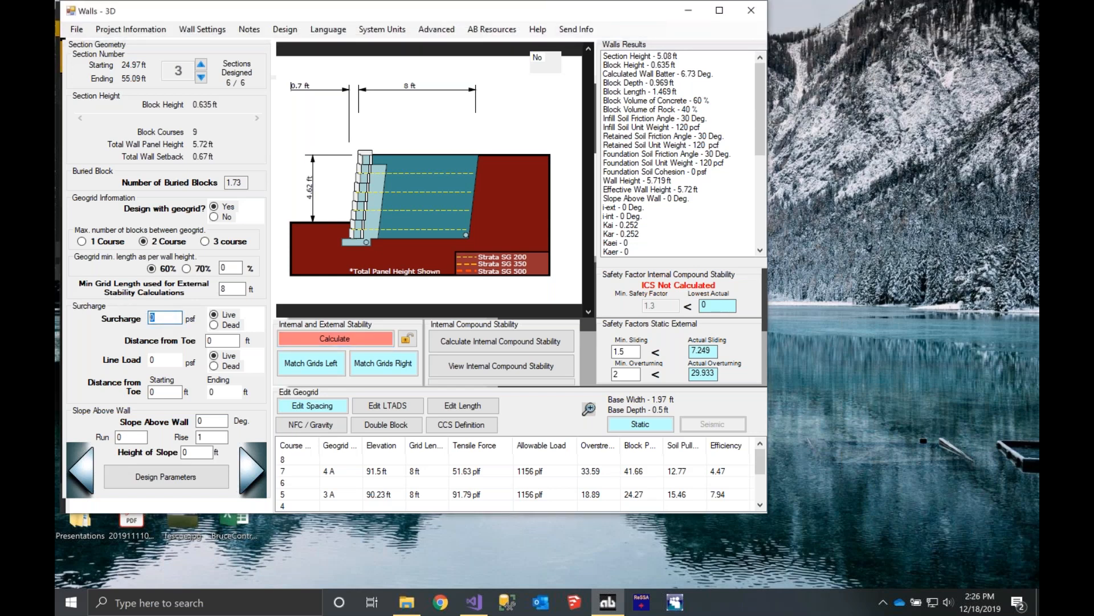
type("720")
left_click(220, 340)
key("BackSpace")
left_click(220, 340)
type("5")
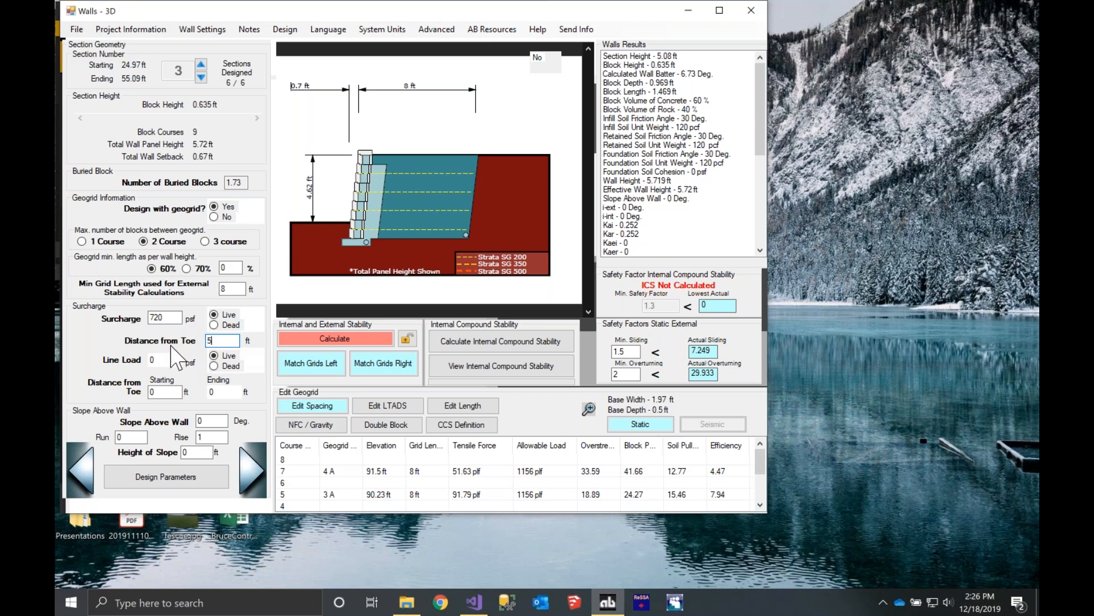
left_click(214, 366)
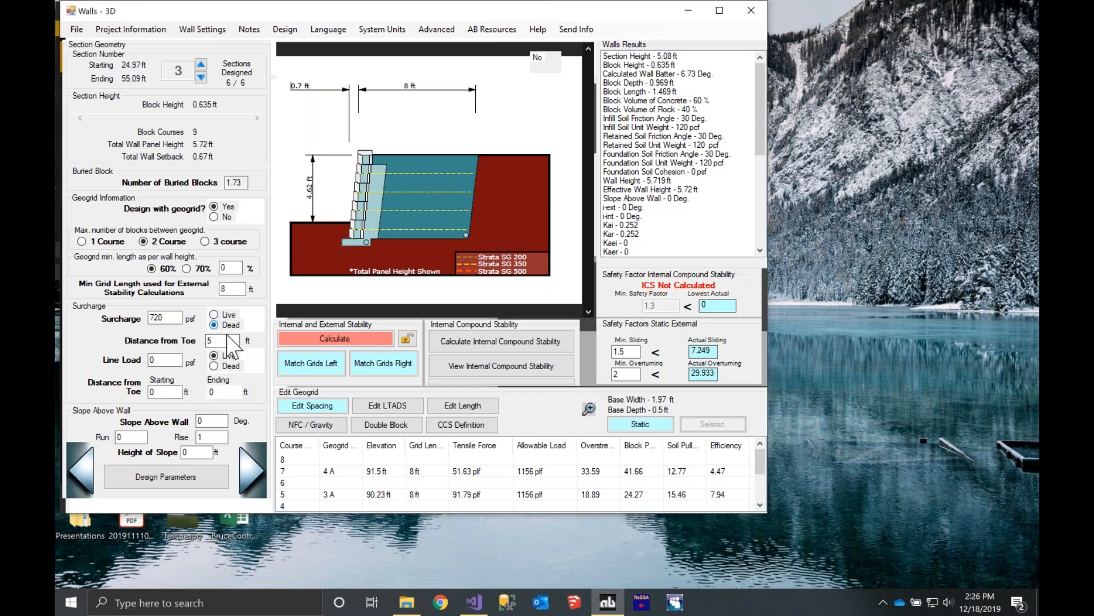
left_click(301, 337)
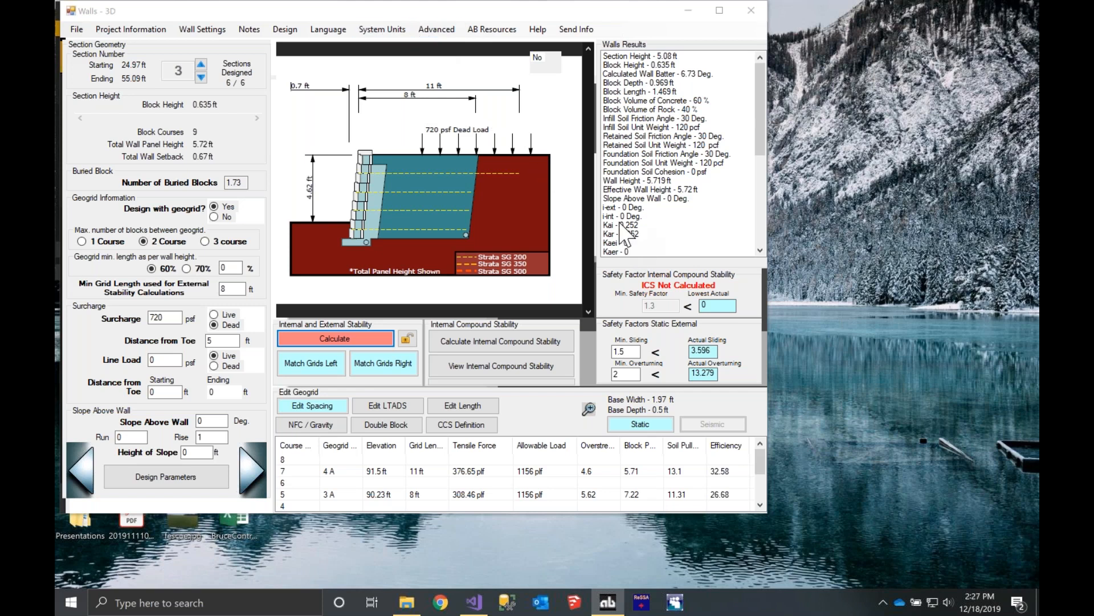
- Add the section view internal results, ICS results and ICS geometry to the print selection, update the page count and generate the printout
left_click(75, 28)
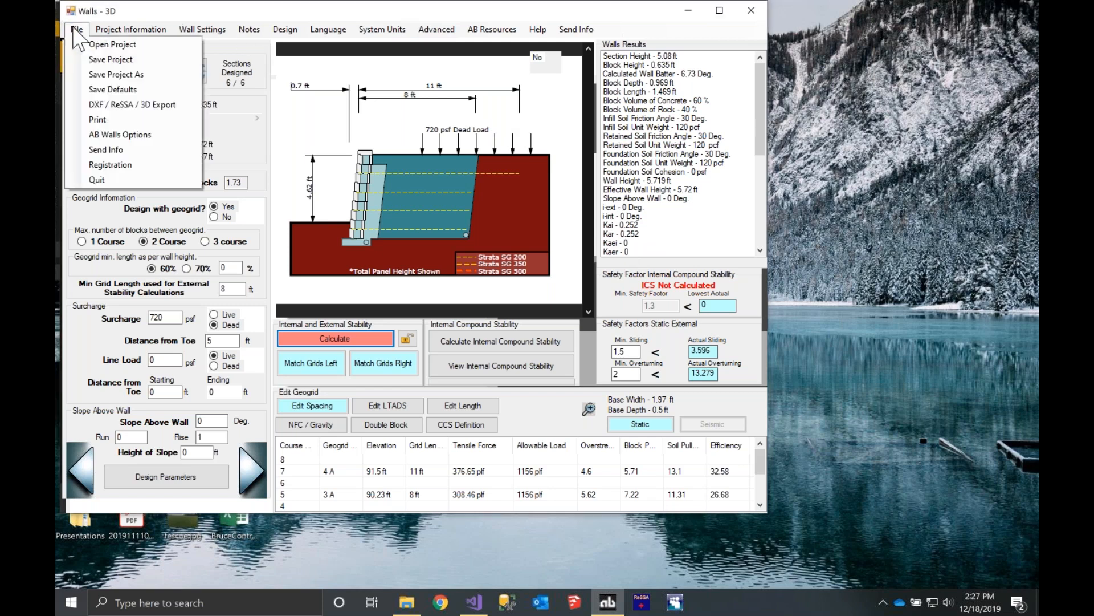
left_click(98, 120)
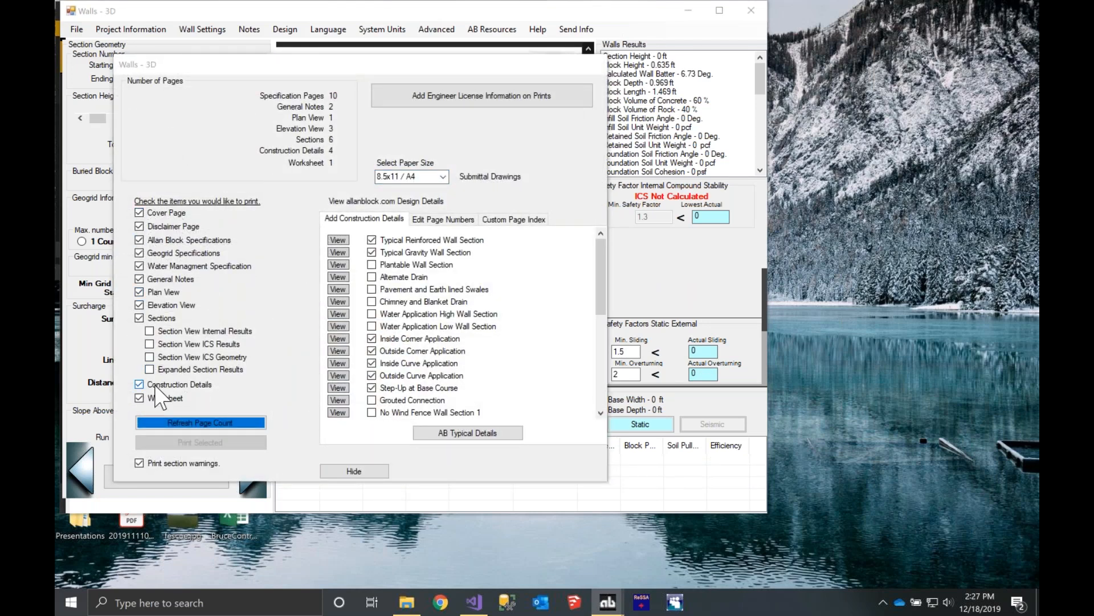
left_click(149, 332)
left_click(150, 344)
left_click(150, 357)
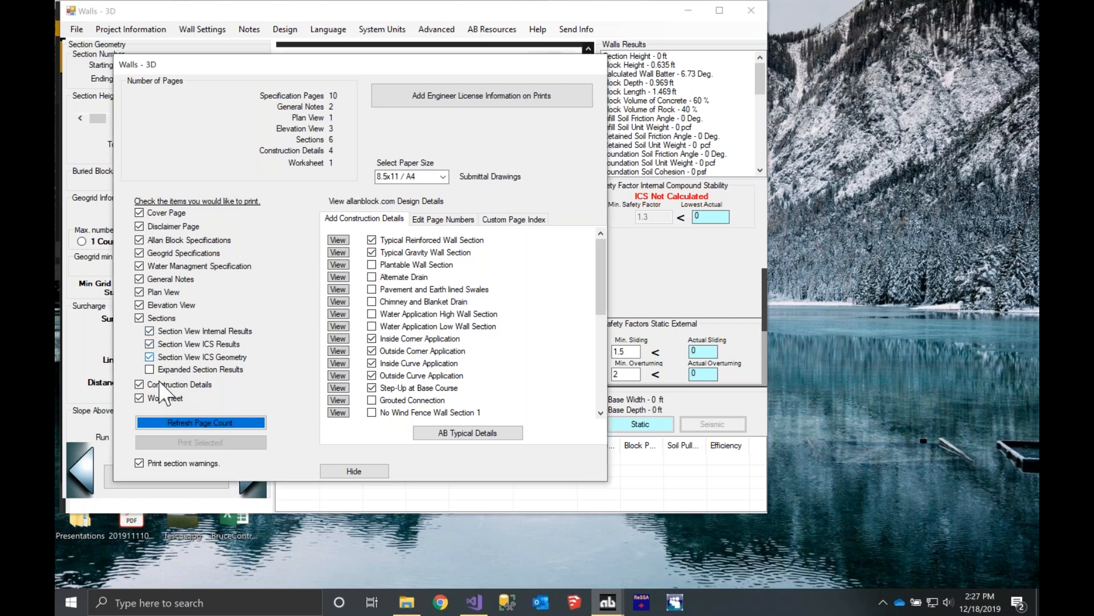
left_click(173, 423)
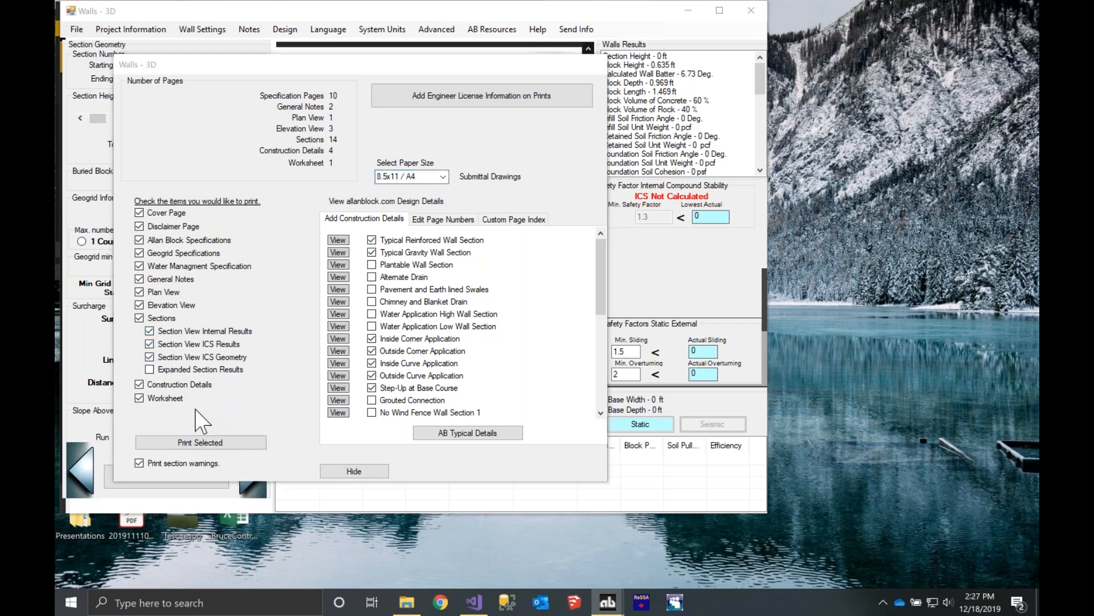
left_click(190, 442)
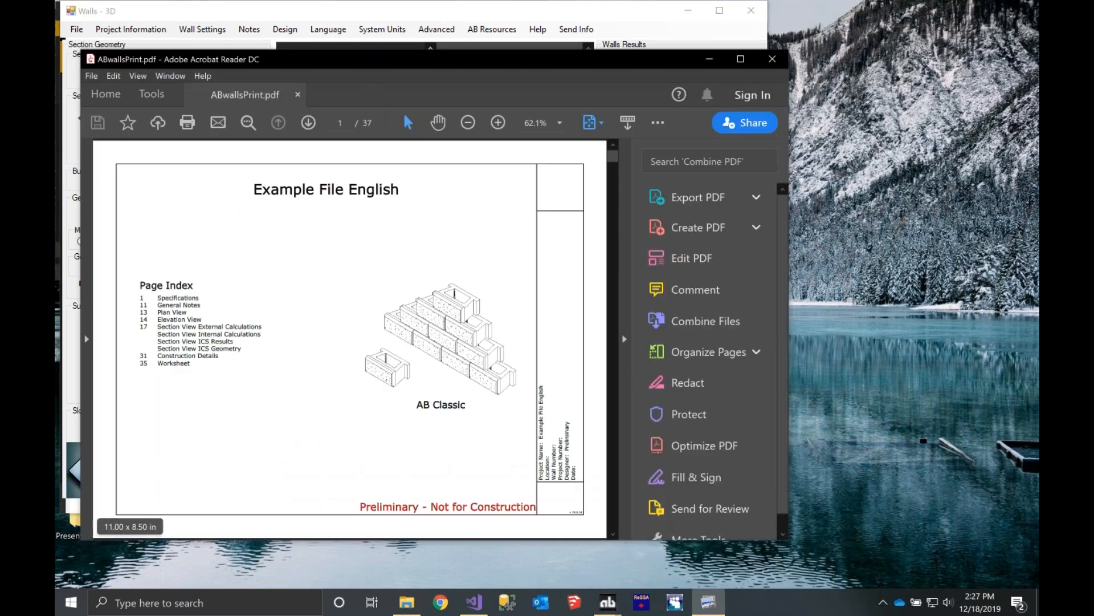
- Review the generated ABwallsPrint.pdf, from specifications and section views through construction details to the estimate worksheet, and close it
scroll(476, 467, "down", 2)
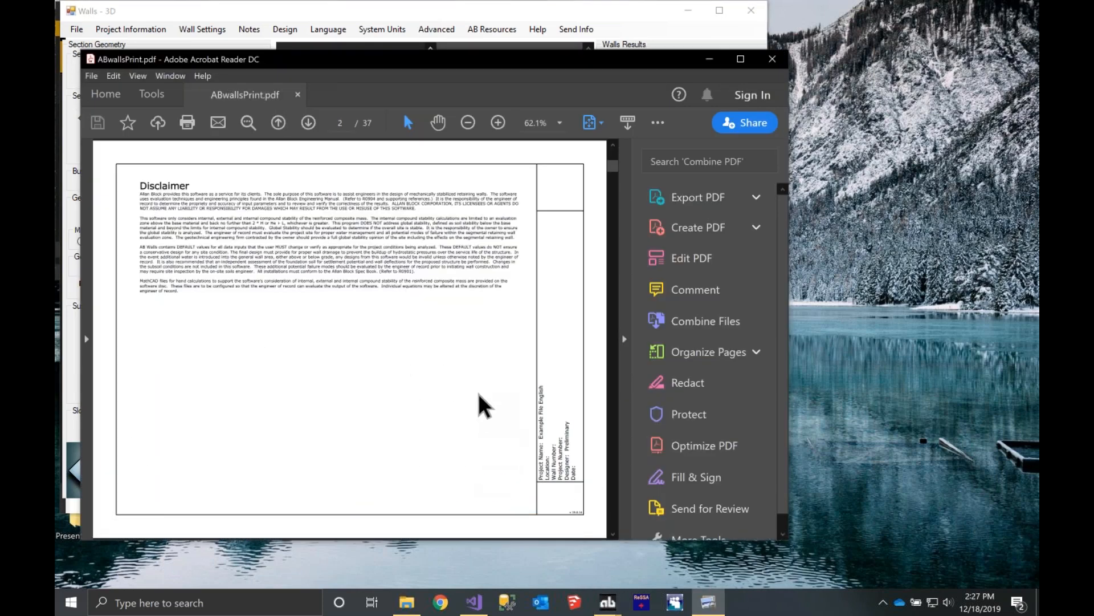
scroll(481, 393, "down", 10)
scroll(481, 392, "down", 15)
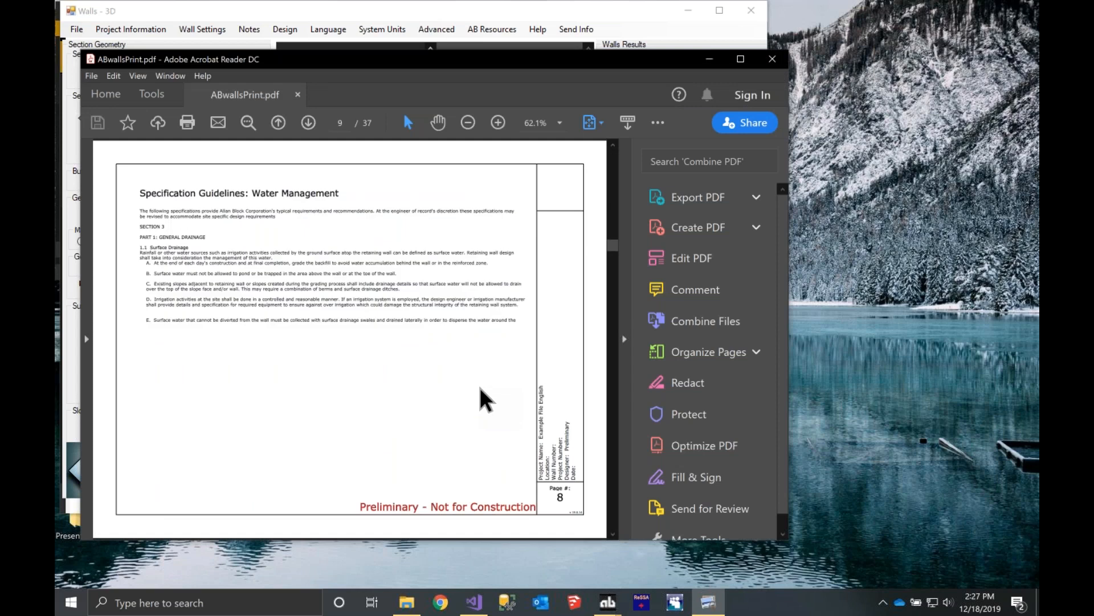
scroll(481, 391, "down", 2)
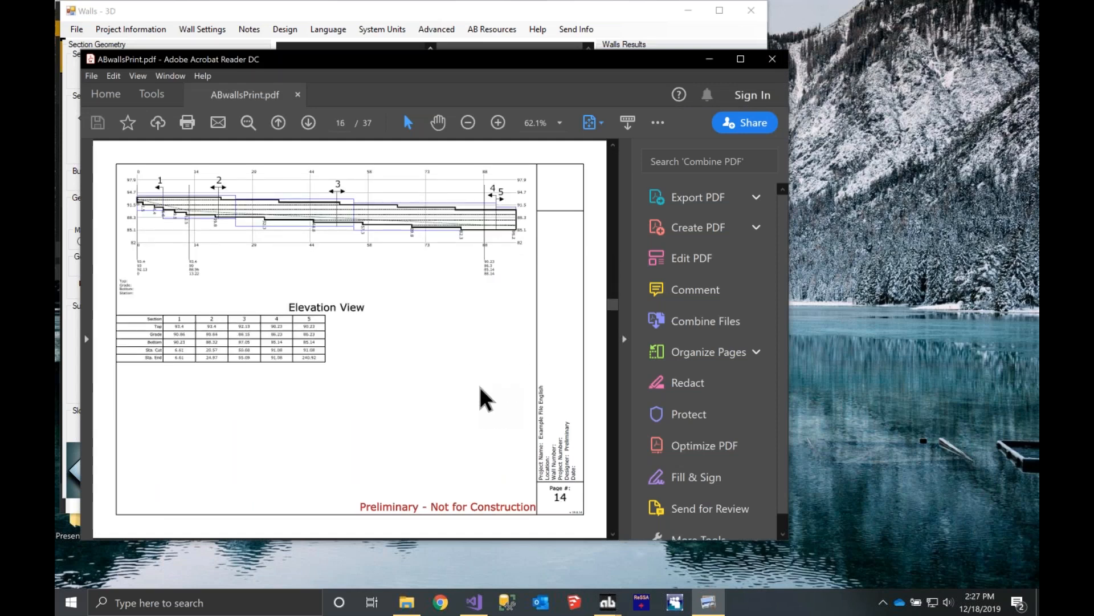
scroll(347, 268, "down", 5)
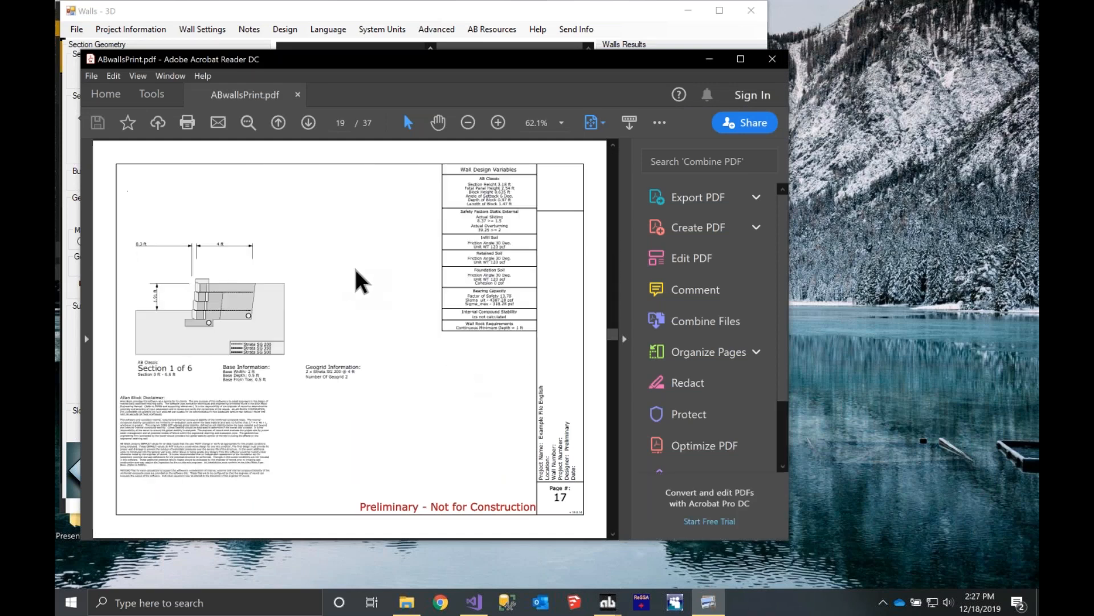
scroll(300, 385, "down", 2)
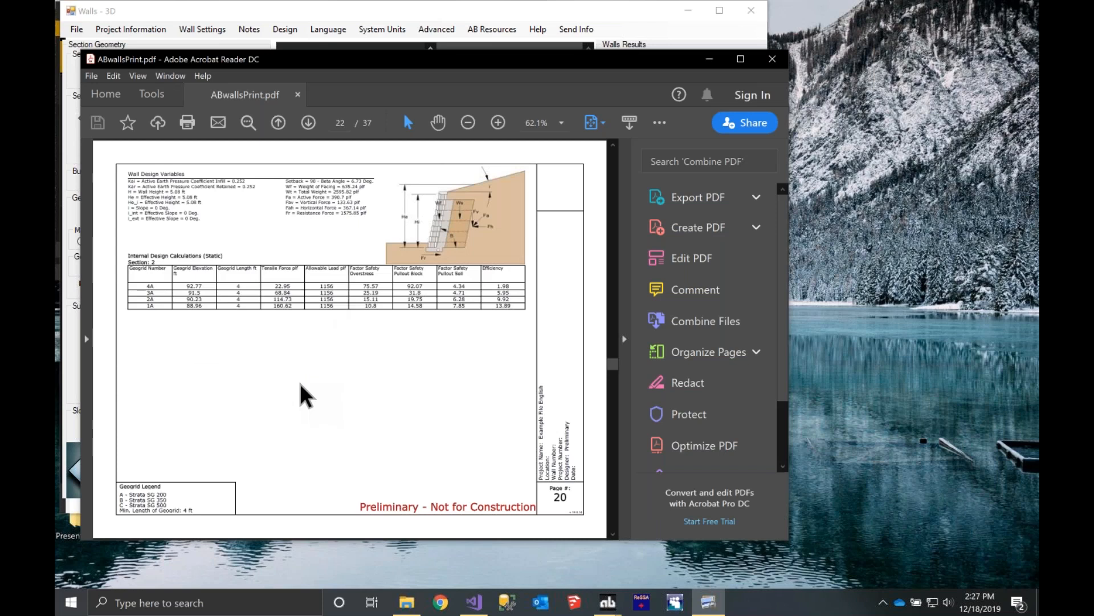
scroll(305, 391, "down", 3)
scroll(342, 376, "down", 7)
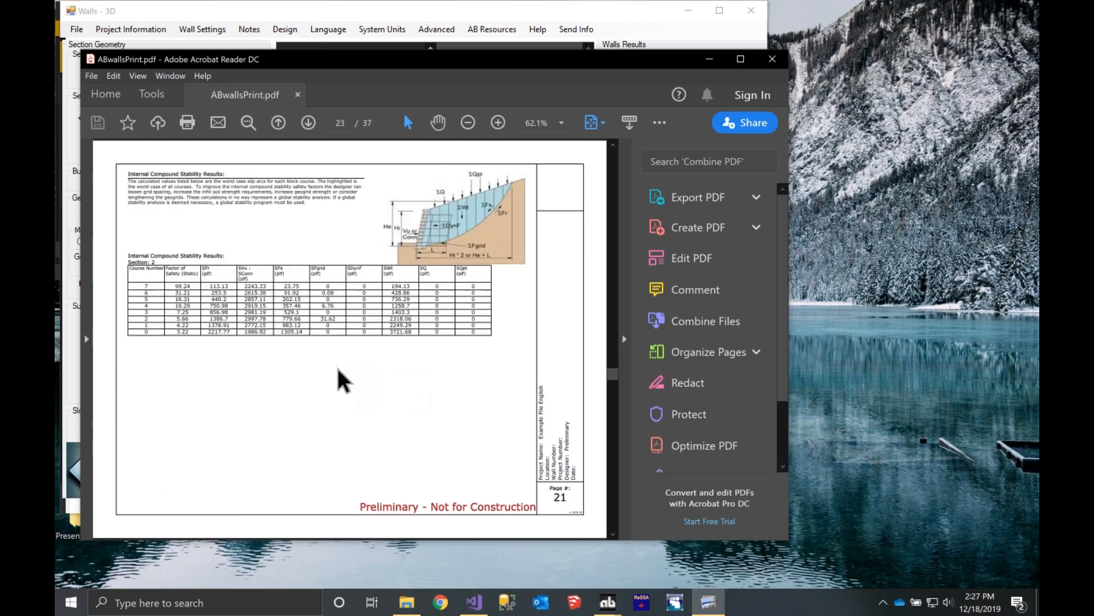
scroll(349, 365, "down", 6)
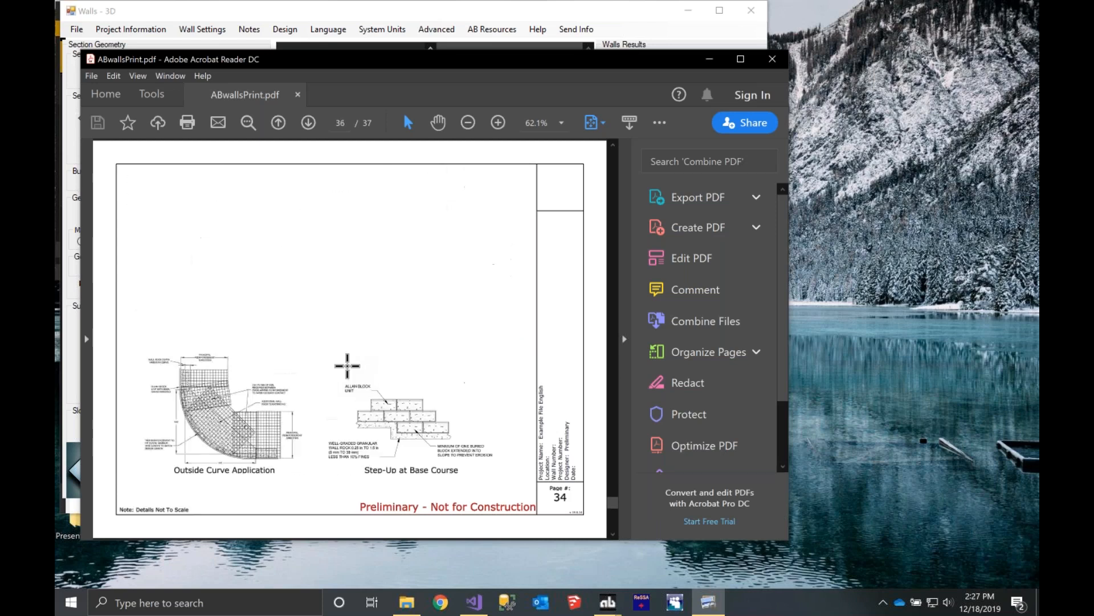
scroll(344, 356, "down", 1)
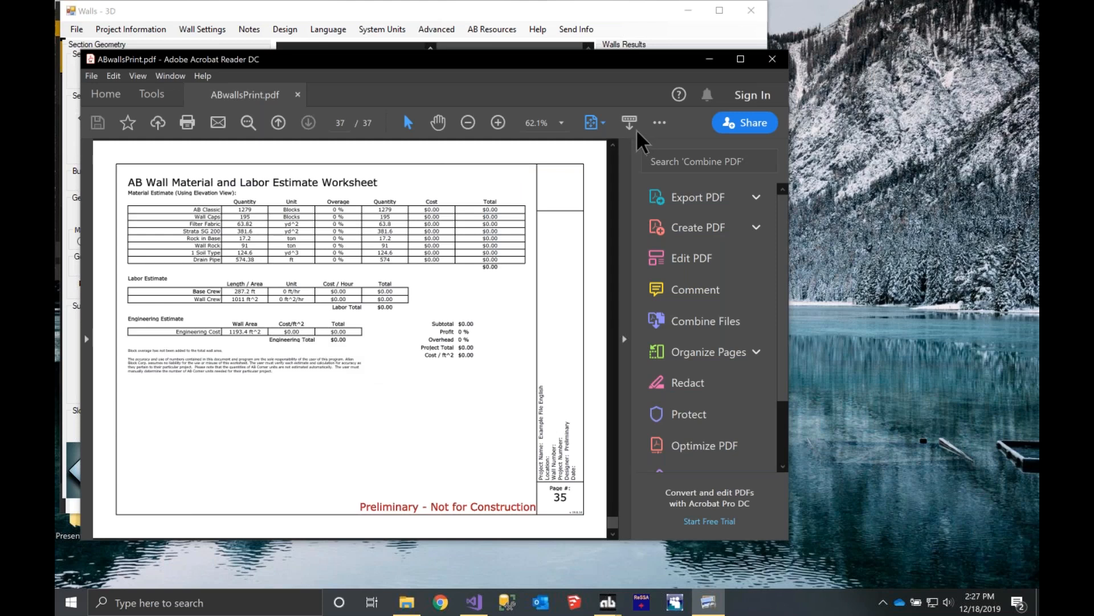
scroll(445, 291, "up", 5)
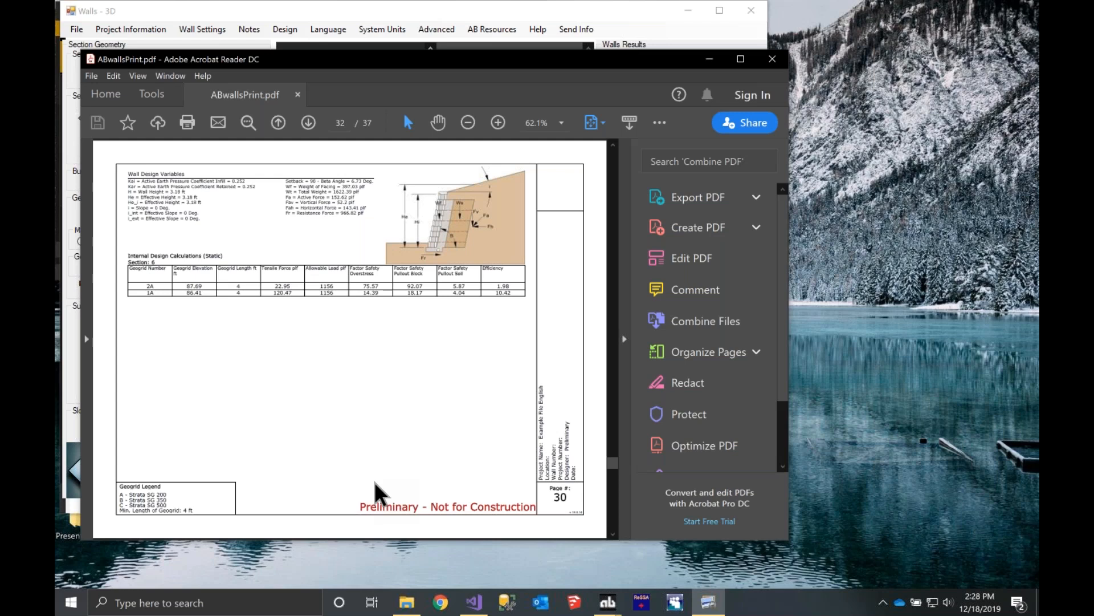
left_click(770, 61)
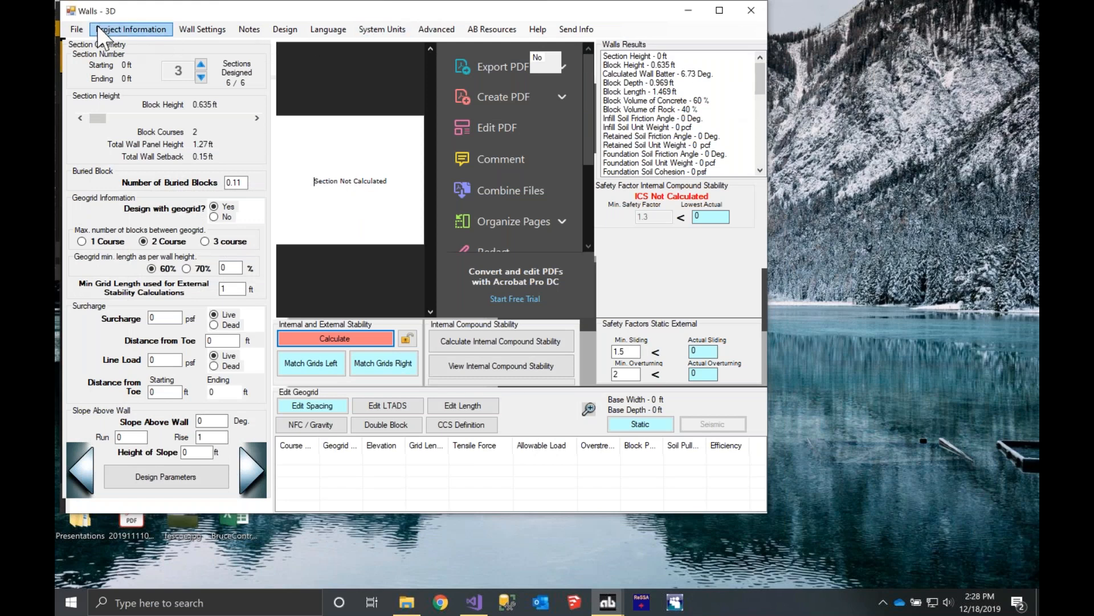
- Browse for a company logo file in the AB Walls options and sort the Documents folder's files by type
left_click(76, 29)
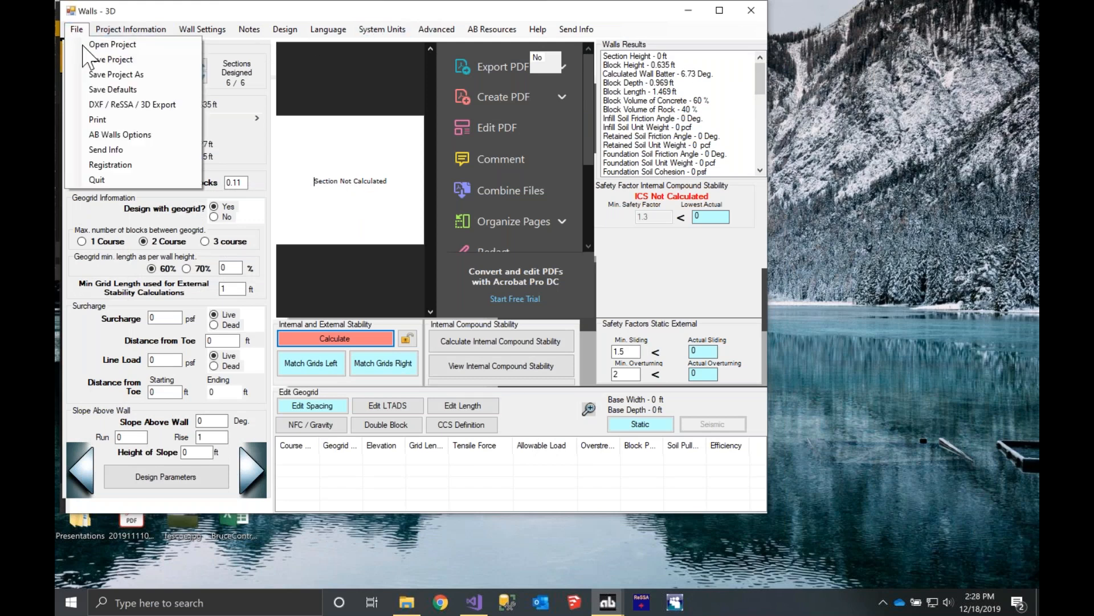
left_click(110, 137)
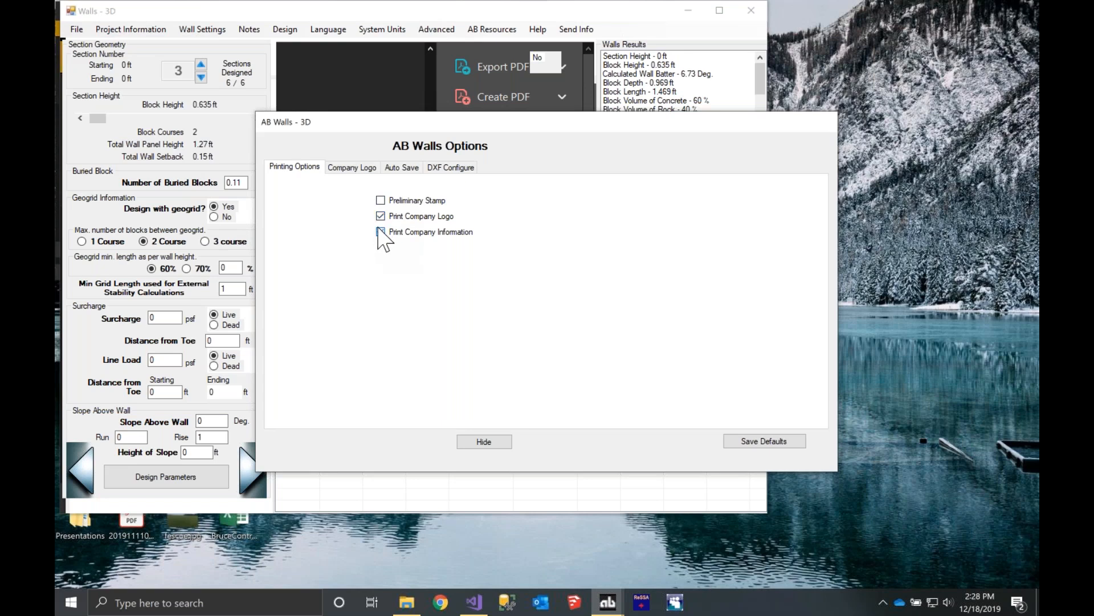
left_click(350, 168)
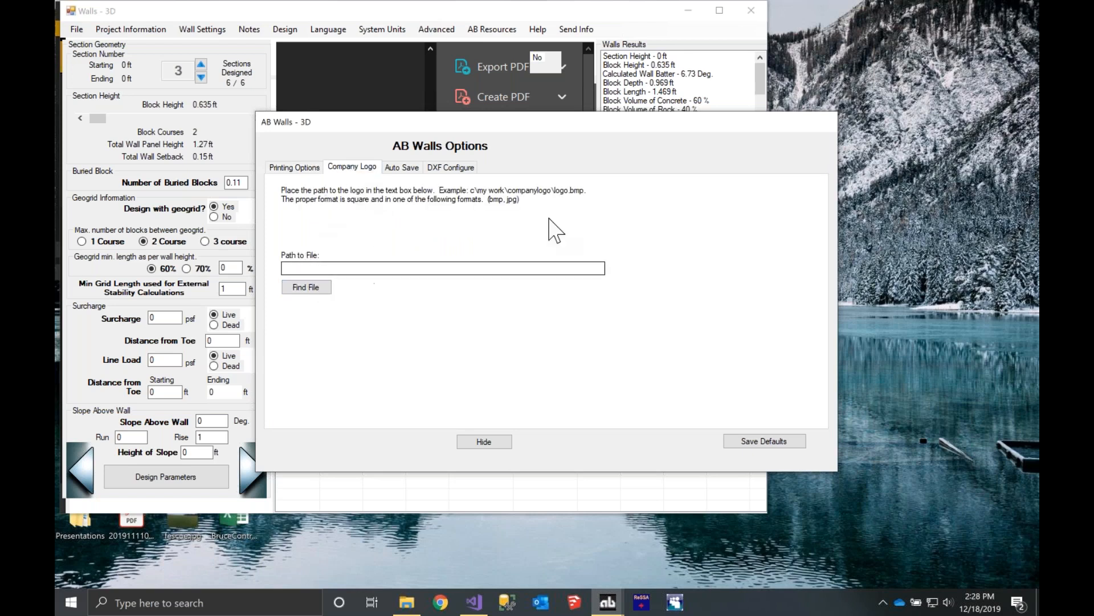
left_click(288, 289)
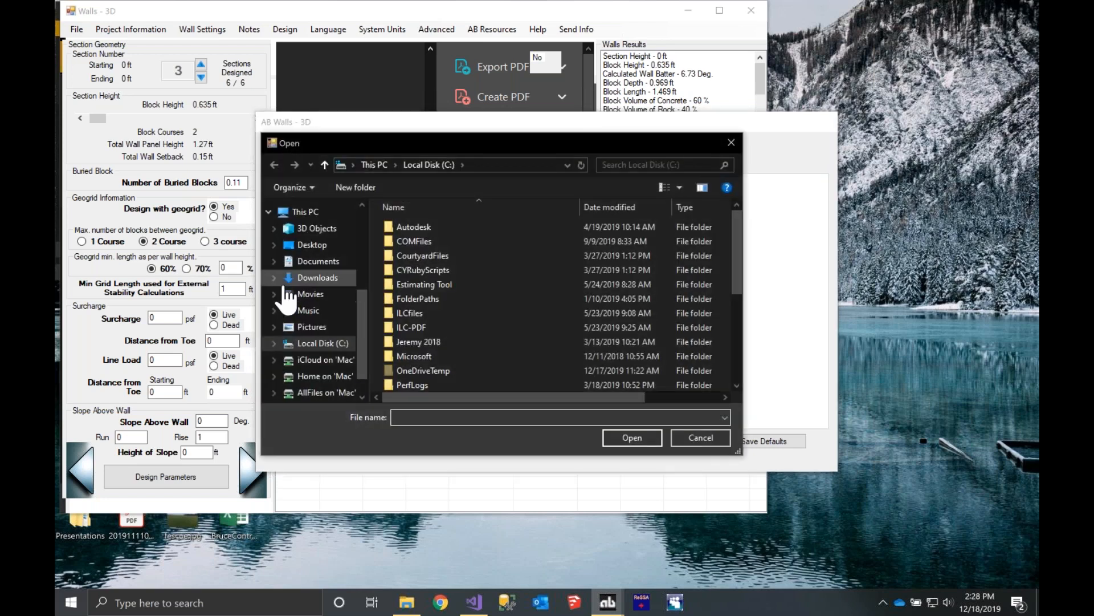
left_click(316, 261)
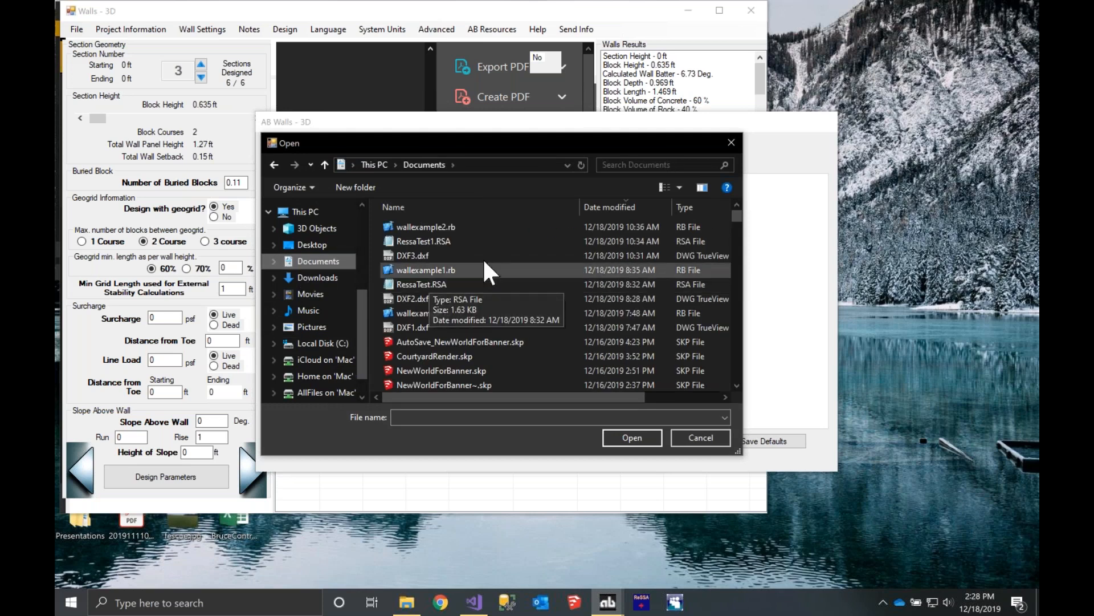
scroll(450, 263, "down", 6)
scroll(456, 342, "down", 12)
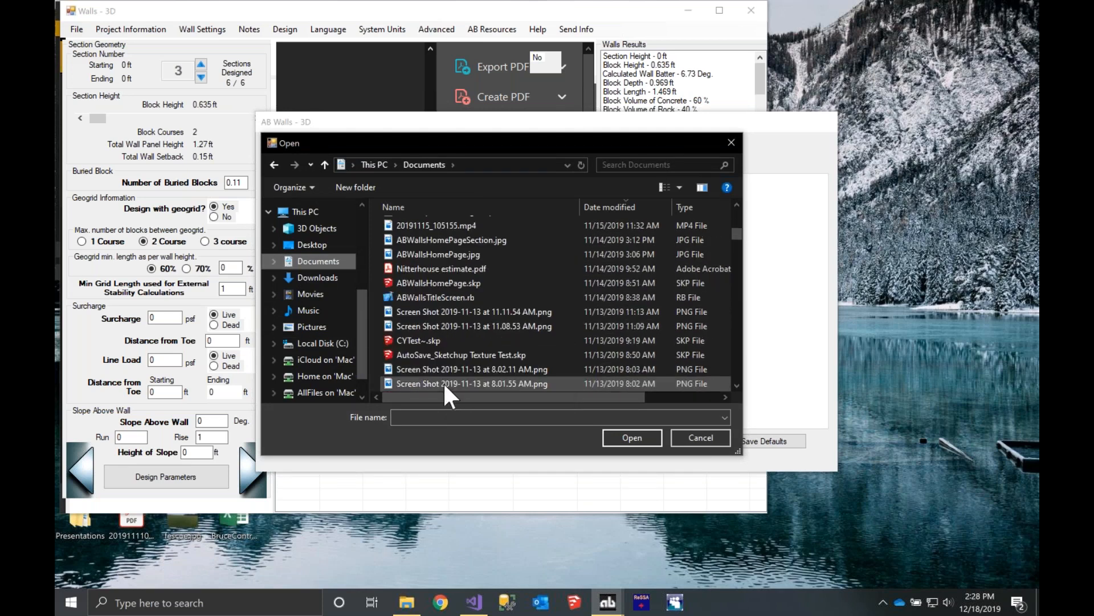
scroll(456, 376, "down", 4)
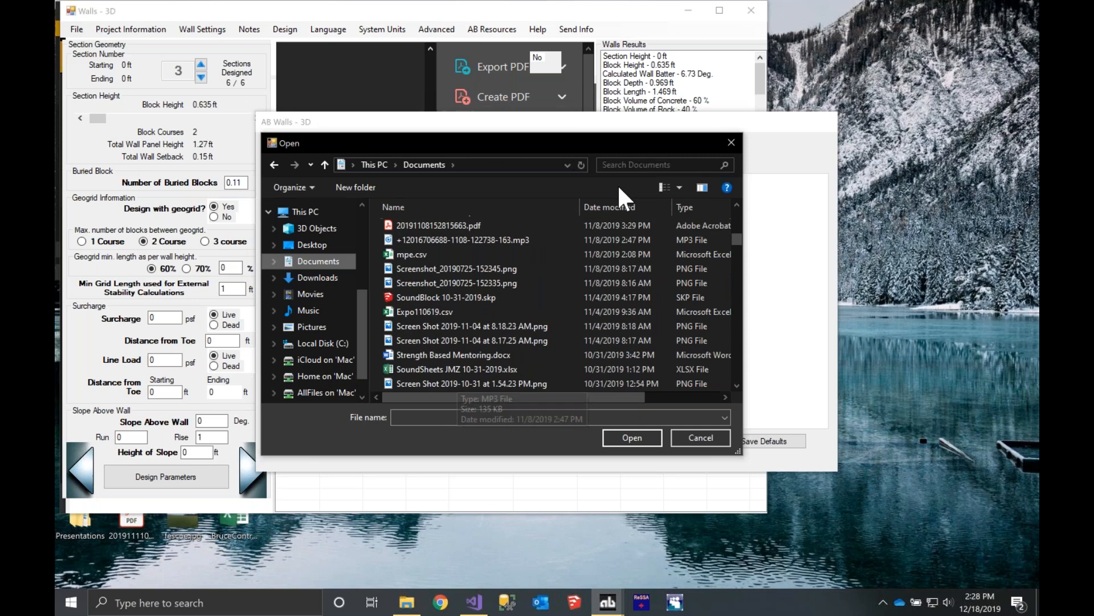
left_click(681, 200)
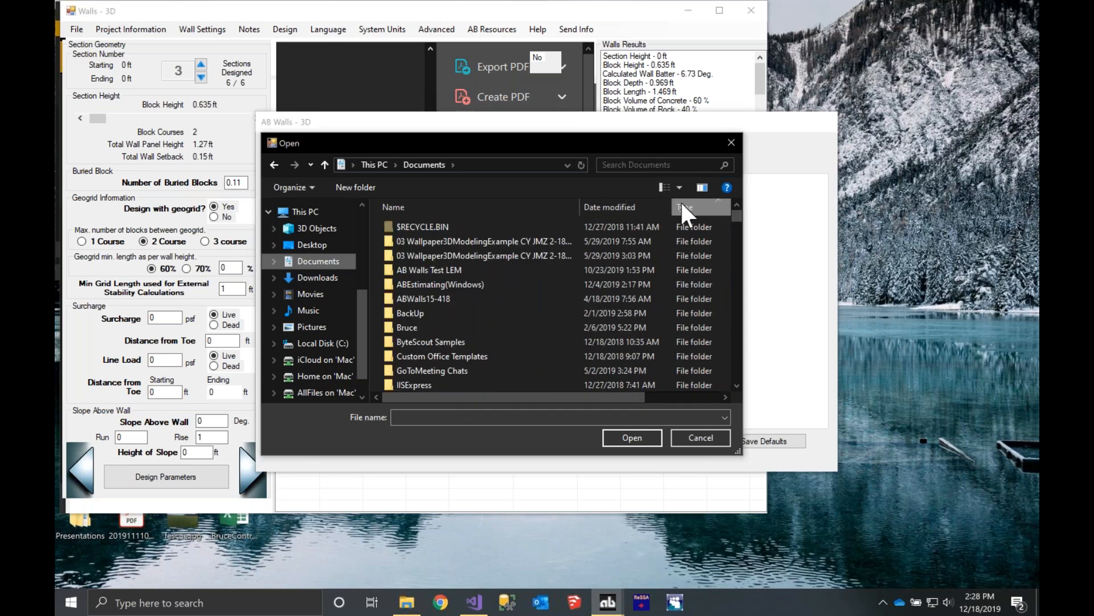
- Choose IMG_3736.JPG from the Documents folder as the company logo file
scroll(685, 313, "down", 12)
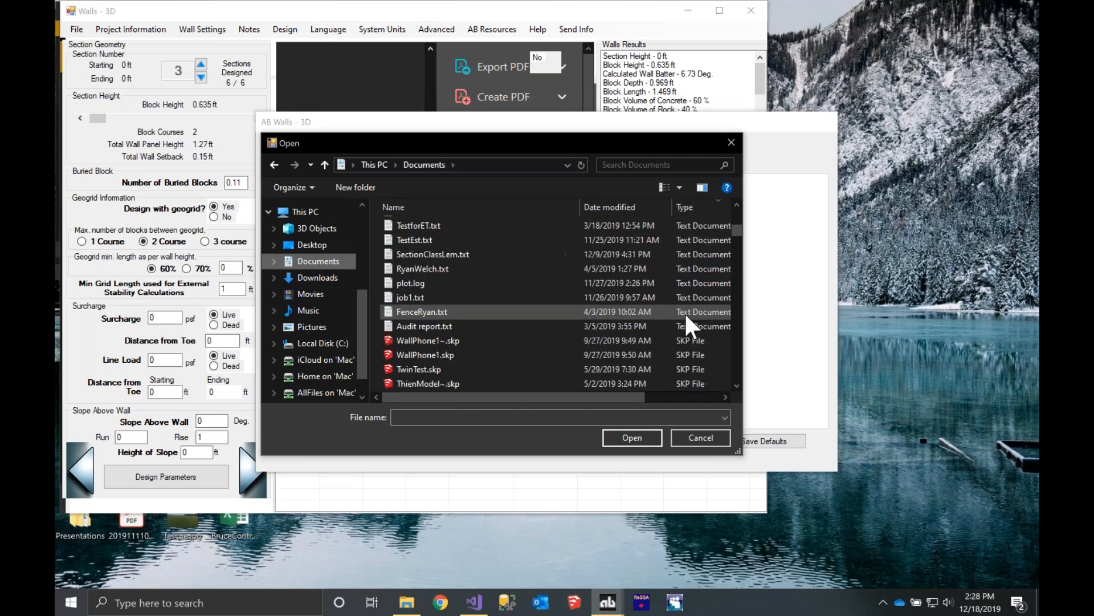
scroll(685, 313, "down", 12)
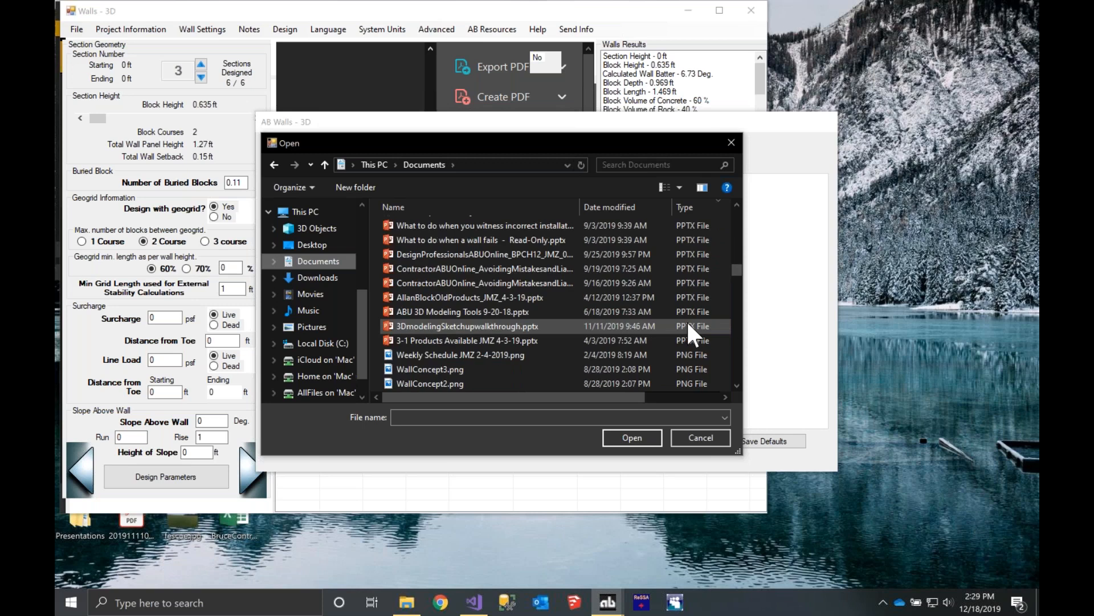
scroll(687, 322, "down", 12)
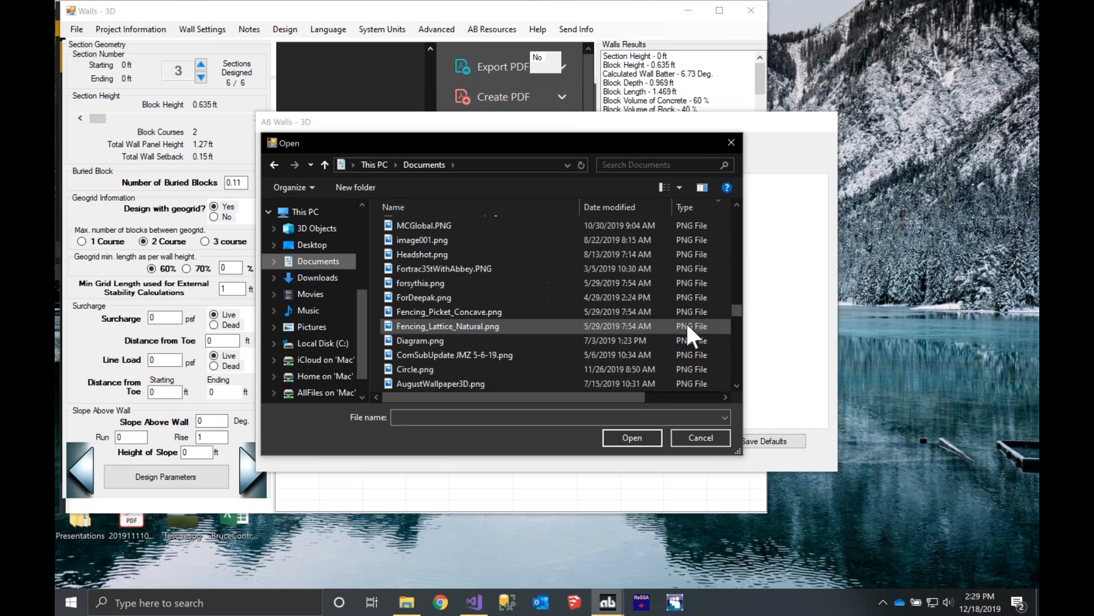
scroll(686, 322, "down", 8)
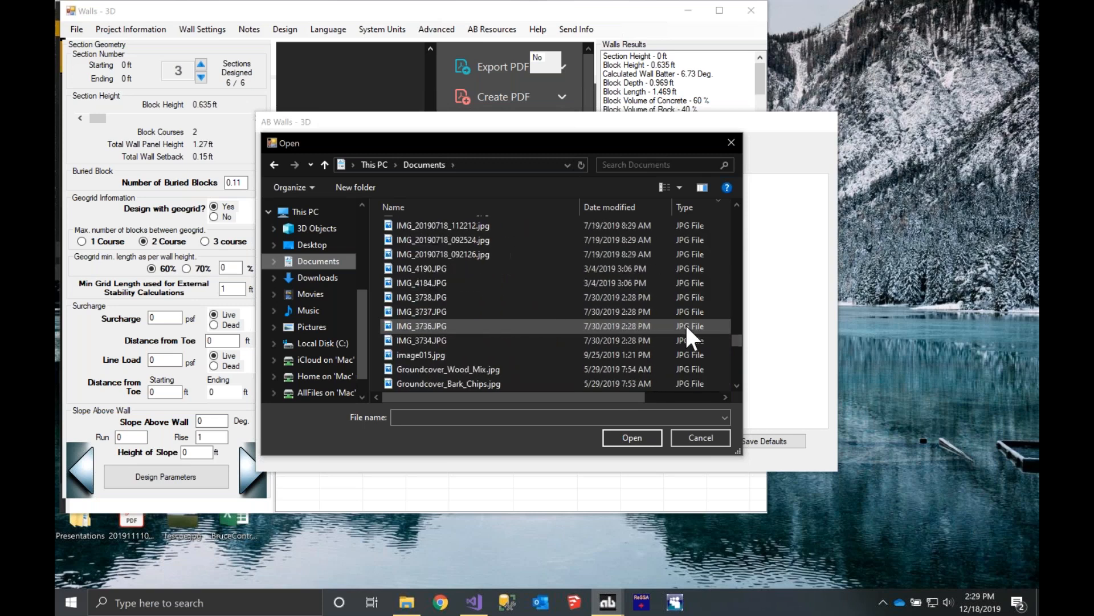
left_click(495, 325)
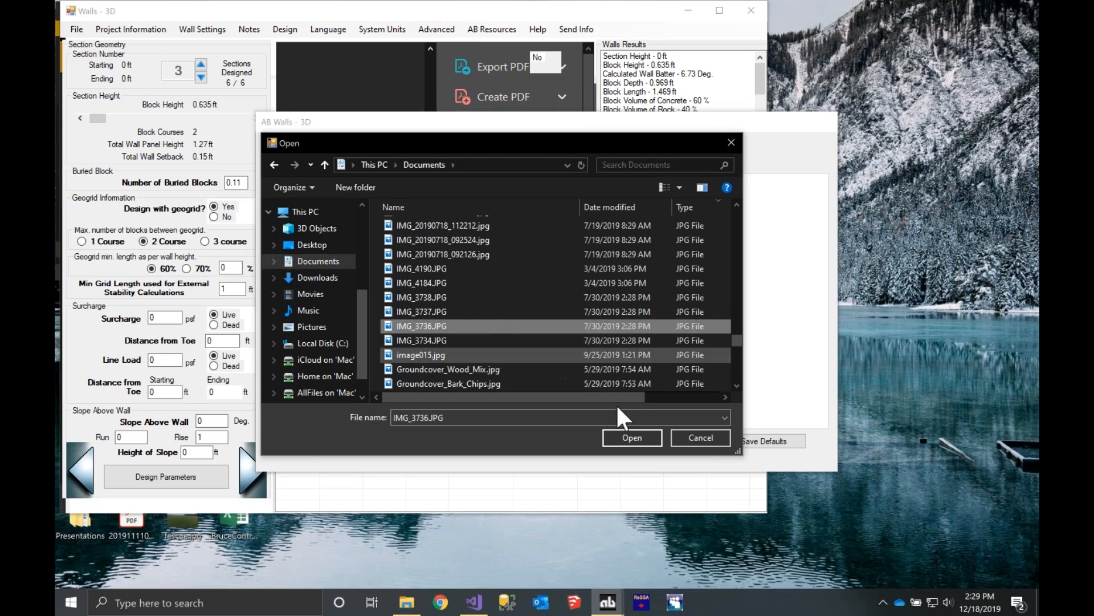
left_click(630, 436)
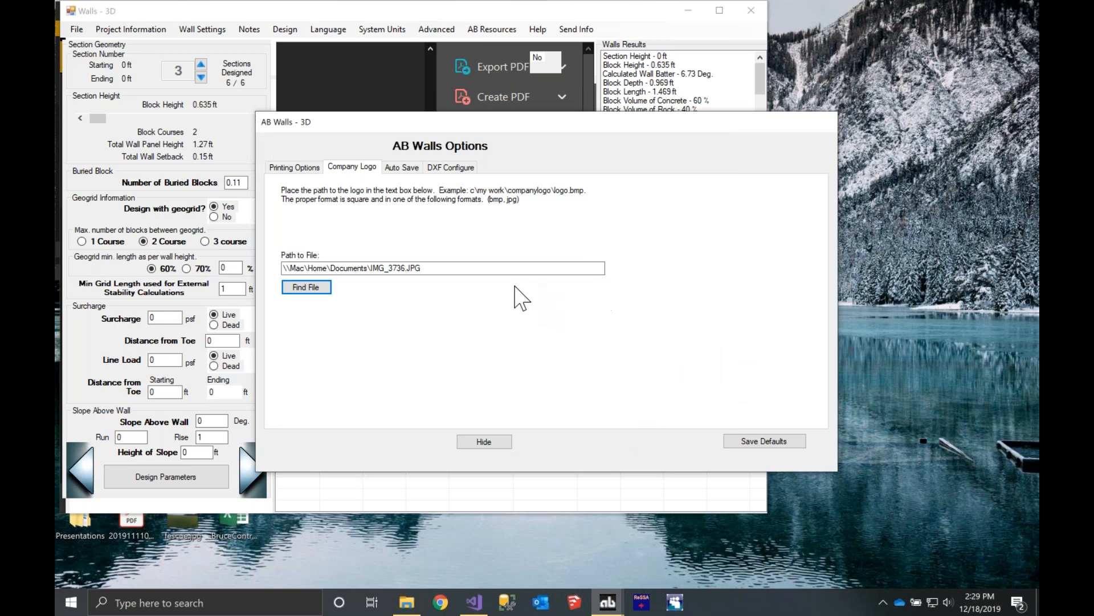
left_click_drag(640, 126, 555, 123)
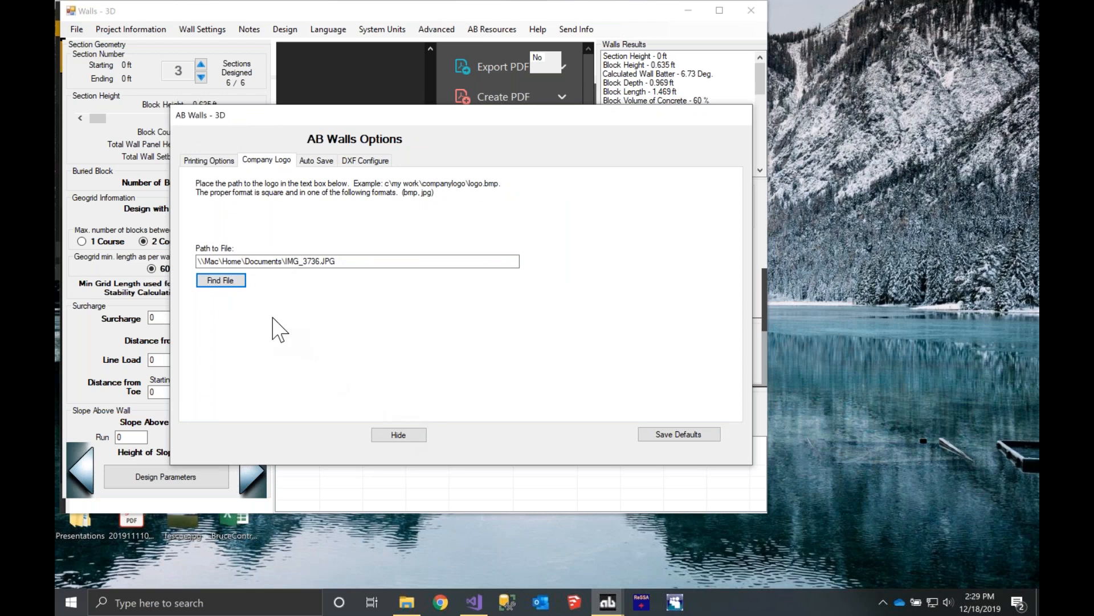
left_click(221, 281)
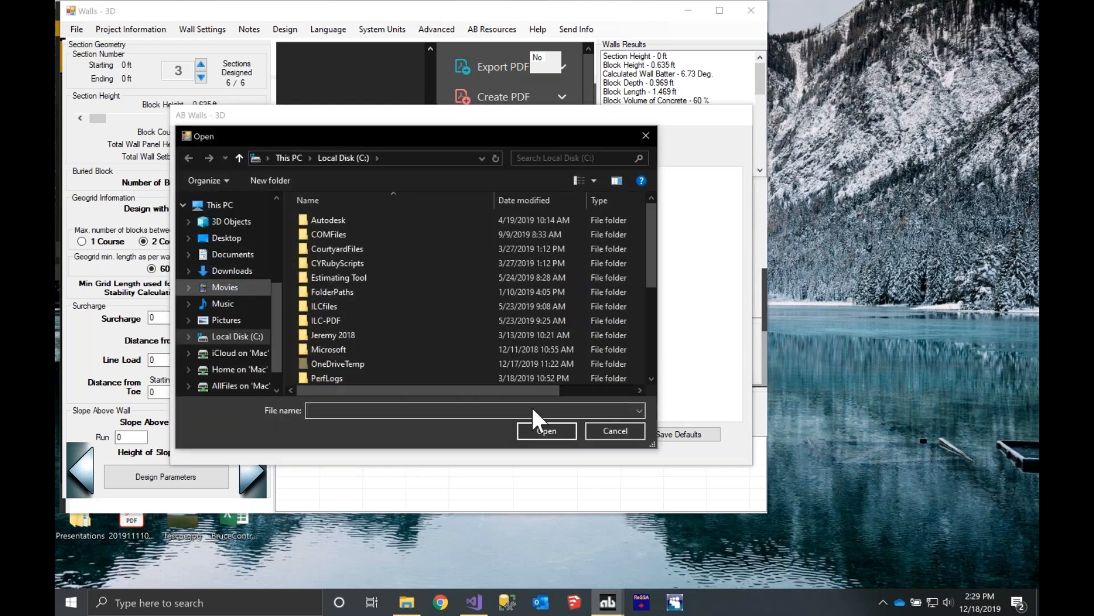
left_click(607, 432)
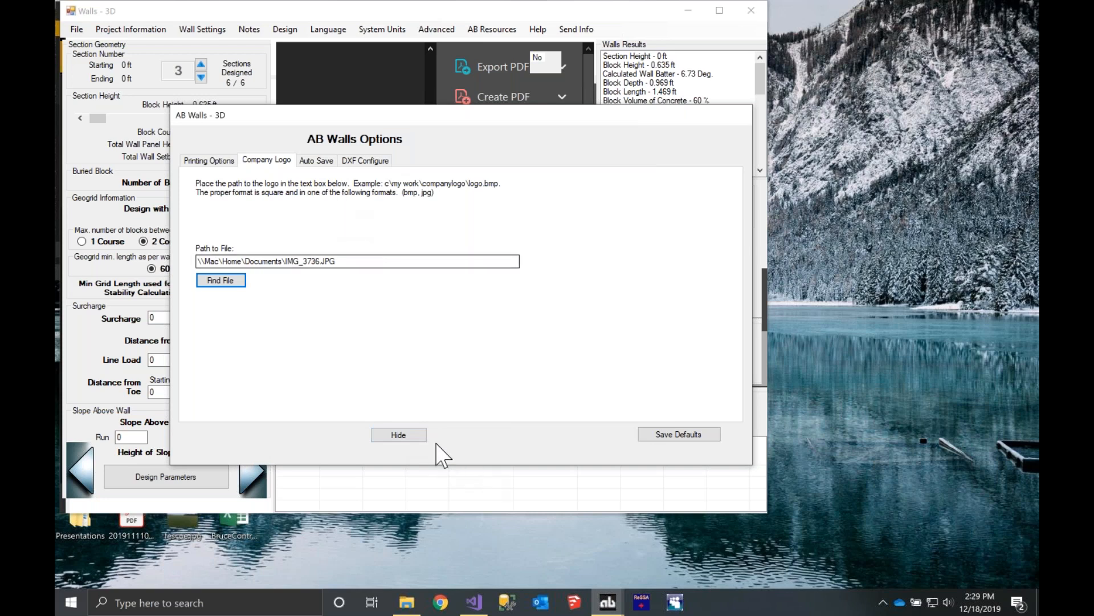
- Close the AB Walls options and move the main window aside to bring the print settings window forward
left_click(413, 437)
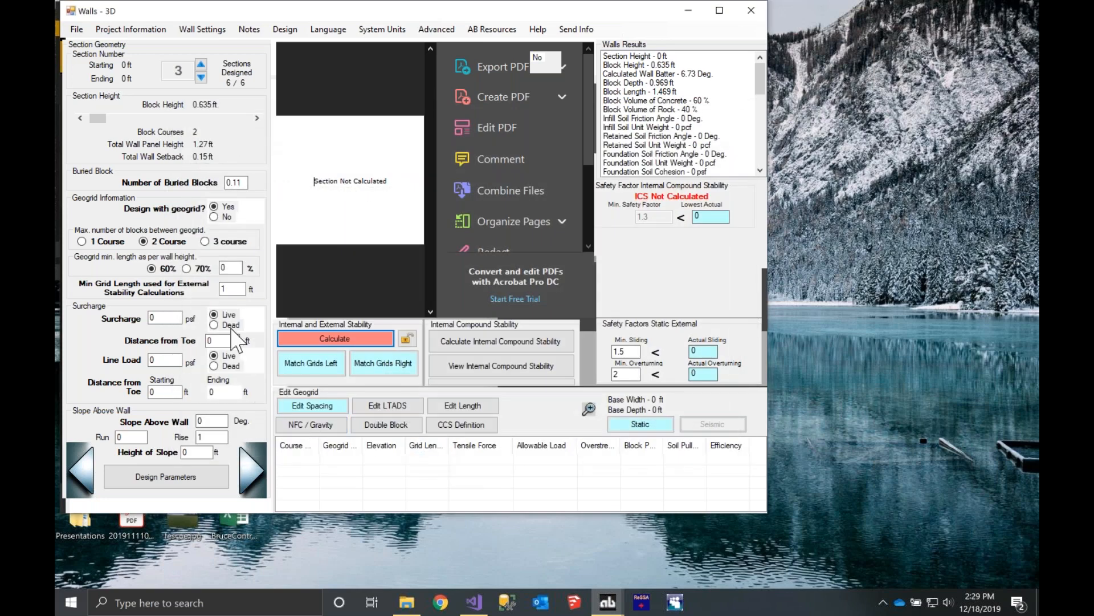
left_click(74, 29)
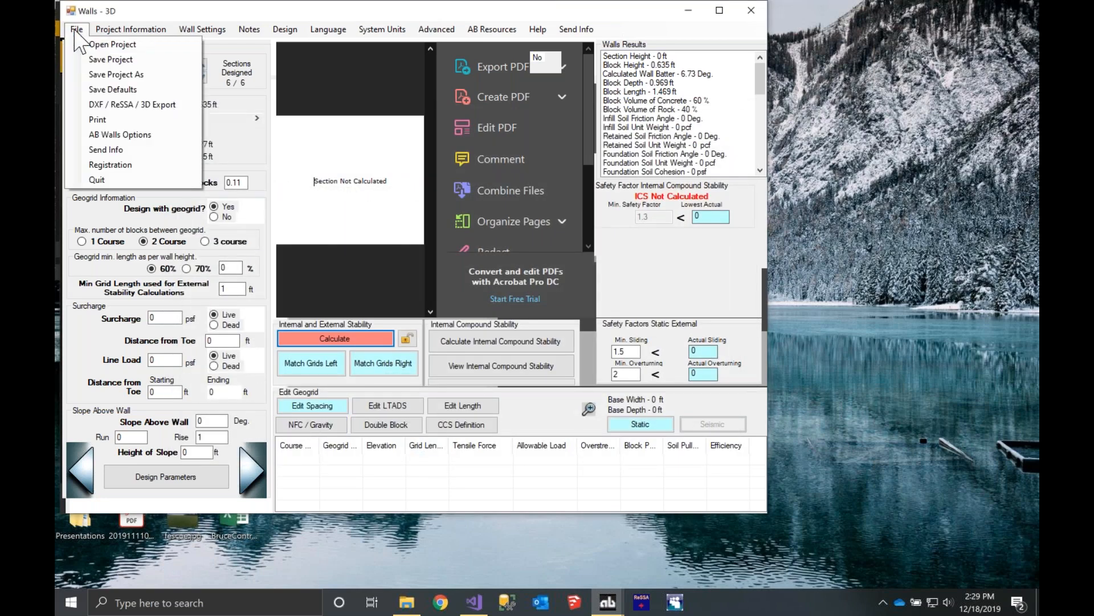
left_click(372, 9)
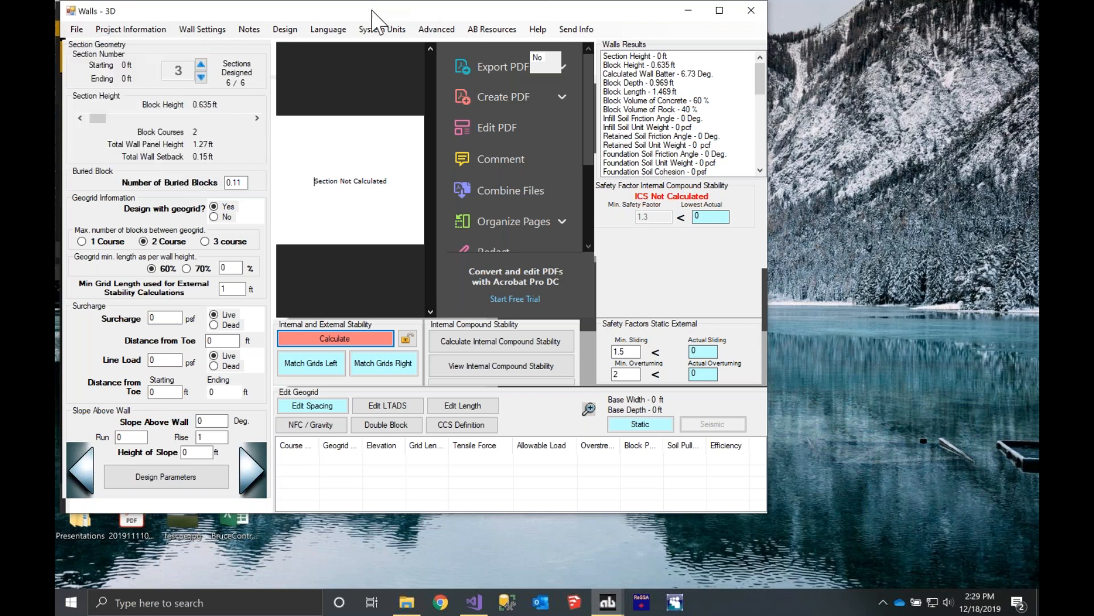
left_click_drag(373, 10, 358, 163)
left_click(332, 67)
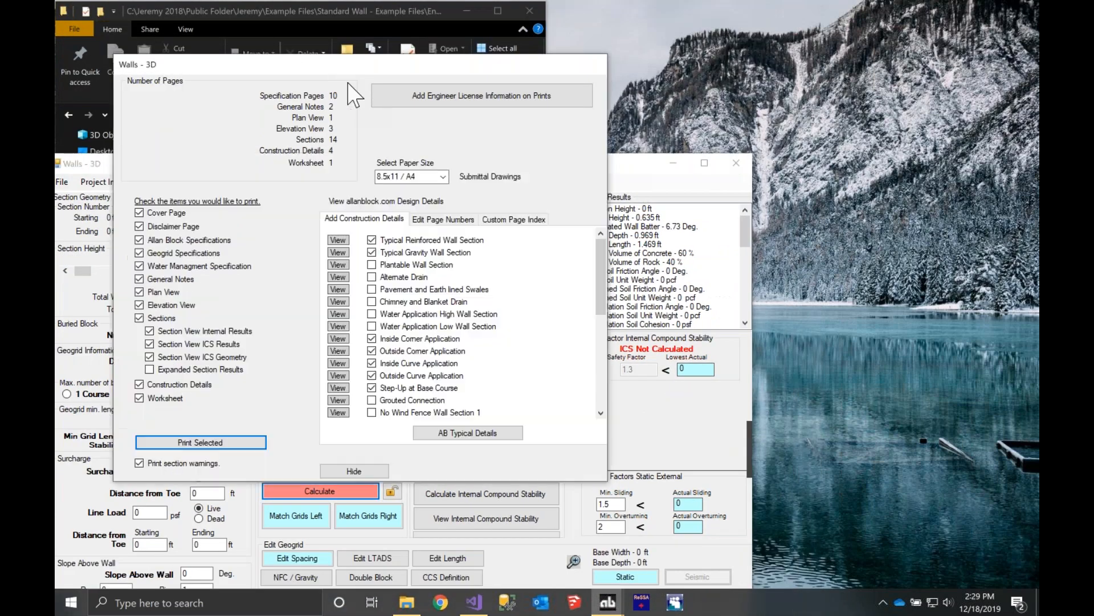
- Examine the professional engineering license form for prints and close it without entering any information
left_click(460, 103)
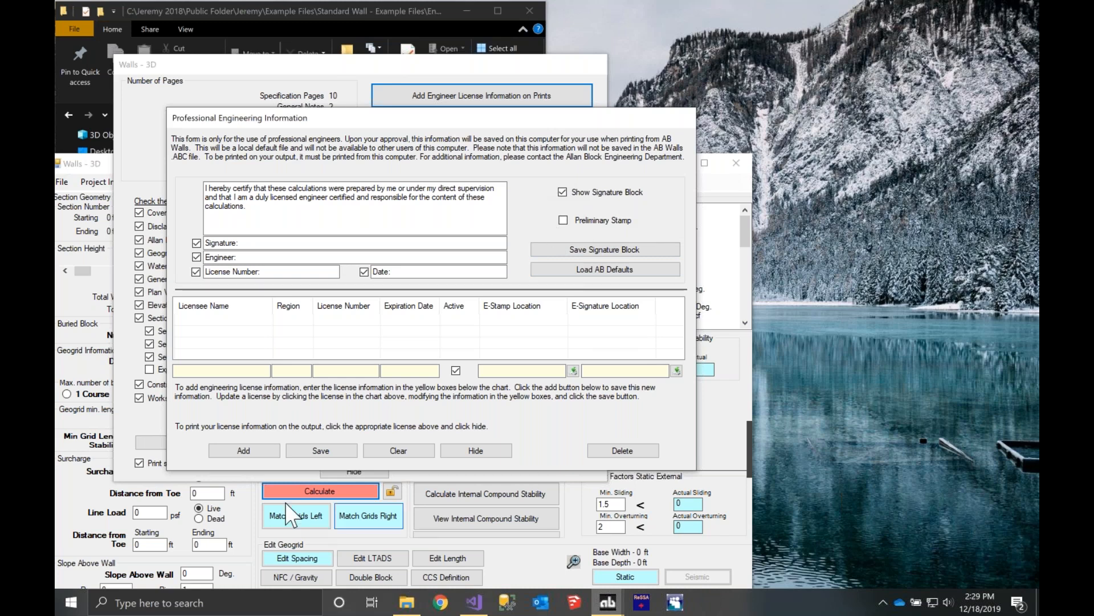
left_click(476, 451)
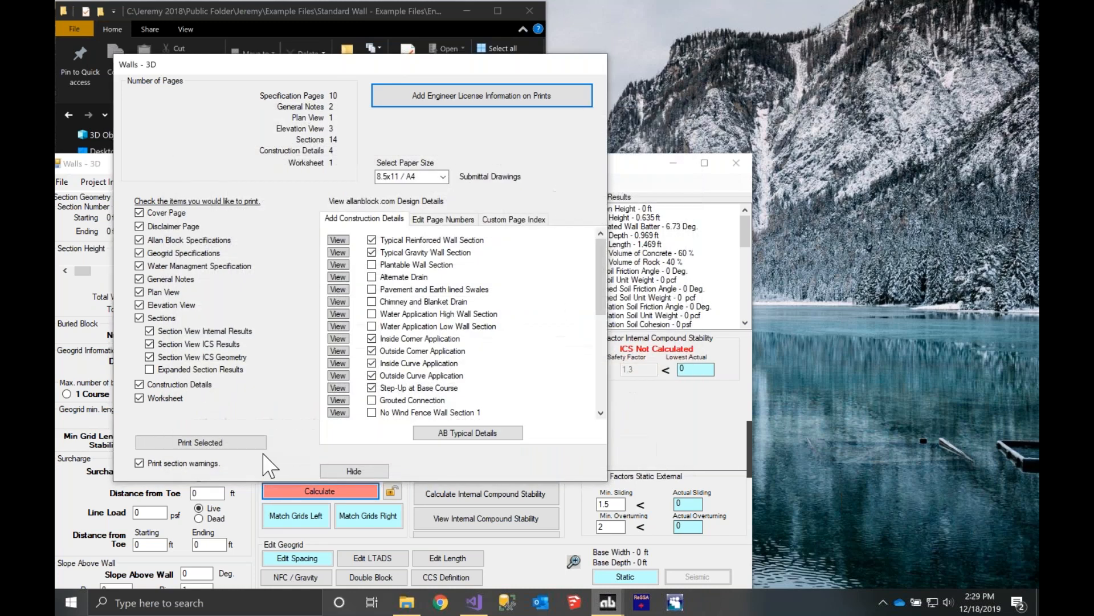
- Print the selected report items to PDF again and bring up the generated ABwallsPrint.pdf
left_click(140, 399)
left_click(152, 422)
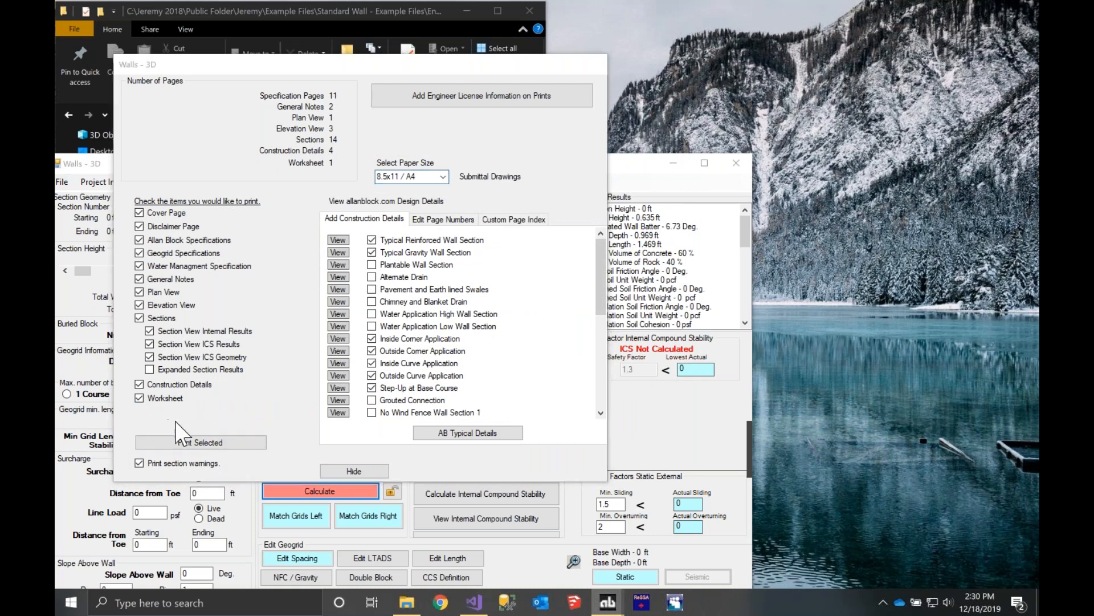
left_click(200, 443)
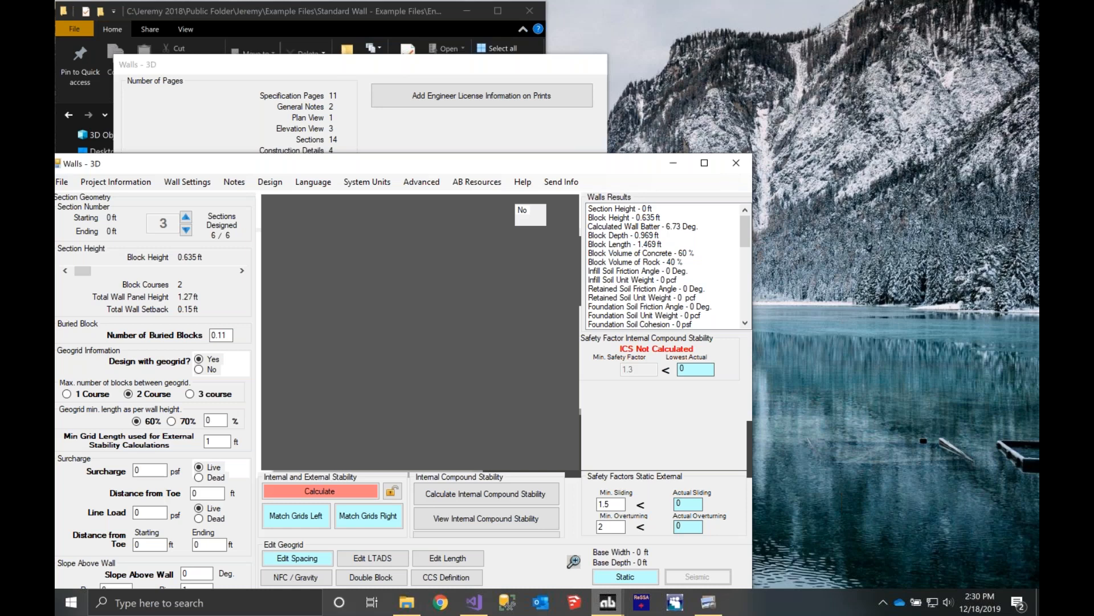
left_click(707, 605)
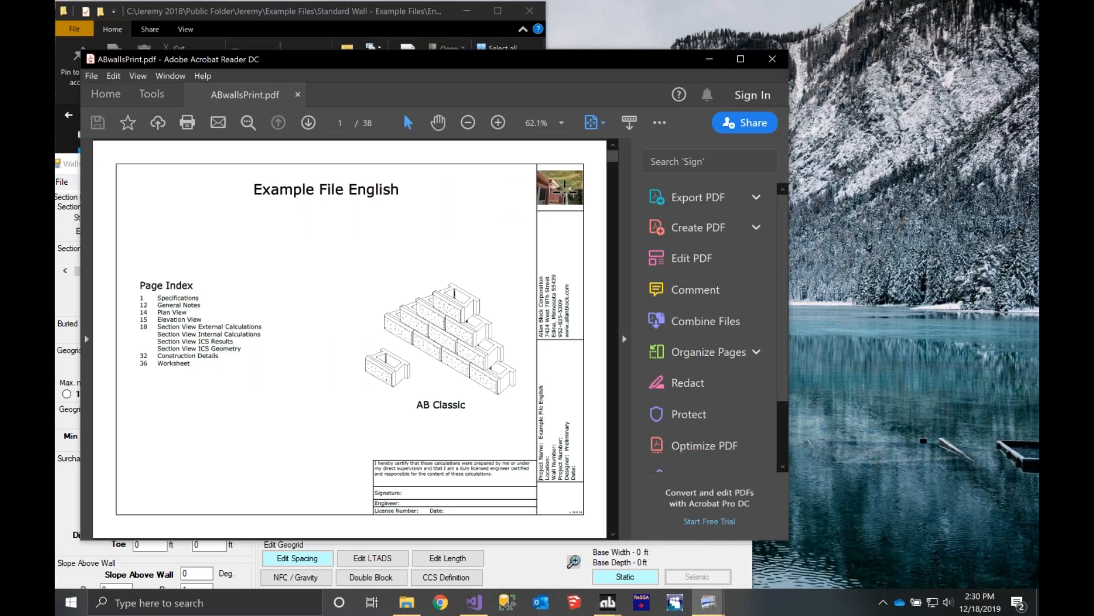
- Check the company logo and signature block on the cover page and the first specification pages of the printout
scroll(563, 191, "down", 1)
scroll(565, 193, "up", 1)
scroll(567, 372, "down", 1)
scroll(475, 468, "up", 1)
scroll(457, 490, "down", 6)
scroll(459, 488, "up", 5)
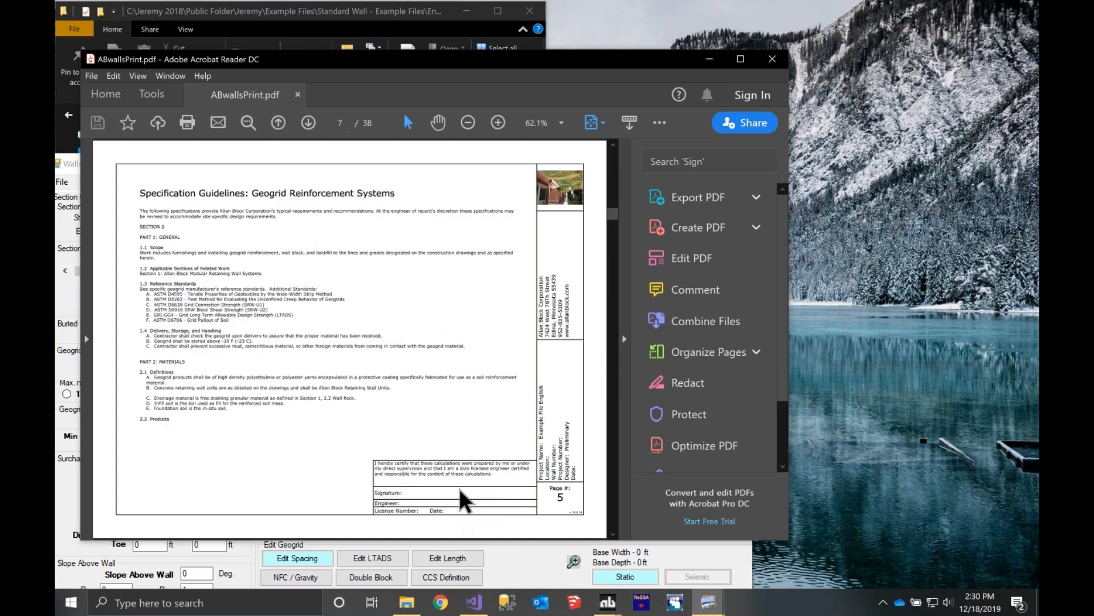
scroll(466, 498, "up", 1)
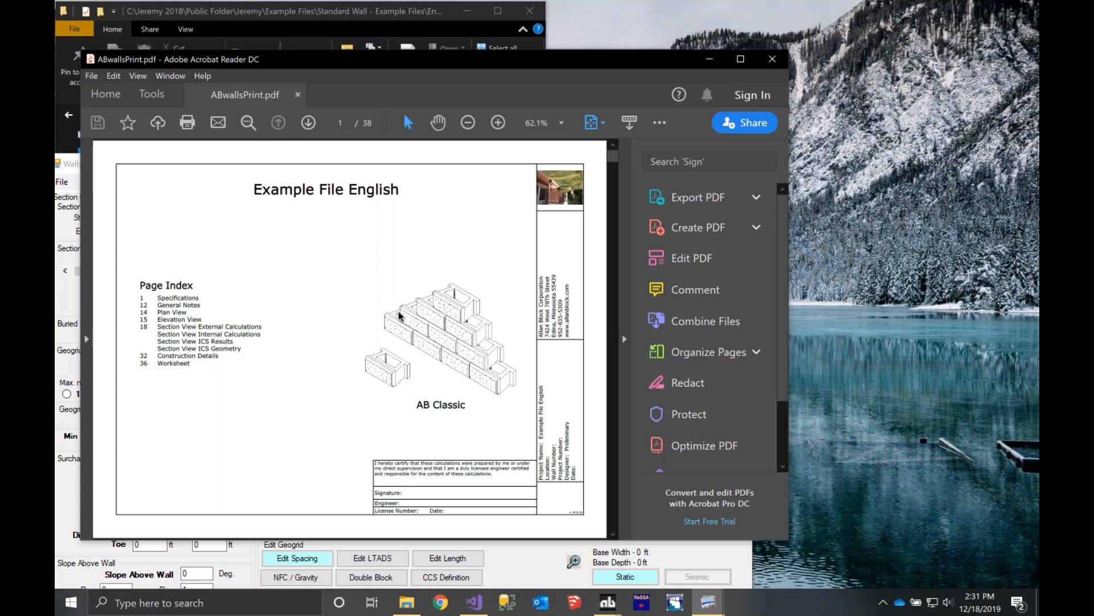
- Review the disclaimer, specification guidelines and general notes in the printout, and return to the cover page
scroll(358, 274, "down", 4)
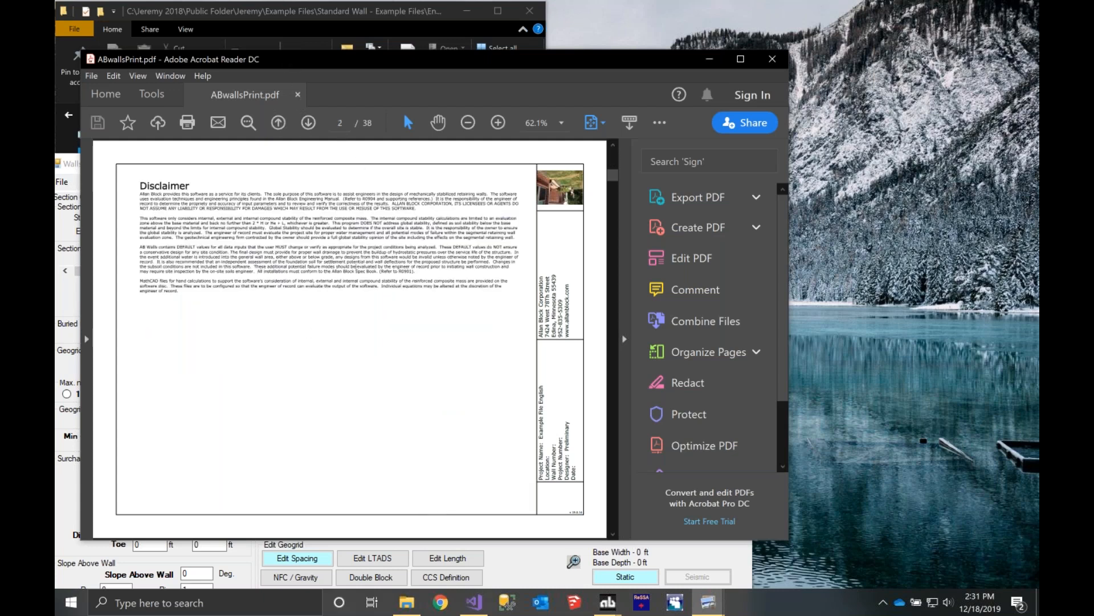
scroll(353, 266, "down", 8)
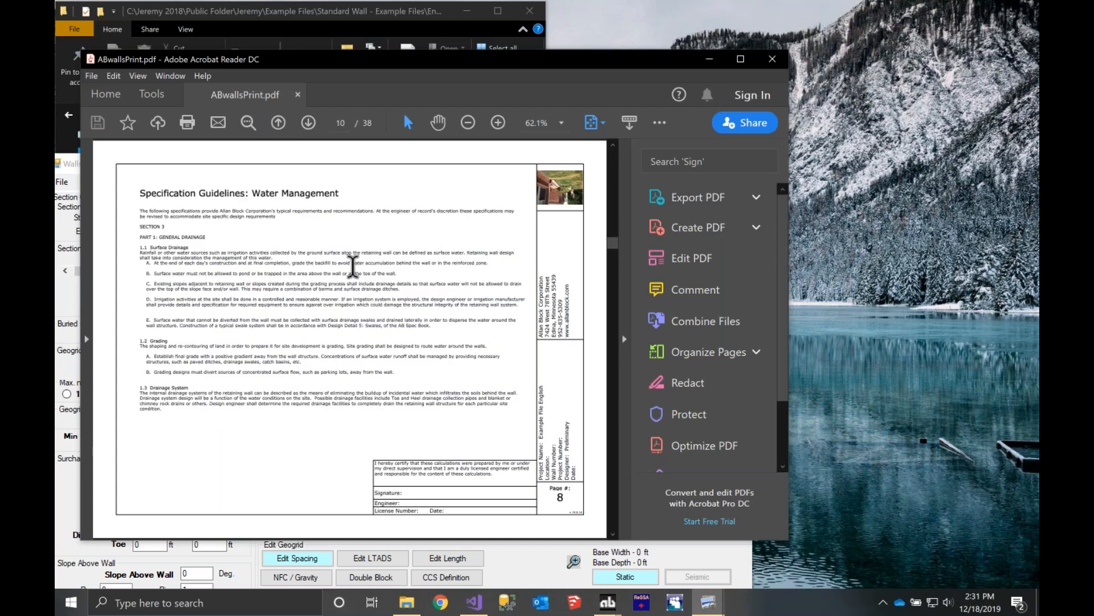
scroll(353, 267, "down", 2)
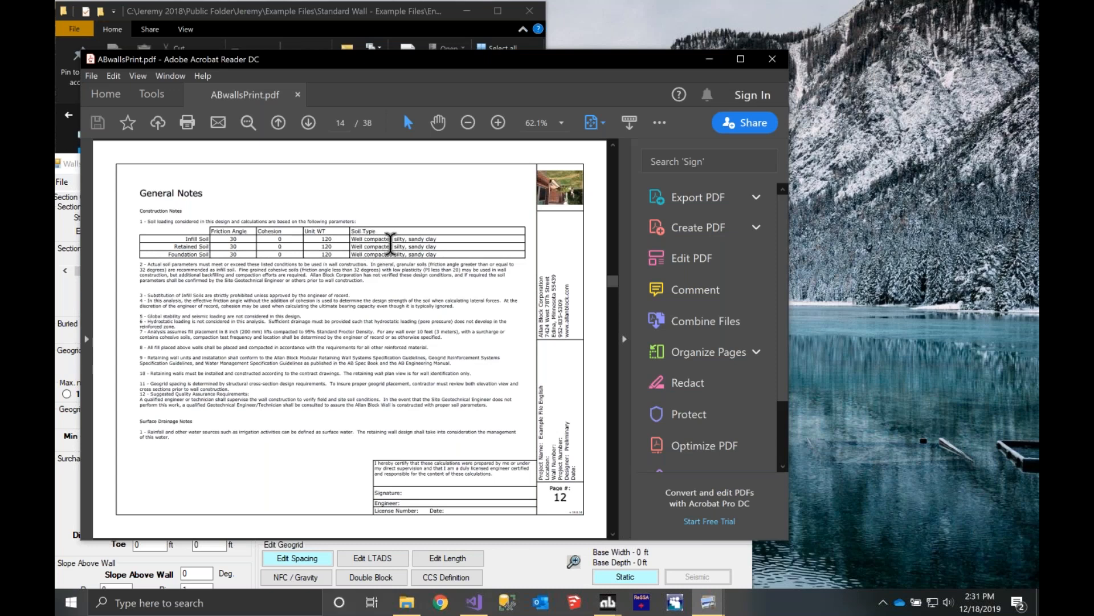
scroll(434, 233, "down", 1)
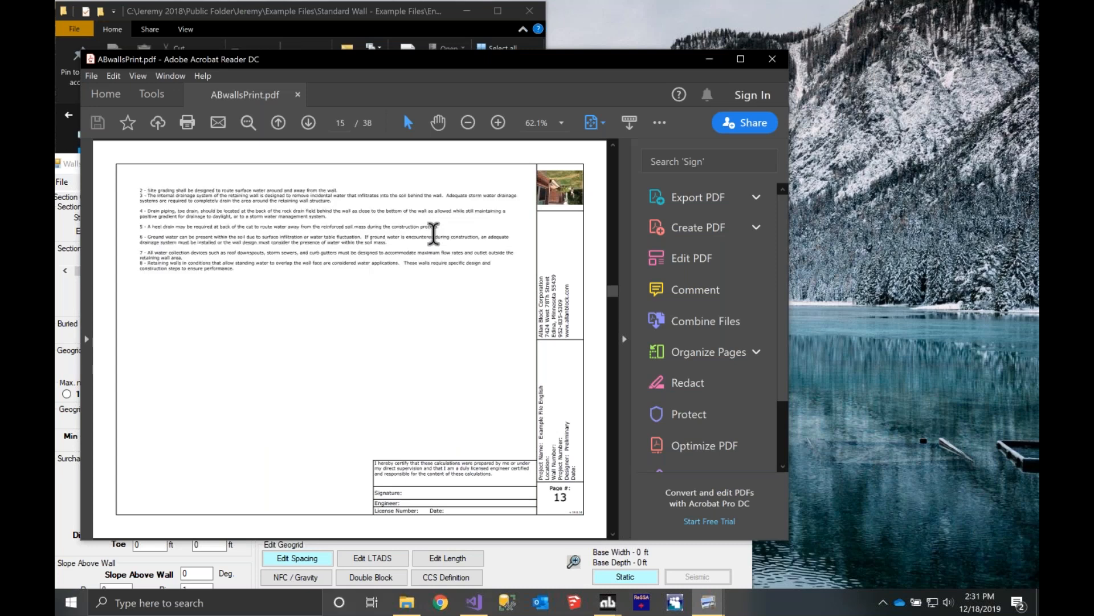
scroll(405, 242, "up", 2)
scroll(393, 245, "up", 6)
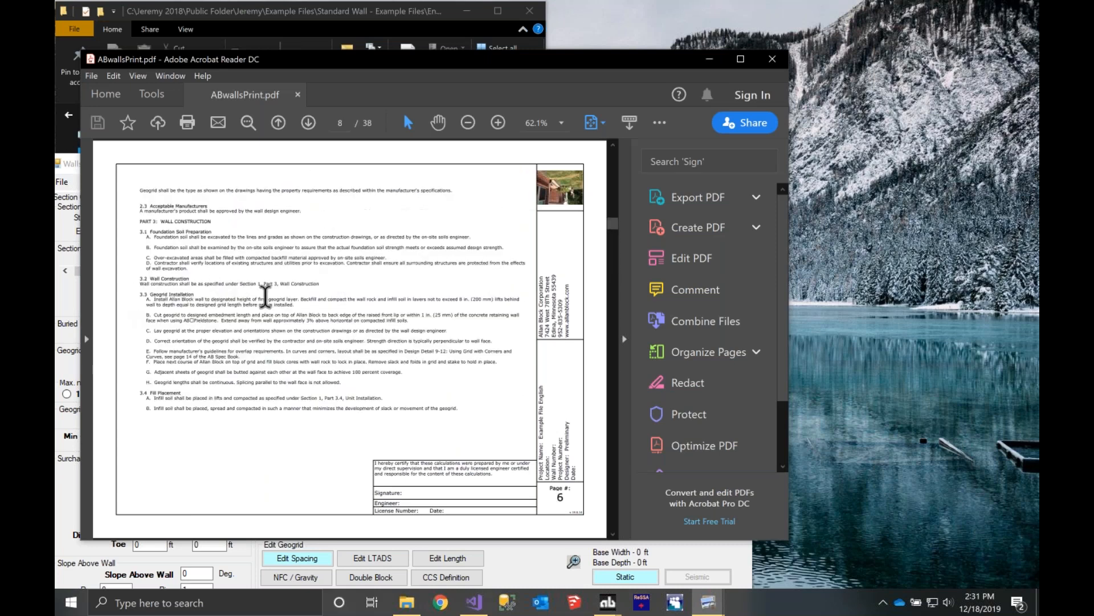
scroll(196, 279, "up", 3)
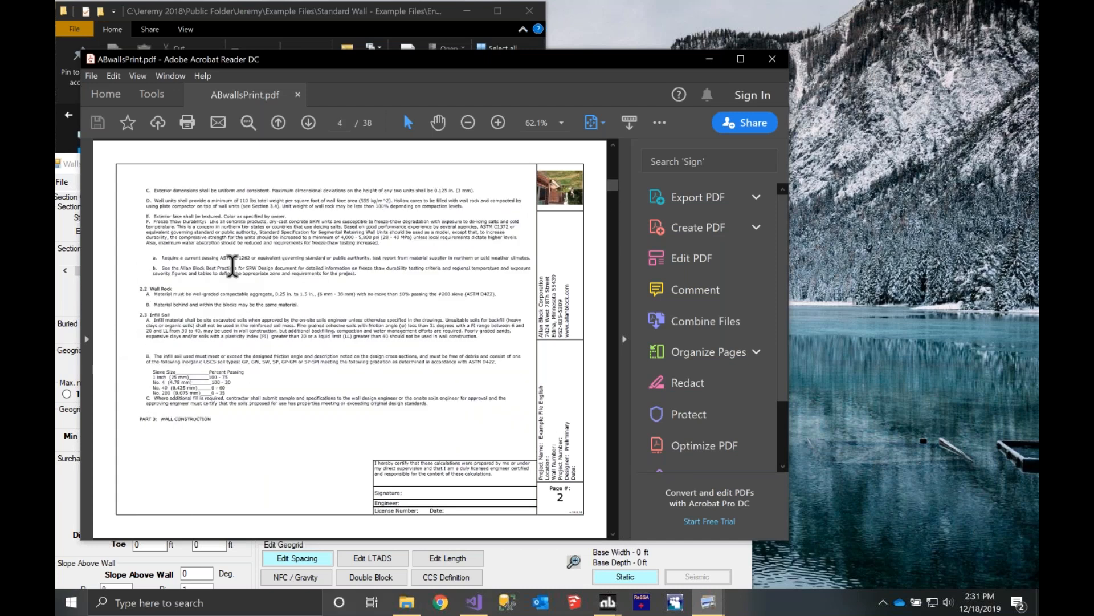
scroll(183, 325, "up", 3)
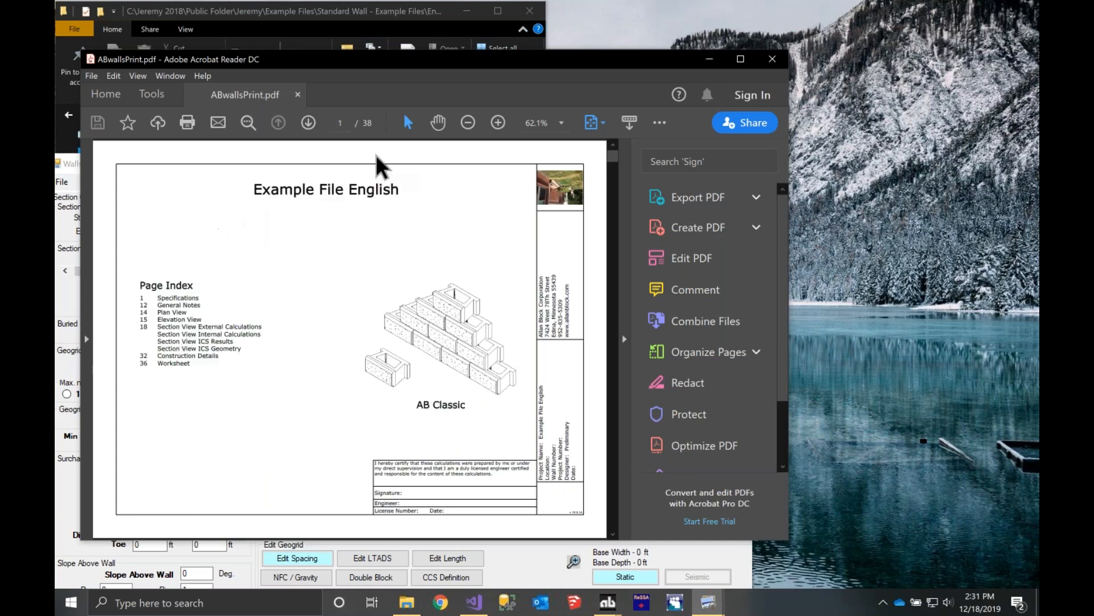
- Close the PDF printout and return from the print form to the wall section design
left_click(773, 60)
left_click(270, 181)
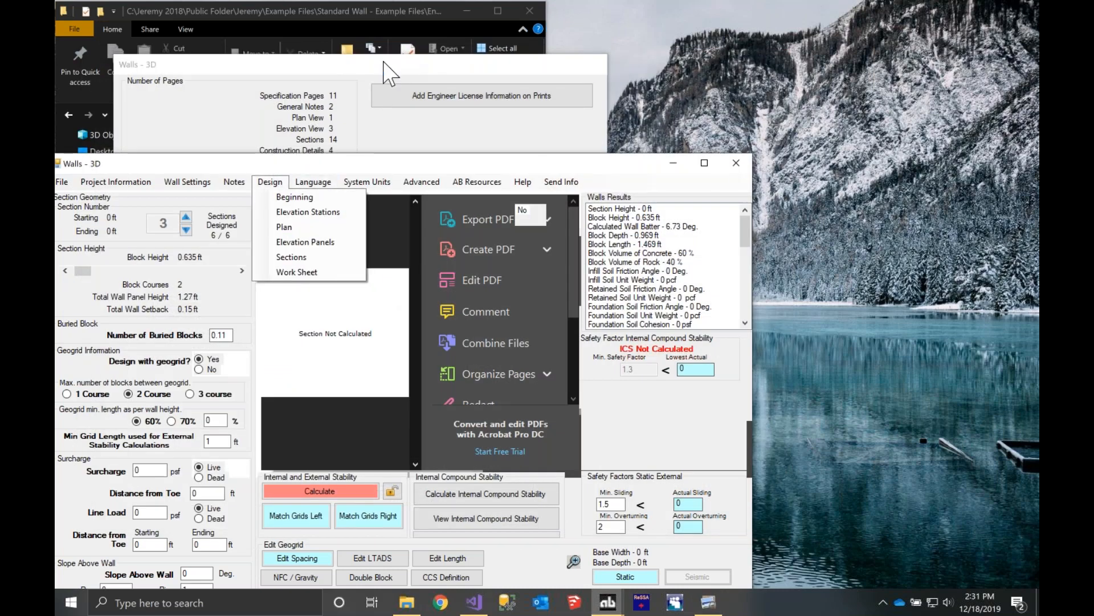
left_click_drag(383, 62, 386, 63)
left_click(338, 467)
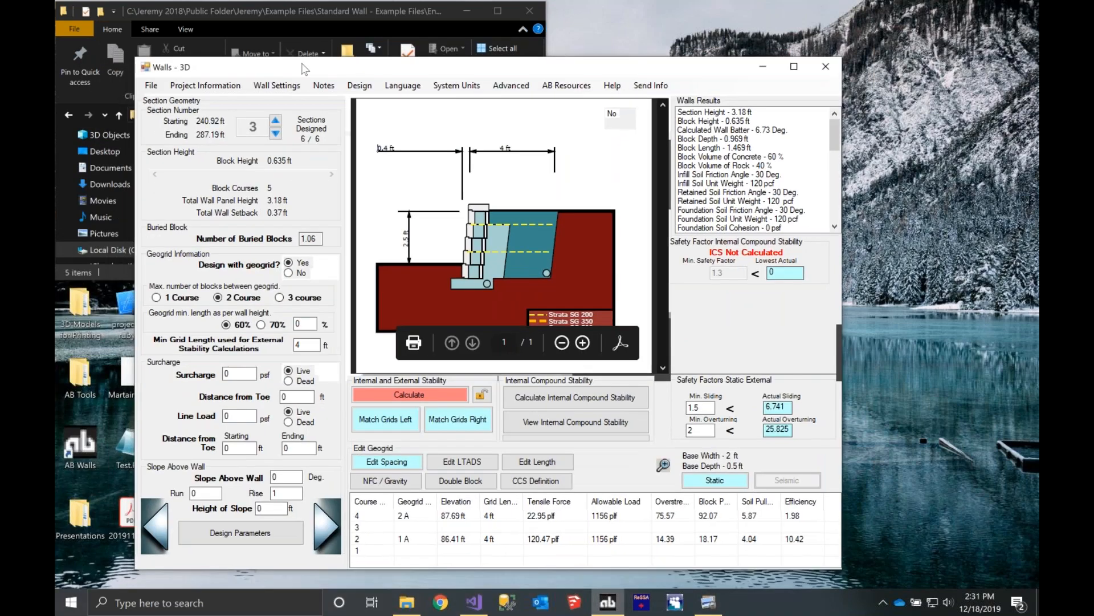
- Set the infill soil type in the soil notes of the general notes to "Compacted Gravel"
left_click(250, 53)
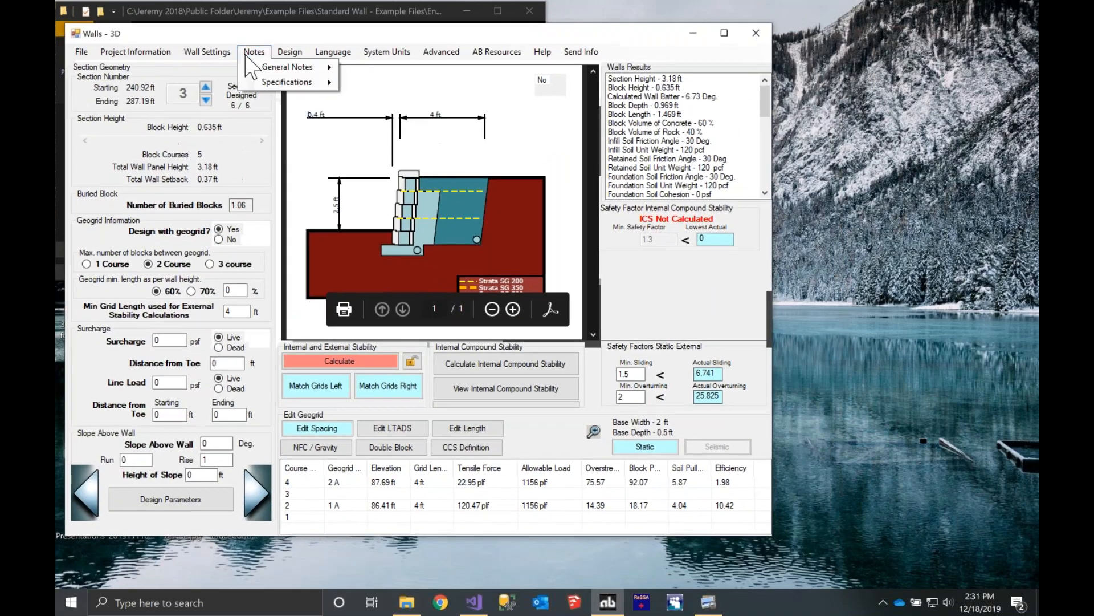
mouse_move(271, 68)
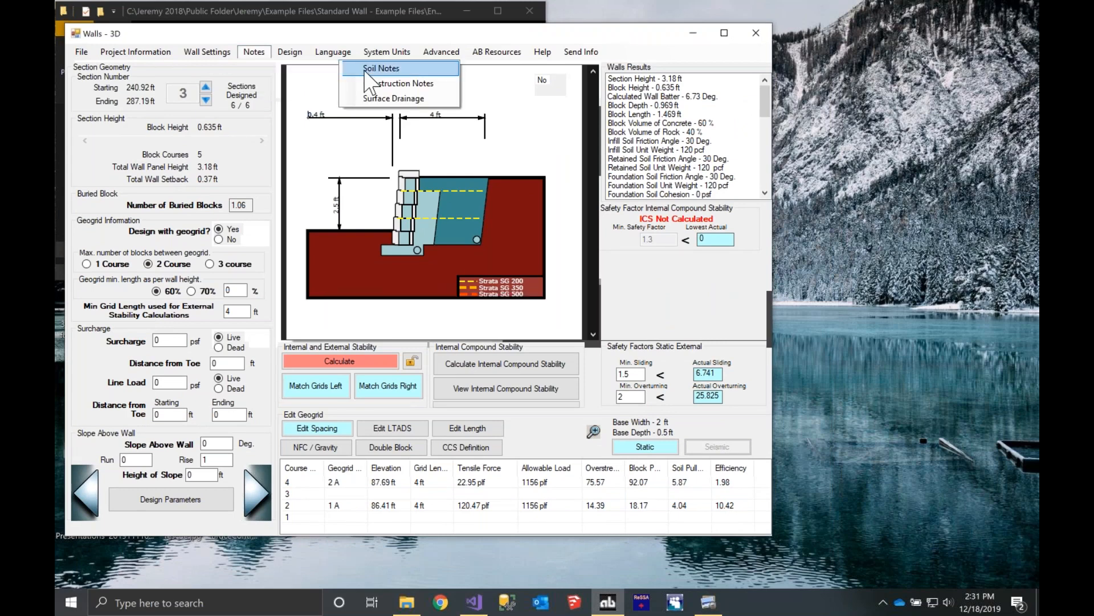
left_click(366, 72)
left_click_drag(651, 245, 515, 243)
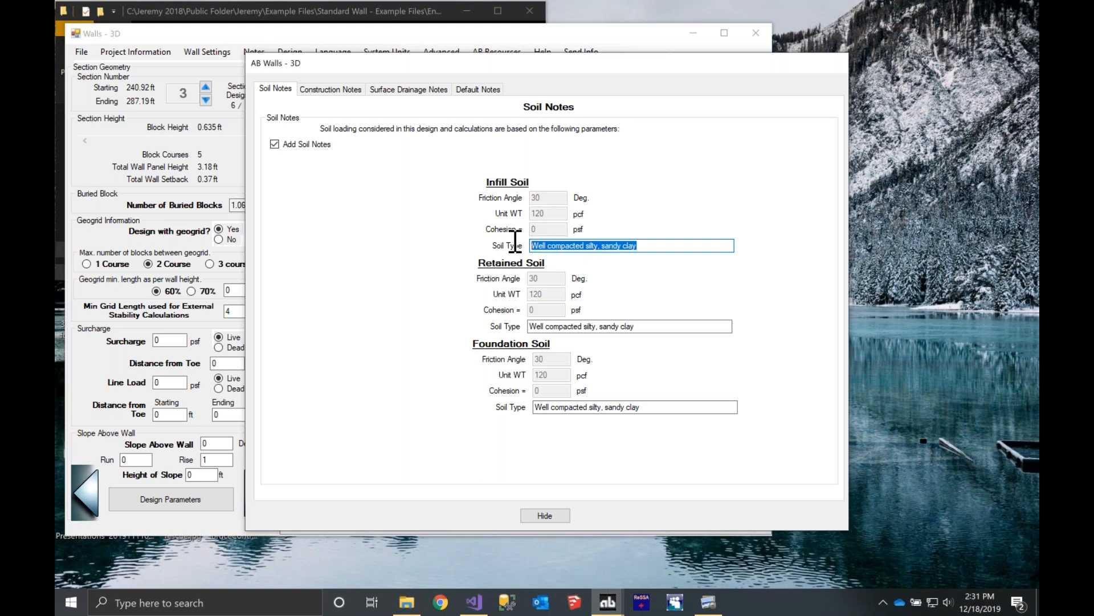
type("Compacted Gravel")
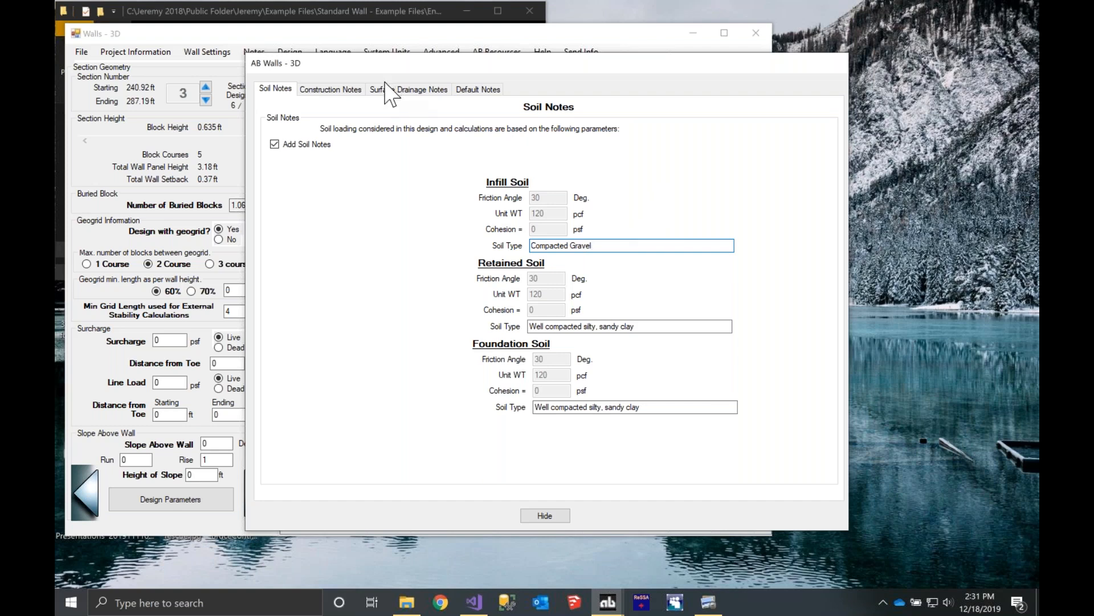
- Review the construction, surface drainage and default notes, and close the general notes form
left_click(354, 90)
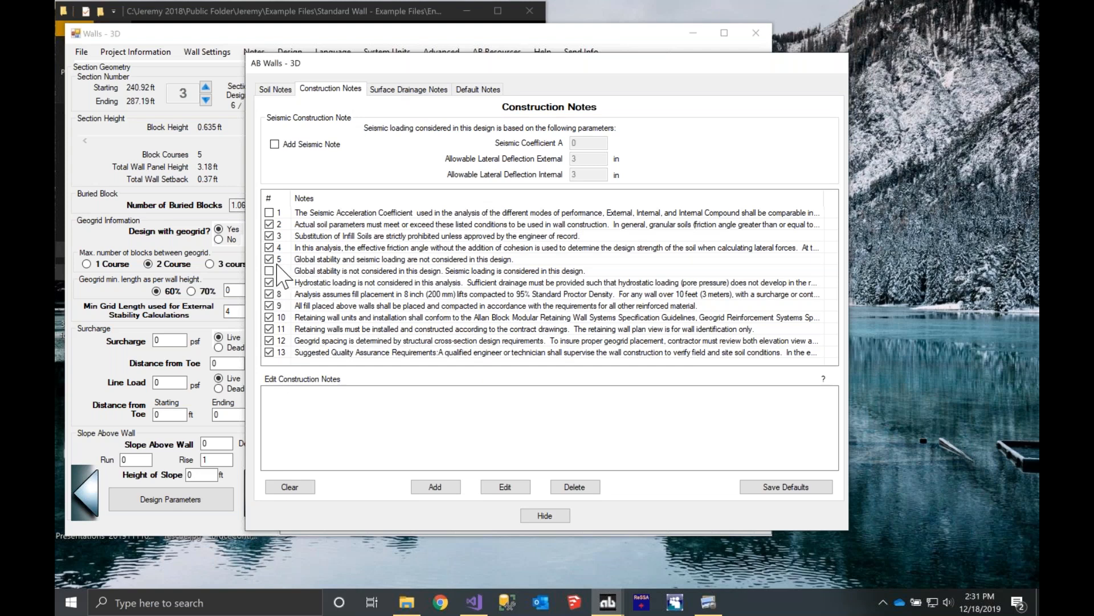
left_click(388, 89)
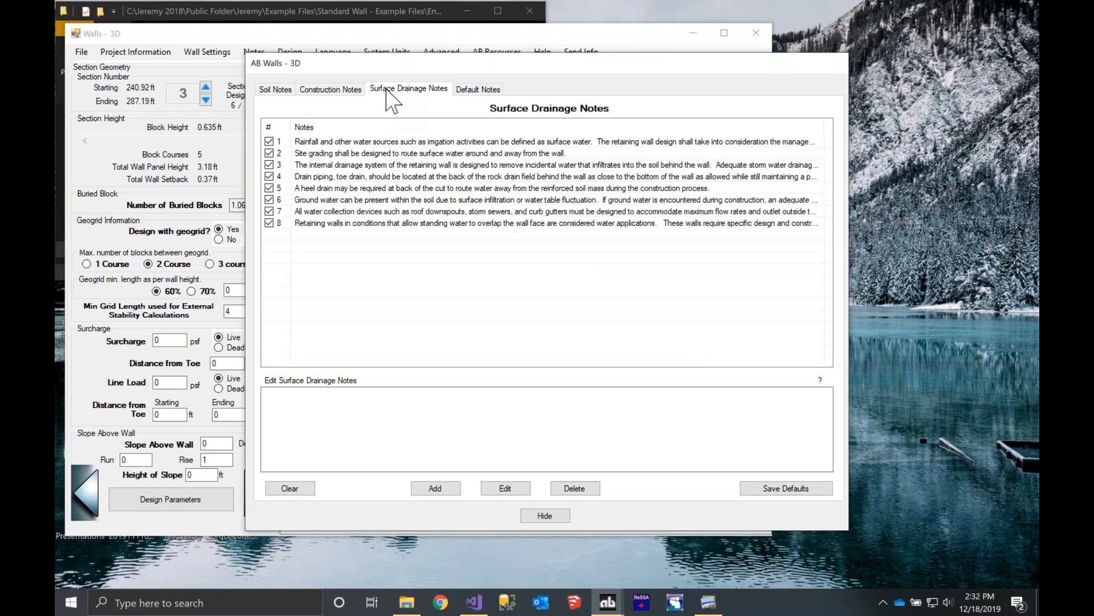
left_click(480, 90)
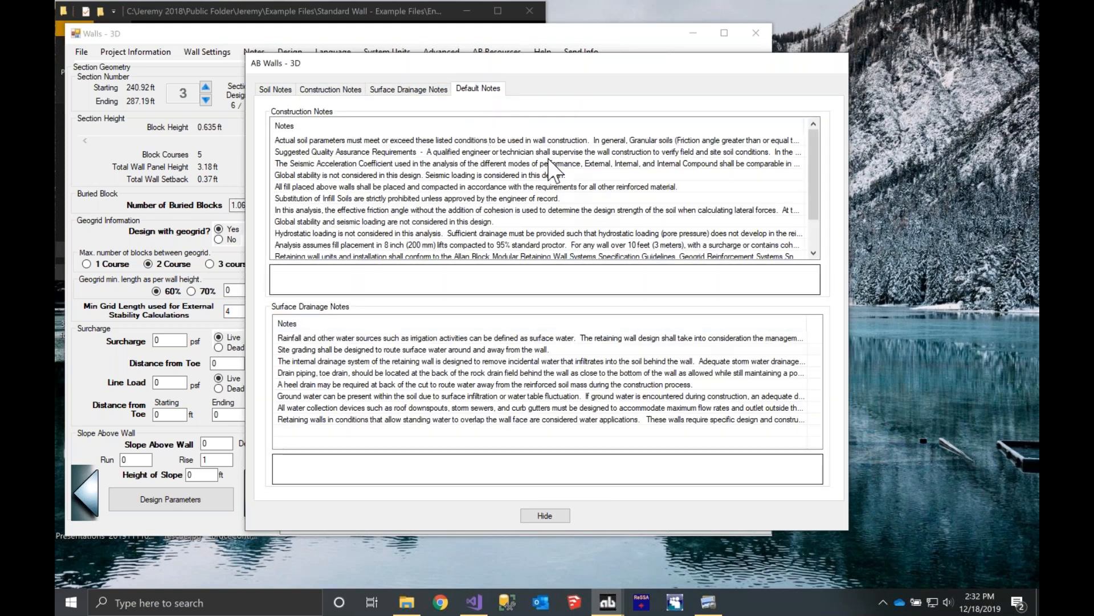
left_click(537, 515)
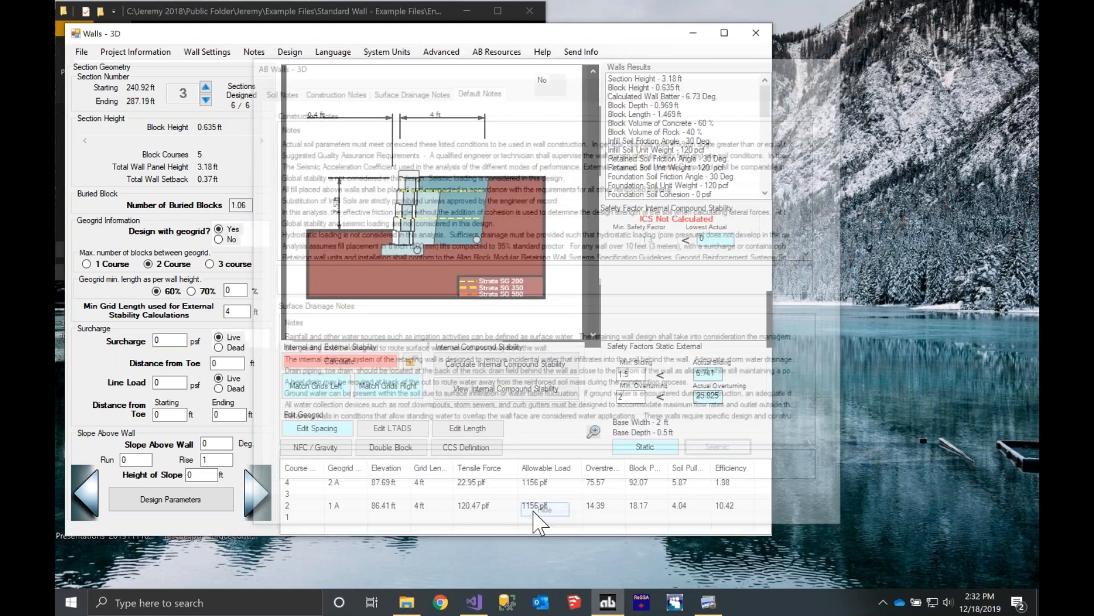
- Review the Allan Block, geogrid and water management specifications, and close the specifications form
left_click(254, 52)
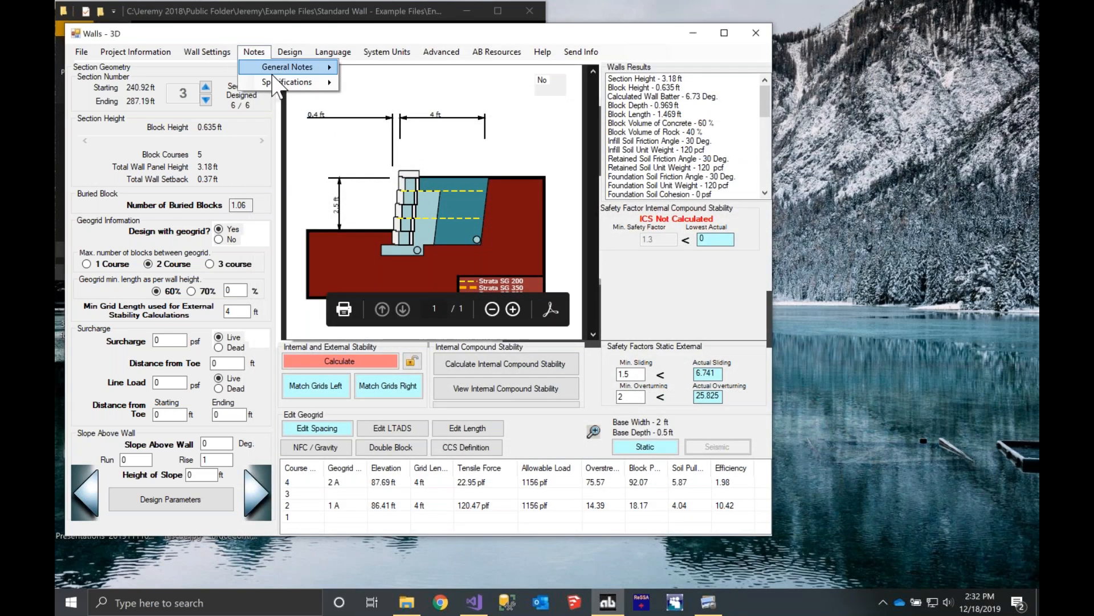
mouse_move(285, 83)
left_click(392, 83)
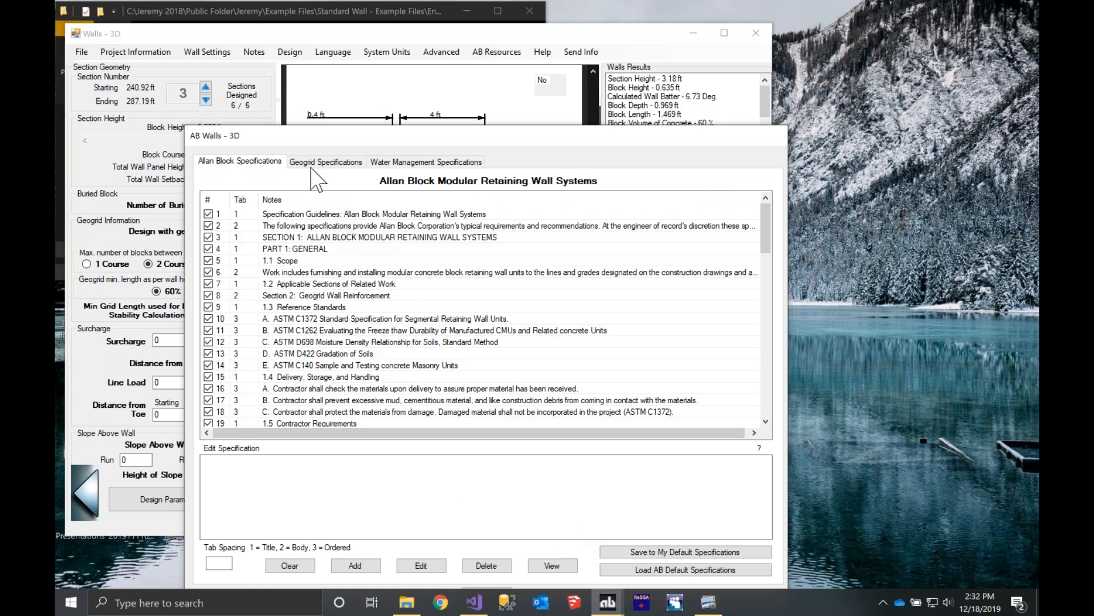
left_click(348, 163)
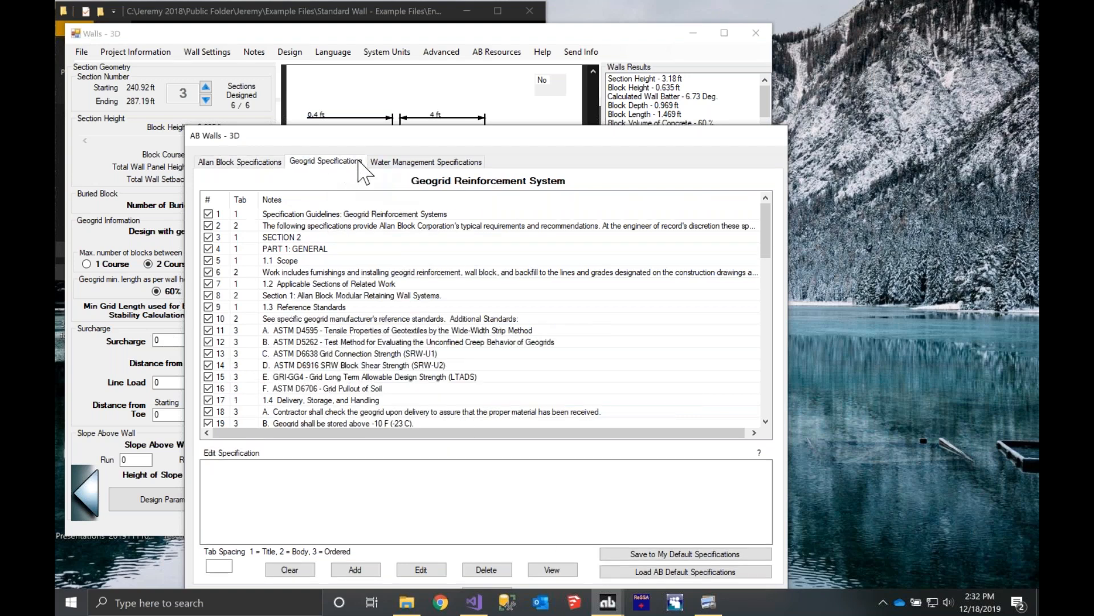
left_click(399, 162)
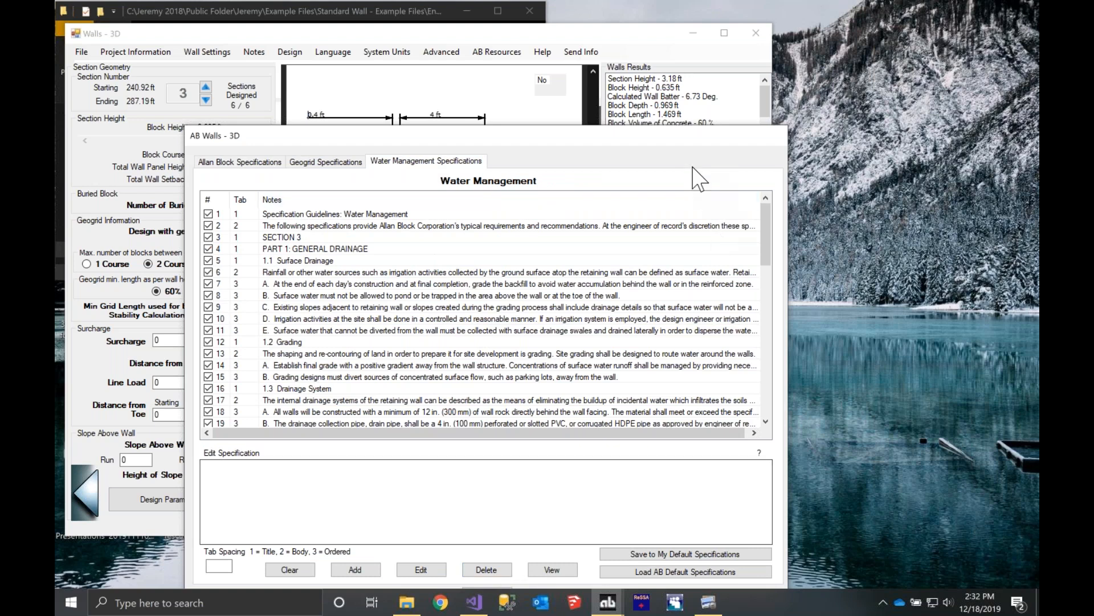
left_click_drag(735, 140, 688, 114)
left_click(445, 566)
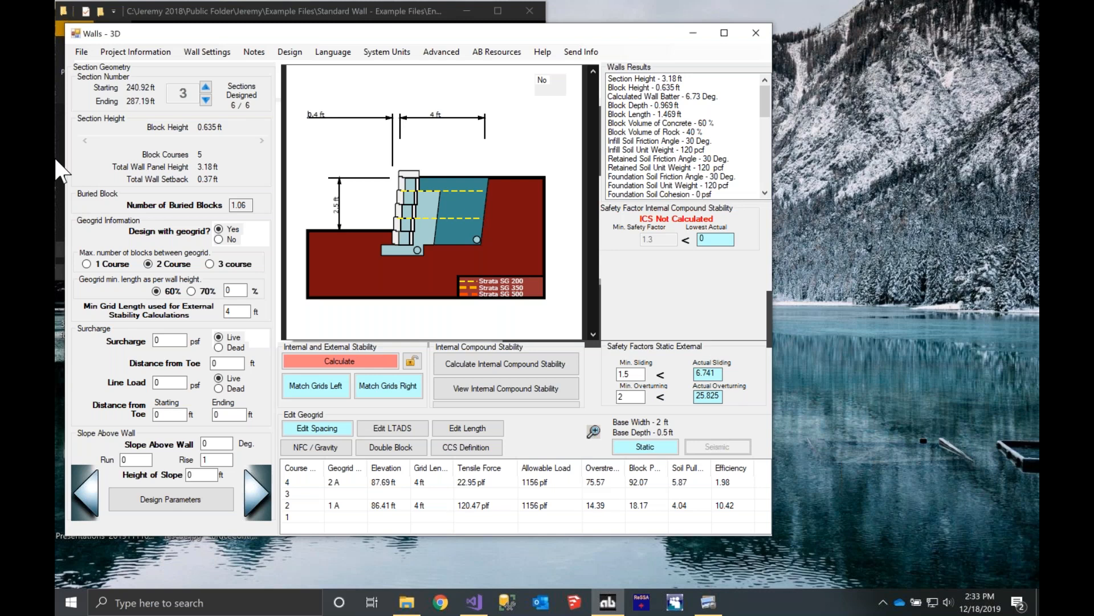
- Include the plan view, elevation, sections, general notes and specifications in the DXF export
left_click(80, 53)
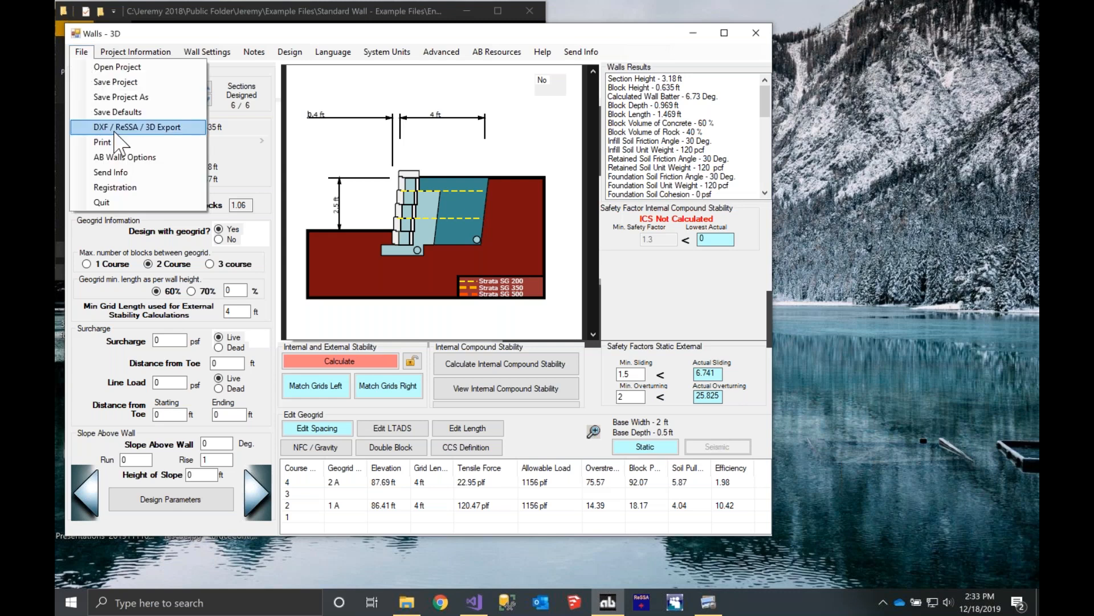
left_click(137, 128)
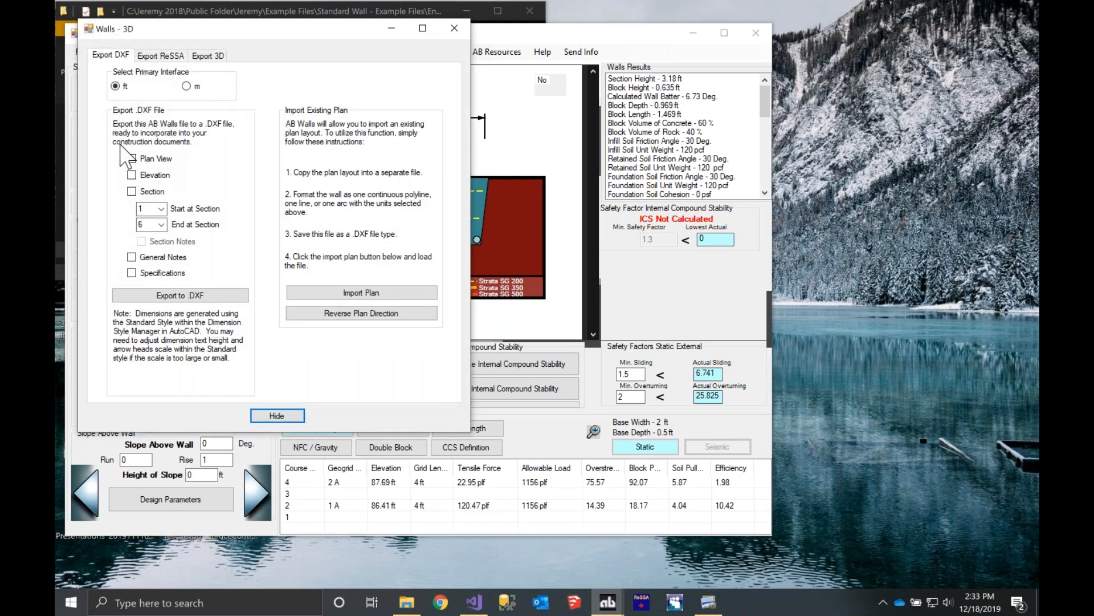
left_click(131, 159)
left_click(132, 175)
left_click(132, 191)
left_click(132, 257)
left_click(132, 273)
- Export the selected drawings to a DXF file named "DXF 4" in the Documents folder
left_click(160, 295)
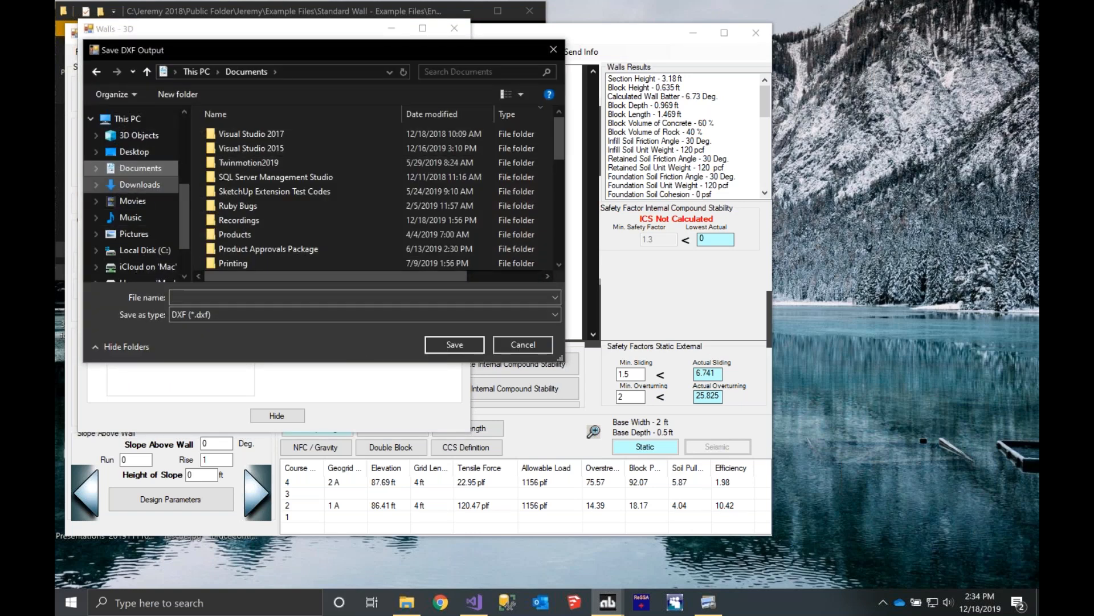
left_click(202, 296)
type("DX")
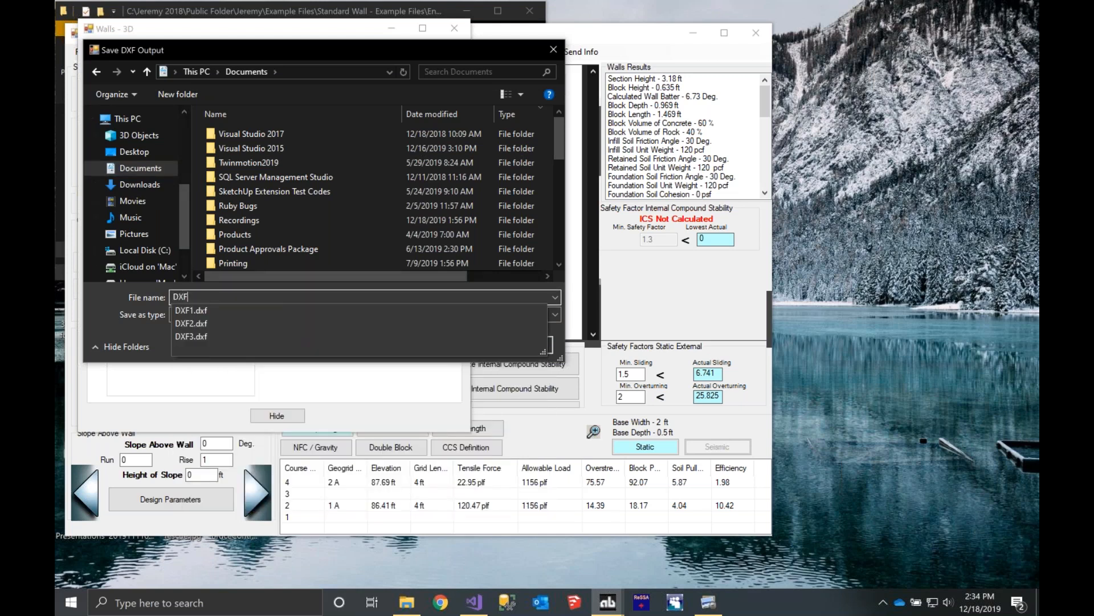
type("F ")
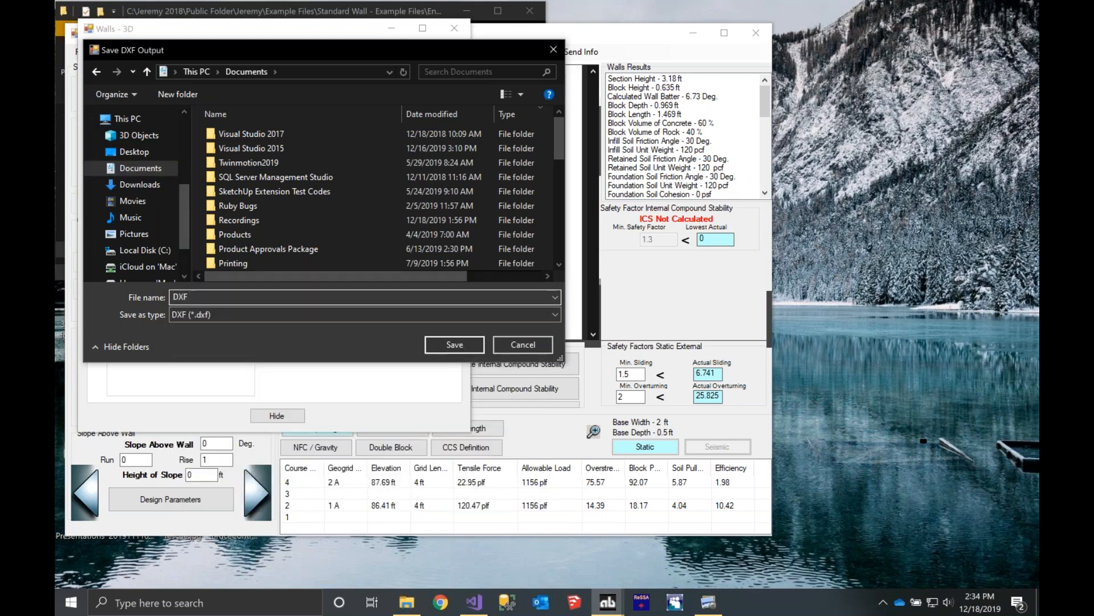
type("4")
left_click(456, 345)
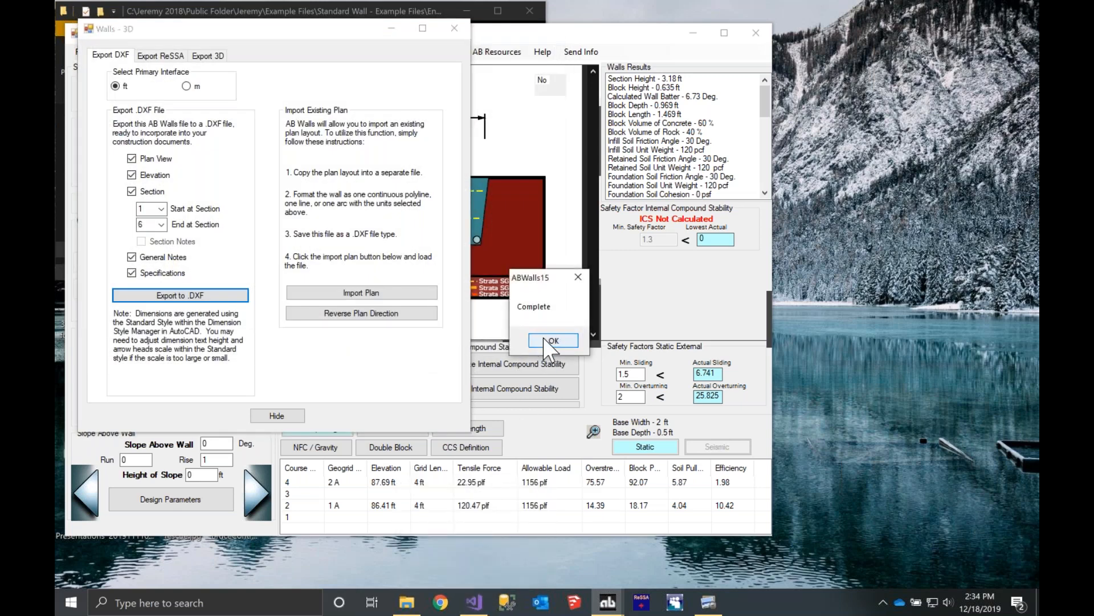
left_click(542, 338)
- Find the exported DXF 4.dxf in the Documents folder and open it in DWG TrueView
left_click(406, 604)
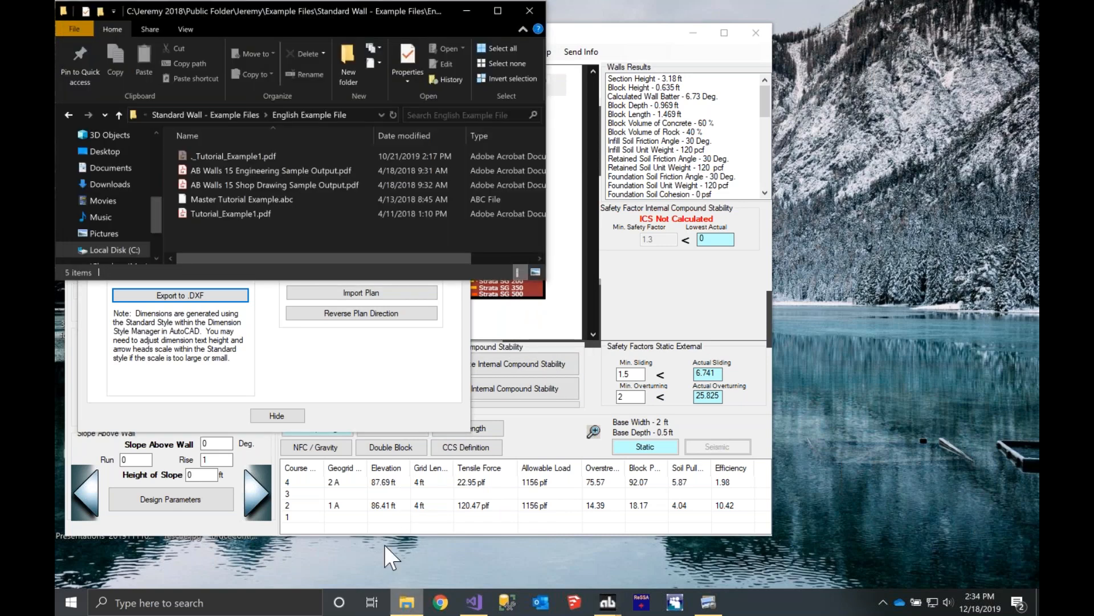
left_click_drag(212, 280, 212, 430)
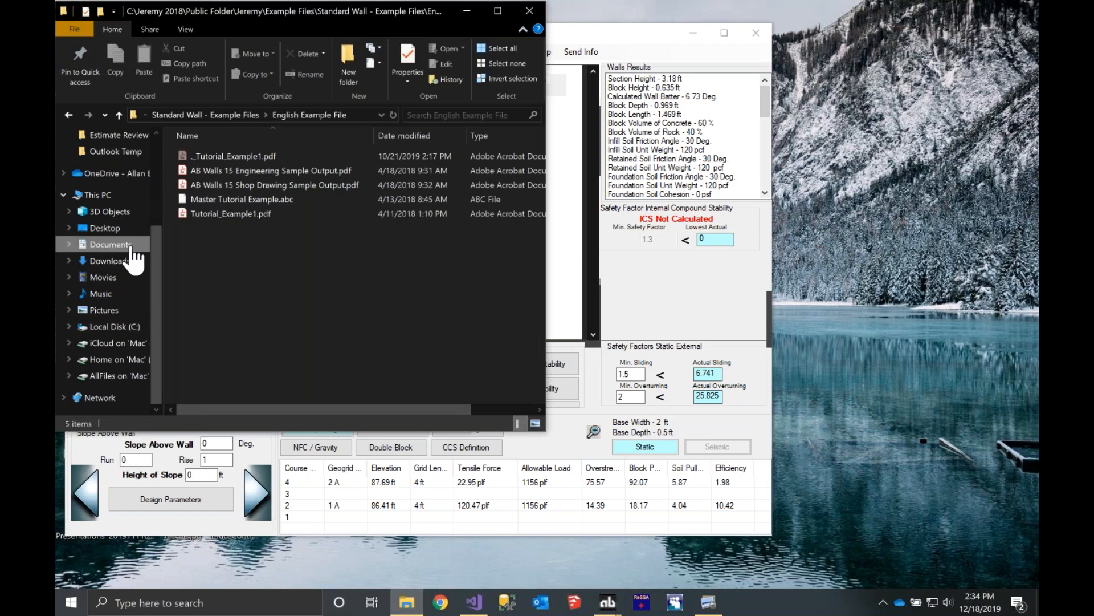
left_click(114, 247)
double_click(214, 156)
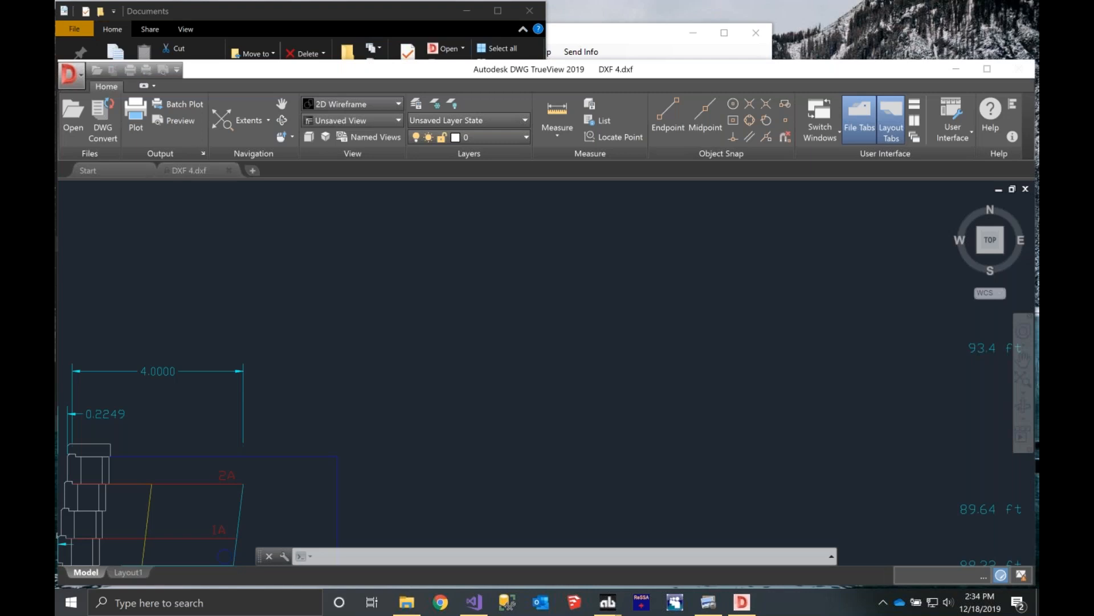
- Examine the Section 1 drawing with its dimensions and geogrid layers, and return to the overall drawing layout
scroll(388, 273, "down", 2)
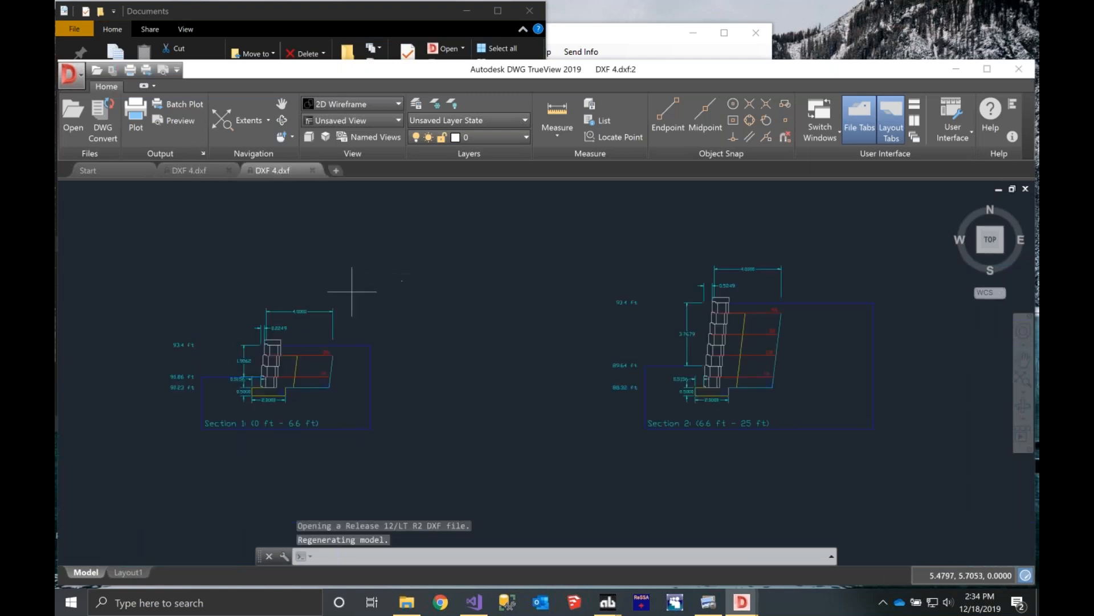
scroll(131, 441, "up", 2)
scroll(364, 293, "up", 2)
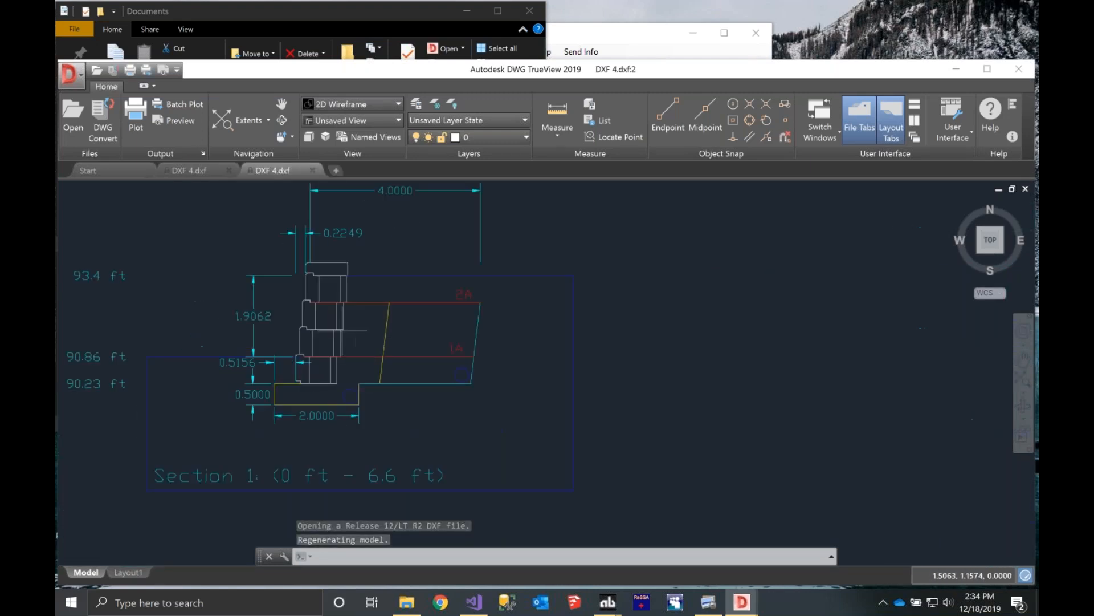
scroll(277, 318, "up", 3)
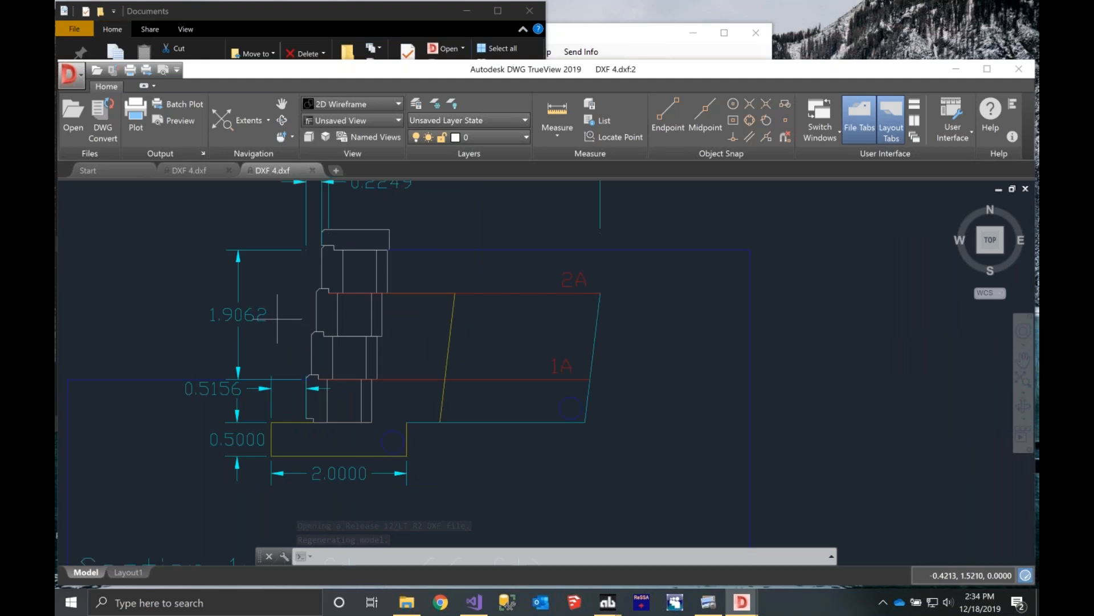
scroll(283, 339, "down", 10)
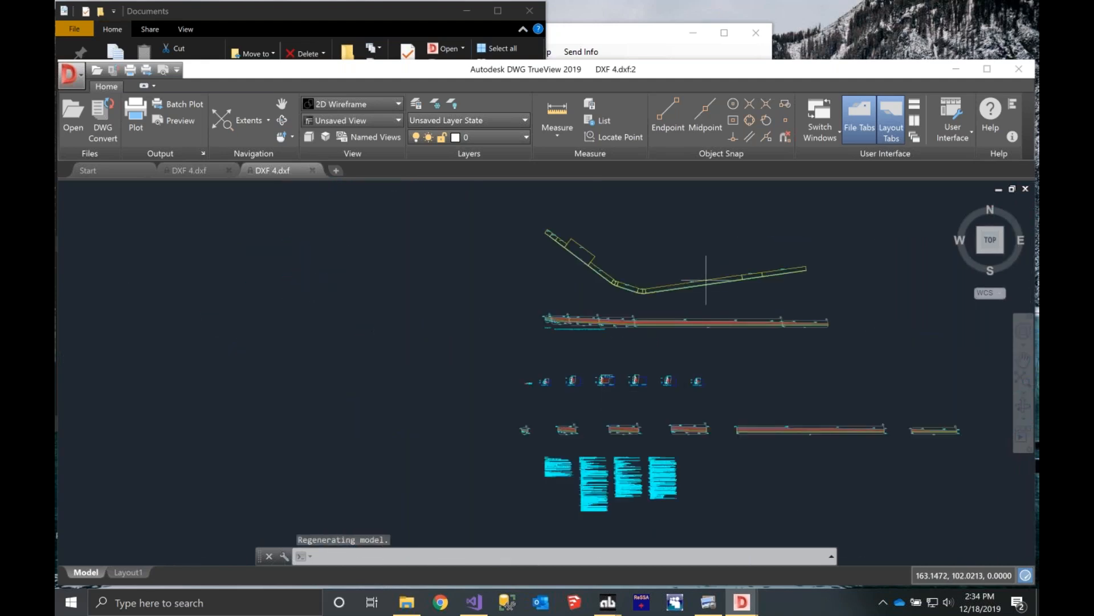
- Examine the wall's plan view, section row and full elevation in the DXF drawing, down to the individual block courses
scroll(708, 275, "up", 8)
scroll(497, 346, "down", 6)
scroll(356, 317, "down", 1)
scroll(356, 314, "up", 3)
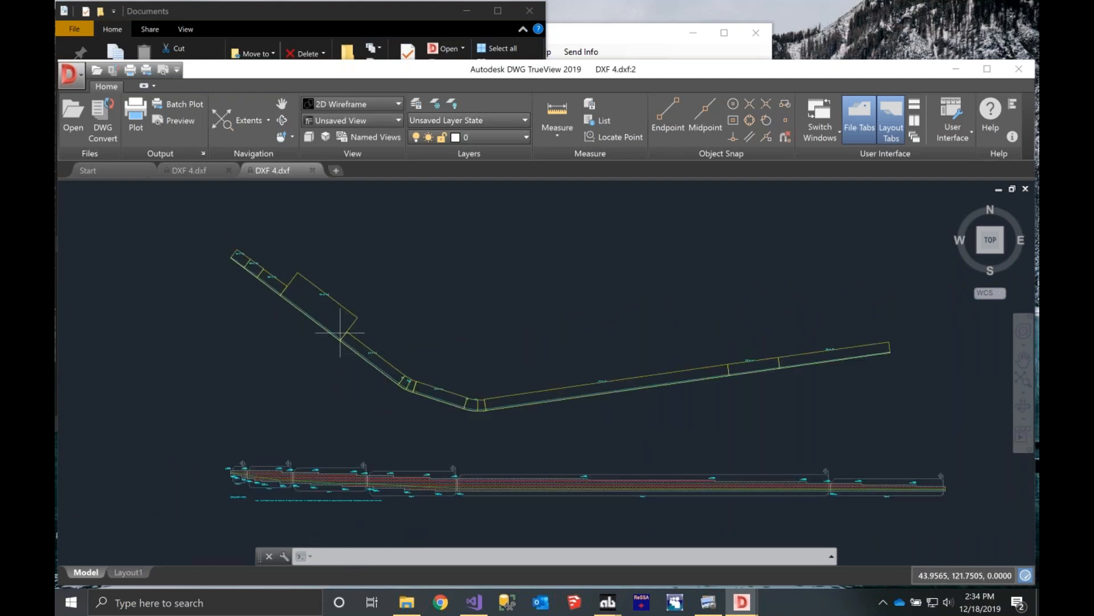
scroll(370, 316, "down", 3)
scroll(415, 418, "up", 3)
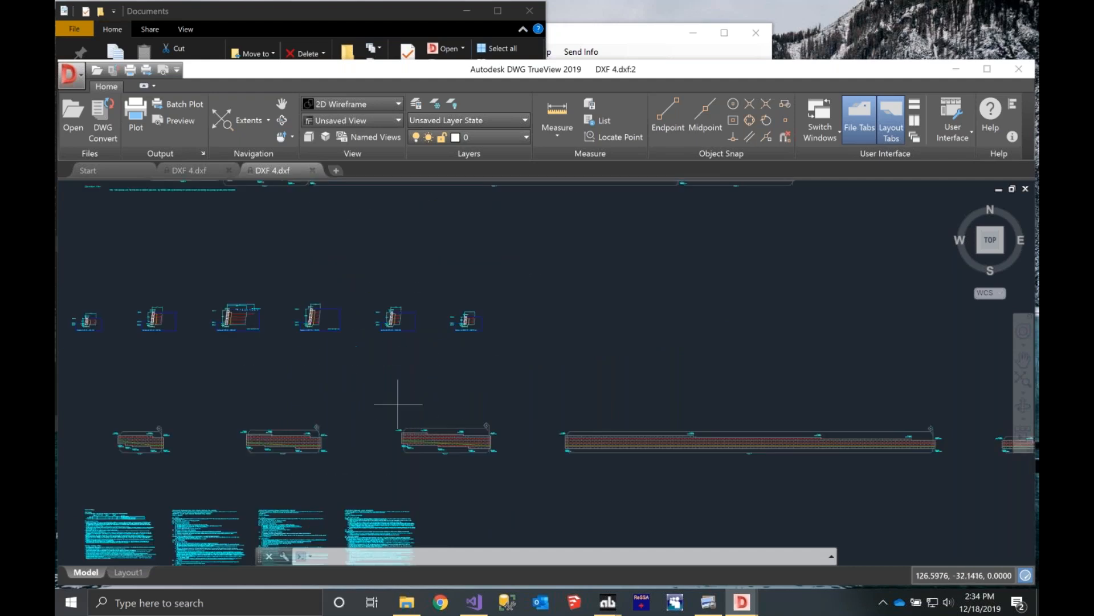
scroll(397, 403, "down", 3)
scroll(379, 311, "up", 4)
scroll(359, 317, "down", 1)
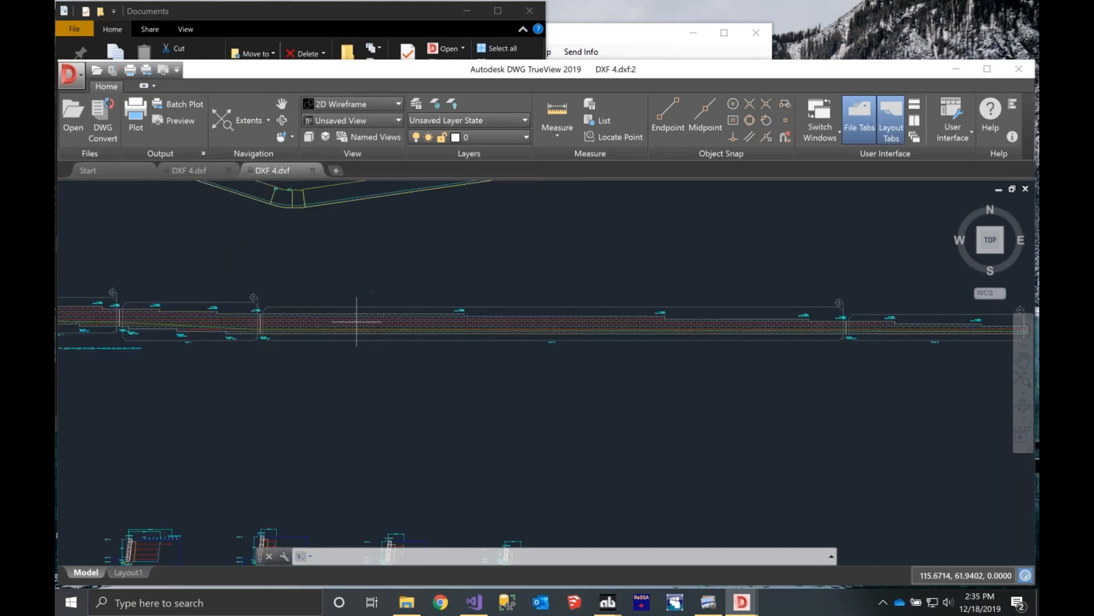
scroll(358, 318, "up", 5)
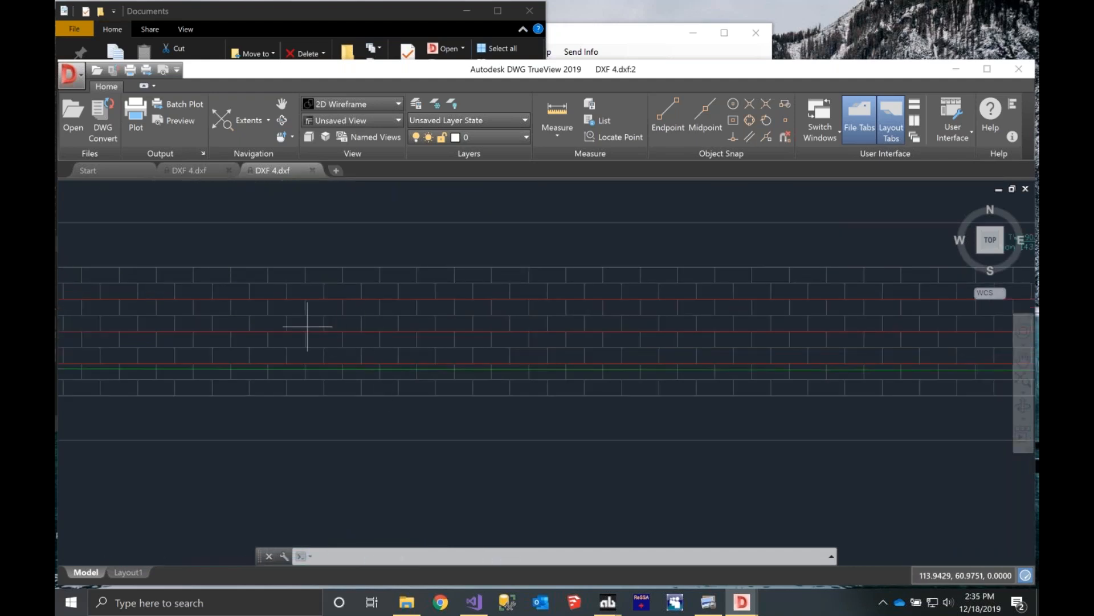
- Inspect the separate Panel 3 elevation with its top and bottom of wall station labels
scroll(258, 306, "down", 2)
scroll(258, 307, "down", 5)
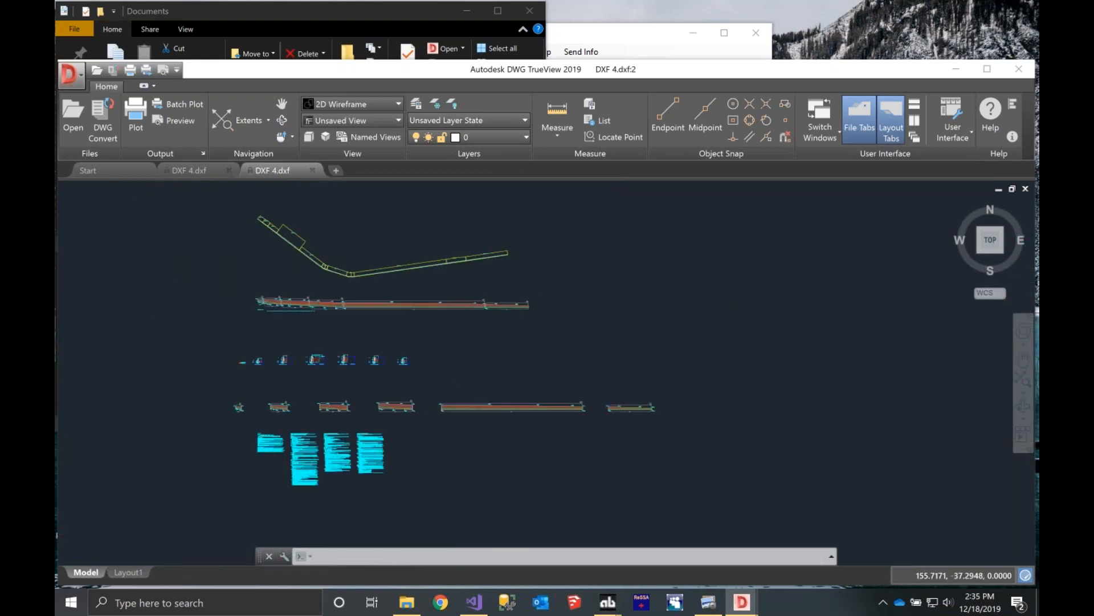
scroll(248, 401, "up", 6)
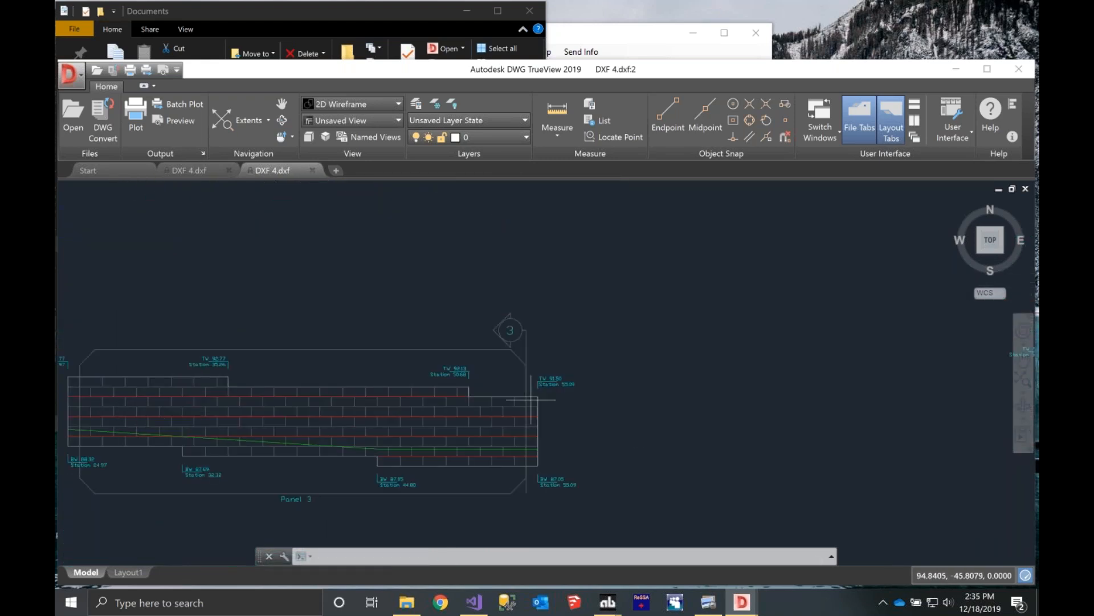
scroll(542, 394, "down", 2)
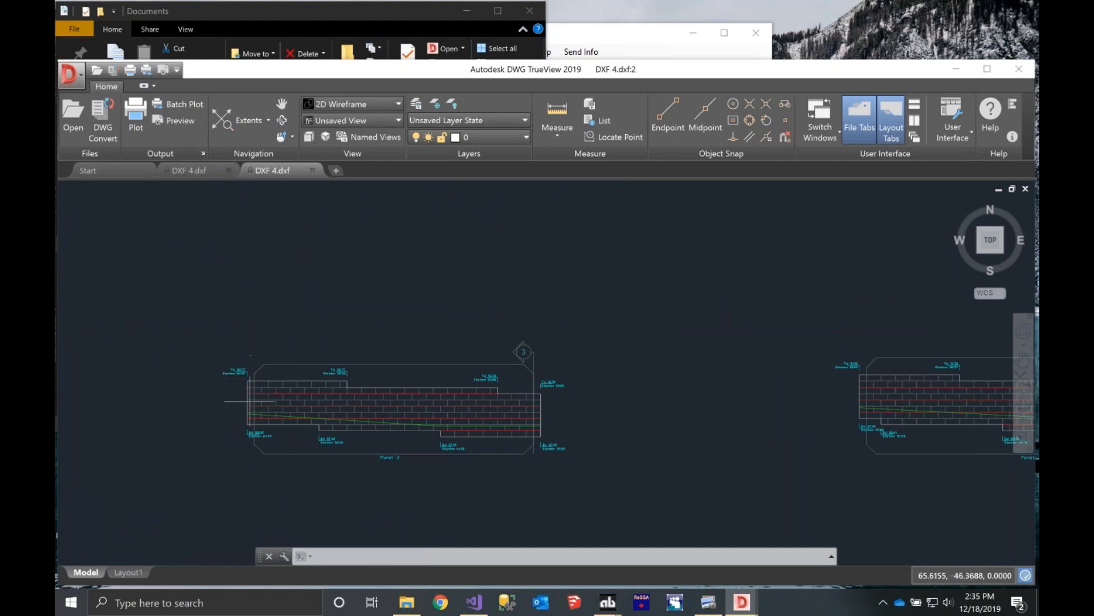
- Examine the general notes in the DXF drawing, down to the soil parameters table with its unit weights and soil types
scroll(532, 237, "down", 4)
scroll(520, 237, "down", 2)
scroll(383, 337, "up", 3)
scroll(482, 235, "up", 1)
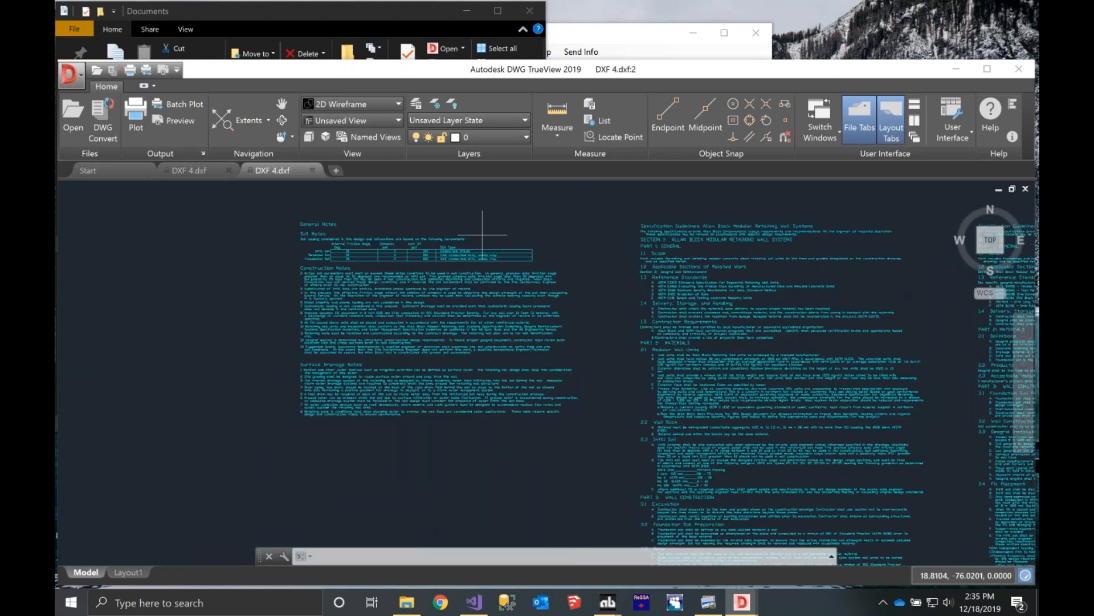
scroll(482, 235, "up", 5)
scroll(389, 390, "down", 1)
scroll(419, 277, "up", 3)
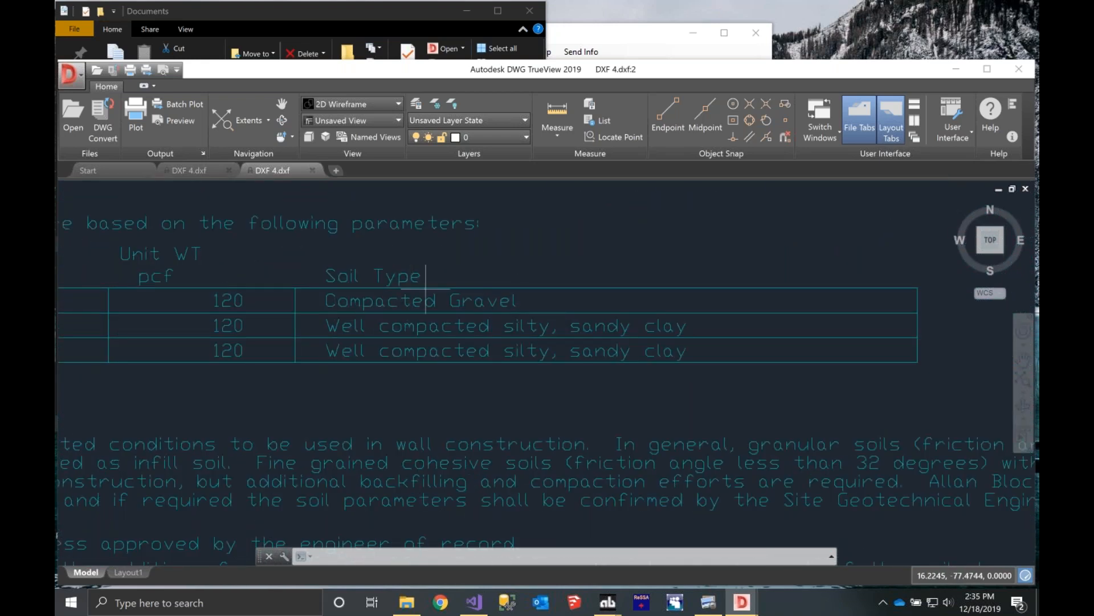
- Examine the specification guideline columns beside the general notes and the Panel 2 elevation above them
scroll(361, 306, "down", 5)
scroll(365, 306, "down", 5)
scroll(587, 337, "up", 10)
scroll(557, 349, "down", 5)
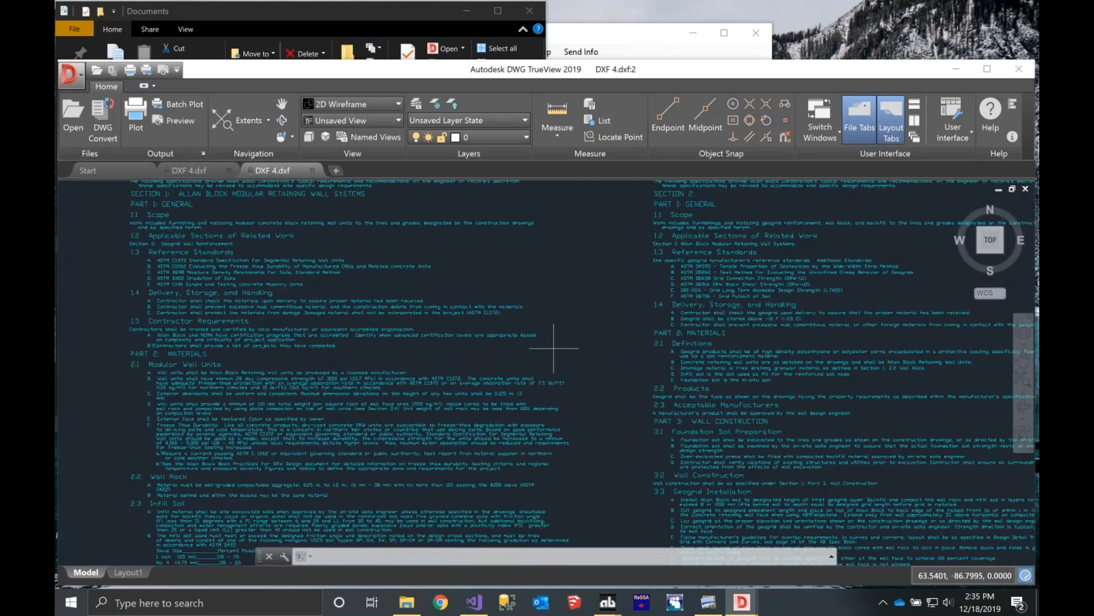
scroll(342, 322, "down", 5)
scroll(741, 350, "up", 5)
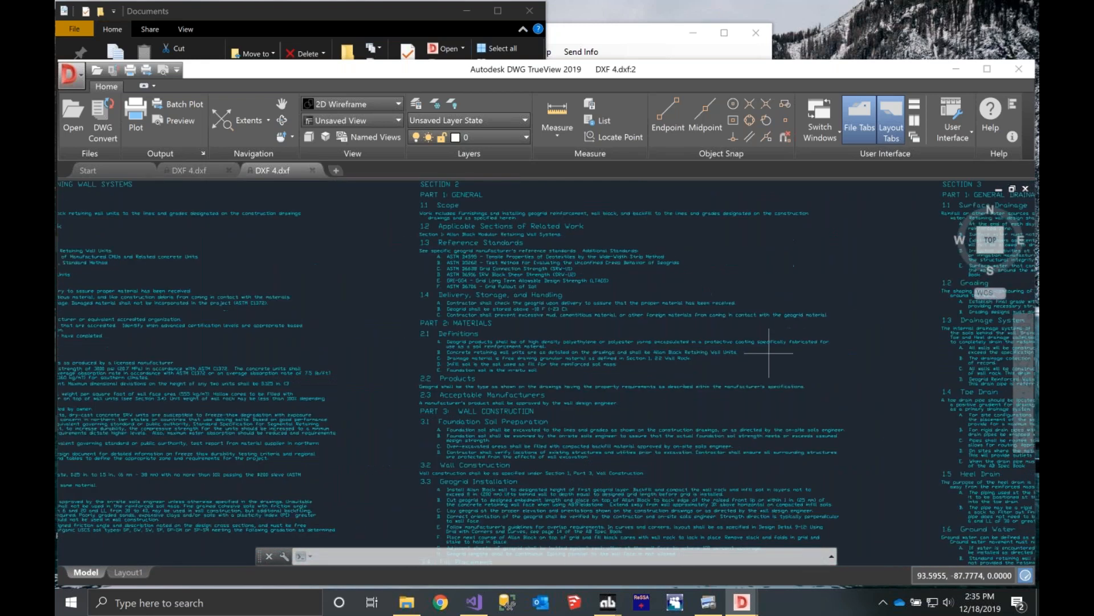
scroll(127, 299, "down", 3)
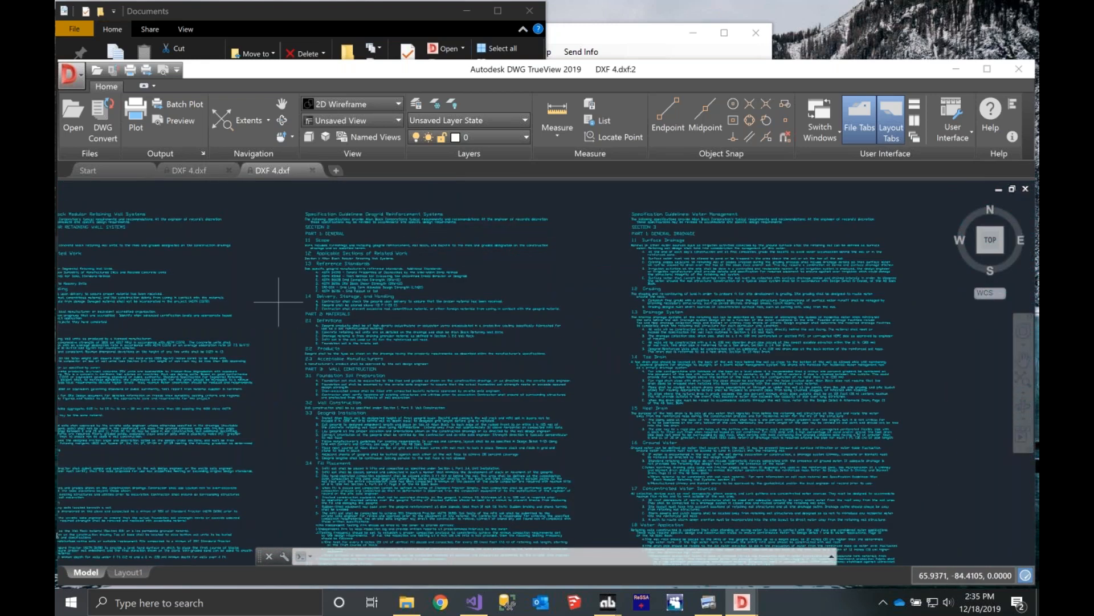
scroll(818, 388, "up", 3)
scroll(615, 368, "down", 8)
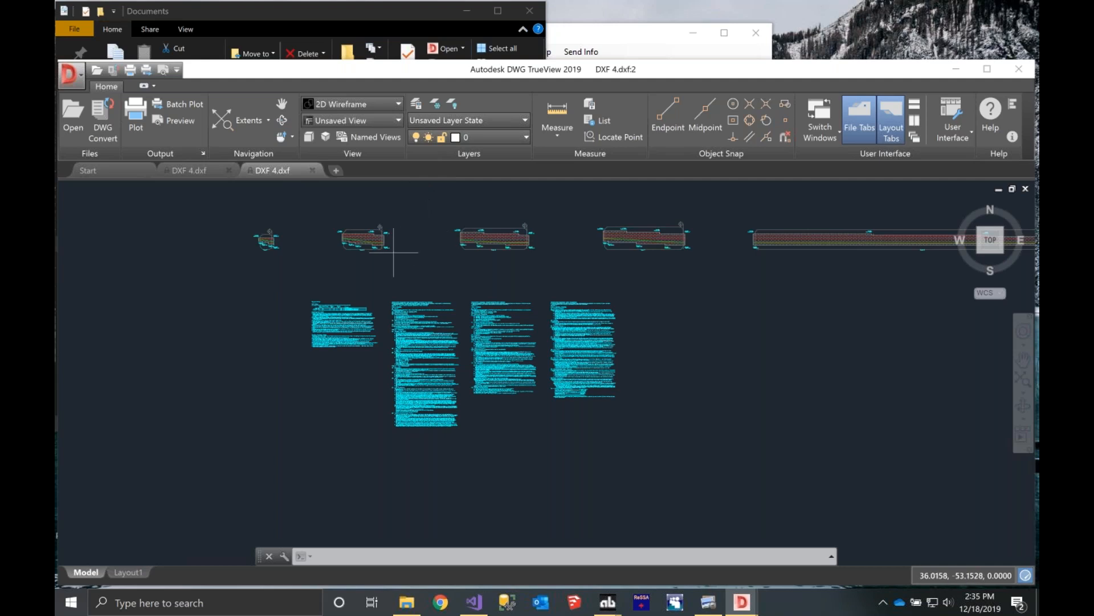
scroll(392, 270, "up", 2)
scroll(570, 216, "up", 8)
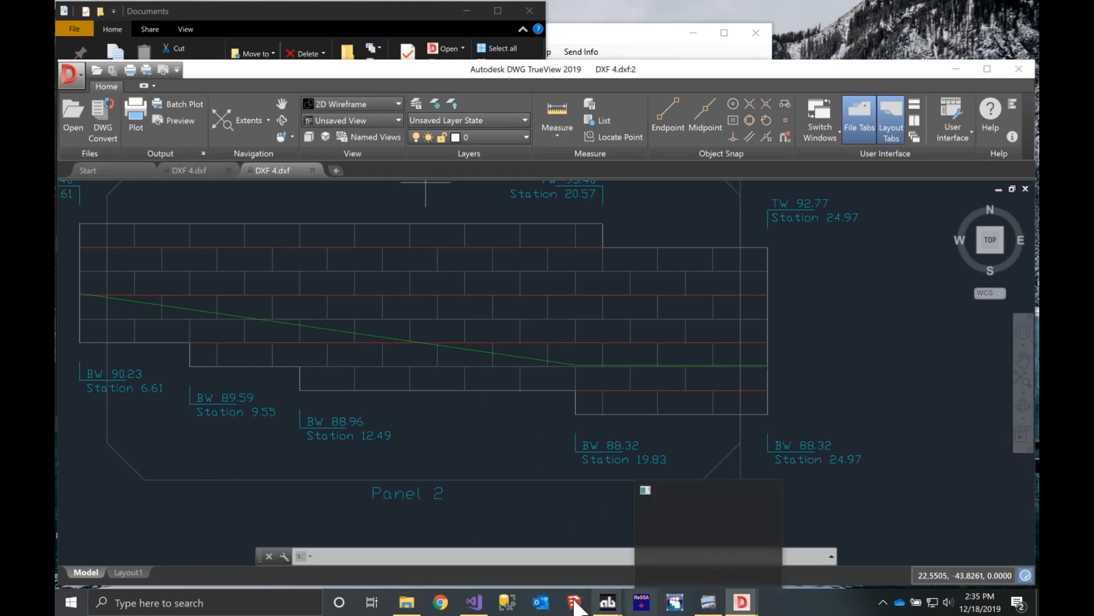
- Switch back to AB Walls 3D and close the DXF export window
mouse_move(607, 602)
left_click(672, 572)
left_click(278, 415)
left_click(608, 602)
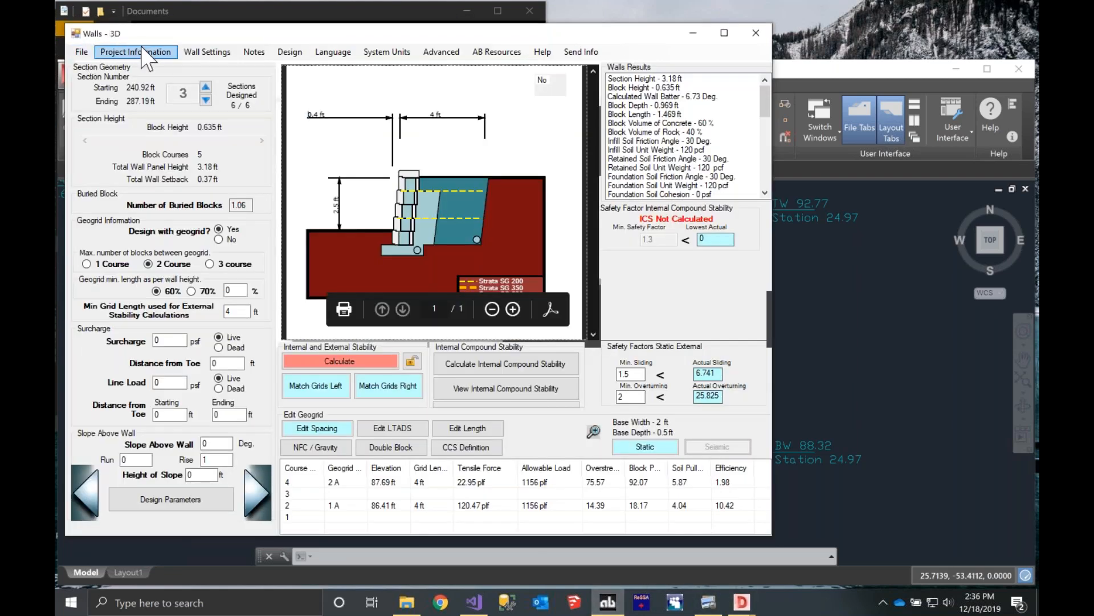
- Review the DXF layer names, color codes and line types in the AB Walls options
left_click(82, 51)
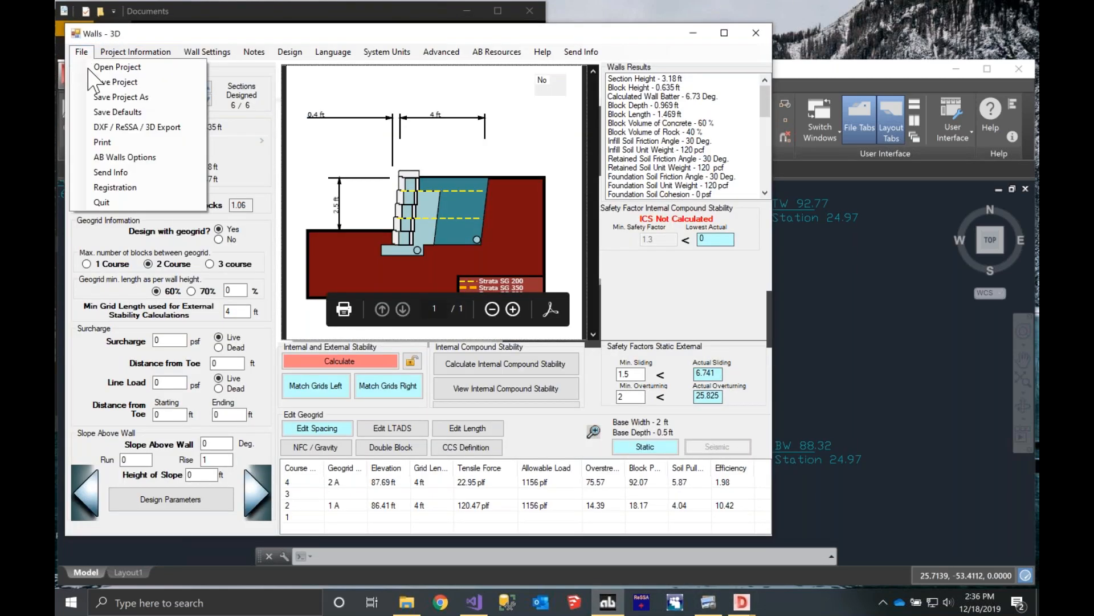
left_click(128, 156)
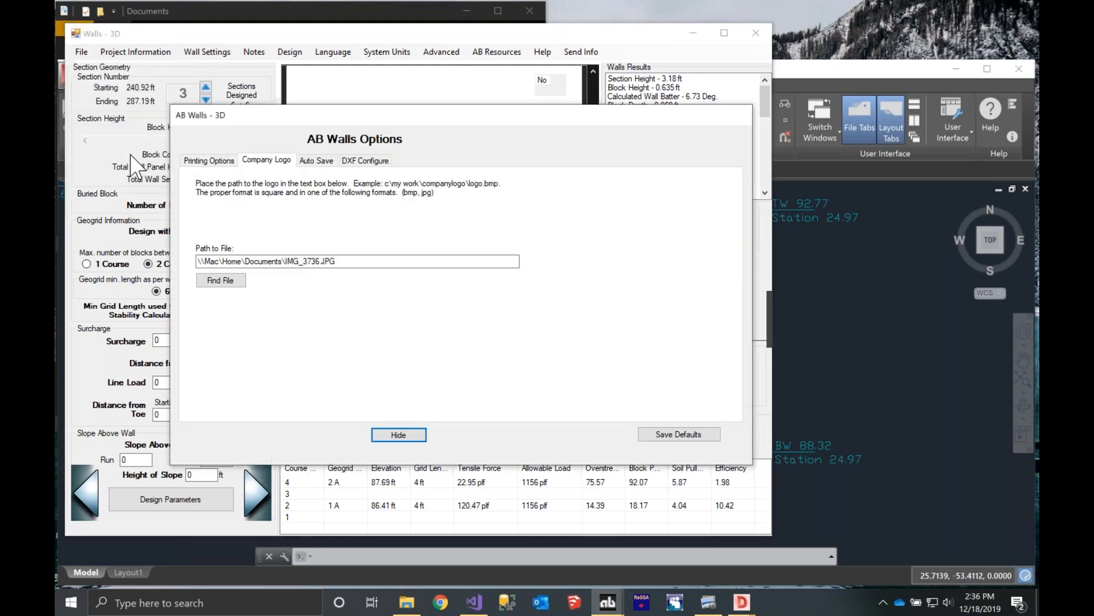
left_click(366, 161)
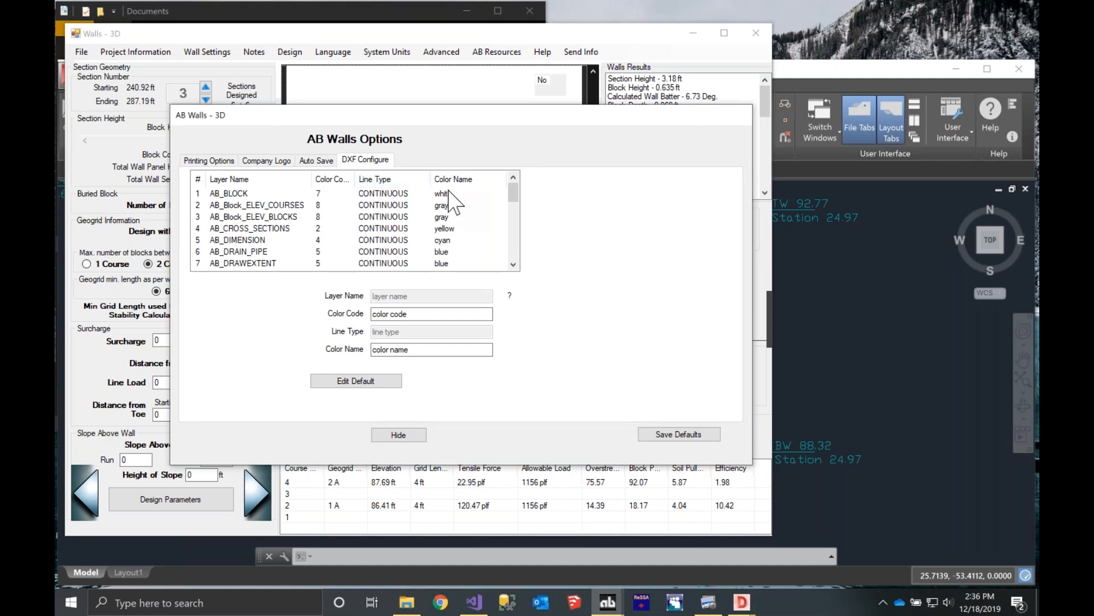
scroll(470, 207, "down", 1)
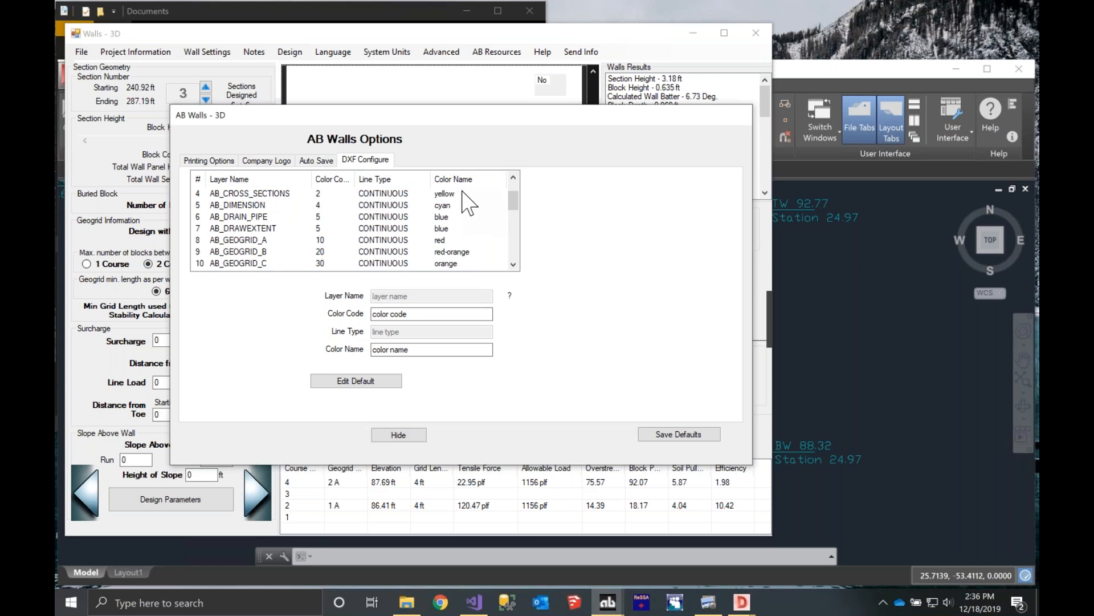
scroll(468, 201, "up", 1)
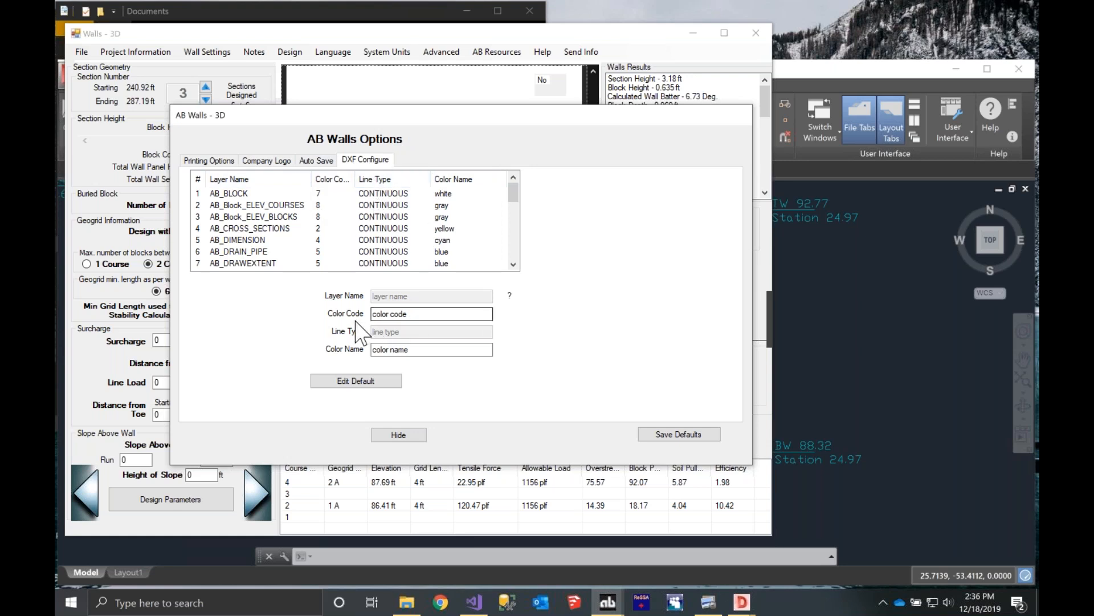
left_click(401, 436)
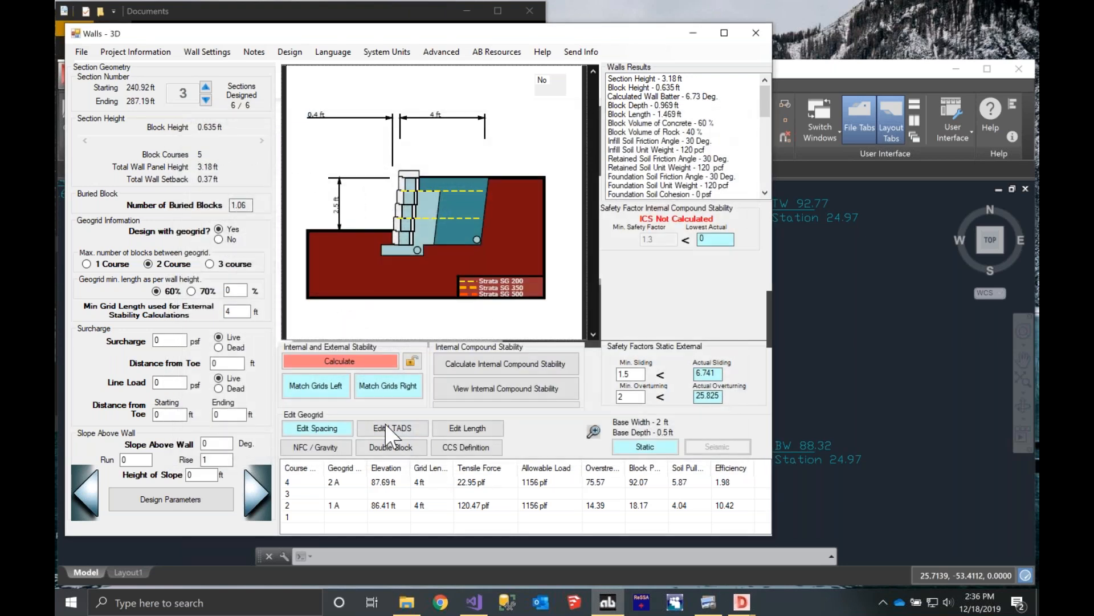
- Review the auto-save settings in the AB Walls options
left_click(83, 52)
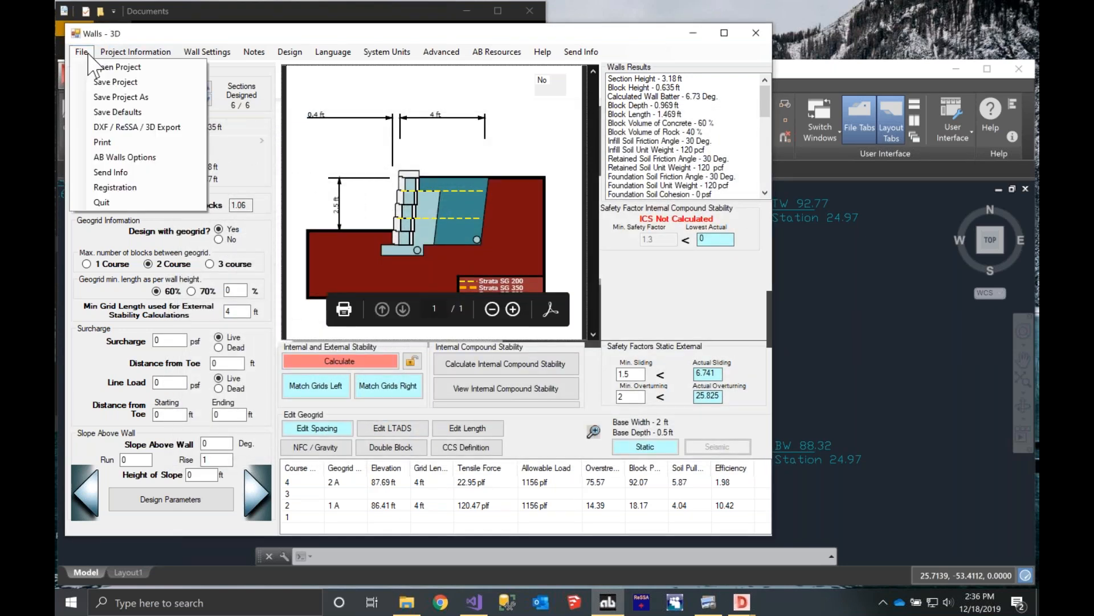
left_click(119, 159)
left_click(305, 162)
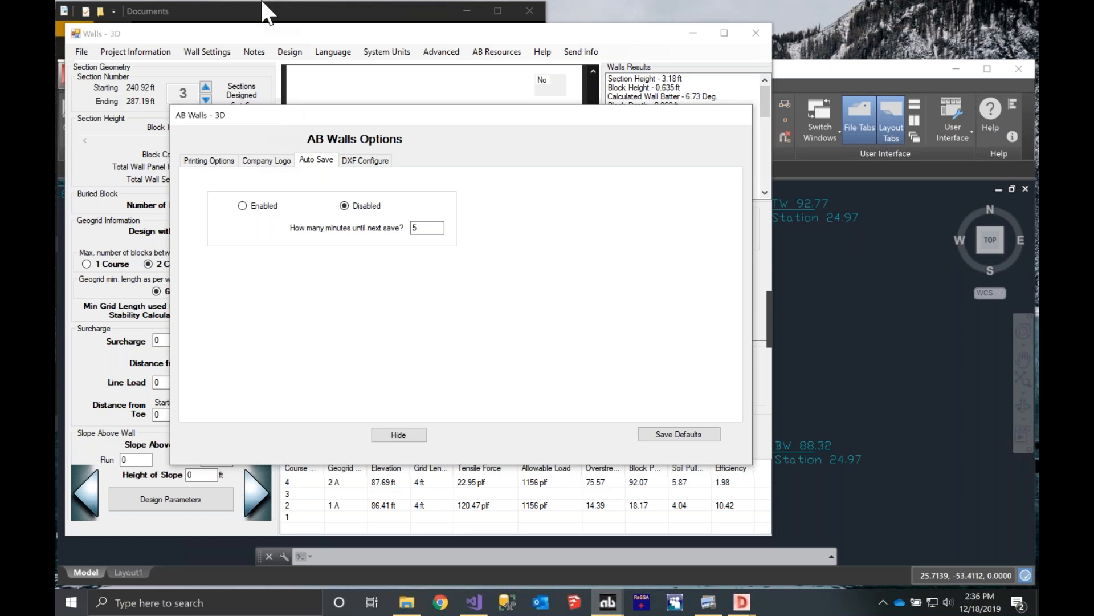
mouse_move(268, 2)
left_click(386, 437)
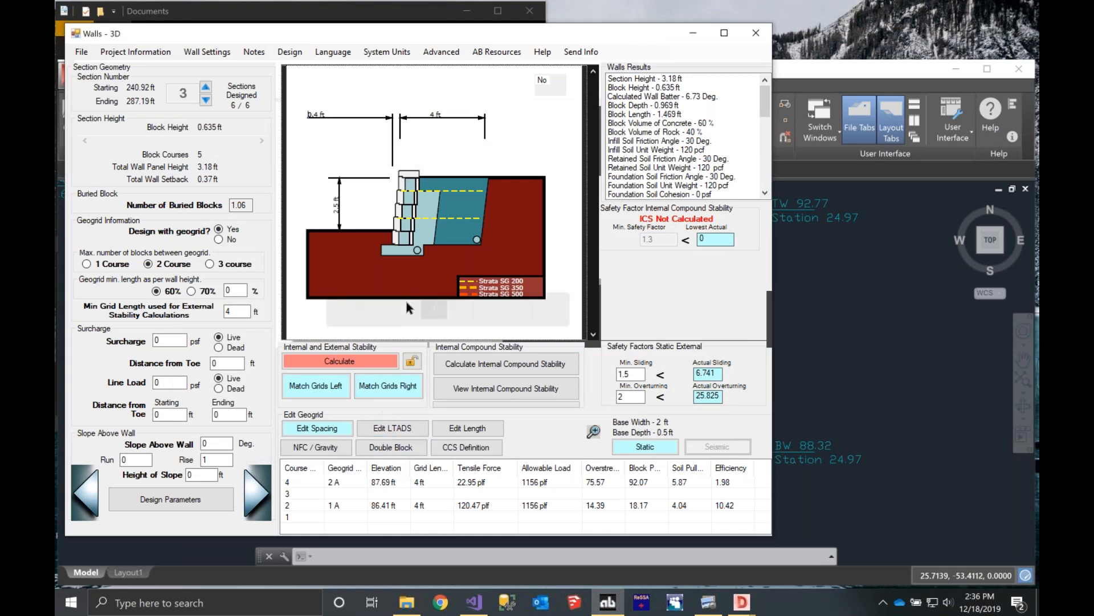
mouse_move(406, 302)
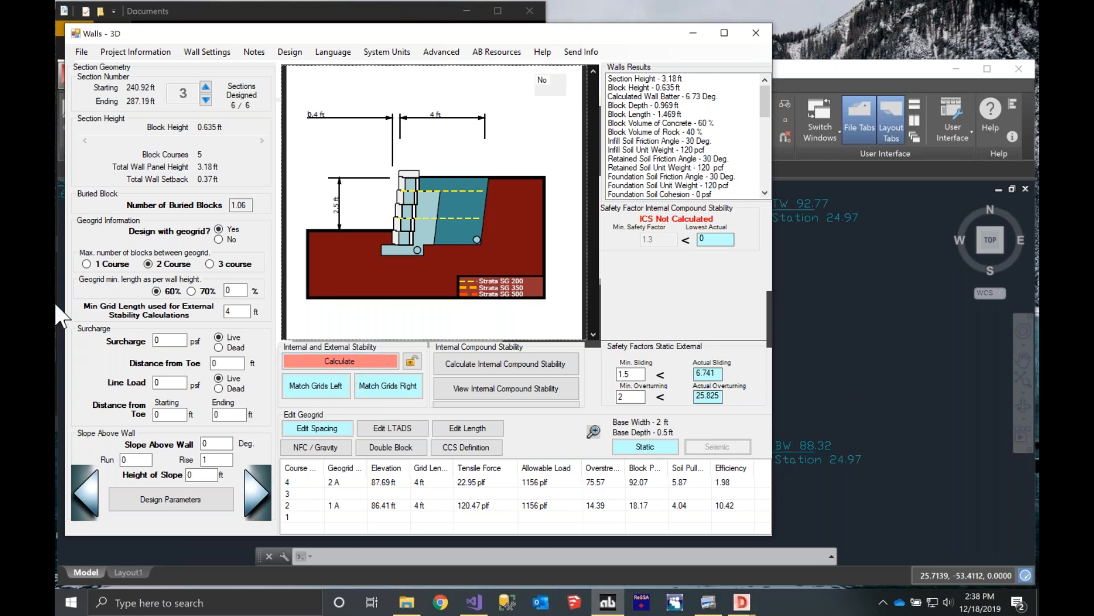
- Start a ReSSA export of wall section 3
left_click(80, 53)
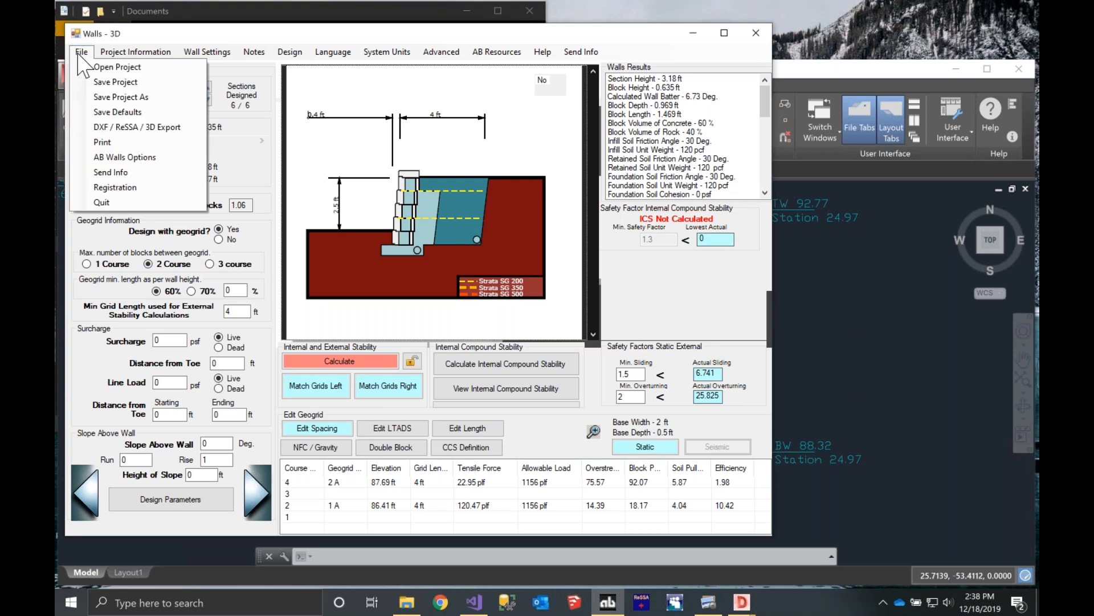
left_click(117, 131)
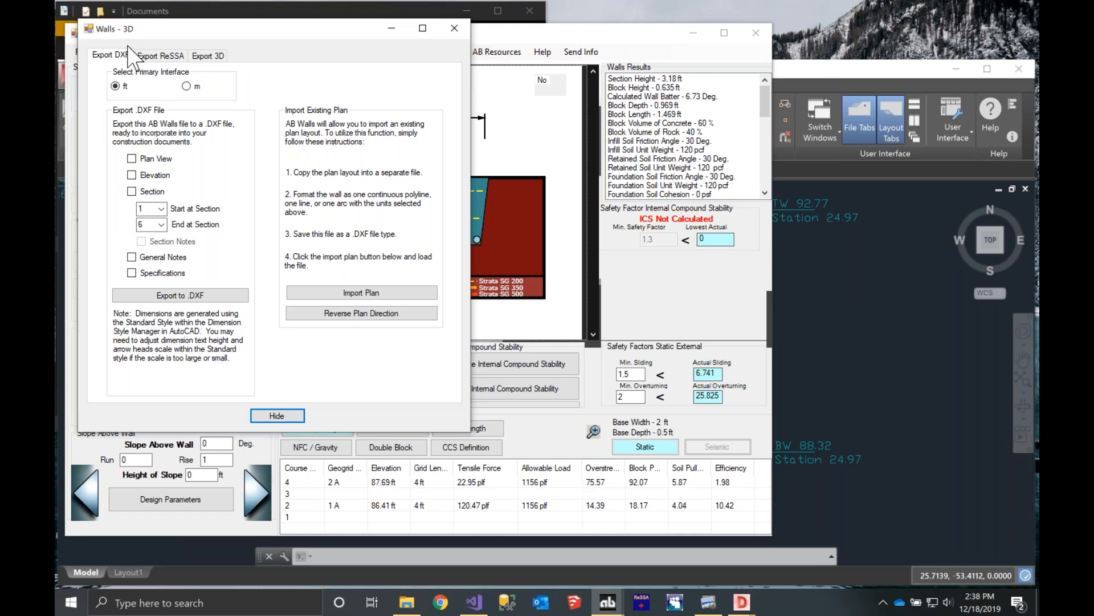
left_click(144, 57)
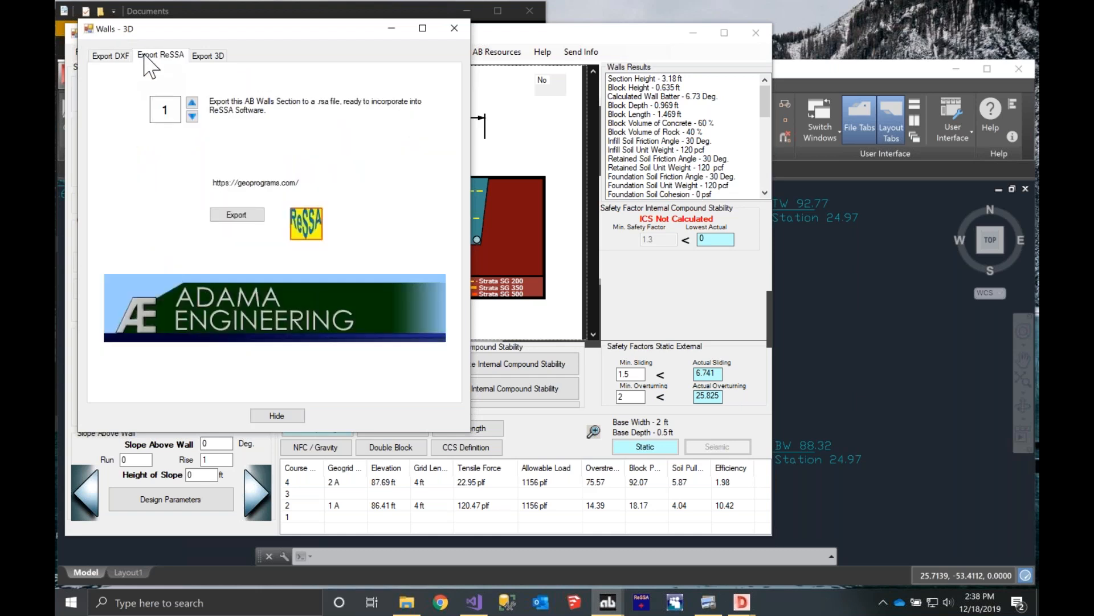
left_click(193, 103)
left_click(193, 102)
left_click(217, 212)
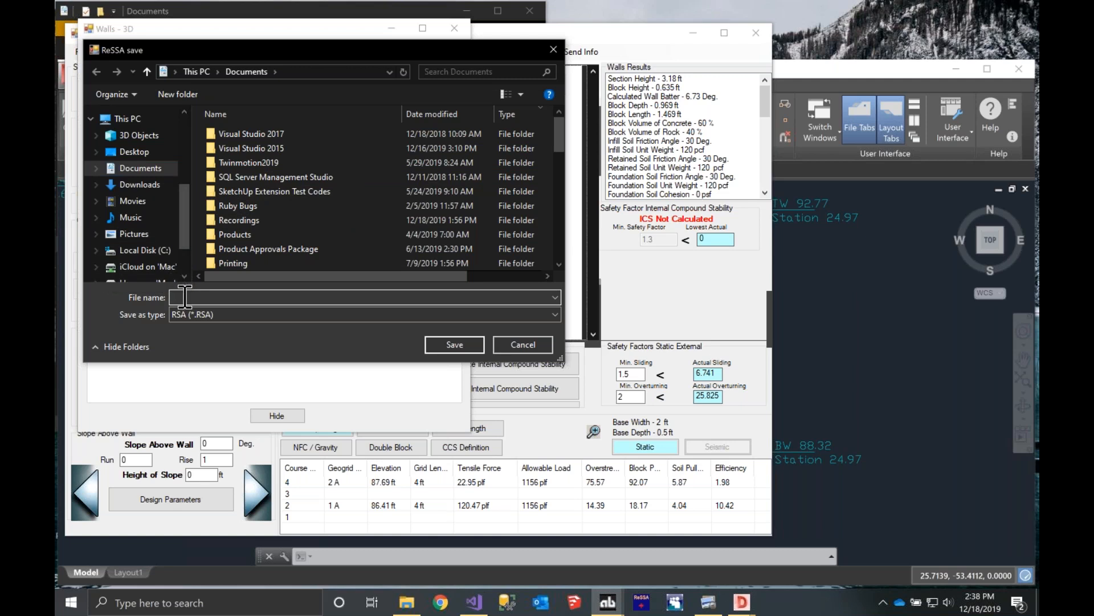
- Save the ReSSA export in the Documents folder as RessaExampleTest3 in RSA format
type("Rea\\")
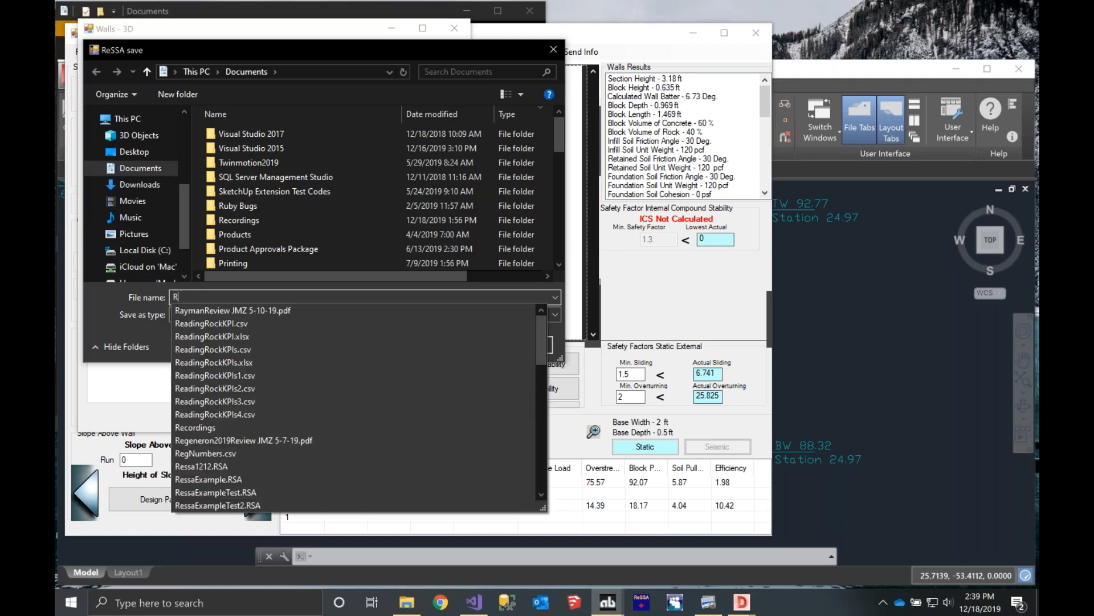
key("BackSpace")
key("BackSpace")
type("ssaE")
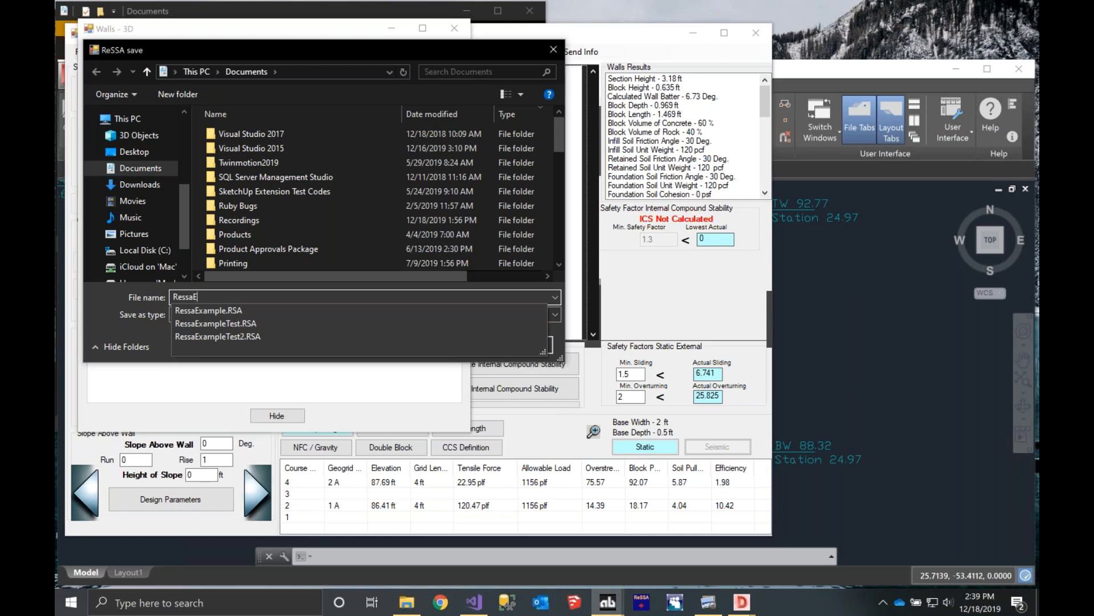
type("xampleTest3")
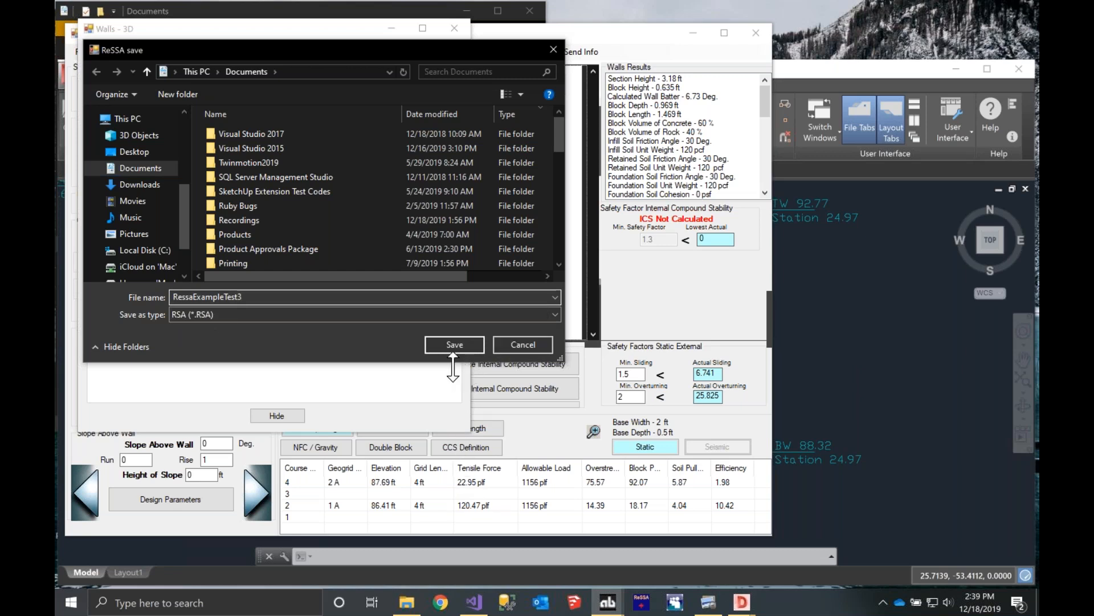
left_click(447, 341)
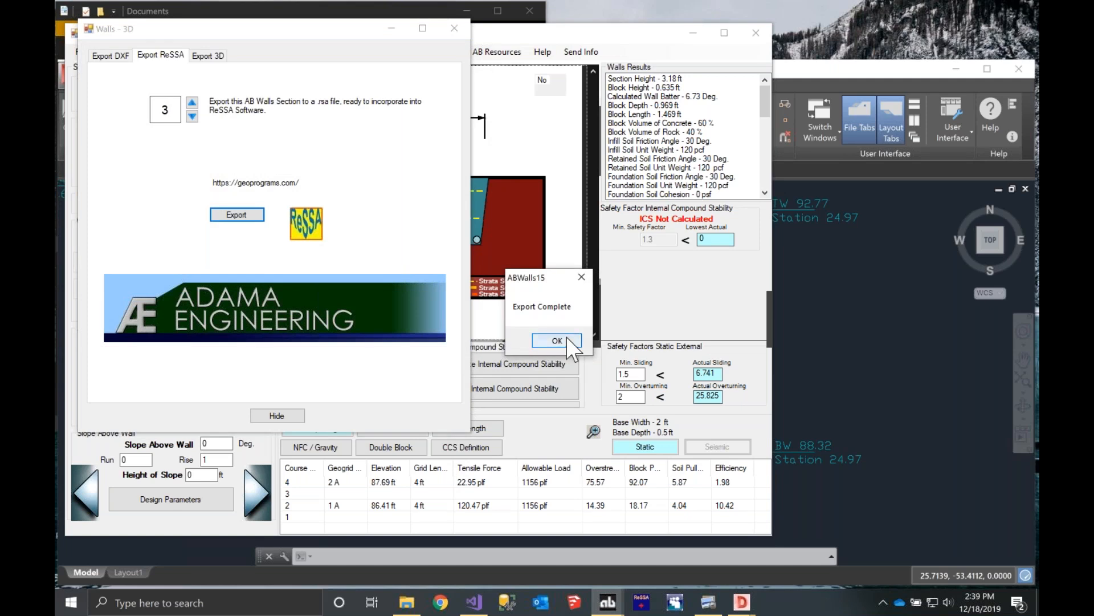
left_click(557, 340)
- Launch ReSSA+ and accept its disclaimer to enter the program
left_click(638, 603)
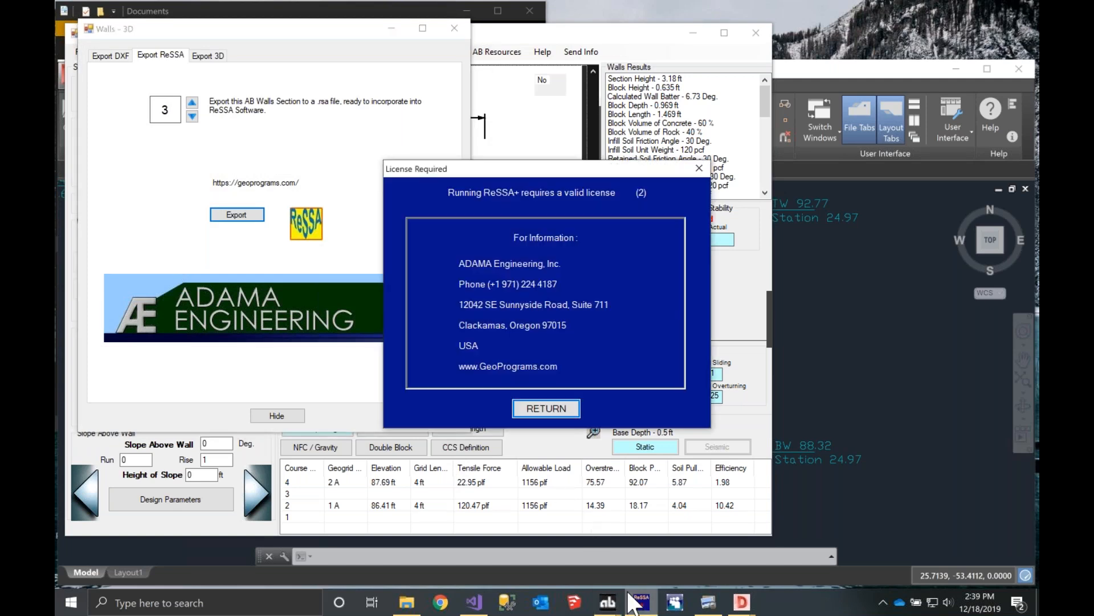
left_click(521, 409)
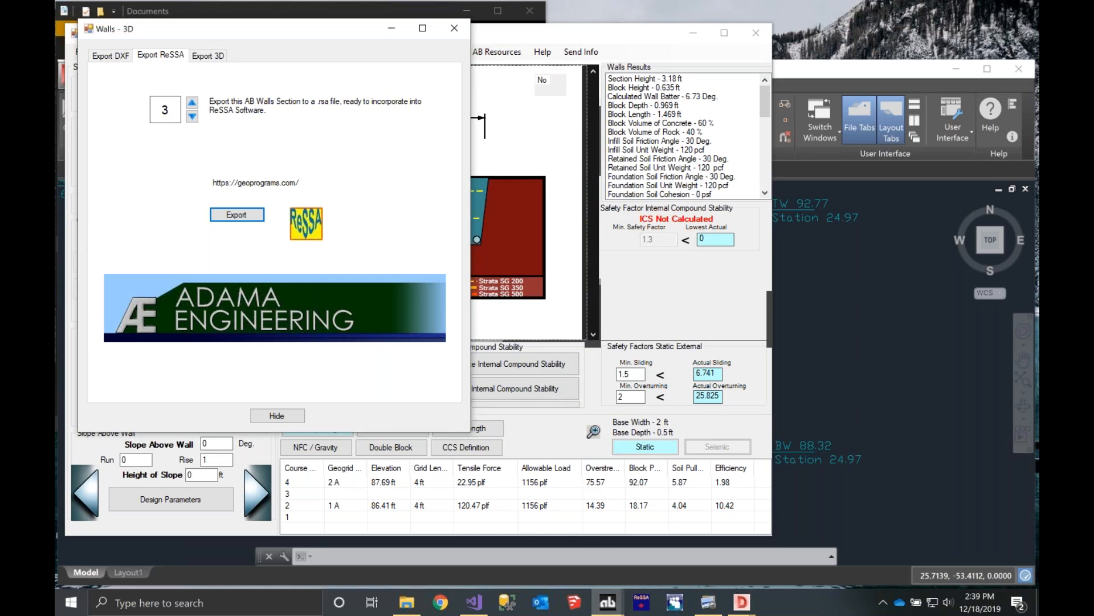
left_click(641, 603)
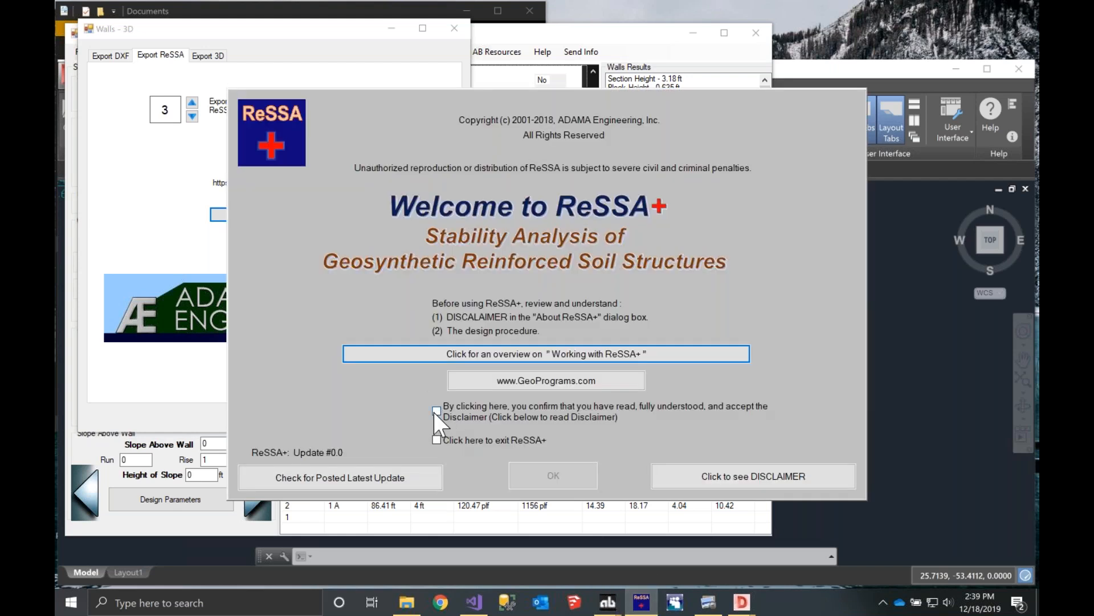
left_click(436, 411)
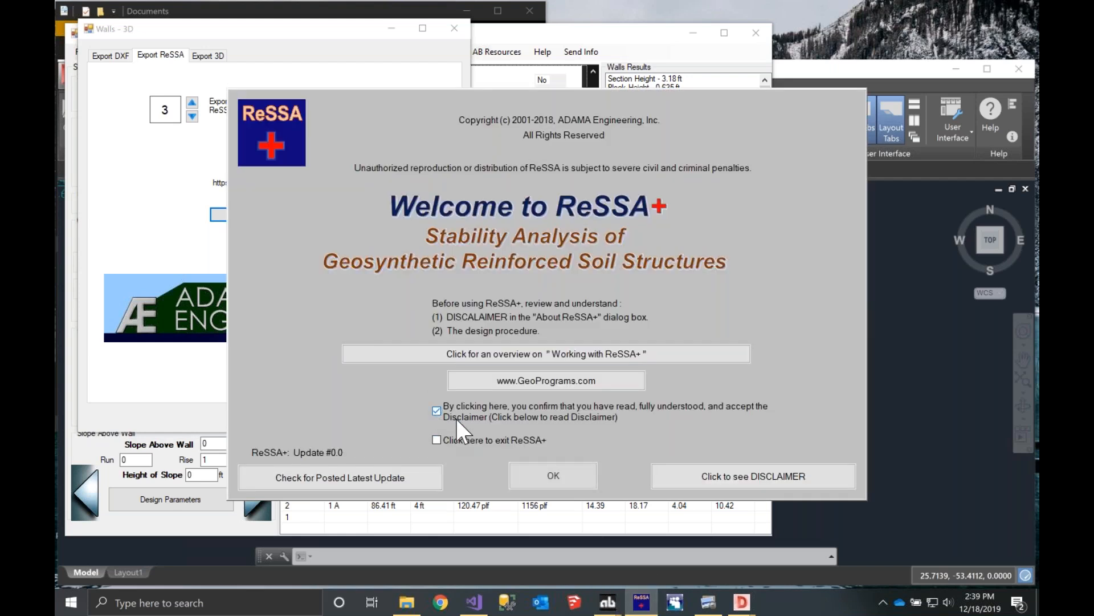
left_click(548, 474)
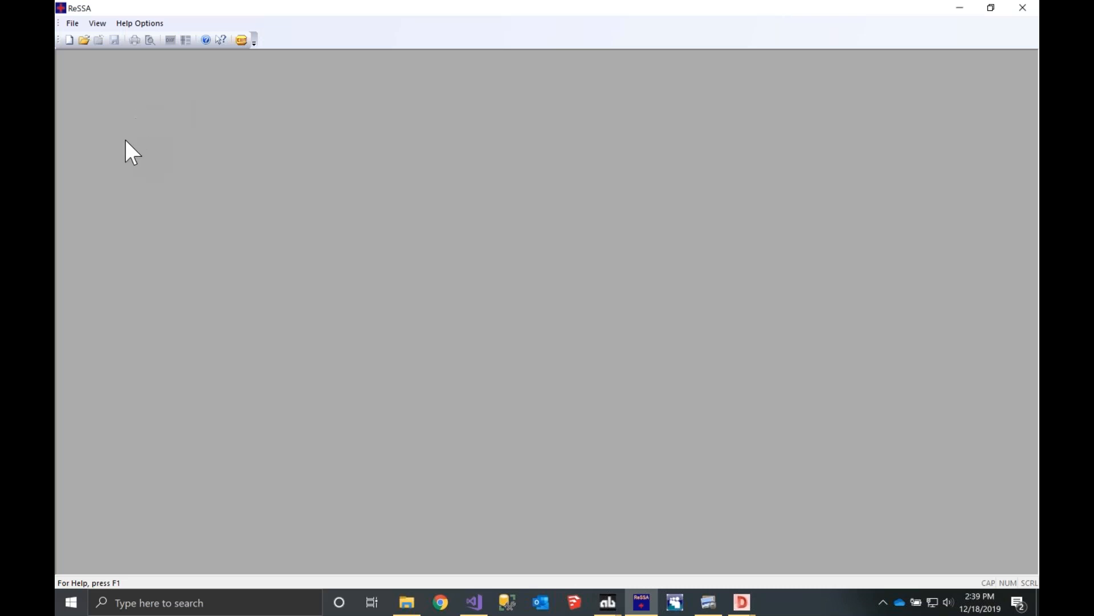
- Create a new ReSSA project and import RessaExampleTest3.RSA from Documents with the toe at coordinates 0, 0
left_click(69, 40)
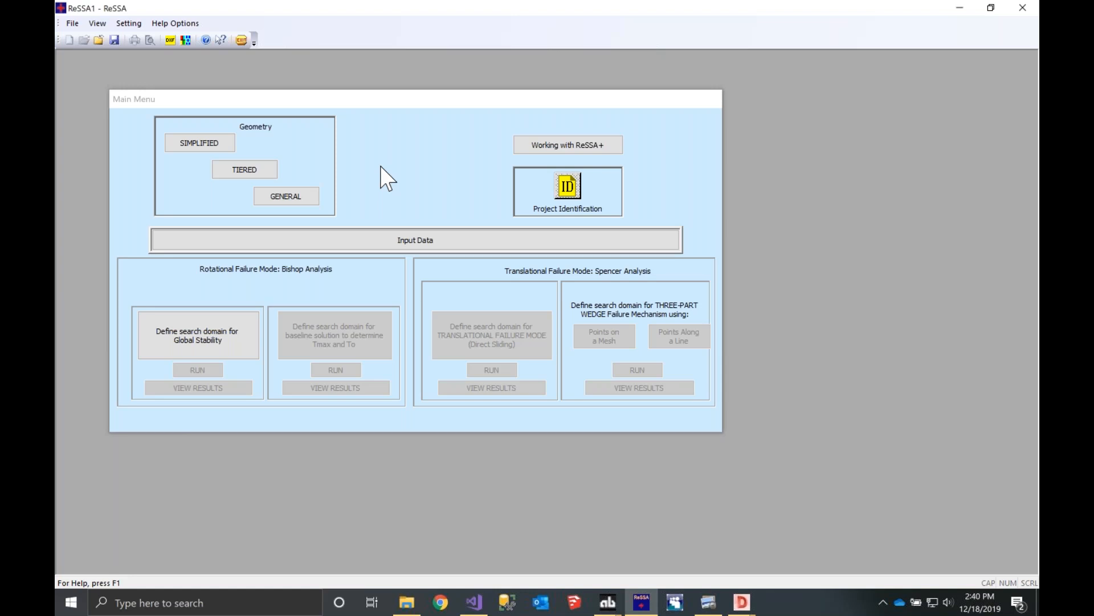
left_click(185, 40)
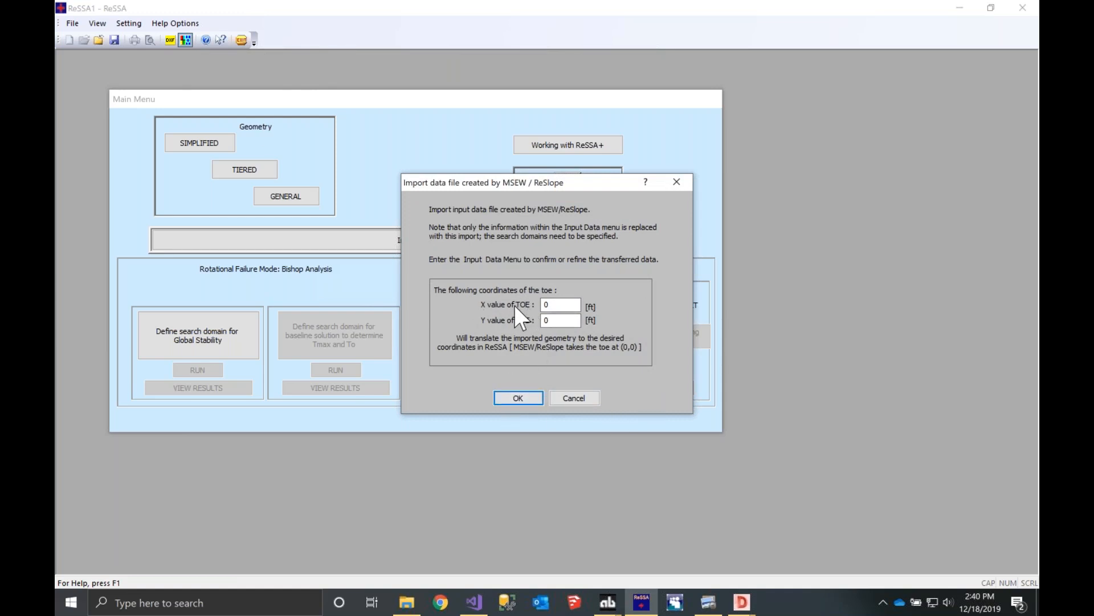
left_click(524, 395)
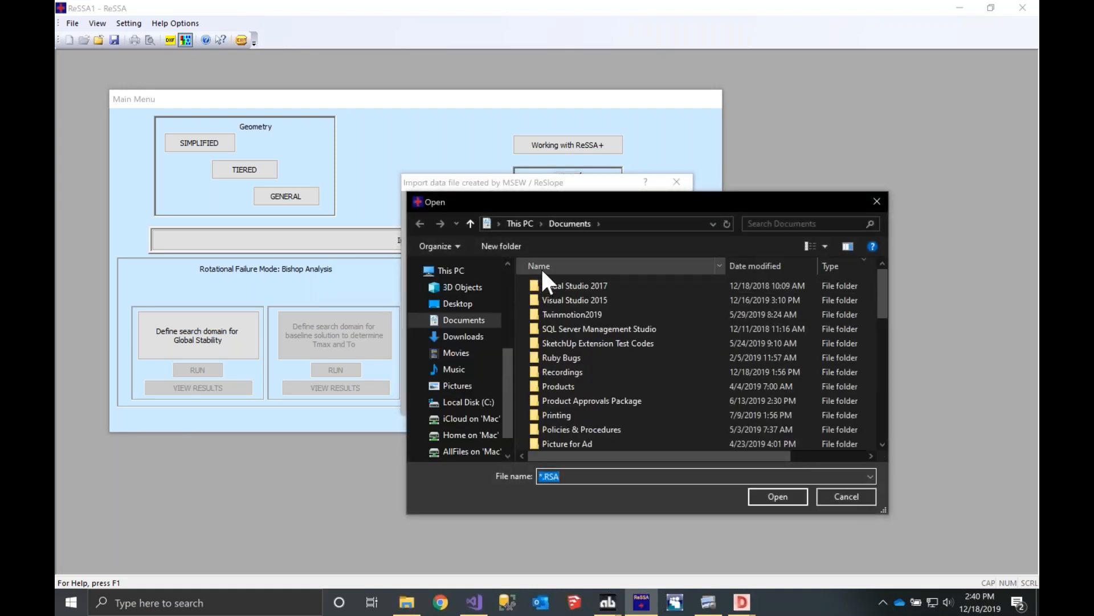
scroll(563, 377, "down", 2)
scroll(730, 301, "up", 2)
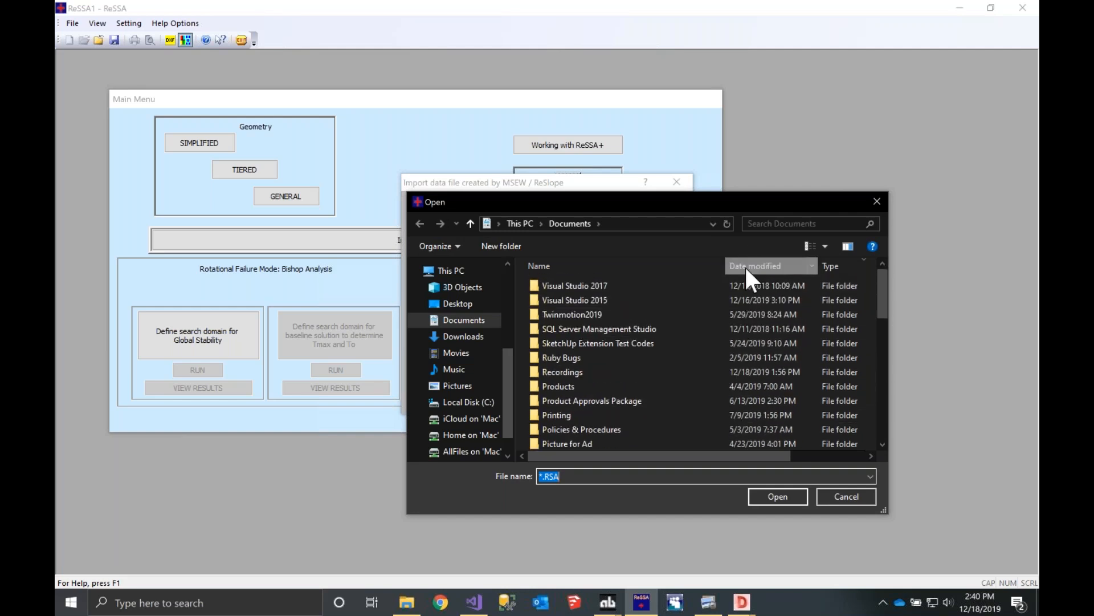
left_click(745, 265)
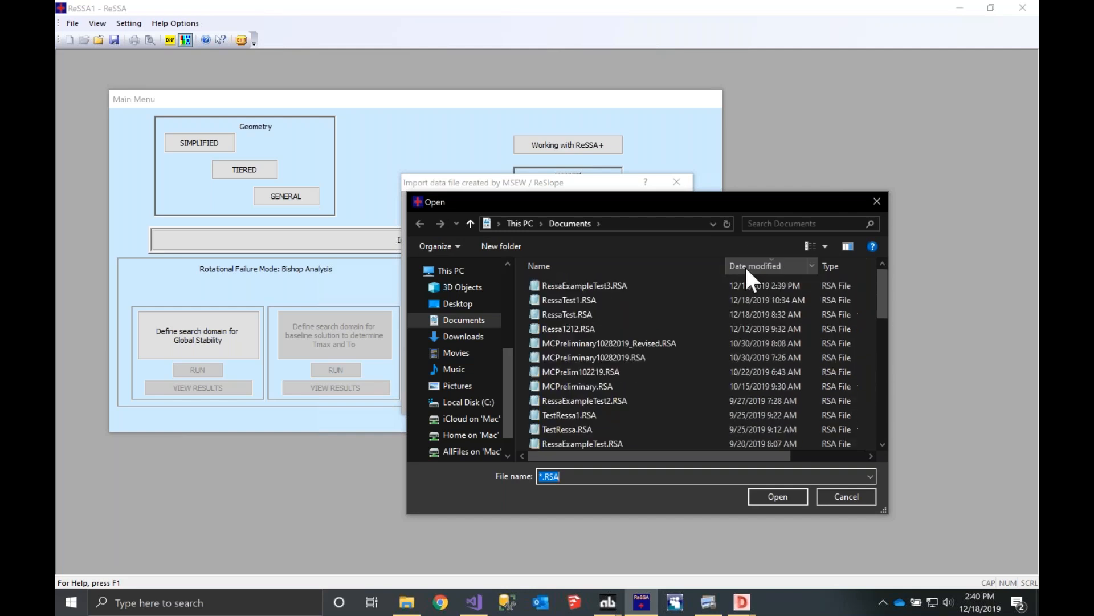
left_click(604, 286)
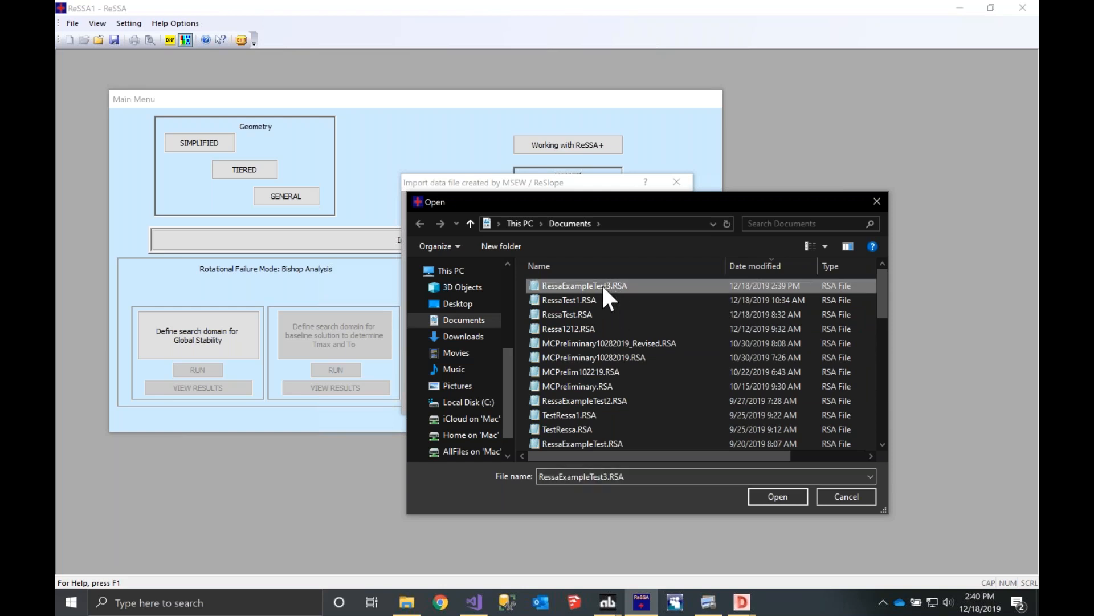
left_click(760, 490)
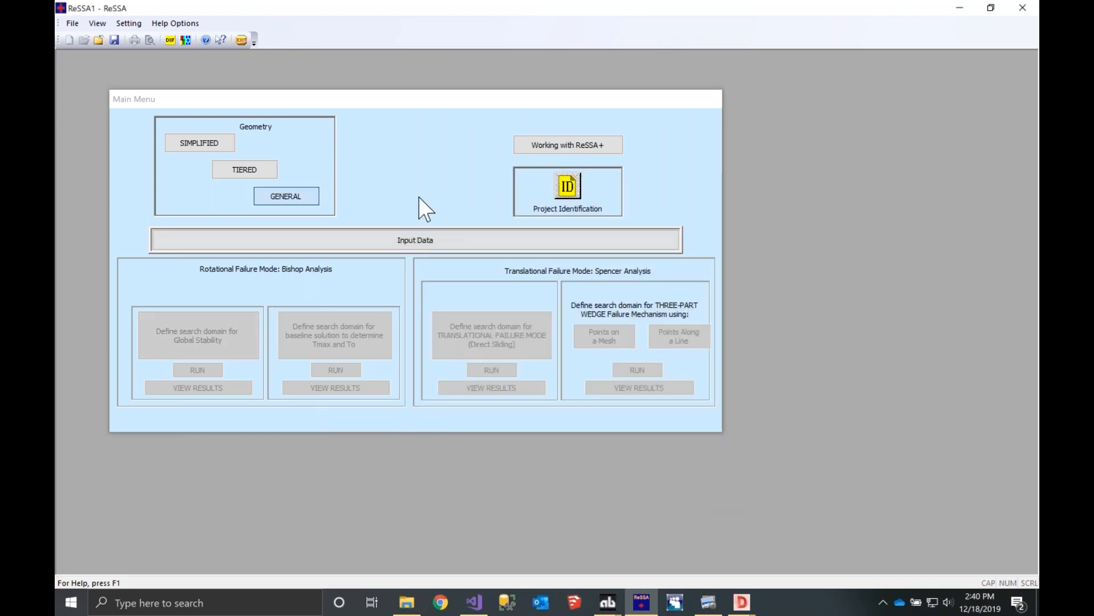
- Enter the general geometry input data menu to confirm the imported data, and return to the main menu
left_click(412, 238)
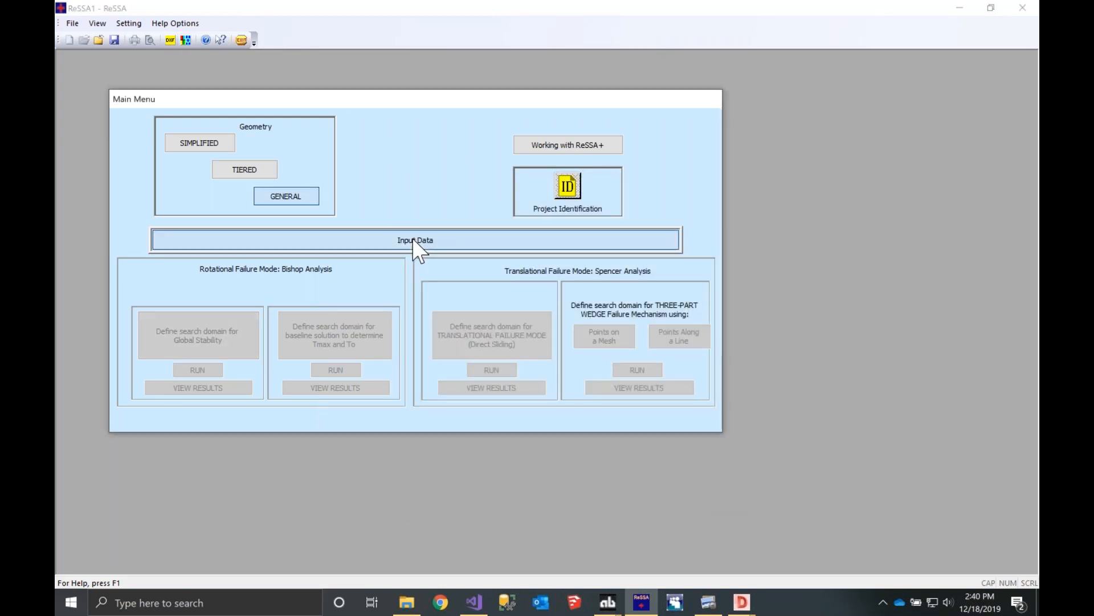
left_click(442, 238)
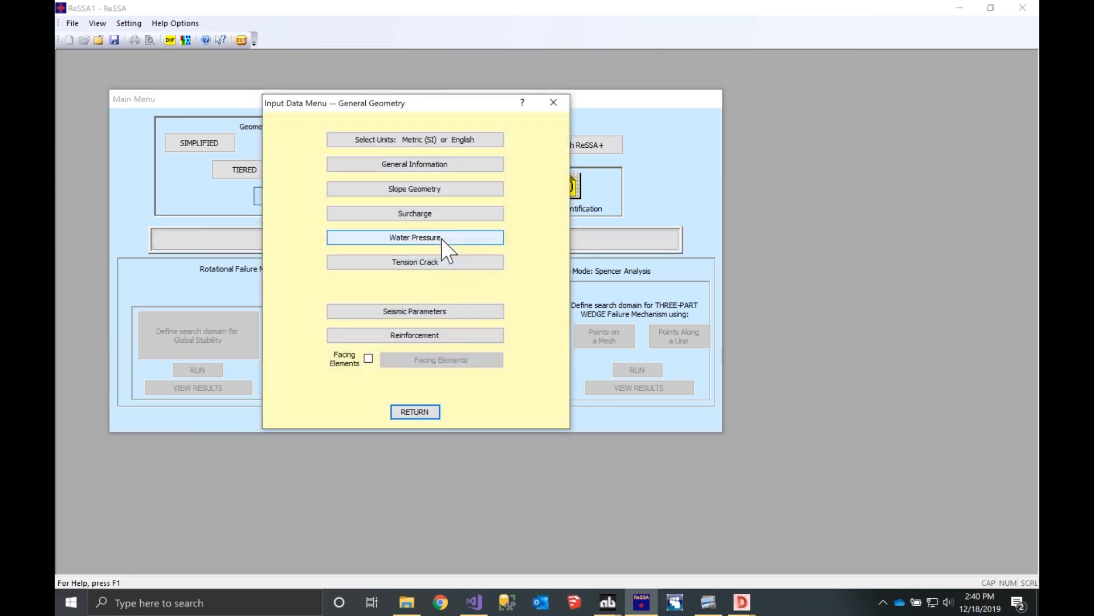
left_click(424, 412)
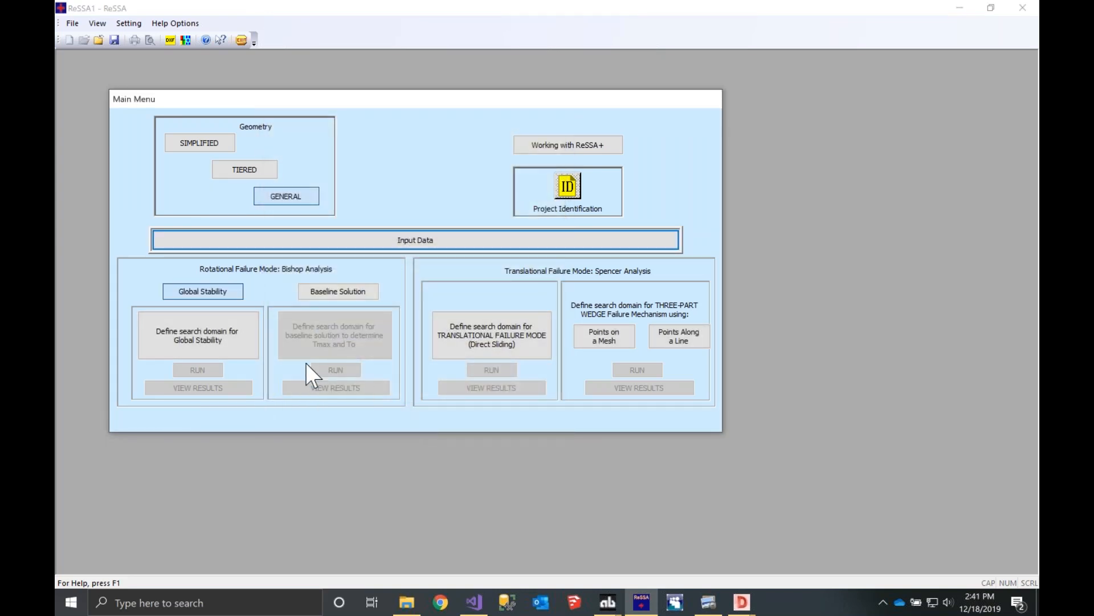
- Define the global stability search domain with X3 at -11 ft and X1 at 1.8 ft, and run the Bishop analysis
left_click(181, 351)
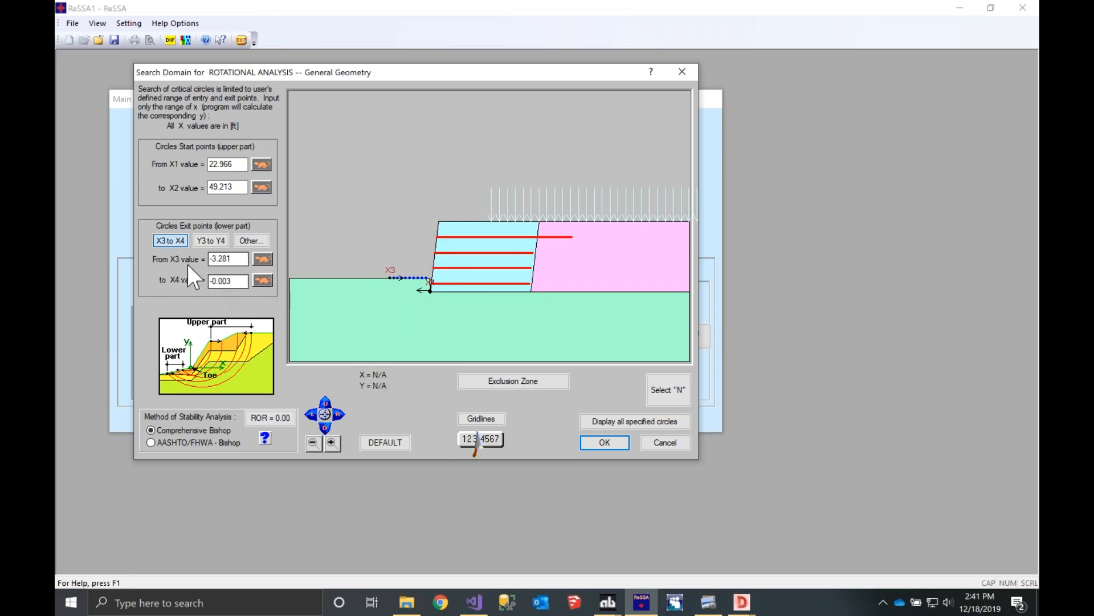
left_click(263, 260)
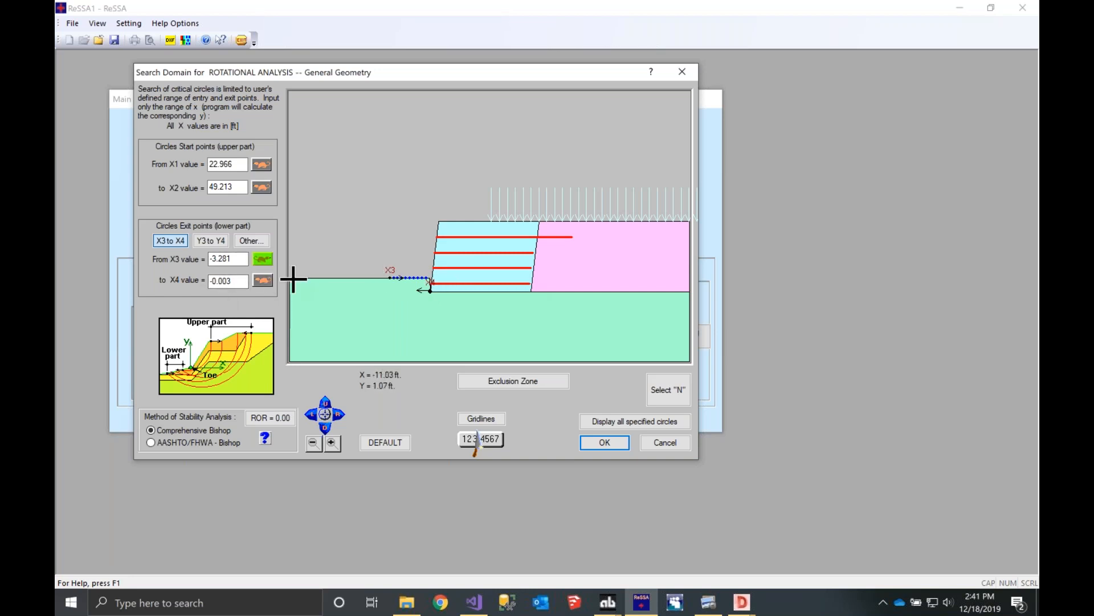
left_click(292, 277)
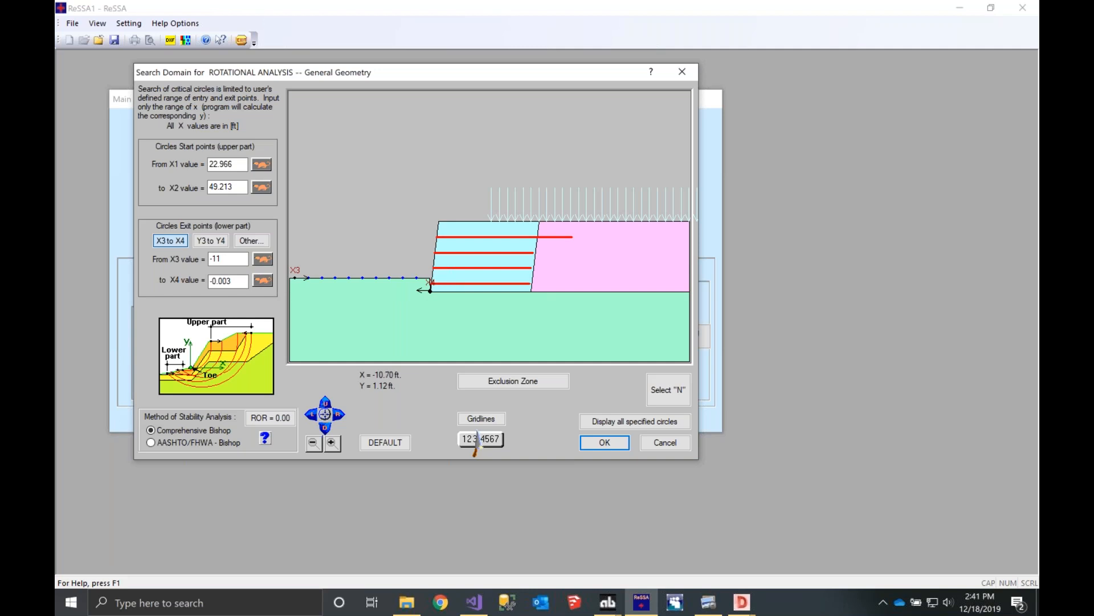
left_click(261, 165)
left_click(452, 221)
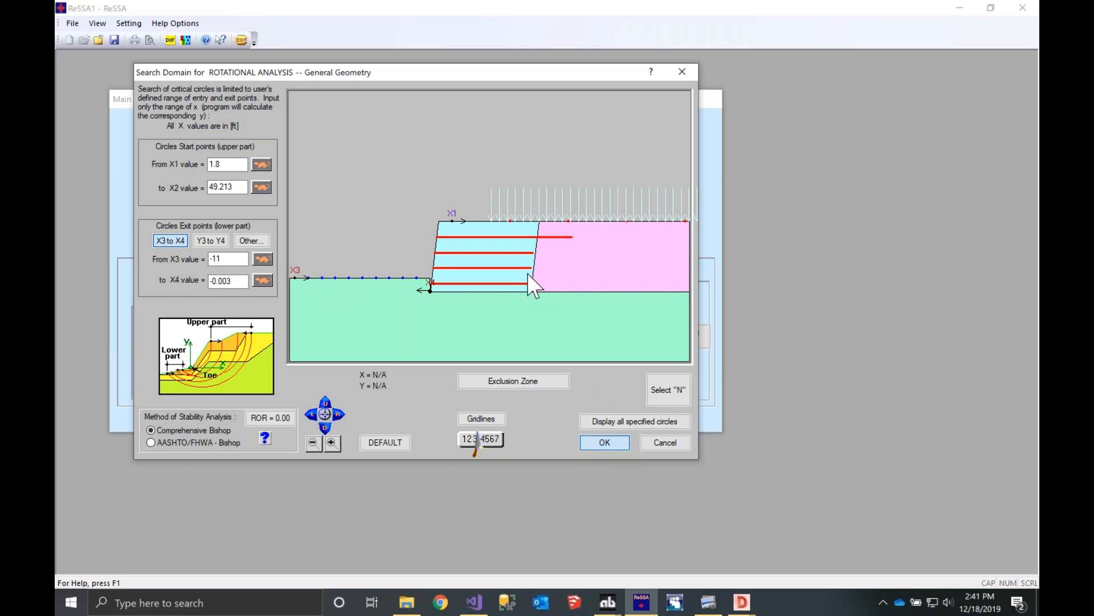
left_click(592, 444)
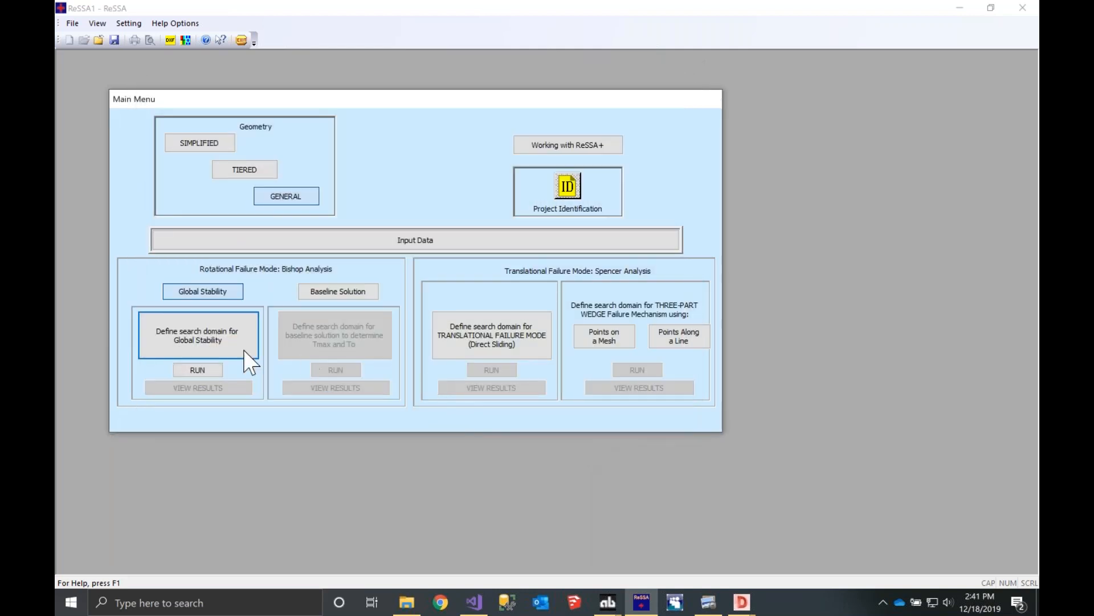
left_click(187, 370)
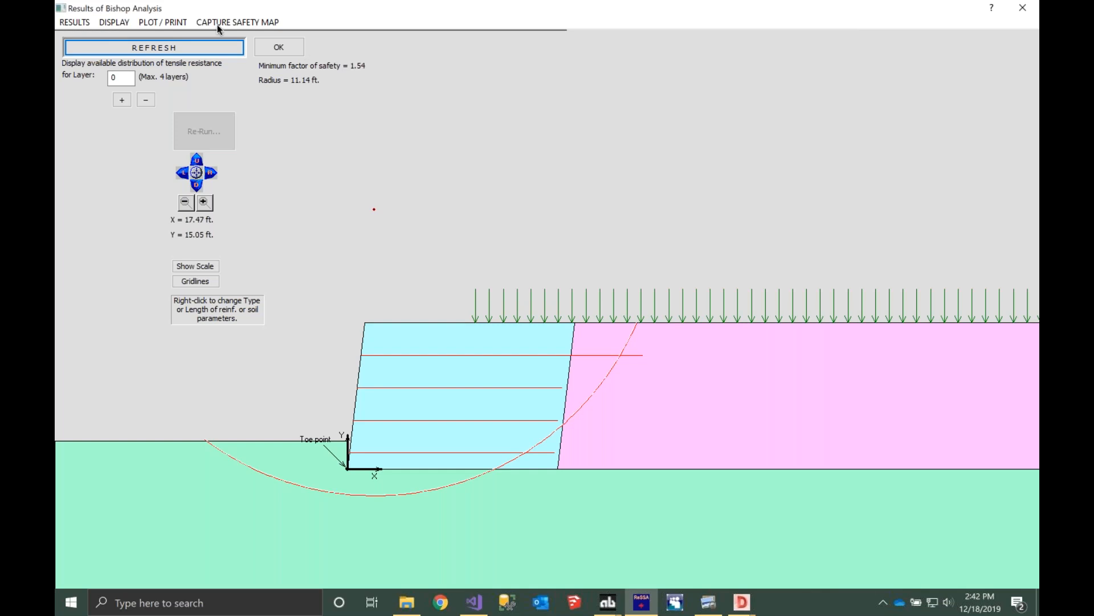
- Close the Bishop analysis results and exit ReSSA without saving the project
left_click(1024, 7)
left_click(1024, 8)
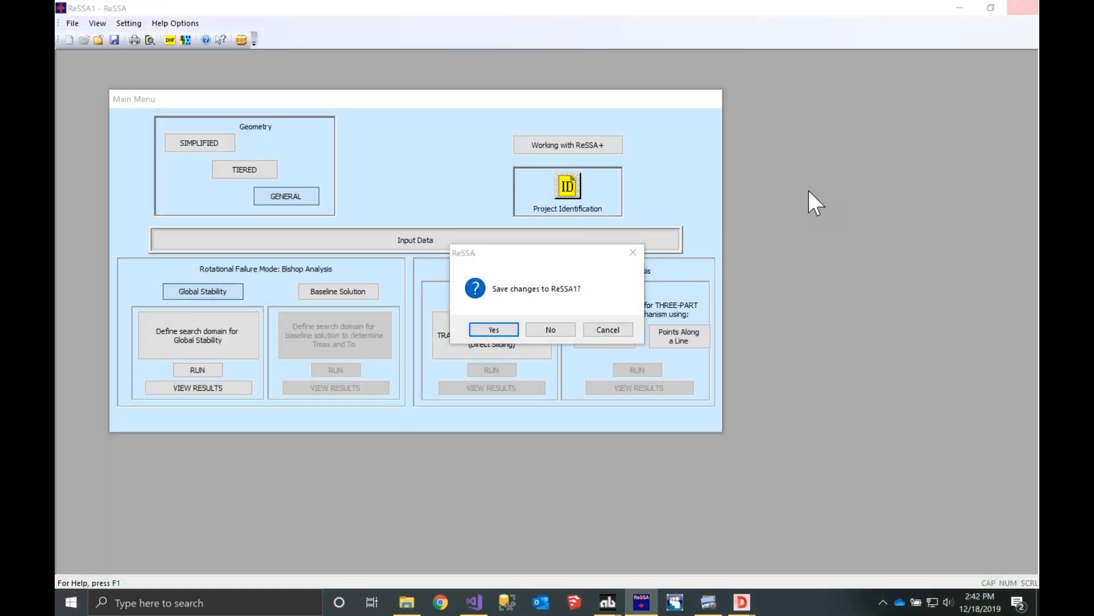
left_click(547, 330)
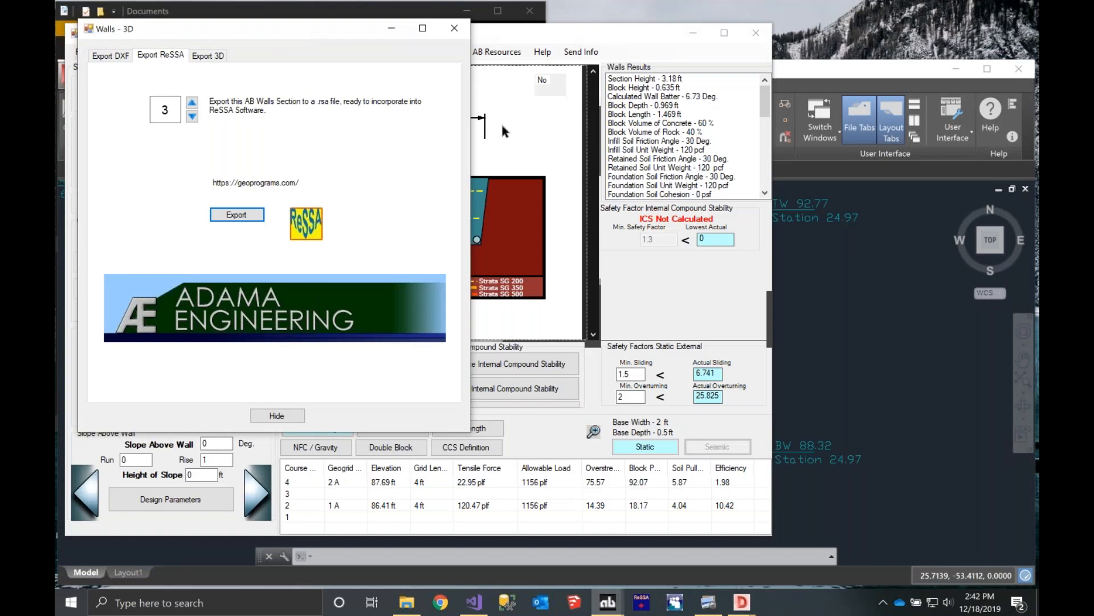
- Close the ReSSA export window in AB Walls and reopen the export window on its 3D export options
left_click(458, 29)
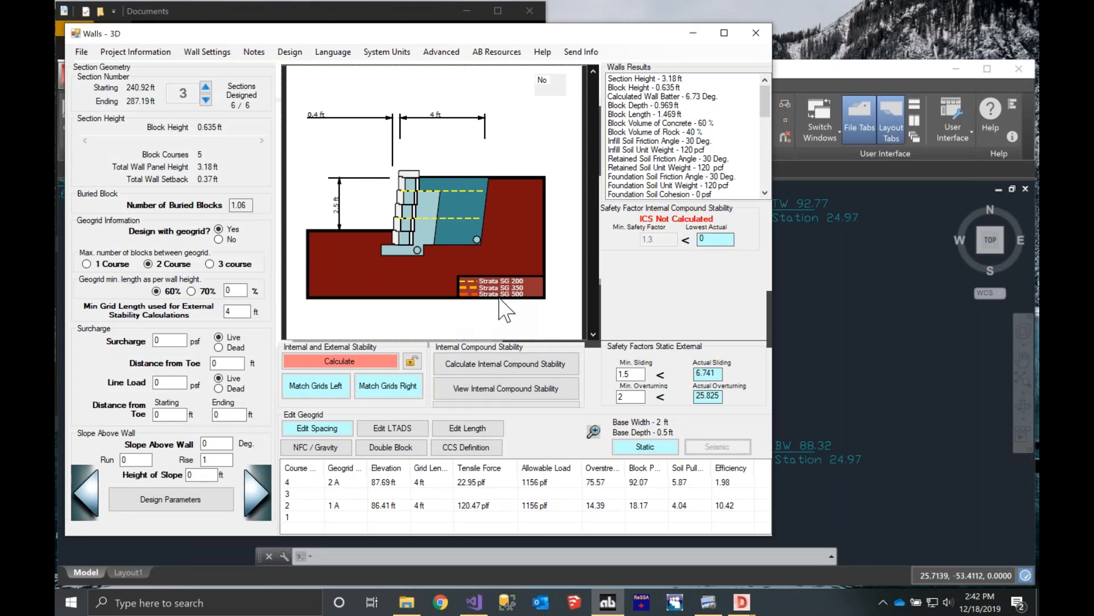
left_click(81, 52)
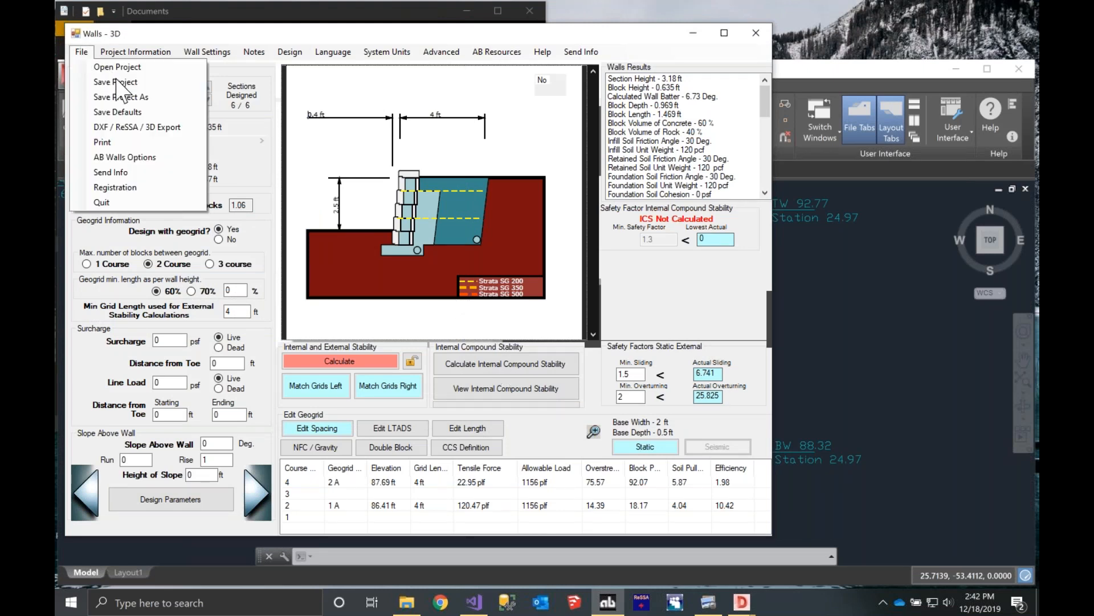
left_click(132, 126)
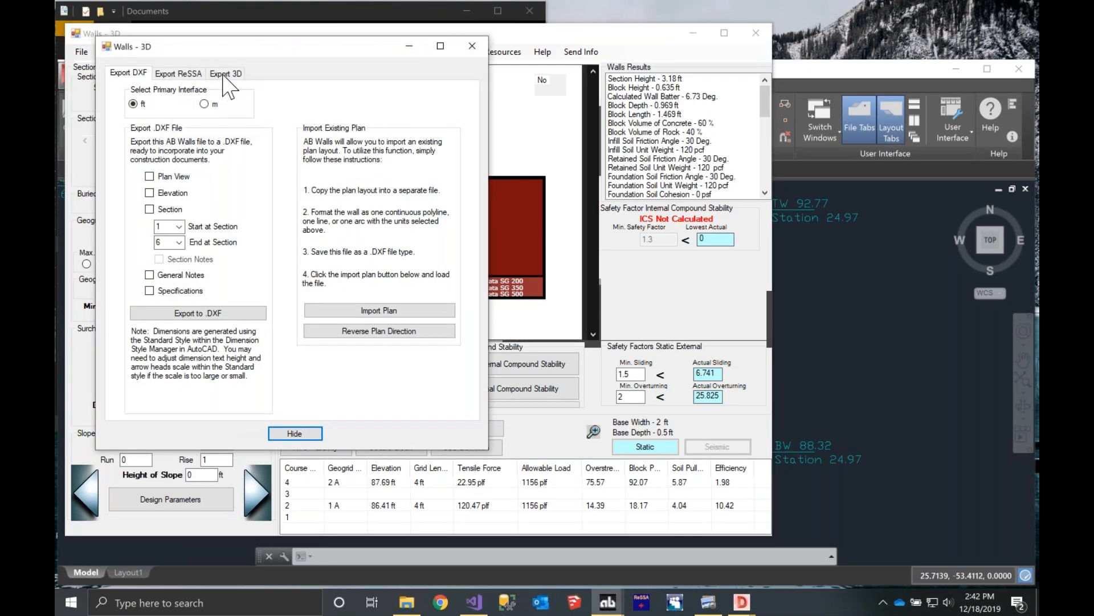
left_click(225, 73)
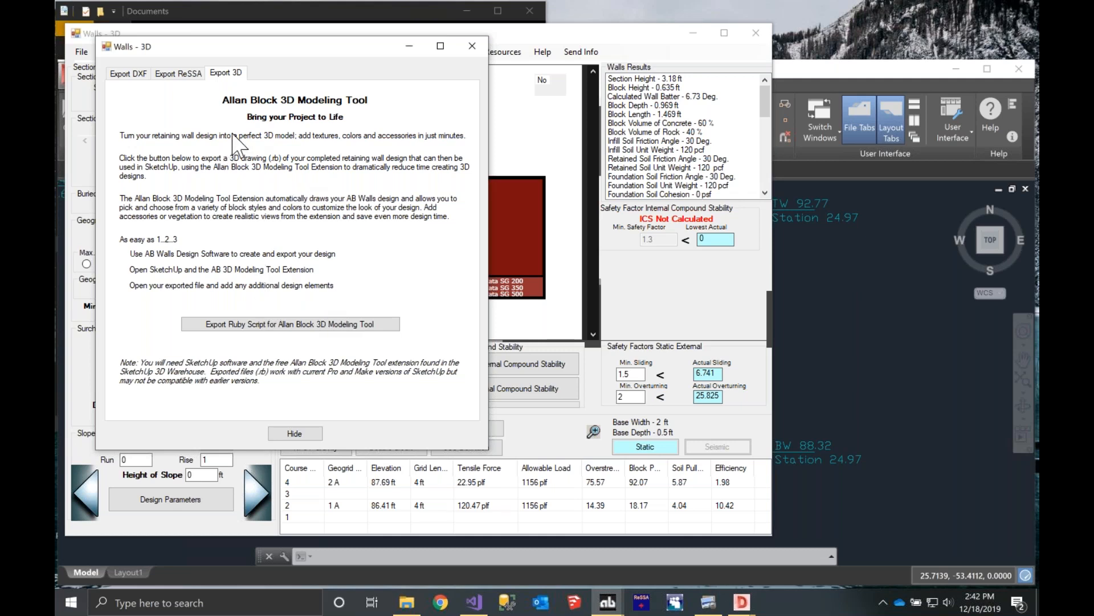
- Go back to the wall's plan worksheet and bring the 3D export window to the front again
left_click(640, 318)
left_click(84, 494)
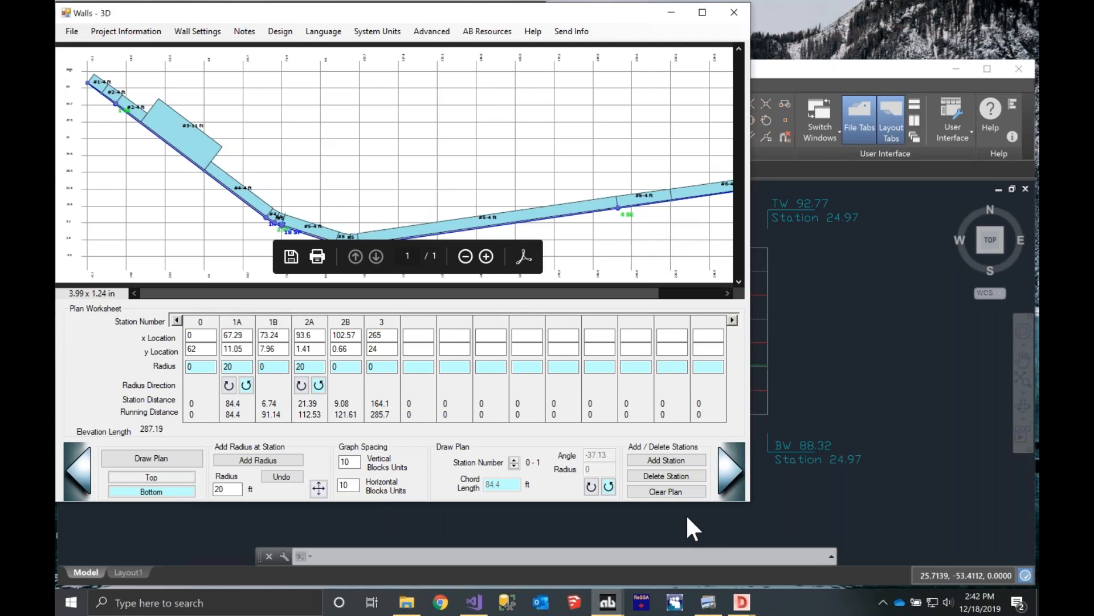
left_click(615, 605)
left_click(645, 559)
left_click(600, 600)
left_click(543, 542)
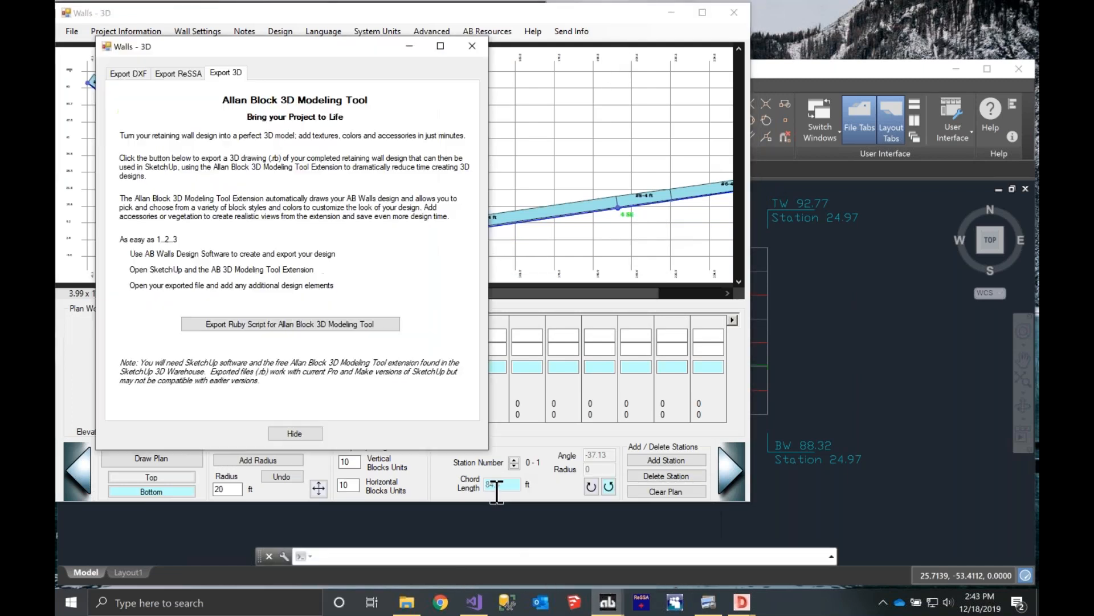
- Export the Ruby script for the Allan Block 3D Modeling Tool to Documents as wallexample3.rb
left_click(254, 324)
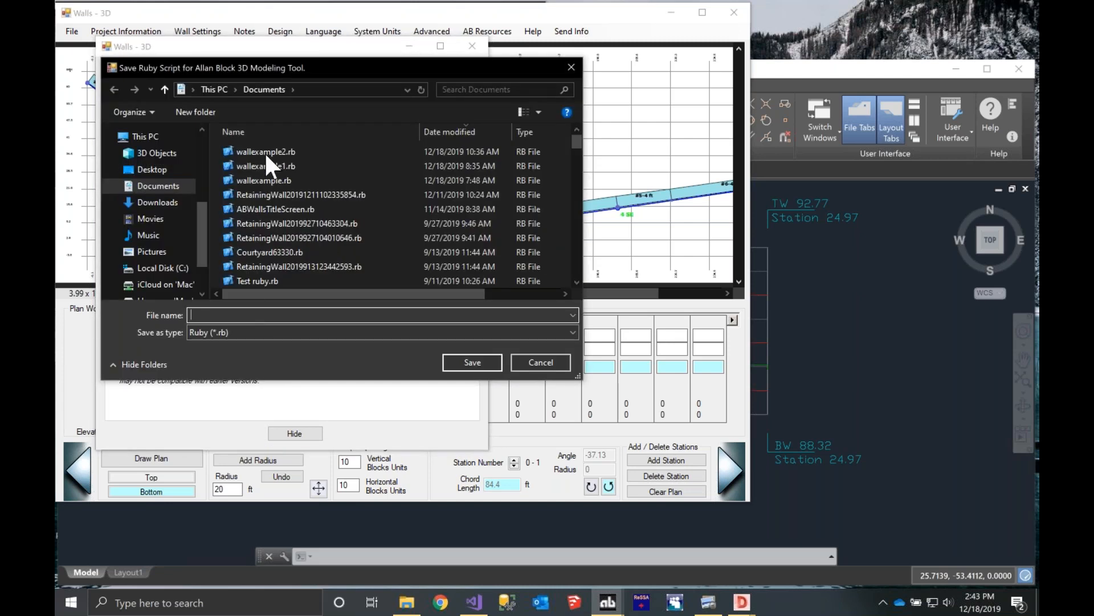
left_click(264, 152)
left_click(242, 315)
left_click(241, 314)
key("BackSpace")
type("3")
key("Return")
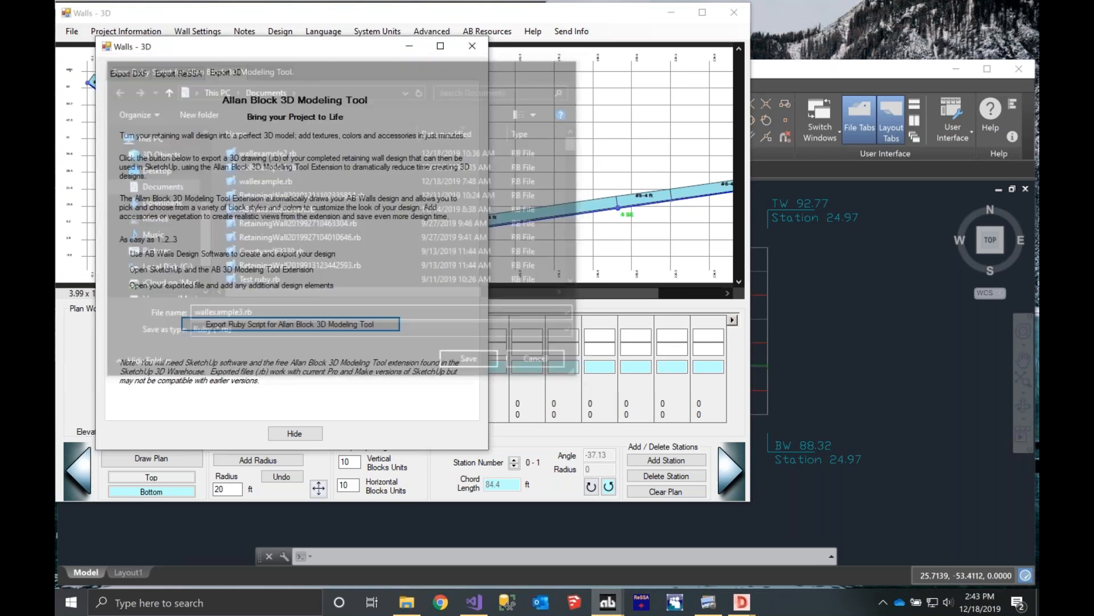
left_click(538, 341)
- Launch SketchUp Make with the default template and delete the scale figure from the new model
left_click(575, 602)
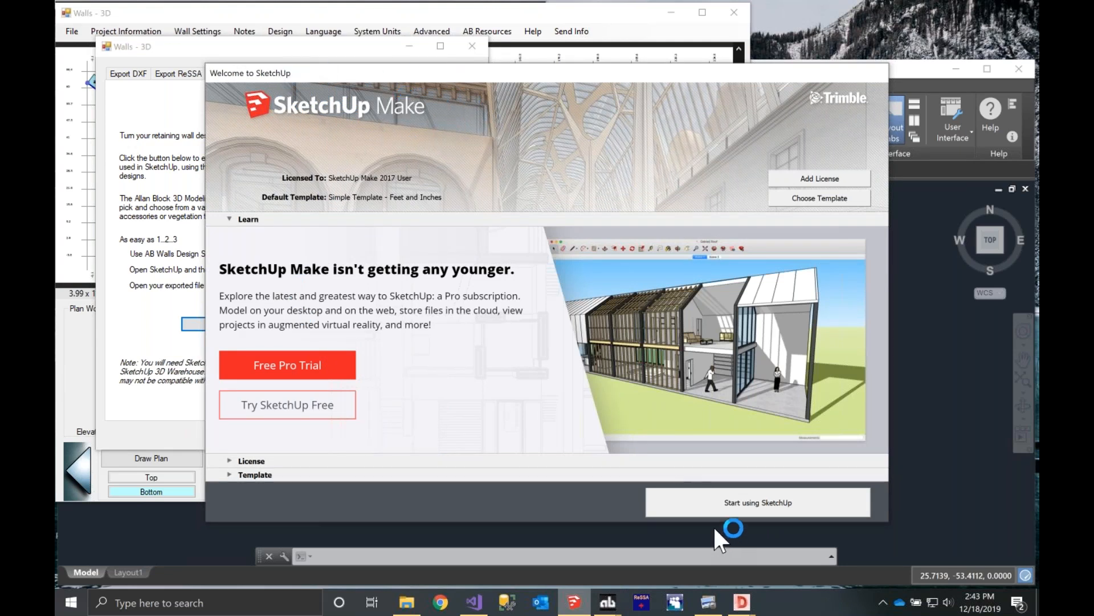
left_click(743, 502)
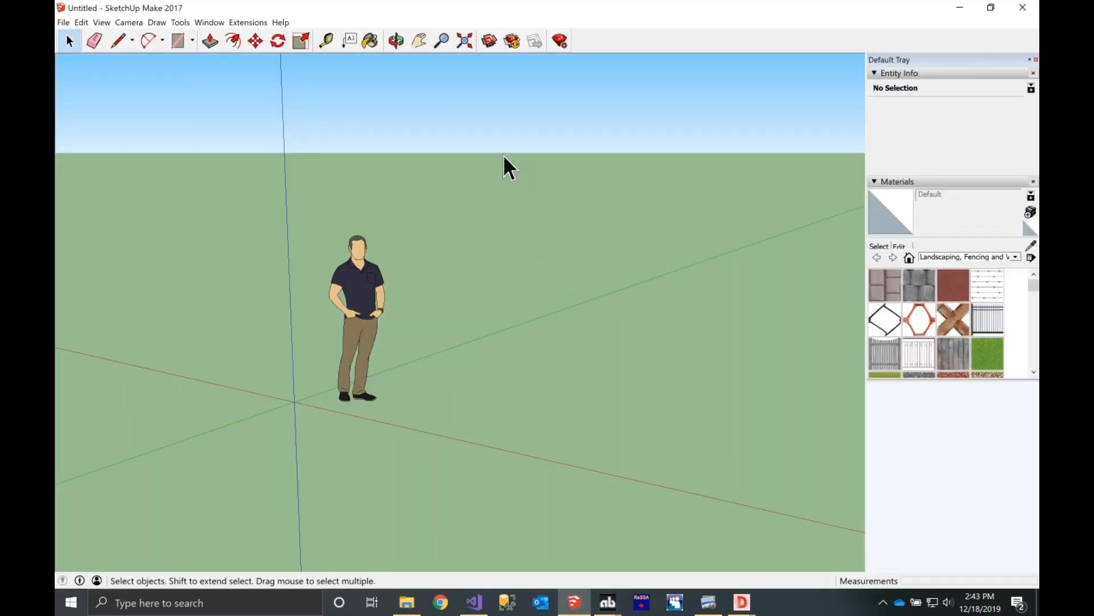
left_click_drag(371, 338, 263, 480)
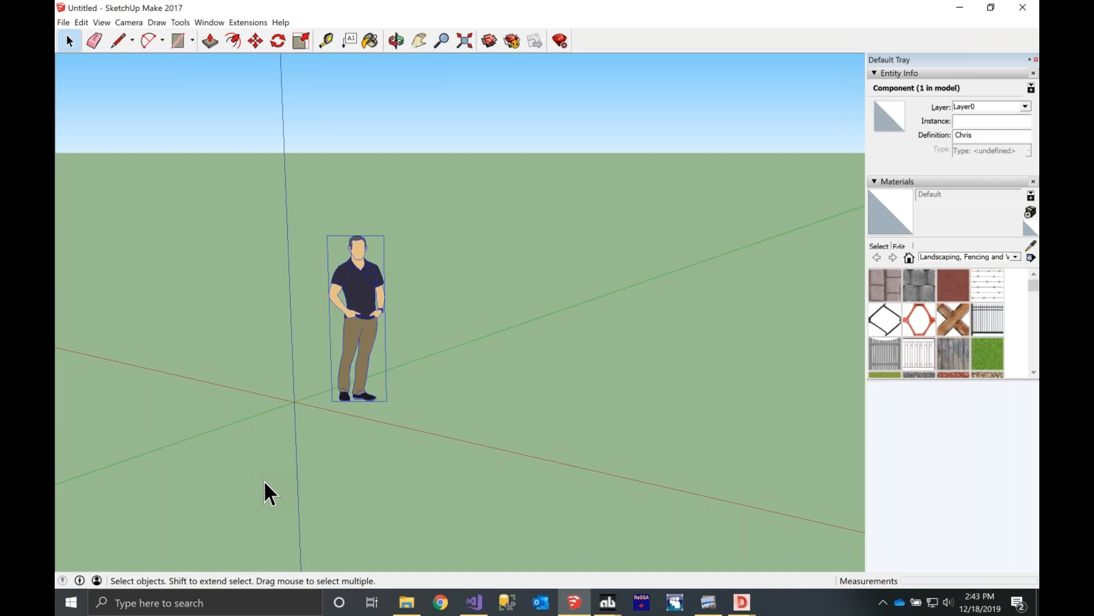
key("Delete")
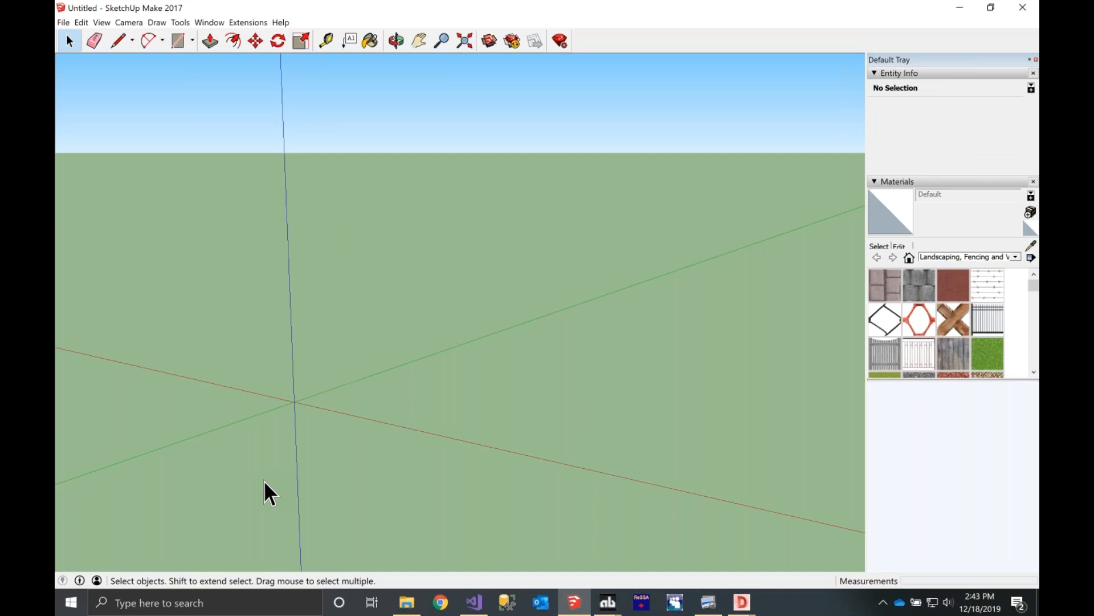
- Open the project loader of the Allan Block 3D Modeling Tools and choose AB Collection as the product collection
left_click(246, 22)
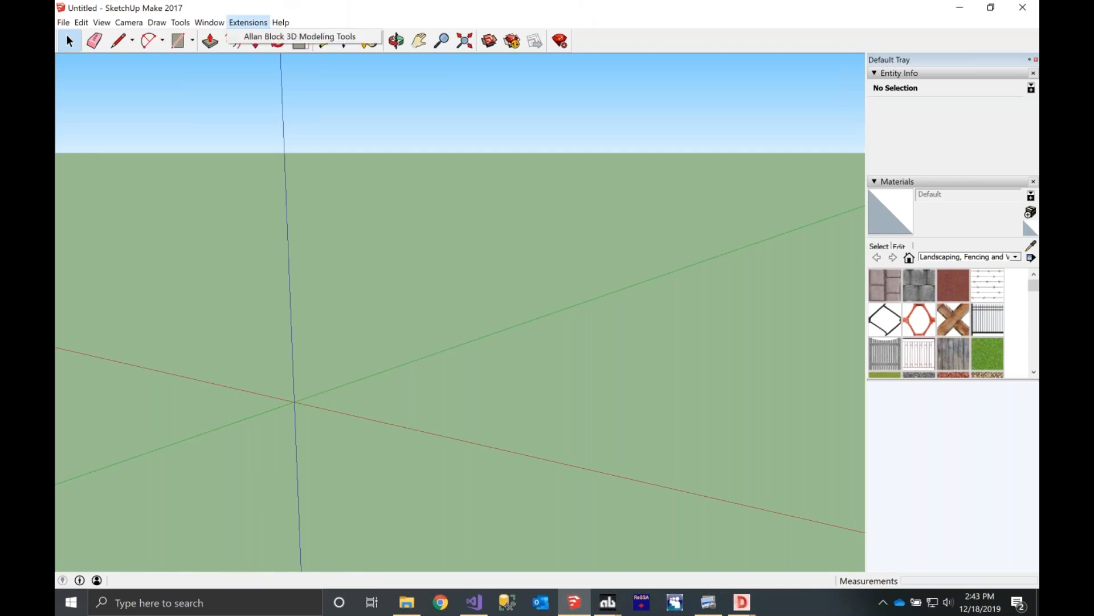
left_click(246, 34)
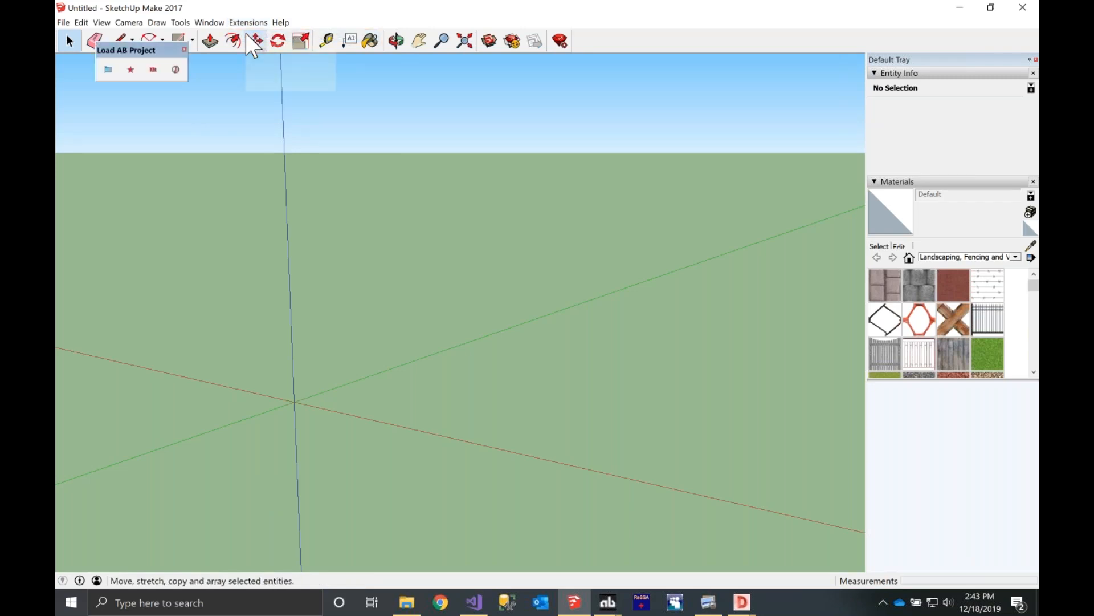
left_click(108, 69)
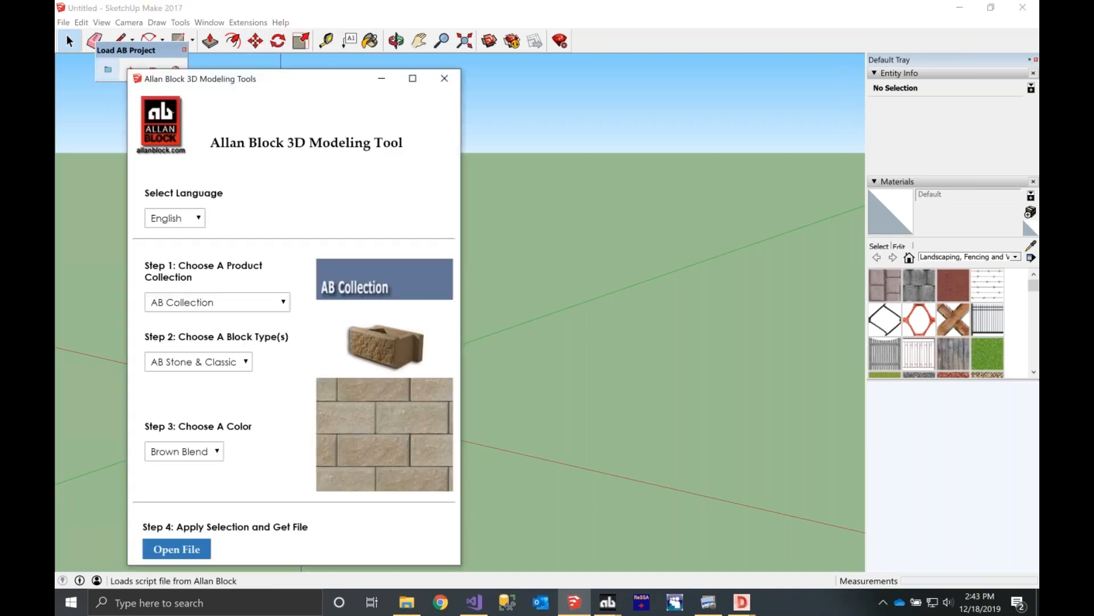
left_click(240, 306)
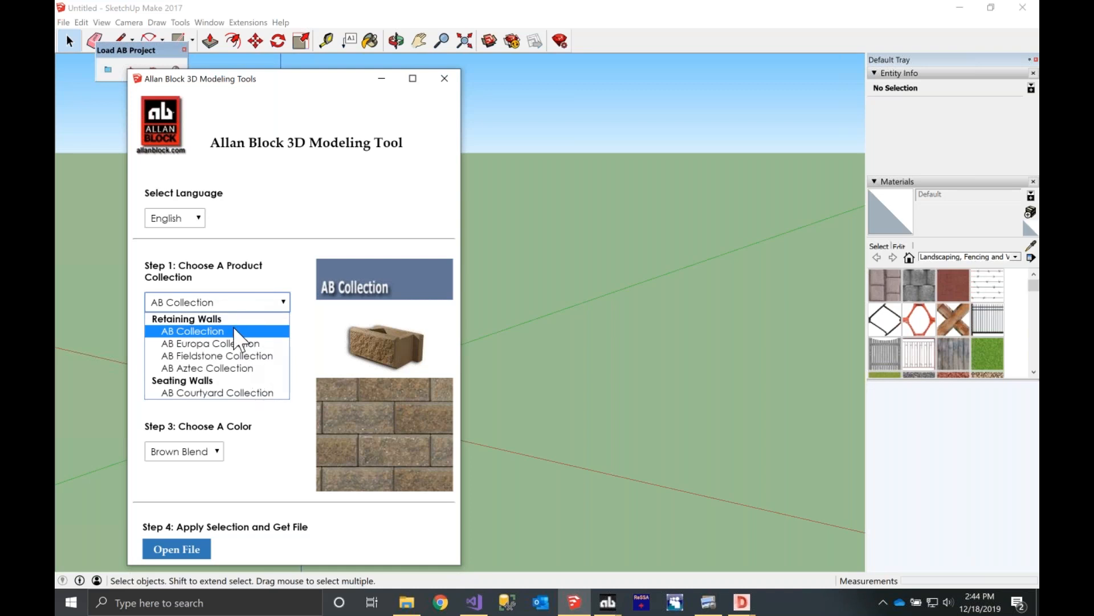
left_click(234, 330)
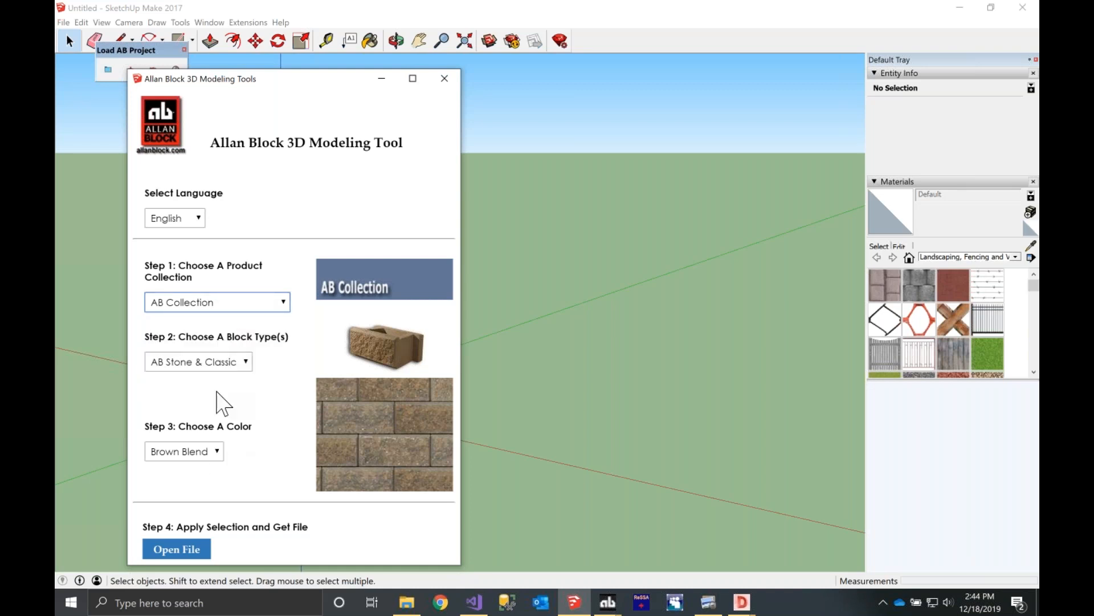
- Choose AB Stone & Classic as the block type and Brown Blend as the wall color
left_click(206, 368)
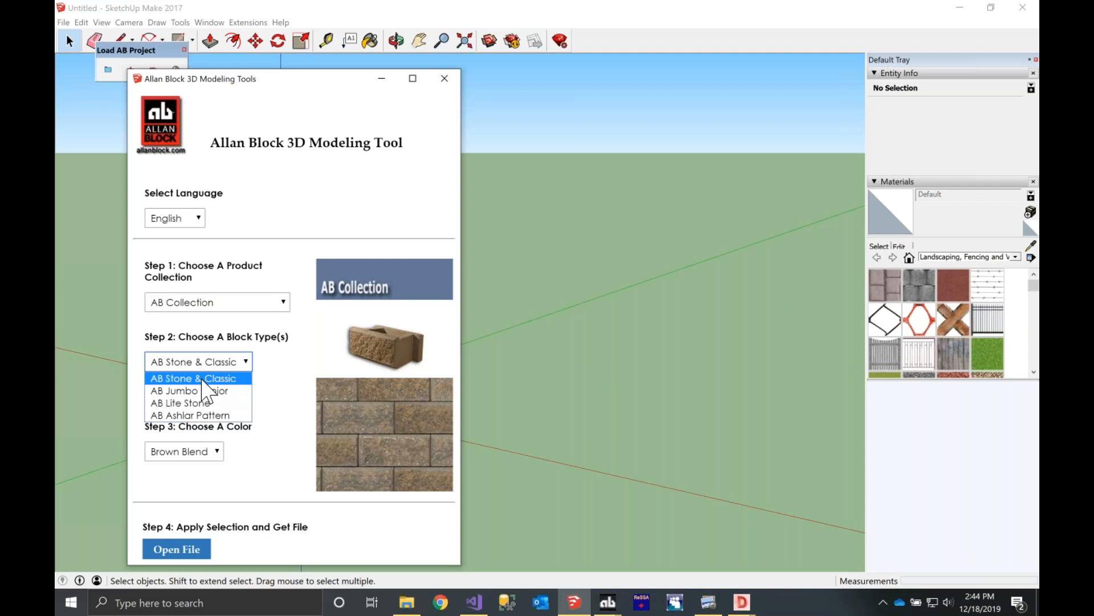
left_click(202, 379)
left_click(205, 451)
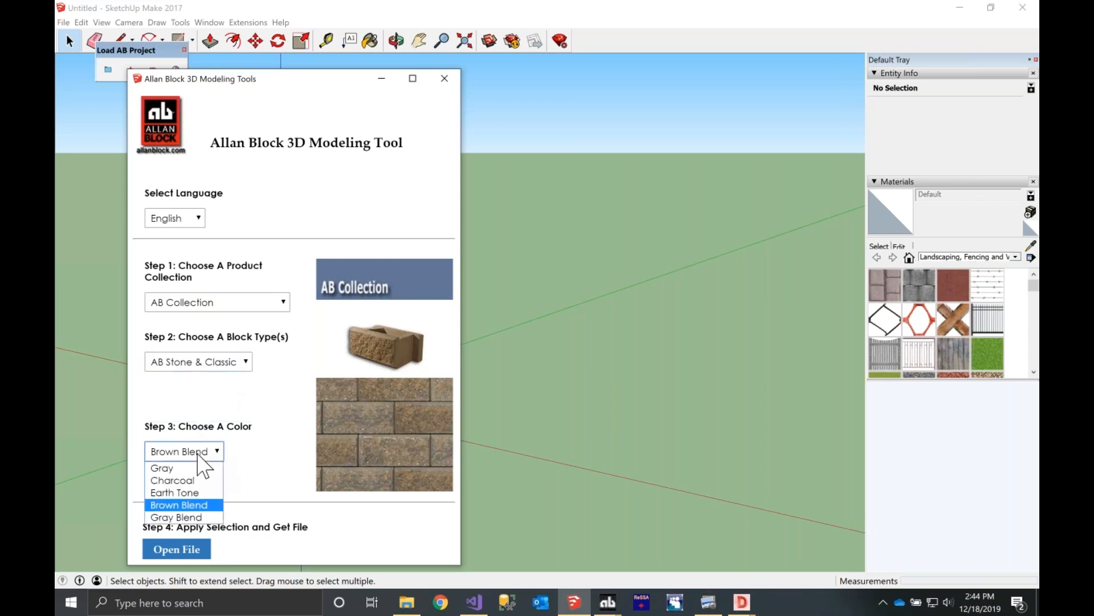
left_click(205, 504)
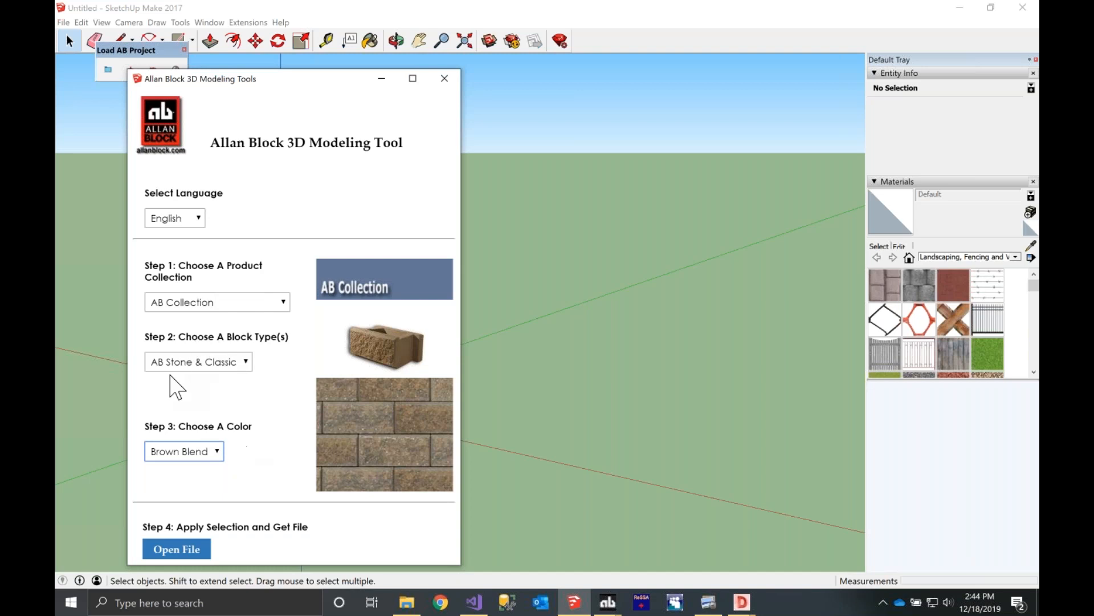
- Load wallexample3.rb from Documents into the model and close the Allan Block 3D Modeling Tools window
left_click(175, 547)
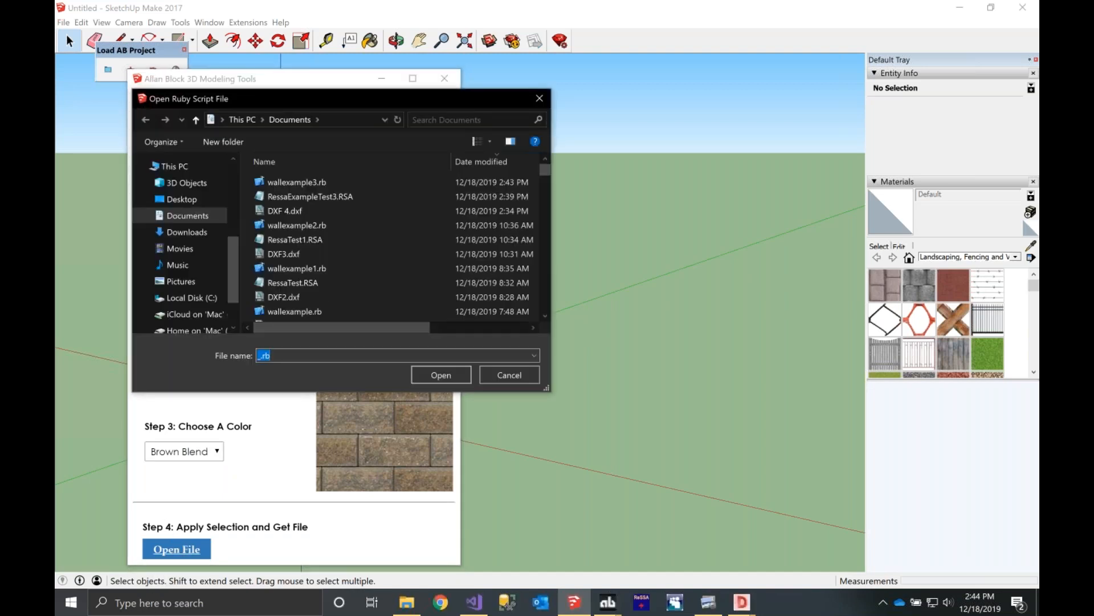
left_click(279, 178)
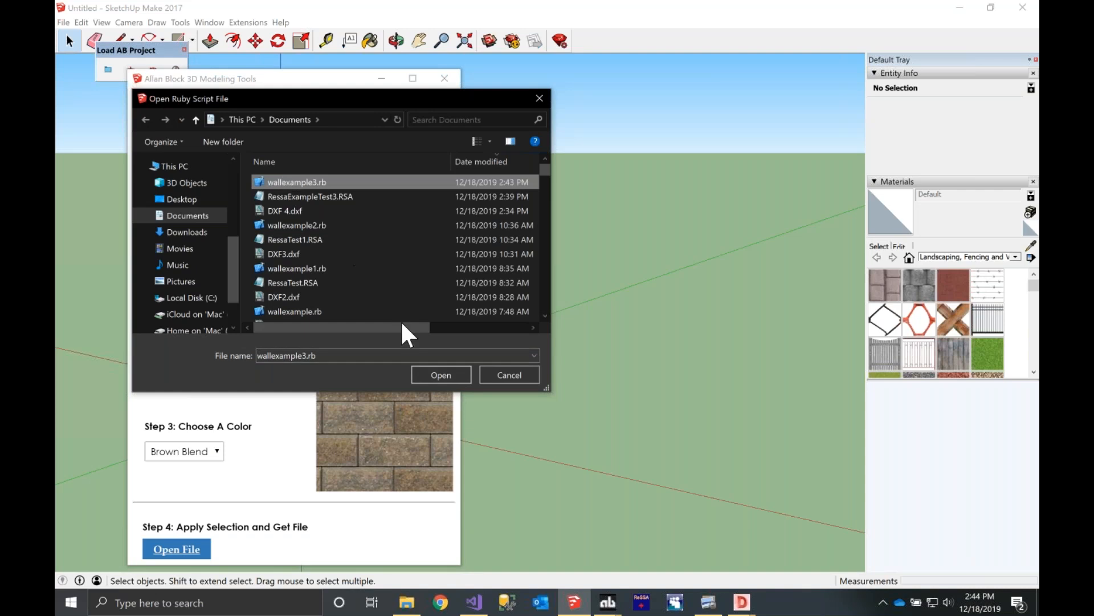
left_click(419, 374)
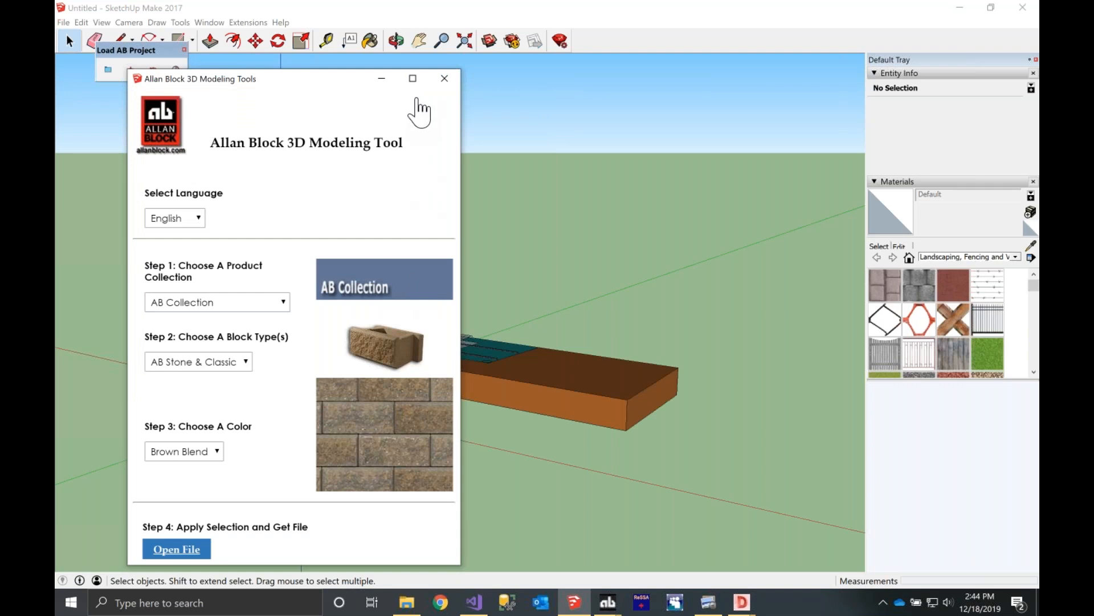
left_click(445, 78)
- Examine the imported wall cross sections and the full 3D retaining wall with its curved end
middle_click_drag(446, 365, 521, 464)
middle_click_drag(486, 340, 471, 410, "shift")
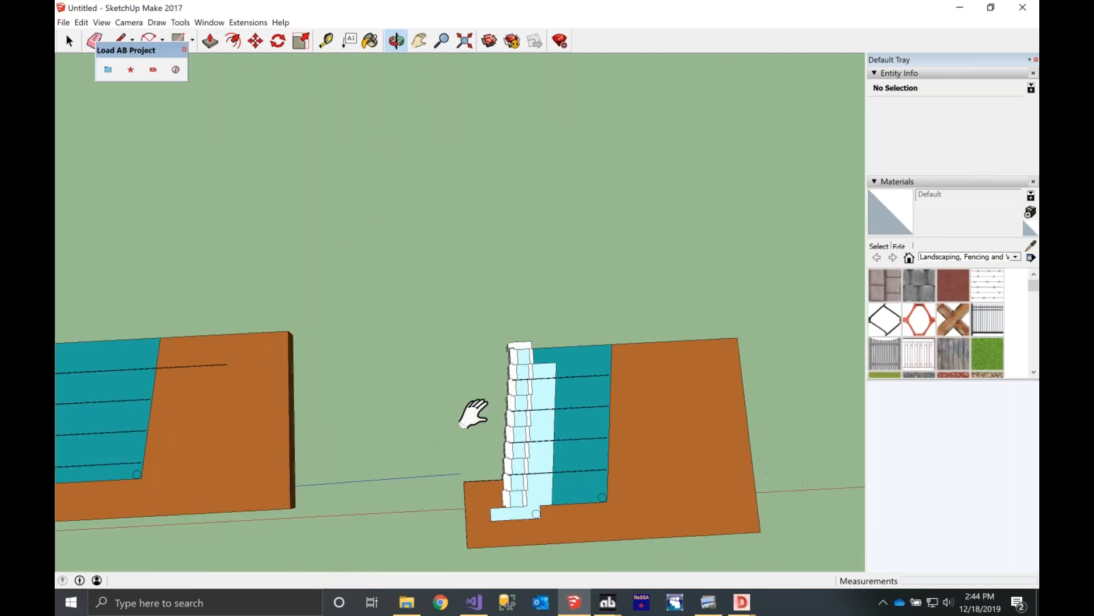
middle_click_drag(711, 467, 412, 443, "shift")
scroll(570, 319, "down", 10)
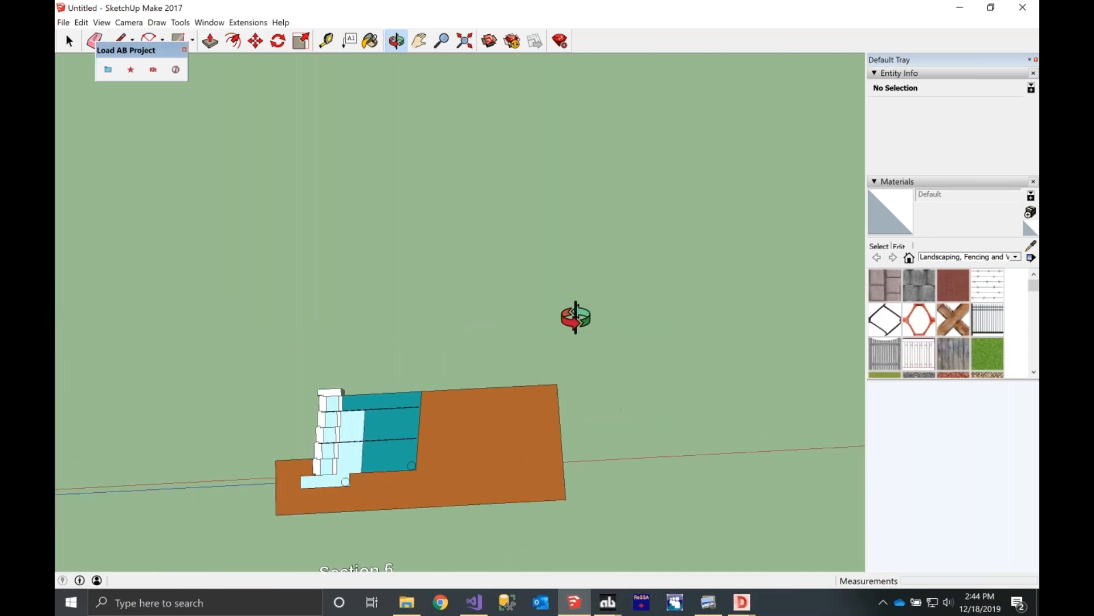
key("space")
scroll(545, 269, "down", 6)
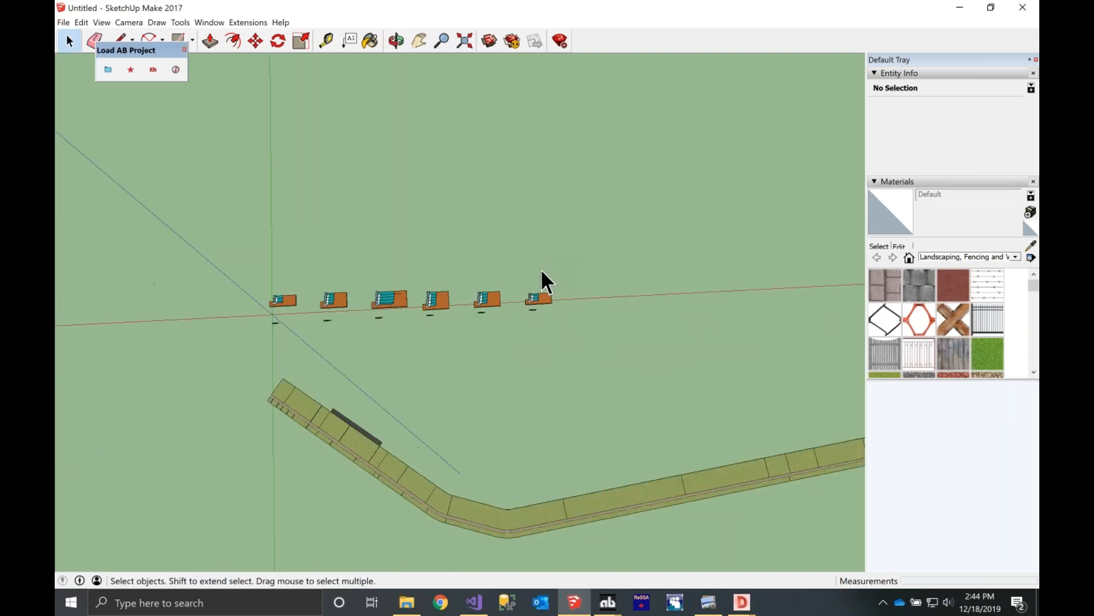
scroll(594, 402, "up", 5)
middle_click_drag(596, 401, 707, 120)
middle_click_drag(746, 234, 705, 234)
scroll(746, 234, "down", 8)
scroll(772, 259, "up", 10)
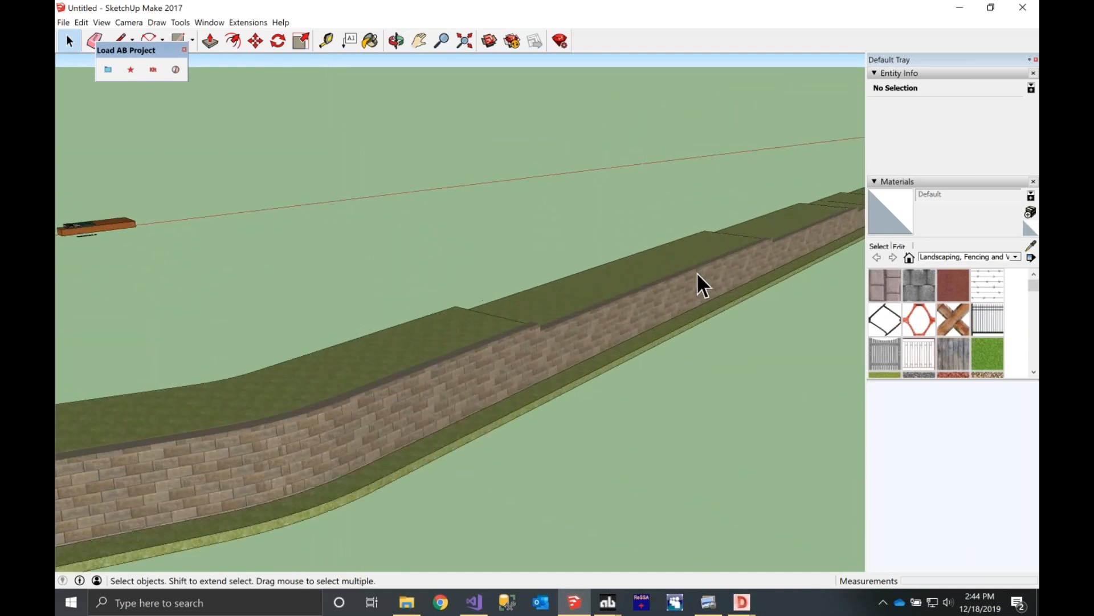
- Try deleting part of the block facing on the wall's straight section, and undo the deletion
middle_click_drag(648, 291, 456, 286)
left_click(439, 234)
key("Delete")
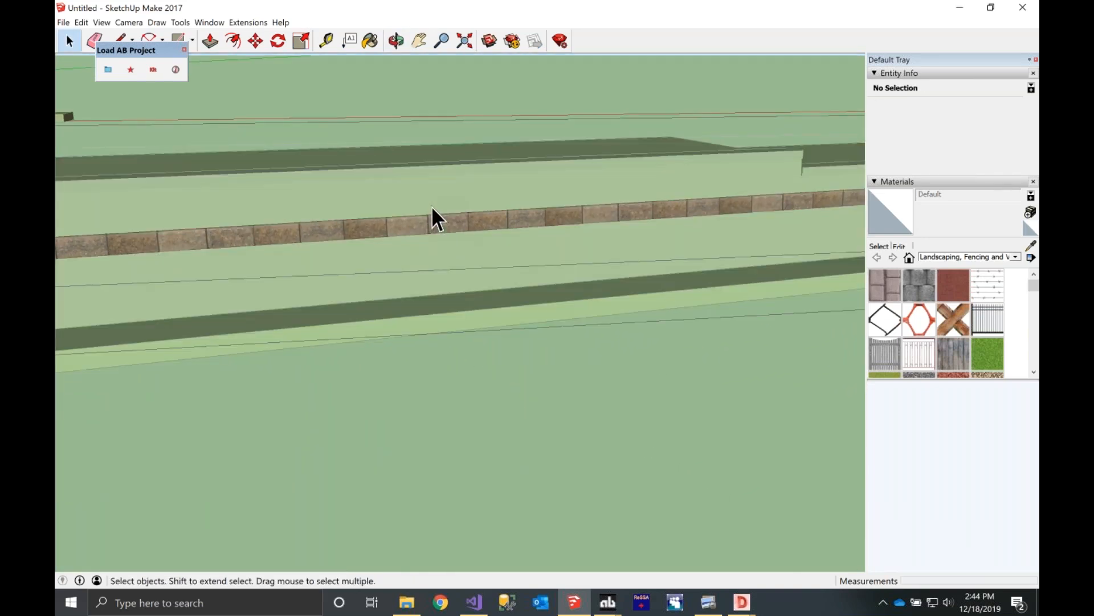
key("ctrl+z")
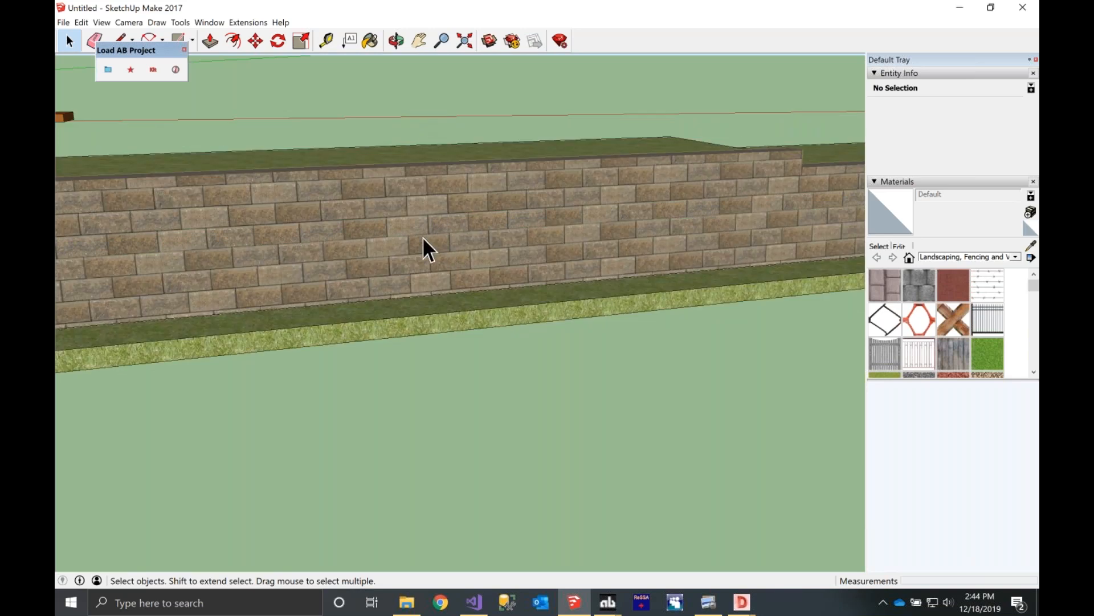
- Examine the wall's stepped top and block facing from above, and its inner layers from underneath
middle_click_drag(708, 204, 641, 296)
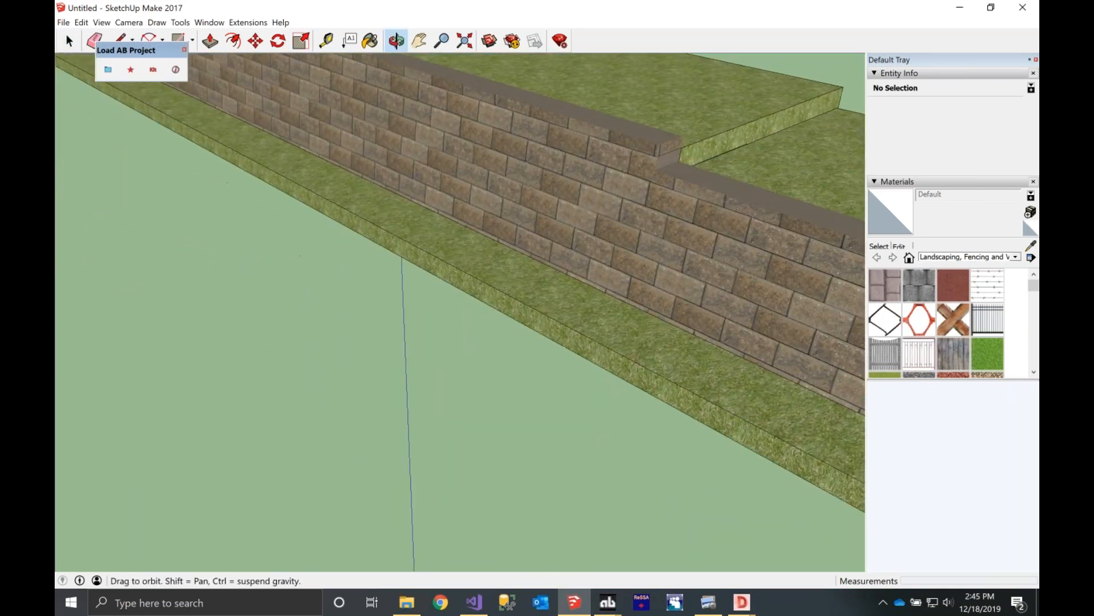
scroll(627, 310, "down", 6)
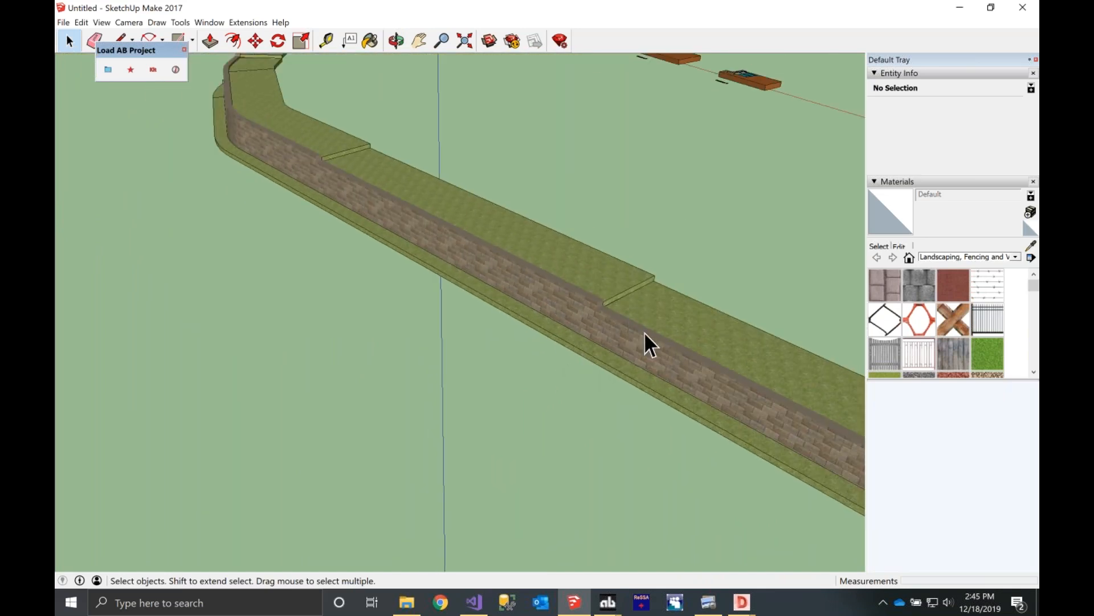
scroll(649, 345, "up", 1)
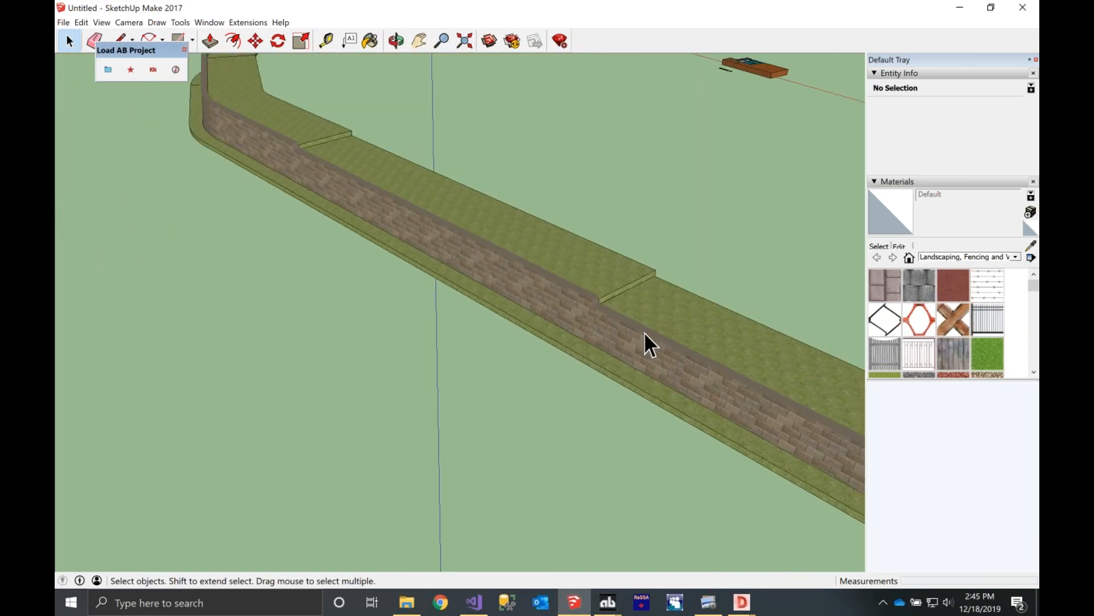
scroll(644, 333, "up", 1)
middle_click_drag(744, 374, 397, 180)
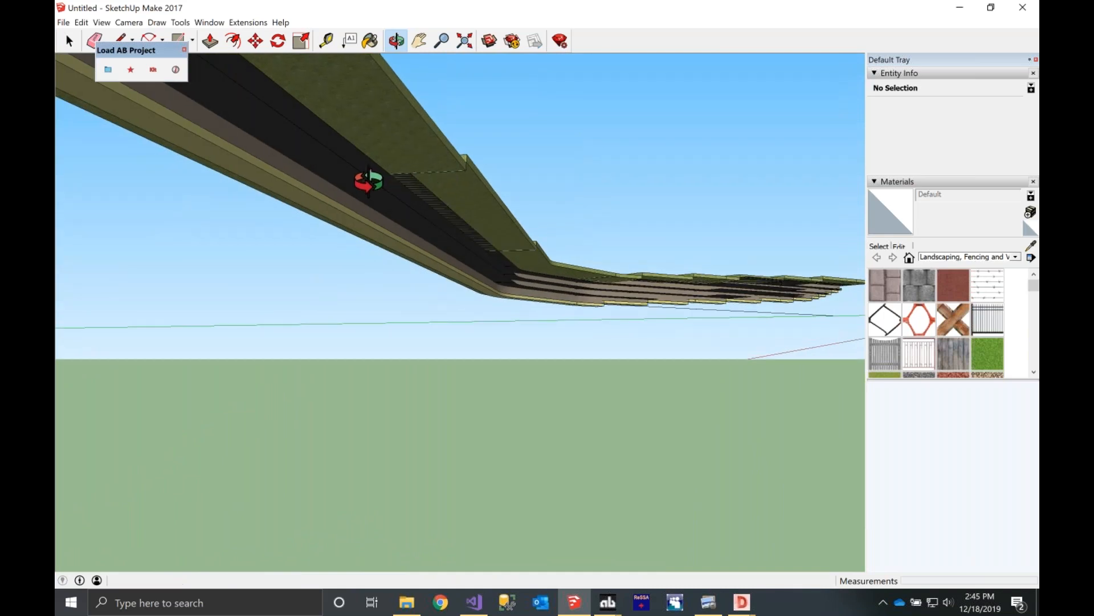
scroll(368, 182, "up", 5)
middle_click_drag(407, 196, 378, 230)
middle_click_drag(450, 185, 682, 251)
middle_click_drag(568, 228, 335, 165)
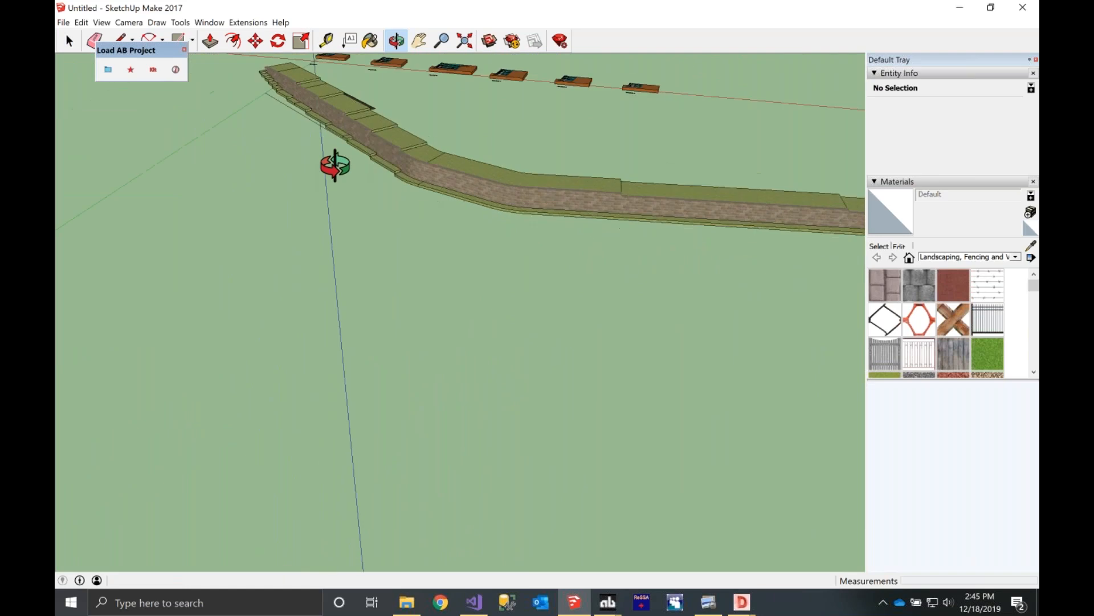
- Draw a rectangle about 63' by 50' on the ground in front of the wall's straight section
scroll(426, 158, "down", 2)
middle_click_drag(741, 228, 424, 170, "shift")
scroll(724, 169, "down", 1)
scroll(394, 117, "up", 2)
middle_click_drag(390, 117, 475, 182)
scroll(179, 154, "down", 2)
scroll(612, 162, "up", 3)
middle_click_drag(634, 163, 716, 166)
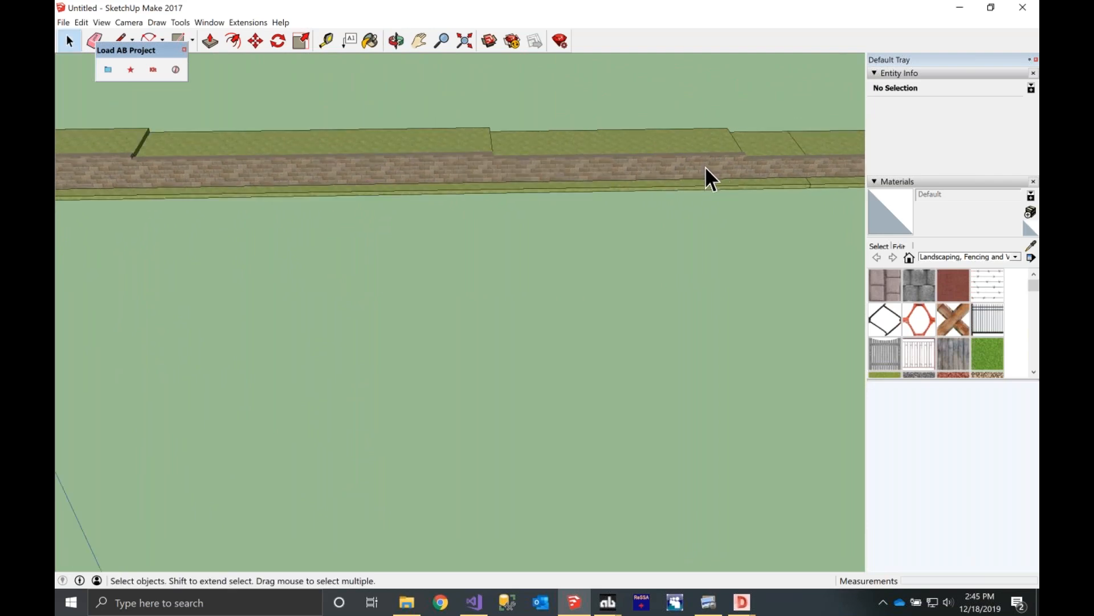
middle_click_drag(700, 149, 667, 114)
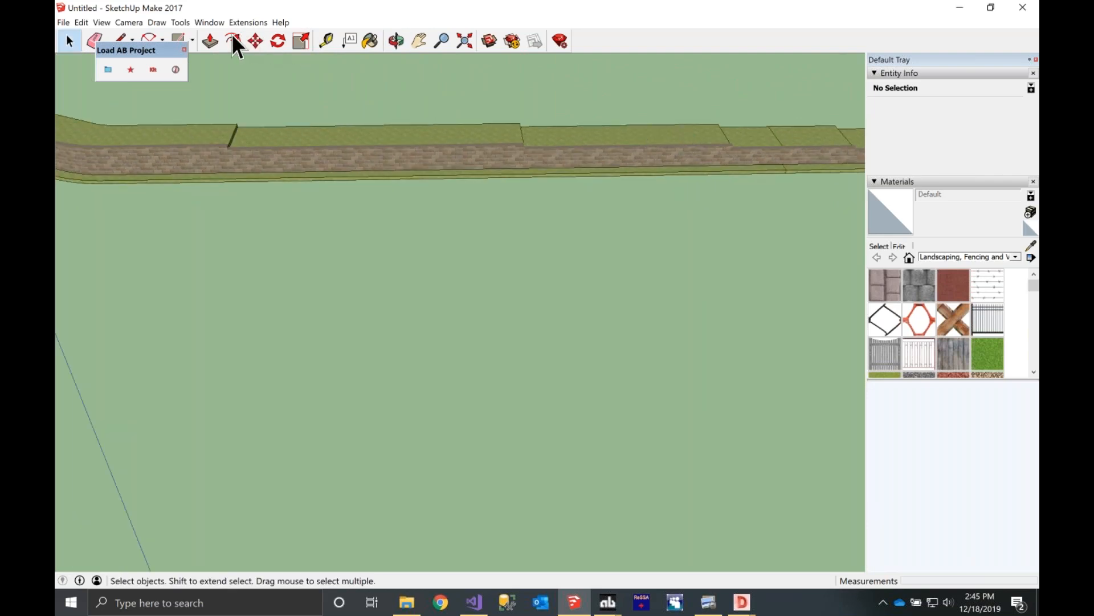
left_click(181, 36)
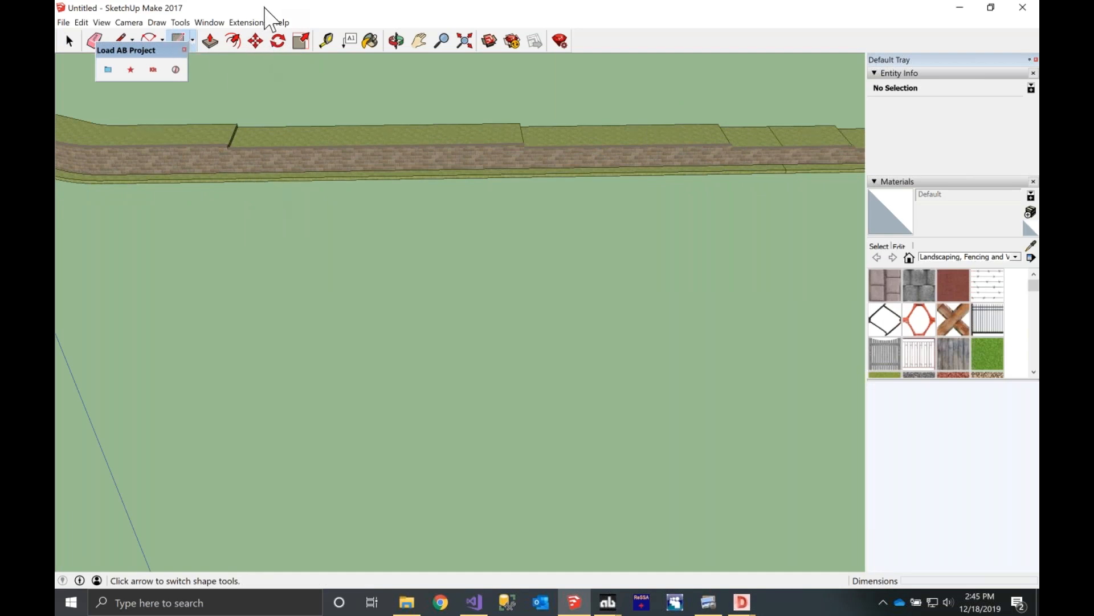
left_click(271, 177)
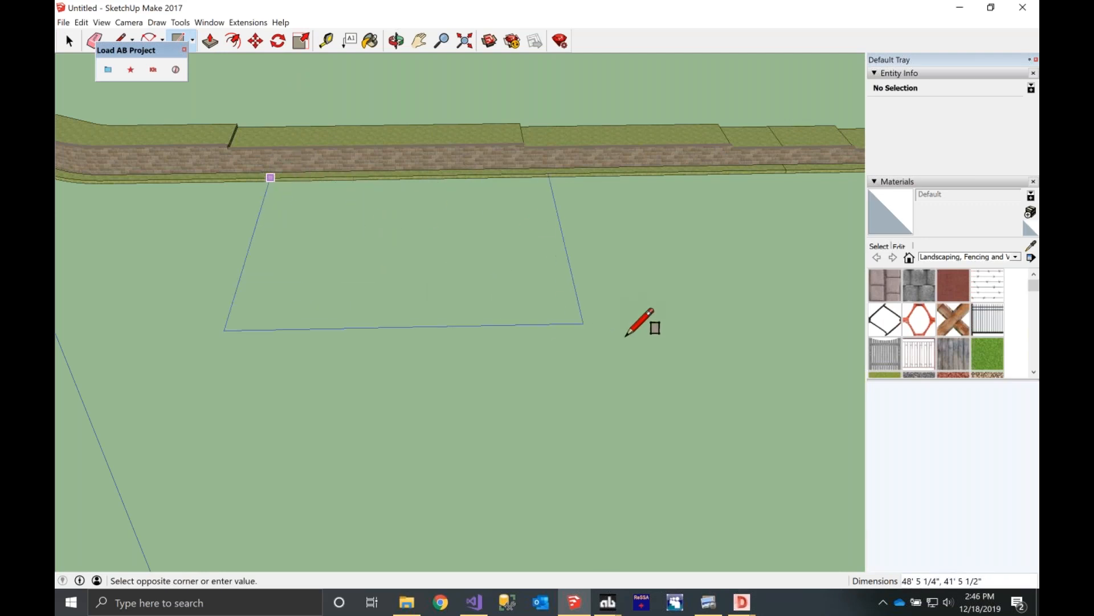
left_click(703, 364)
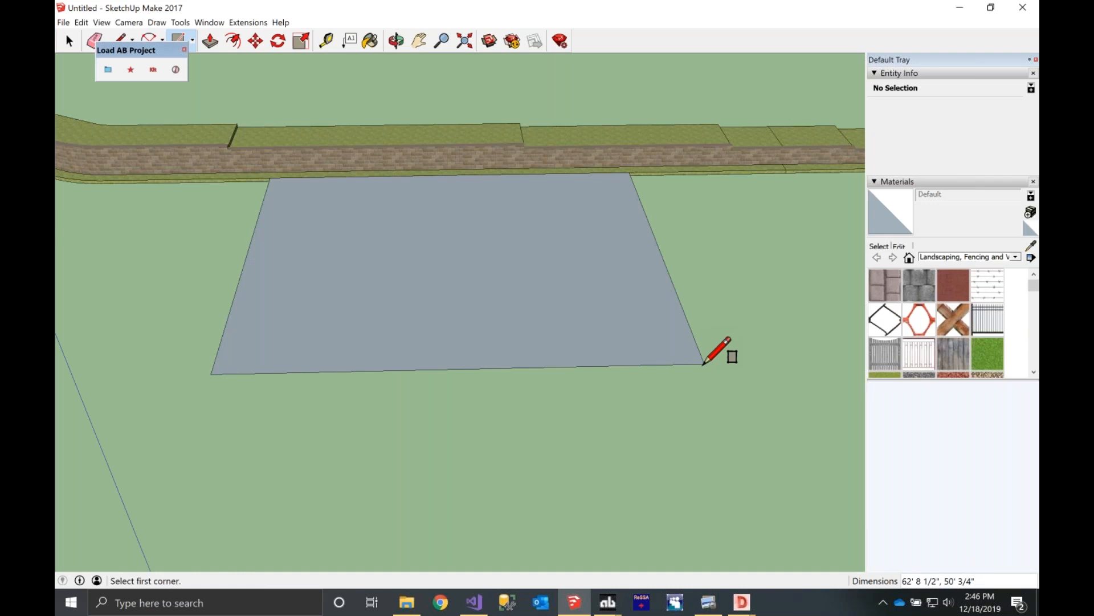
- Paint the new rectangle in front of the wall with the Vegetation Grass material
scroll(911, 352, "down", 8)
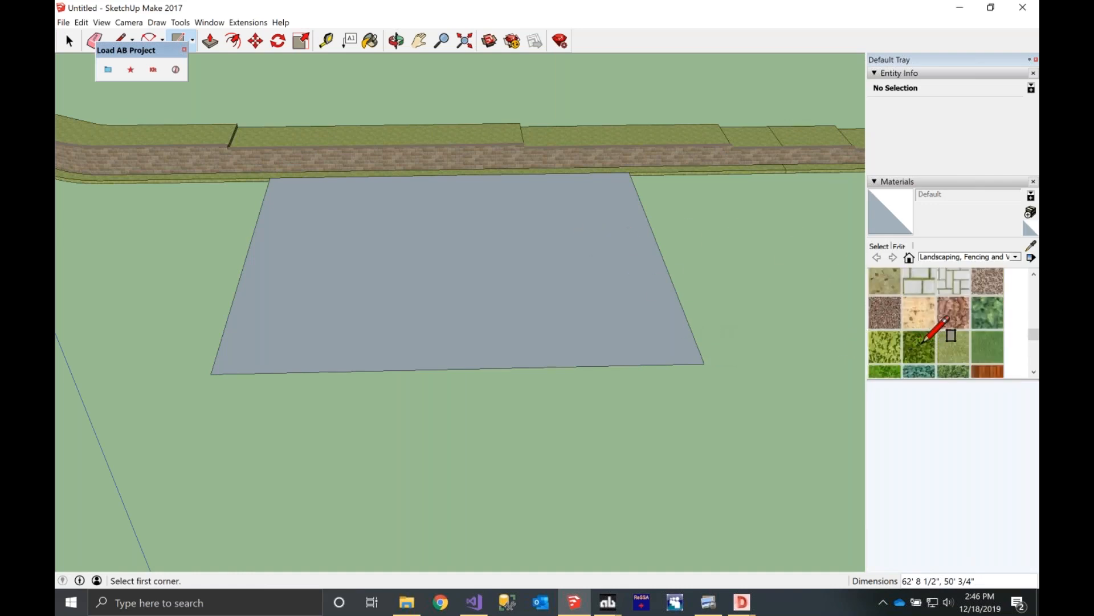
left_click(950, 345)
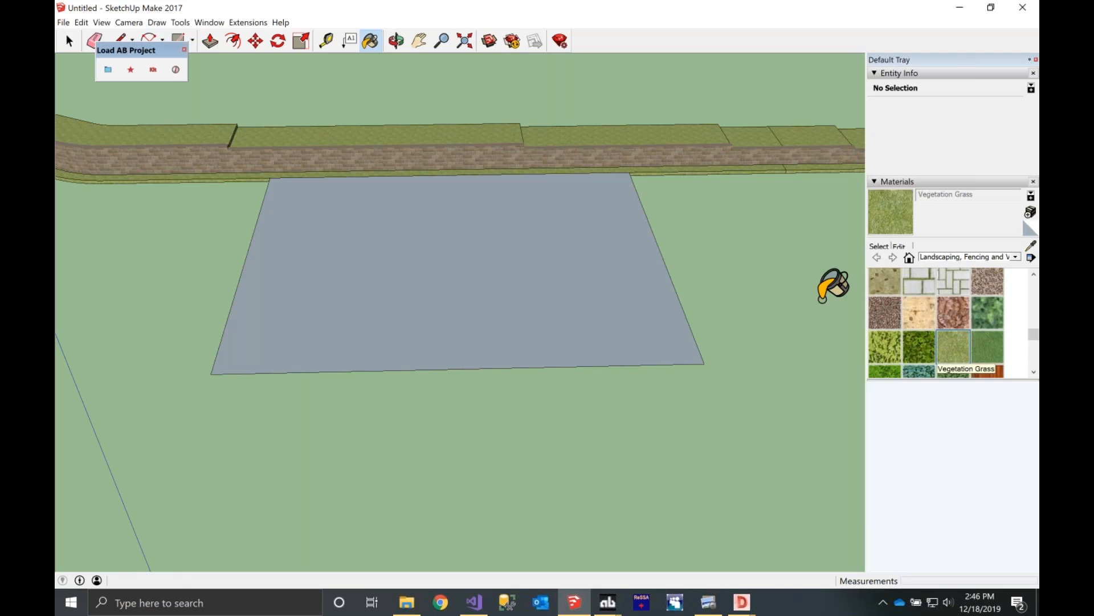
left_click(541, 239)
scroll(407, 171, "up", 2)
scroll(406, 197, "up", 2)
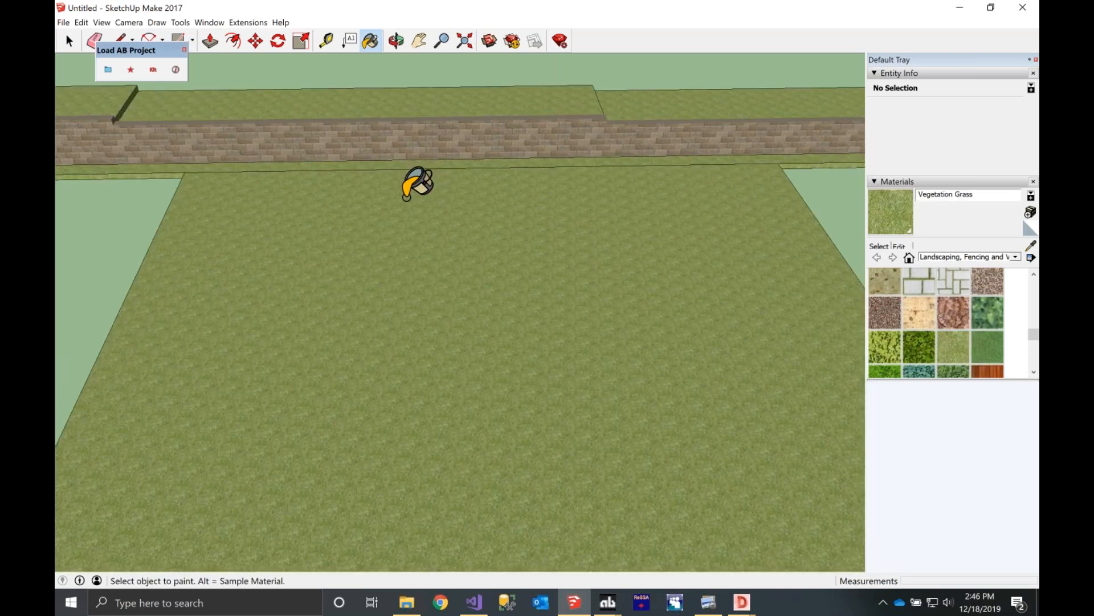
scroll(406, 198, "up", 1)
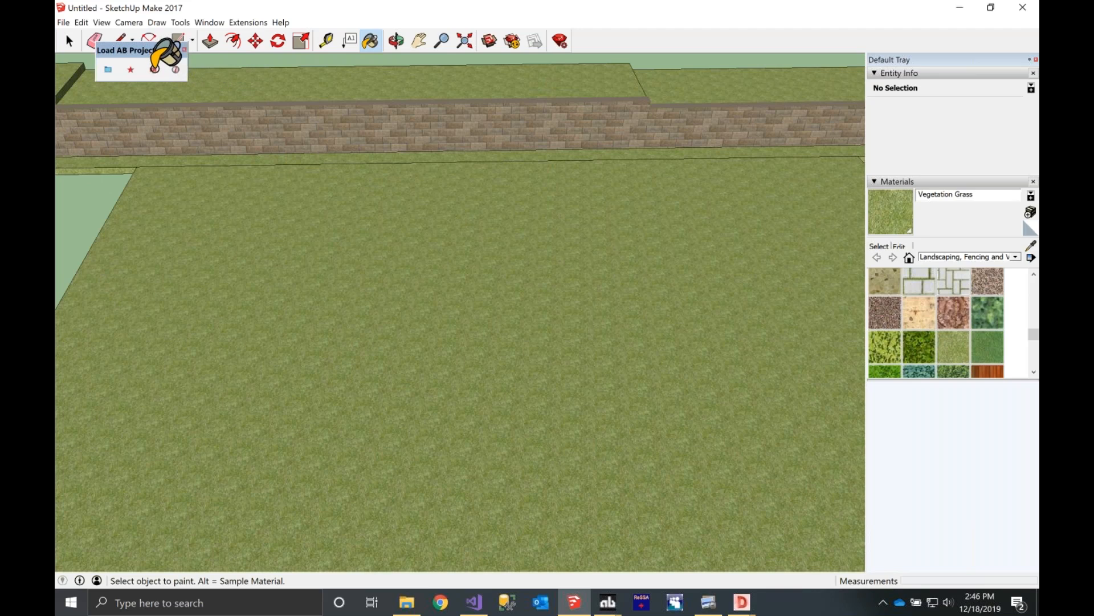
- Open the Allan Block patio package gallery online and download the Mocha package as a SketchUp 2017 model
left_click(154, 70)
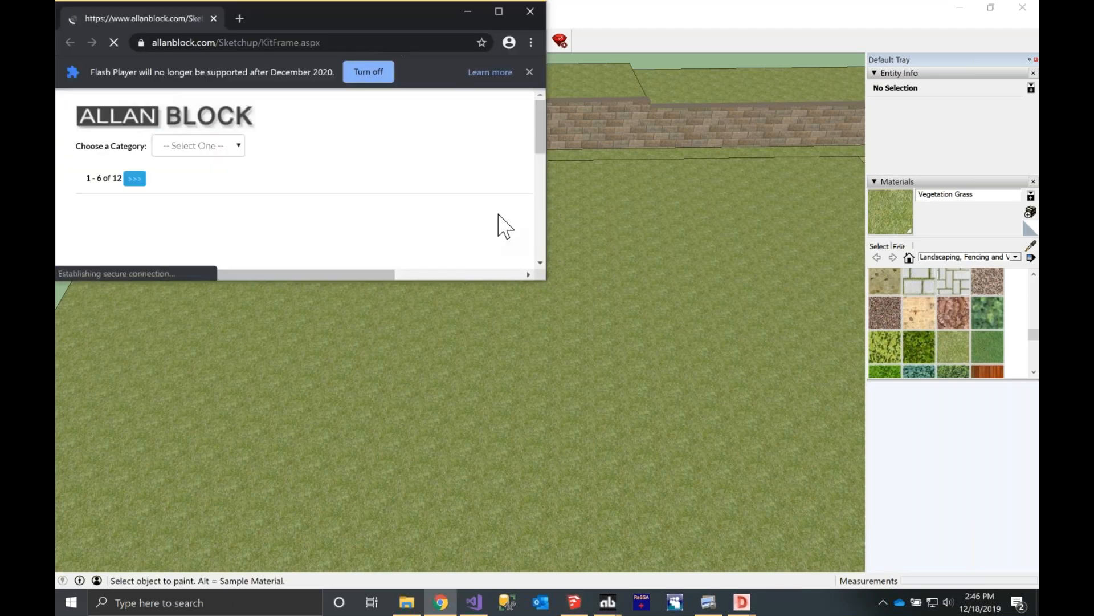
left_click_drag(545, 281, 865, 580)
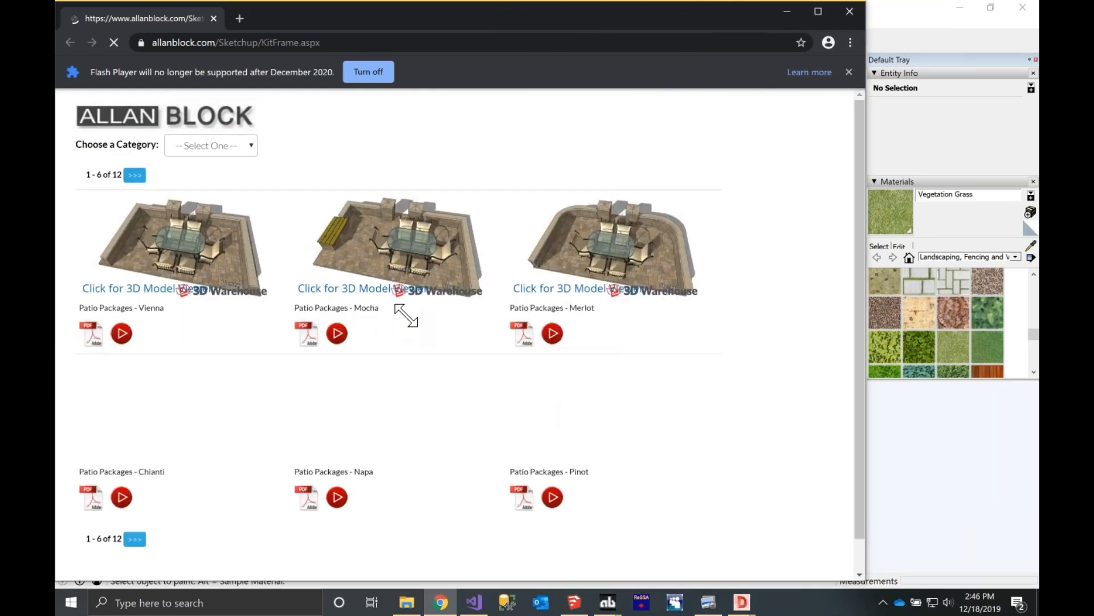
left_click(475, 292)
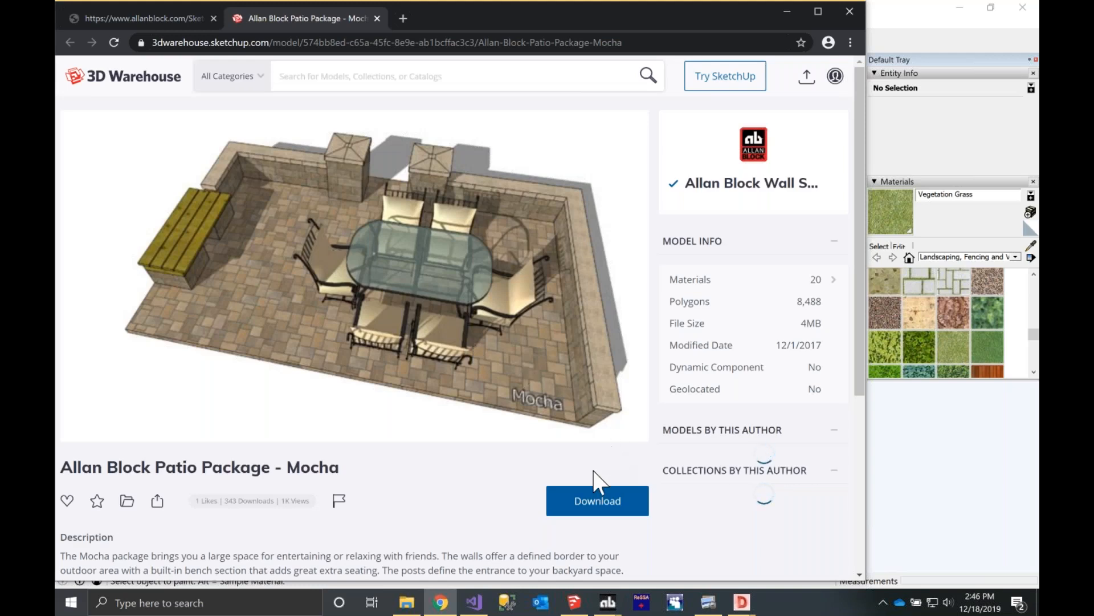
left_click(609, 510)
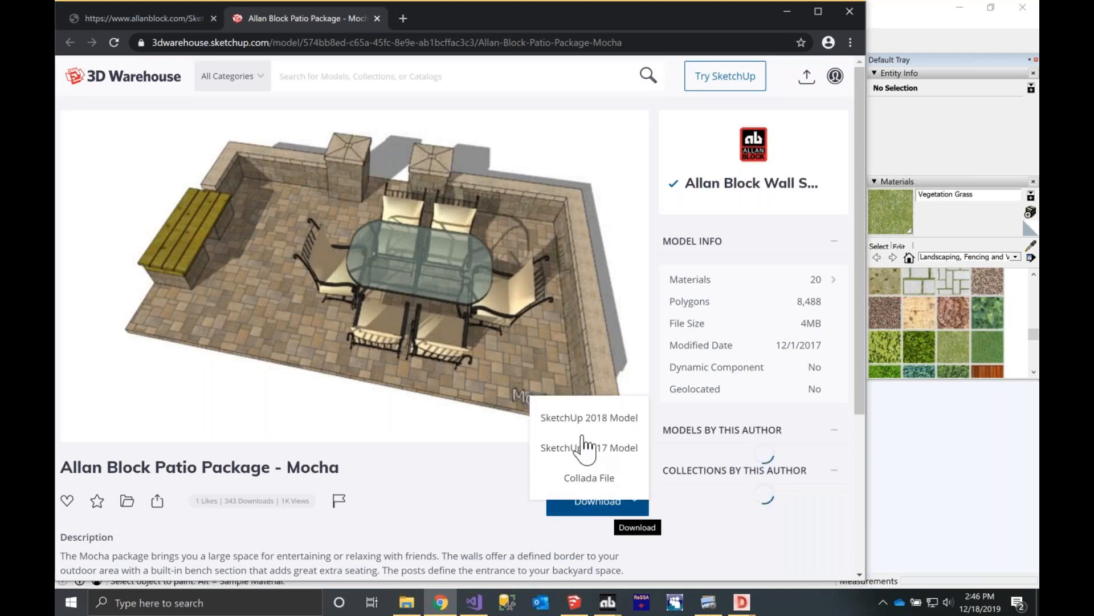
left_click(583, 447)
- Insert the downloaded Mocha patio component on the grass in front of the wall
mouse_move(437, 13)
left_mouse_down()
mouse_move(631, 56)
mouse_move(826, 69)
mouse_move(859, 54)
mouse_move(833, 24)
left_mouse_up()
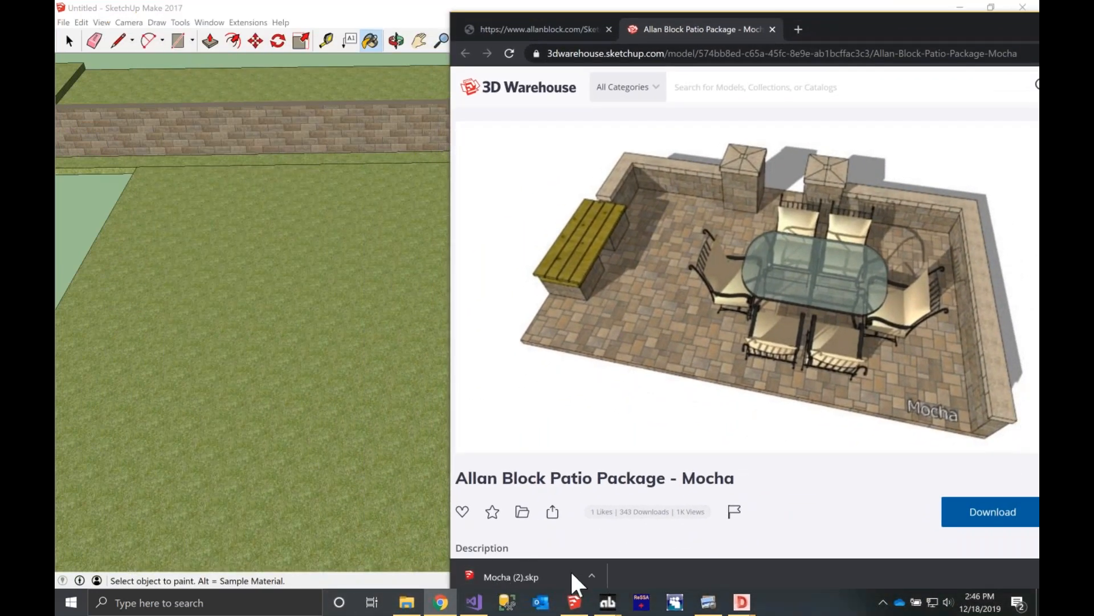
mouse_move(552, 567)
left_mouse_down()
mouse_move(499, 515)
mouse_move(412, 266)
mouse_move(423, 230)
left_mouse_up()
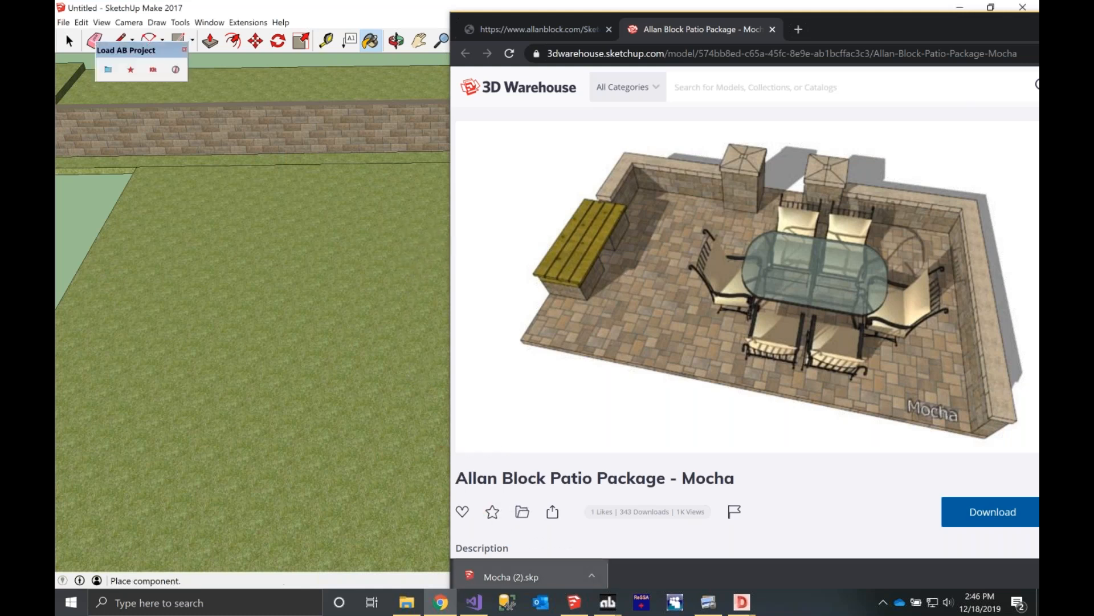
left_click(420, 228)
left_click(369, 234)
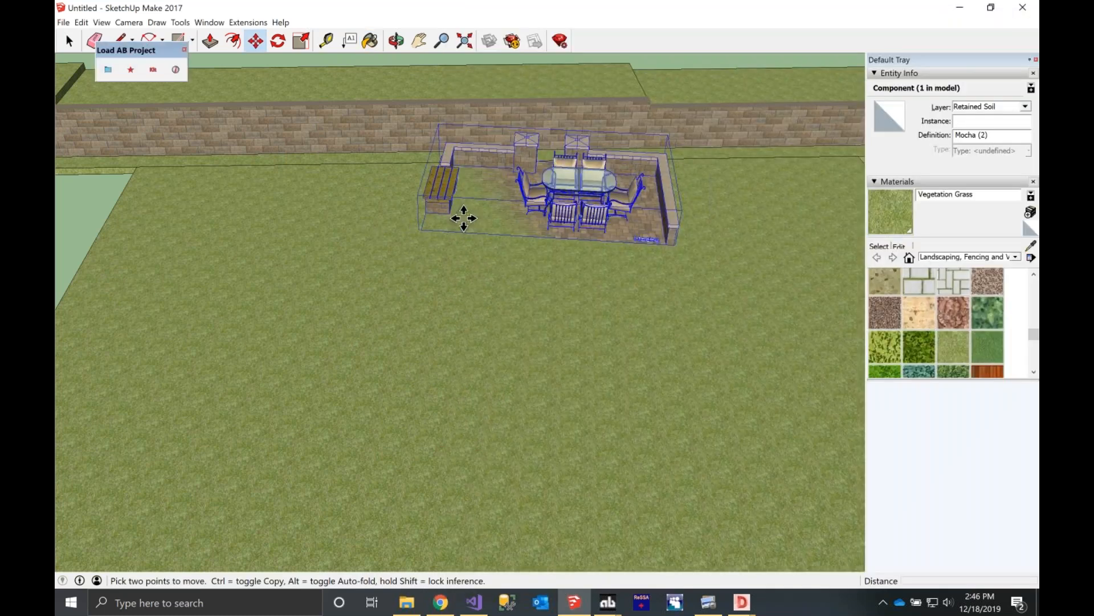
- Move the Mocha patio component along the wall and forward onto the open grass, clear of the wall's base
left_click(464, 220)
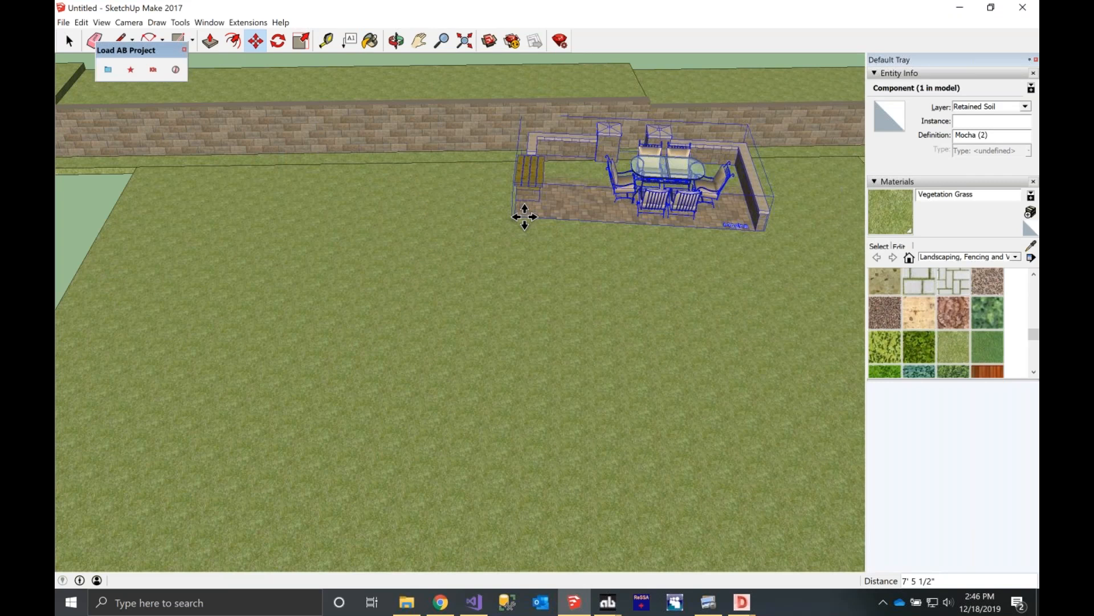
left_click(515, 257)
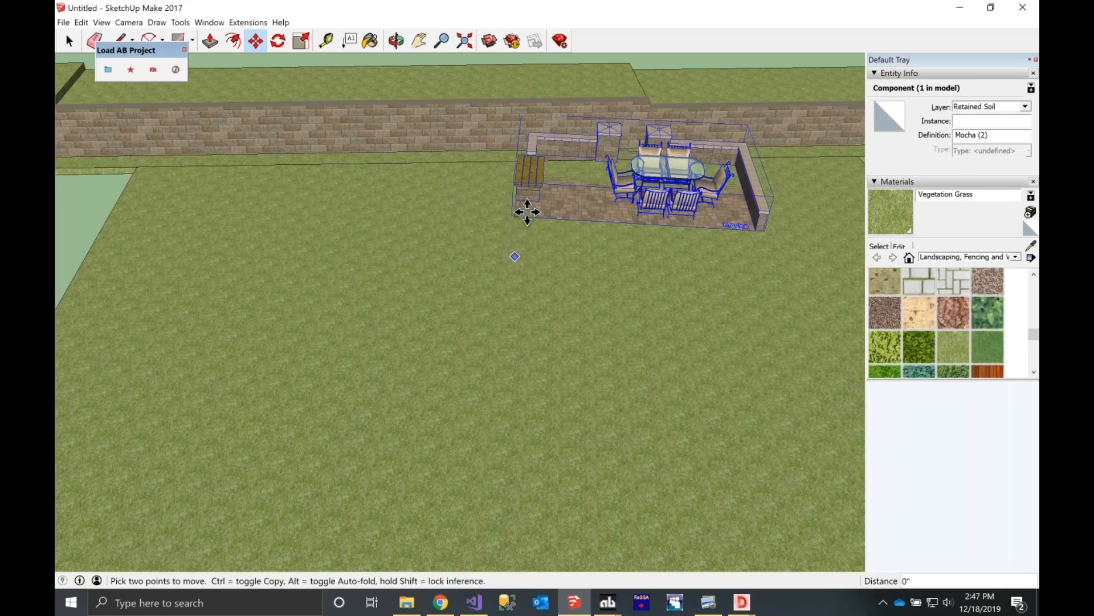
left_click(509, 261)
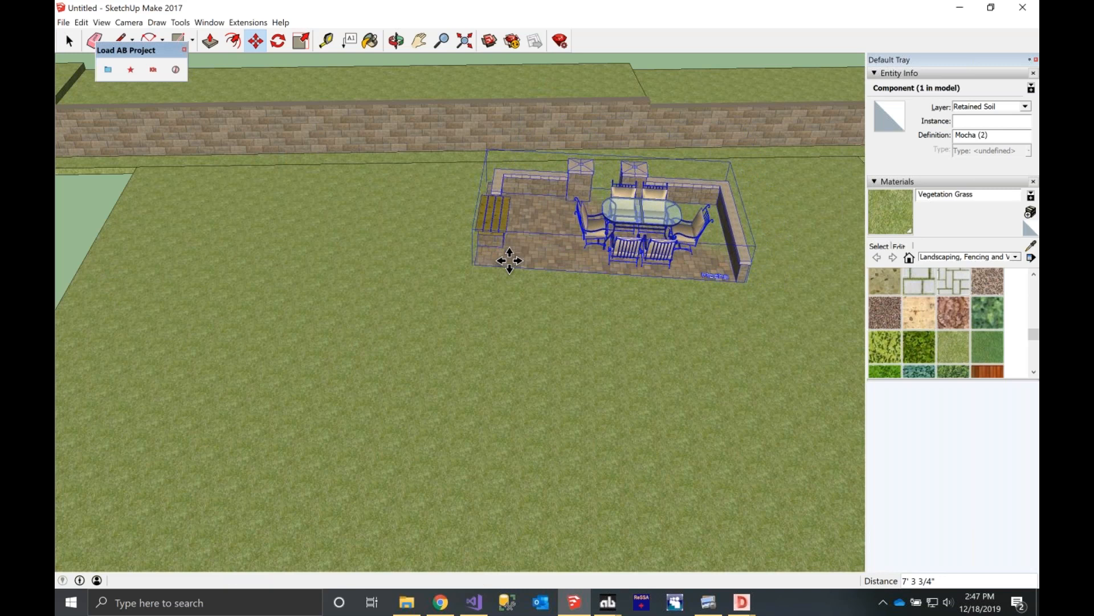
scroll(490, 261, "up", 3)
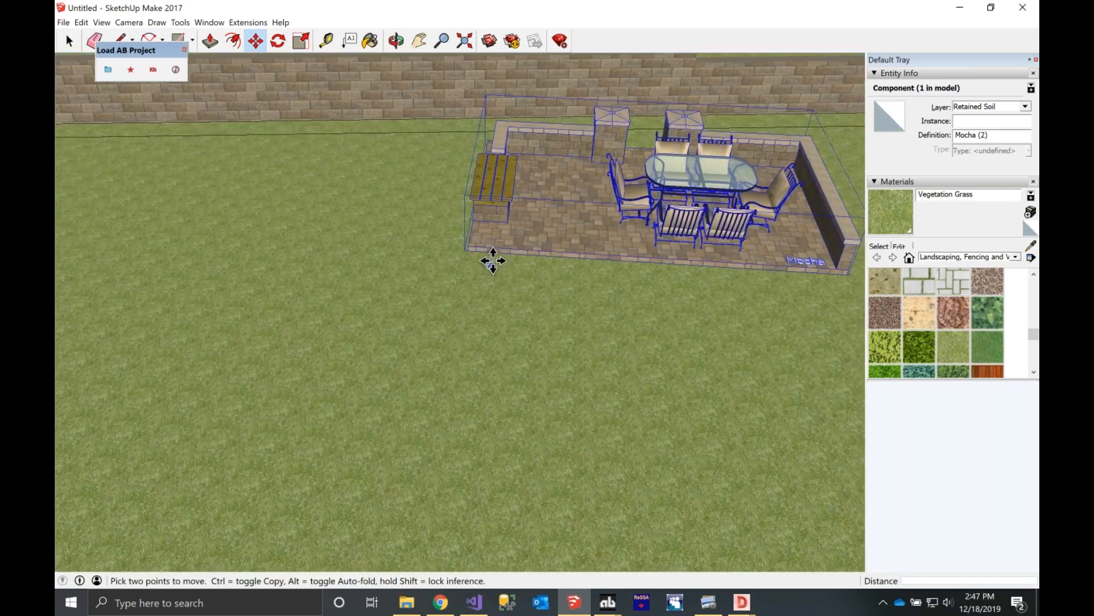
scroll(493, 260, "up", 2)
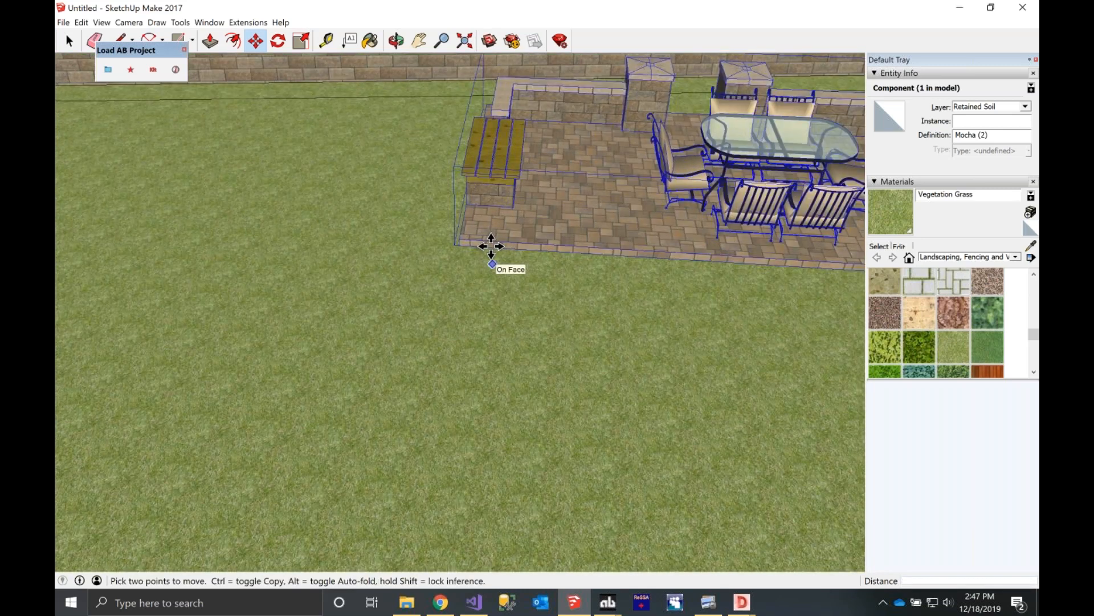
left_click(490, 248)
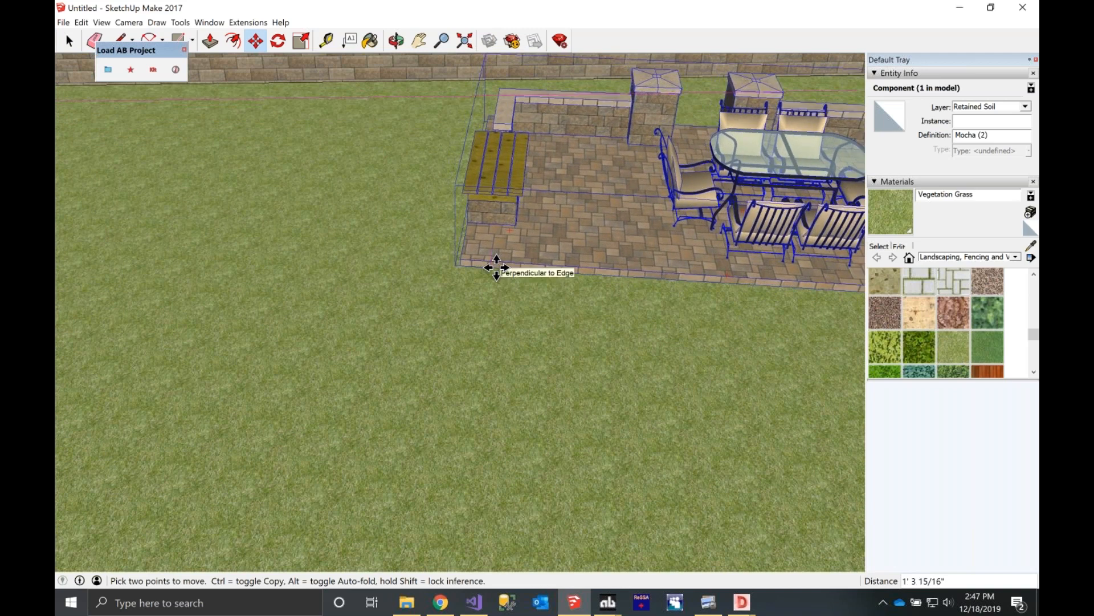
left_click(499, 282)
scroll(391, 237, "down", 3)
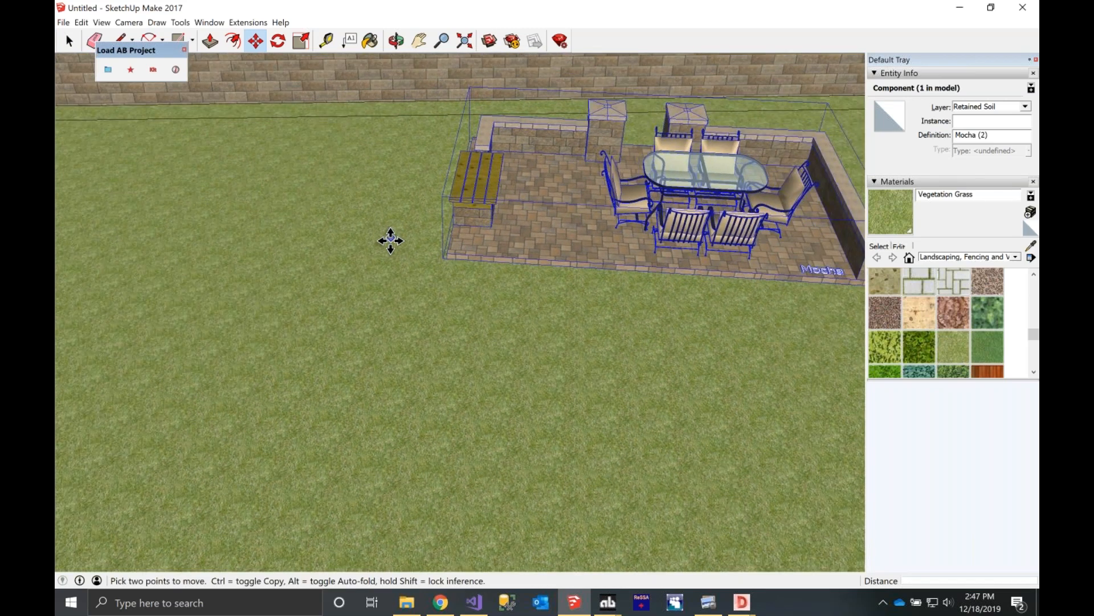
- Rotate the Mocha patio horizontally until its front edge runs parallel to the retaining wall, and deselect it
scroll(420, 235, "up", 3)
key("q")
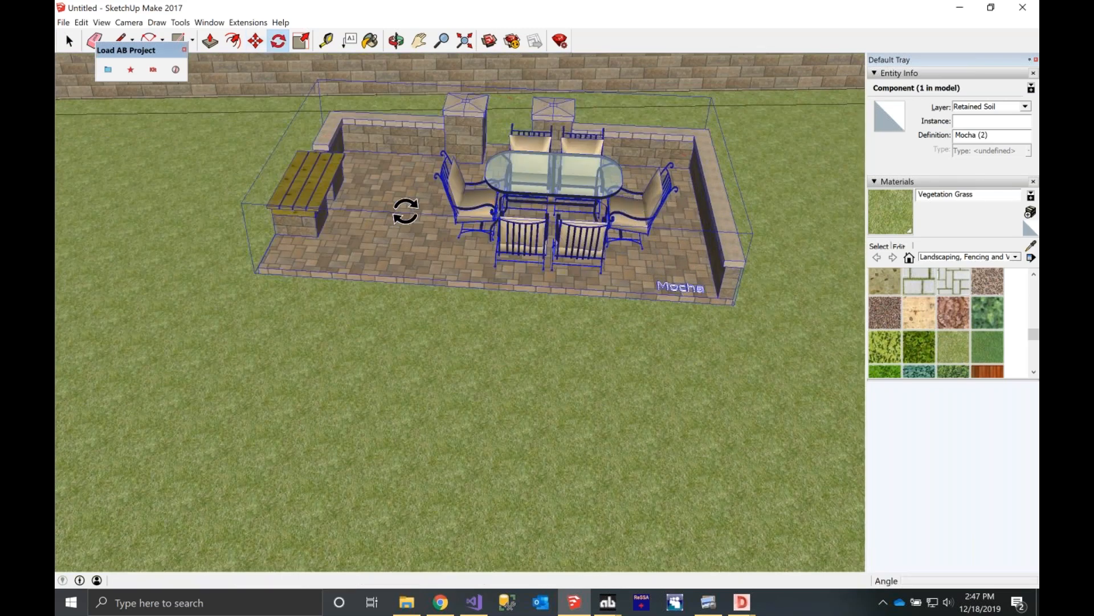
left_click(355, 230)
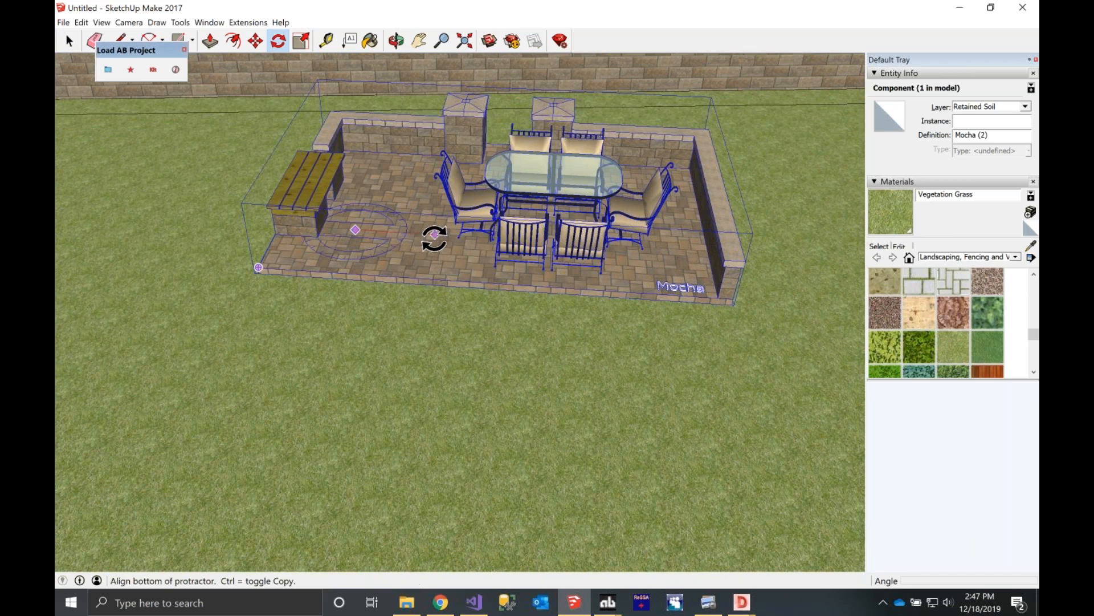
left_click(827, 175)
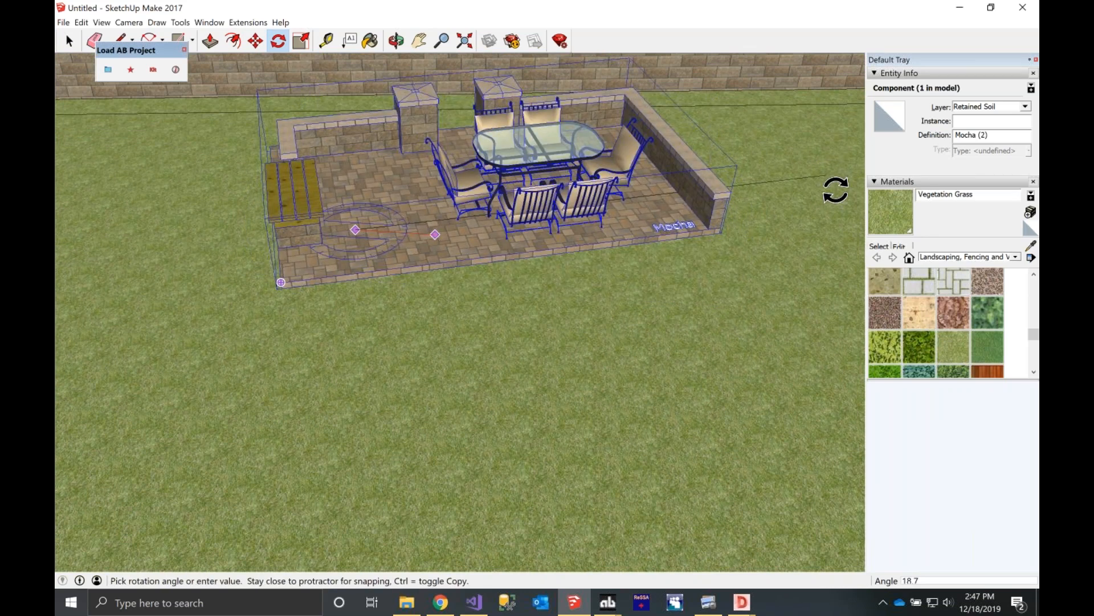
left_click(839, 221)
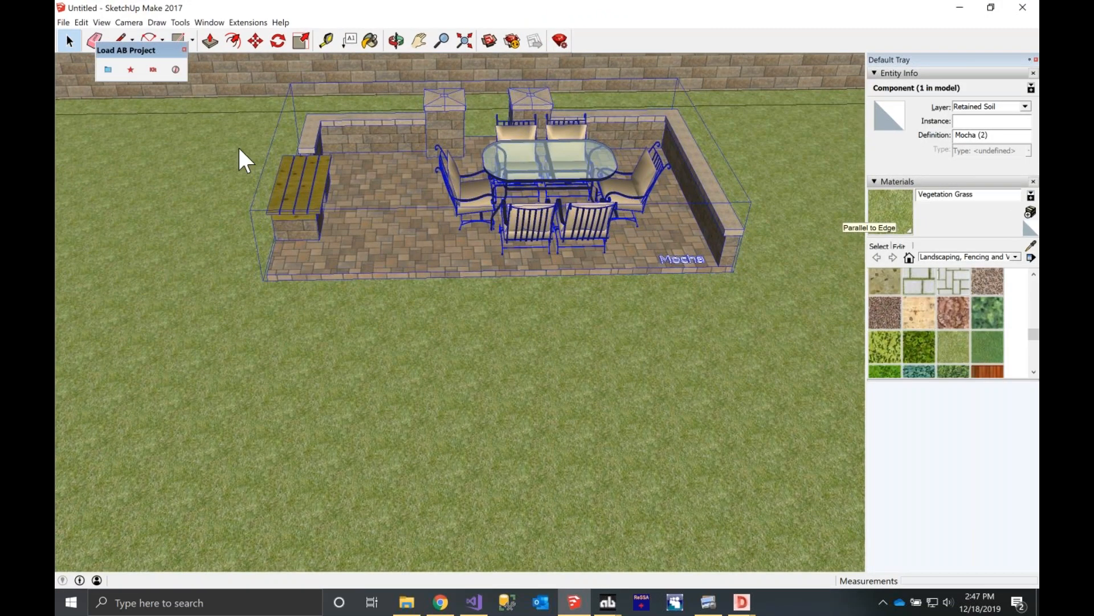
left_click(223, 185)
- Examine the placement of the patio relative to the wall and the grass area above it
scroll(371, 297, "up", 6)
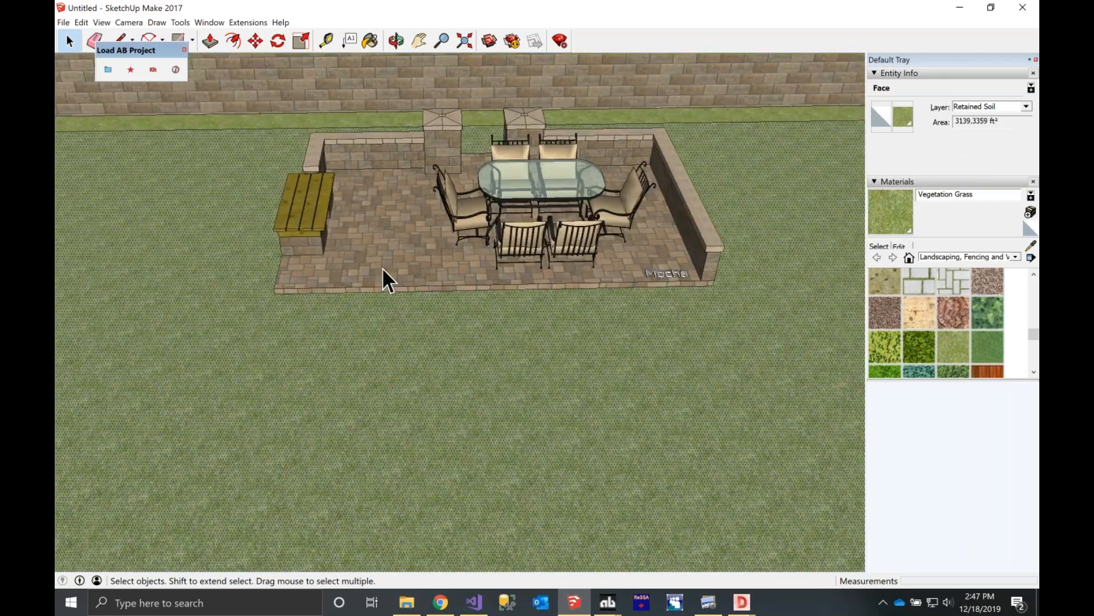
scroll(381, 313, "down", 6)
scroll(402, 85, "up", 3)
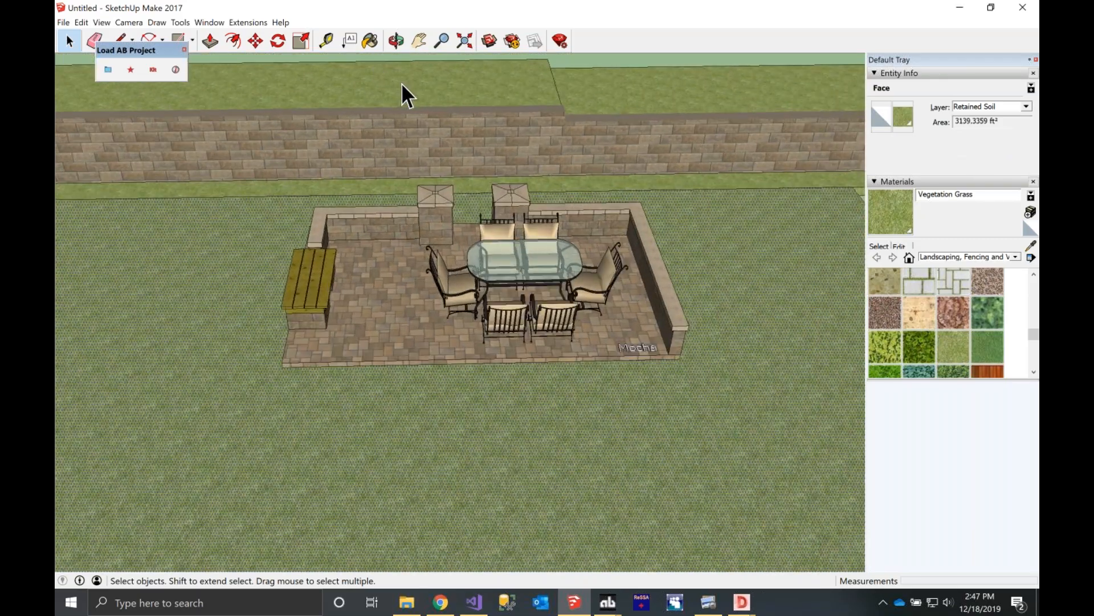
scroll(405, 84, "down", 3)
scroll(470, 285, "down", 2)
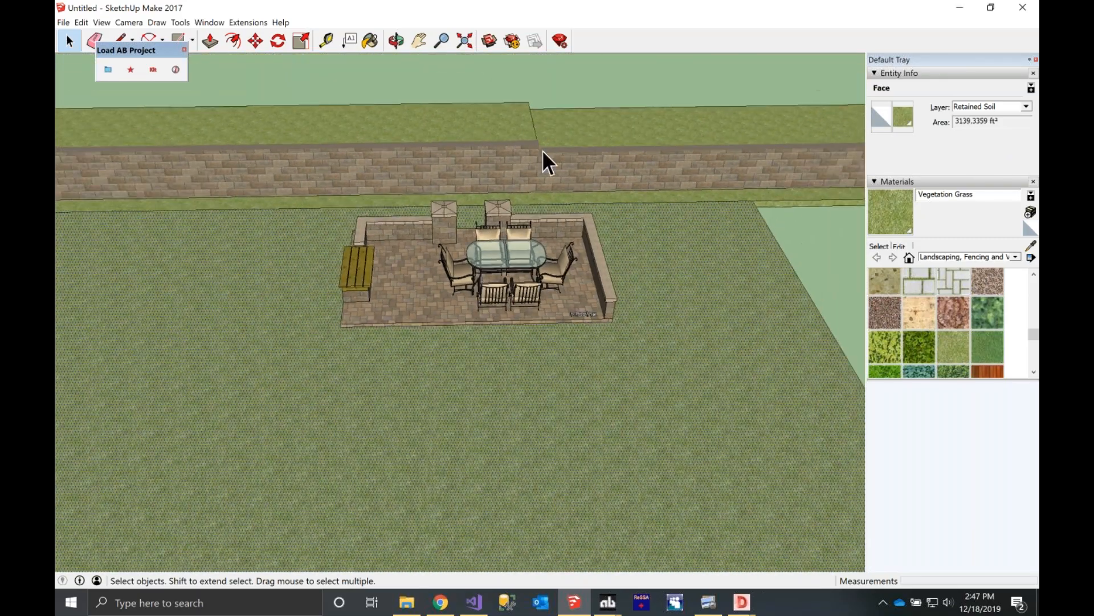
scroll(545, 149, "up", 3)
scroll(562, 74, "down", 1)
left_click(268, 91)
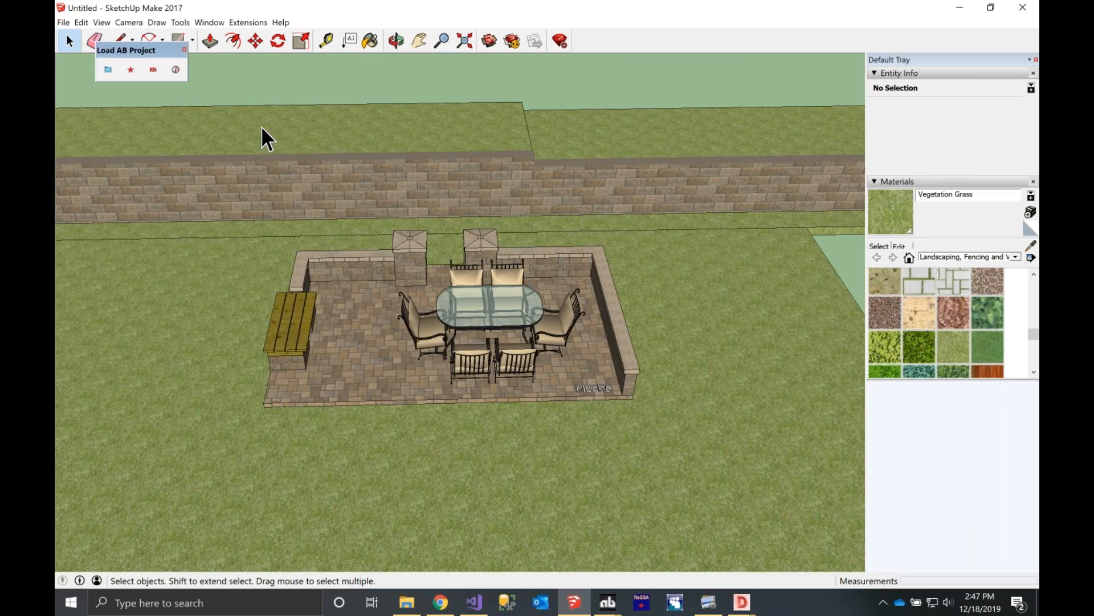
- Open the Allan Block 3D Warehouse favorites and download the Monarda 'Jacob Cline' flower as a SketchUp 2017 model
left_click(130, 69)
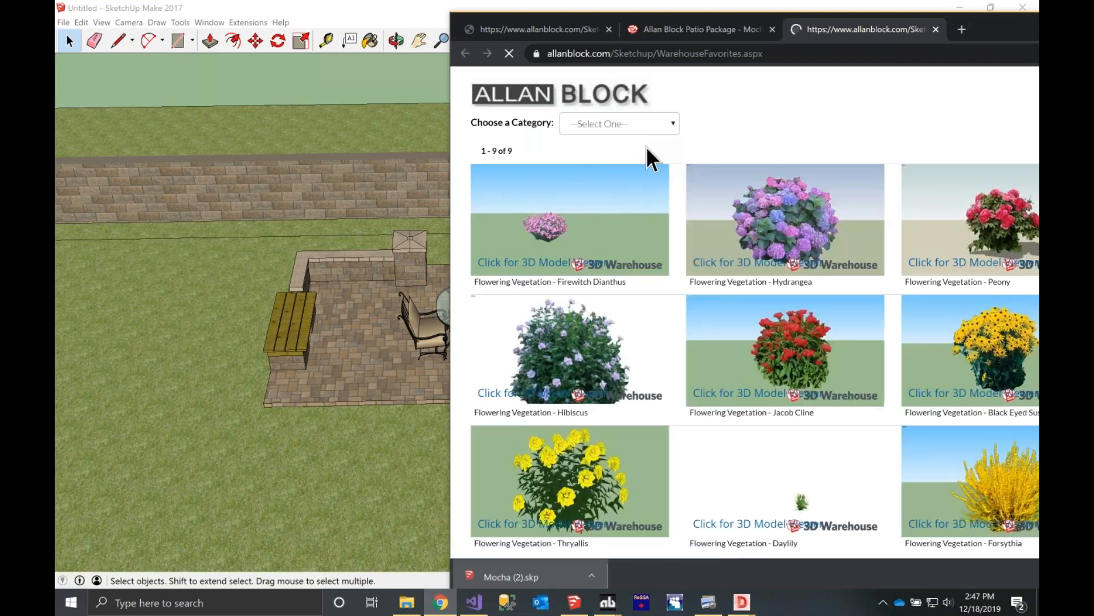
left_click(870, 395)
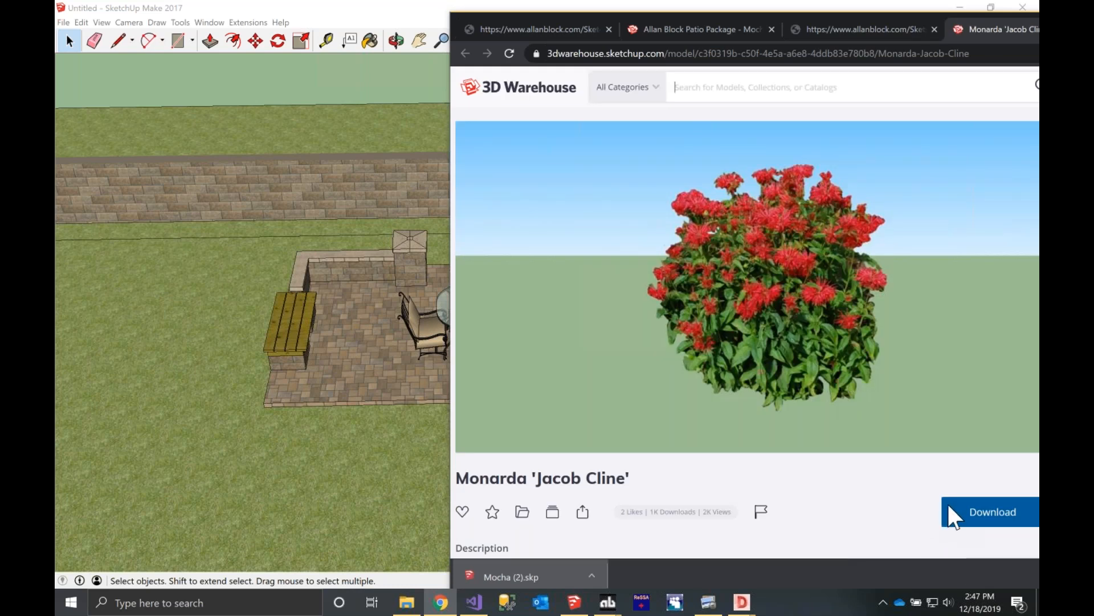
left_click(949, 506)
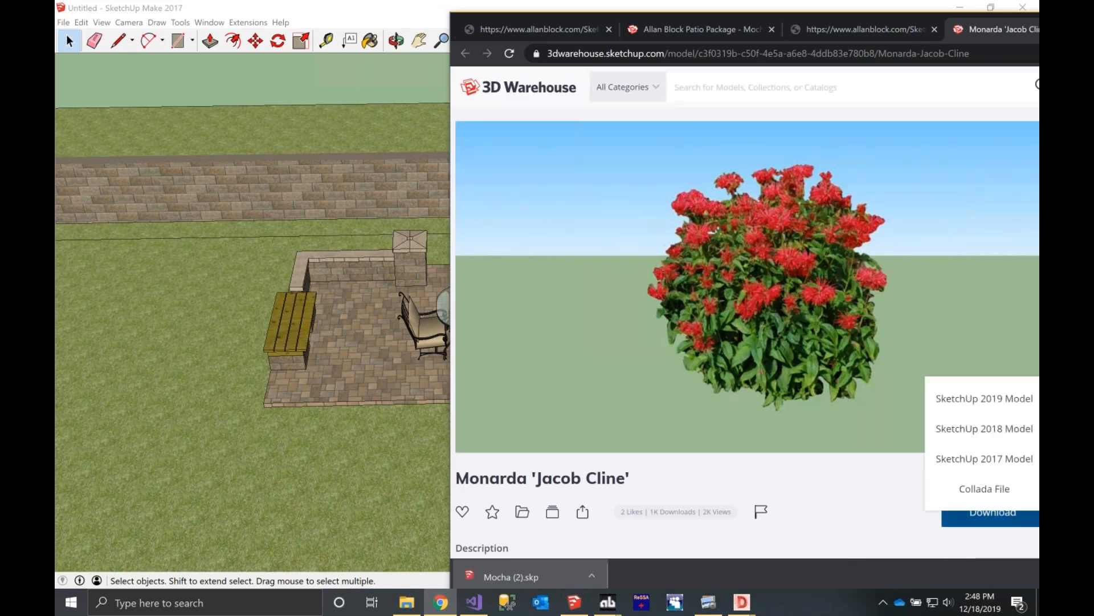
left_click(984, 458)
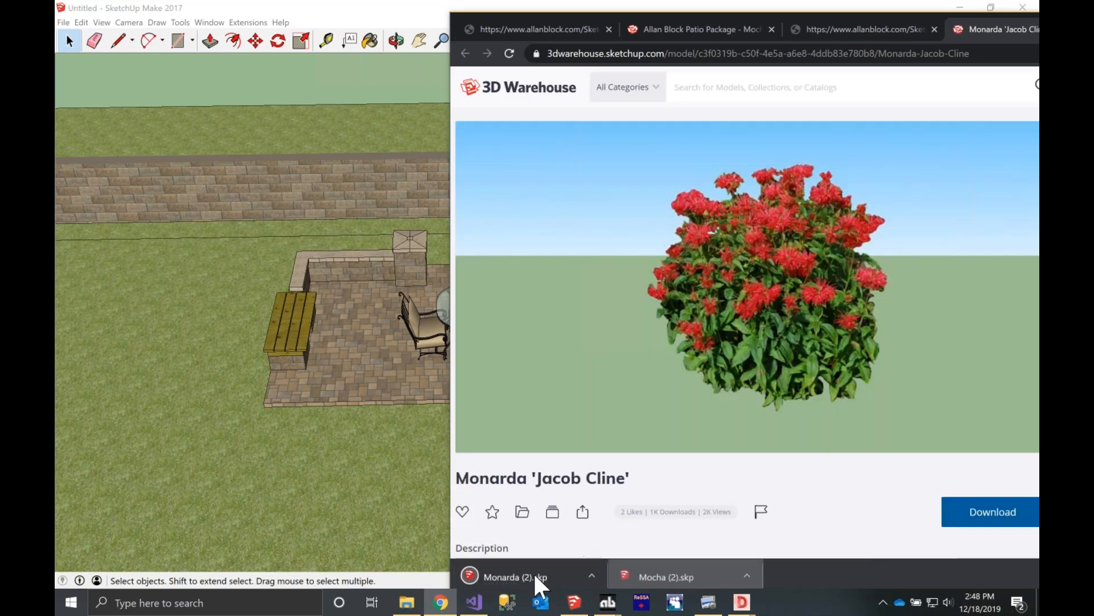
- Insert the downloaded Monarda flower component on the grass above the retaining wall
mouse_move(532, 570)
left_mouse_down()
mouse_move(461, 373)
mouse_move(333, 152)
mouse_move(336, 139)
mouse_move(304, 135)
left_mouse_up()
scroll(419, 137, "up", 3)
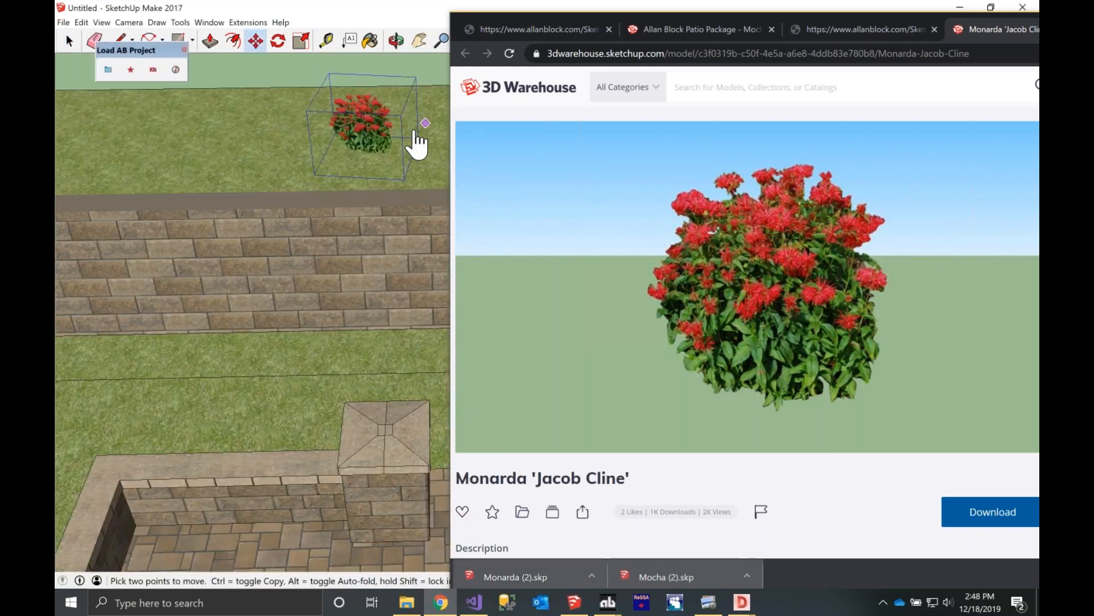
scroll(418, 146, "up", 2)
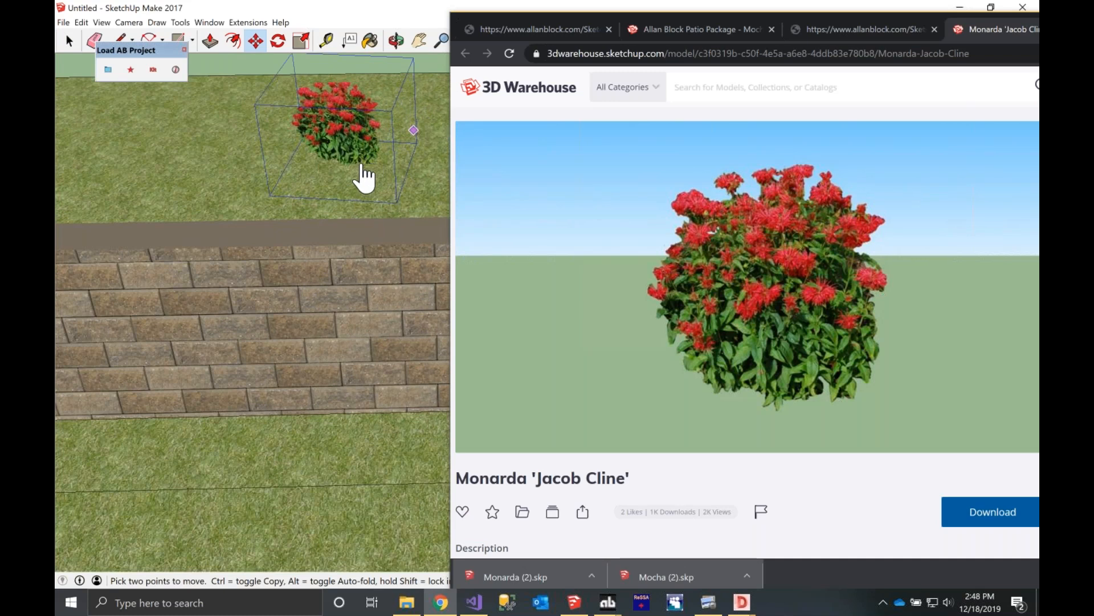
- Place three copies of the Monarda flower in a row above the wall, the last one beyond the wall's step-down
left_click(363, 178)
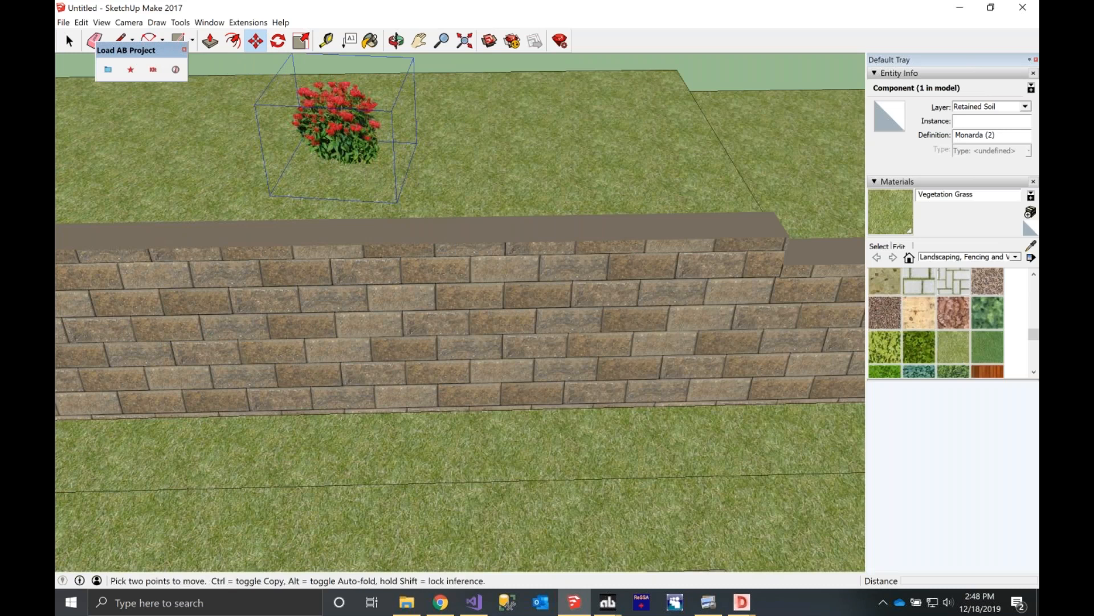
left_click(470, 158)
key("ctrl")
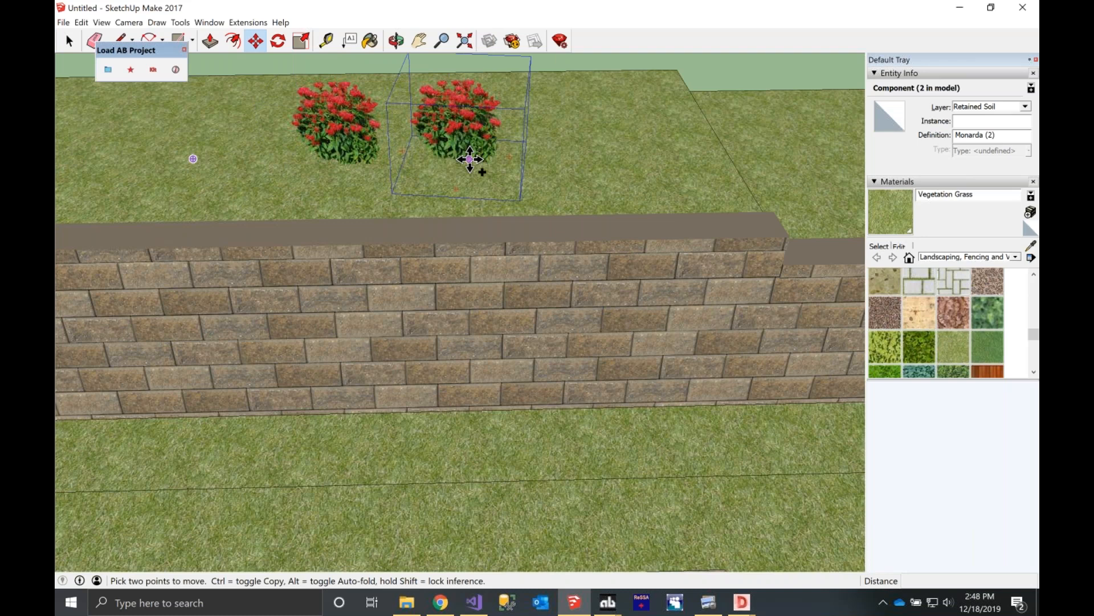
left_click(470, 159)
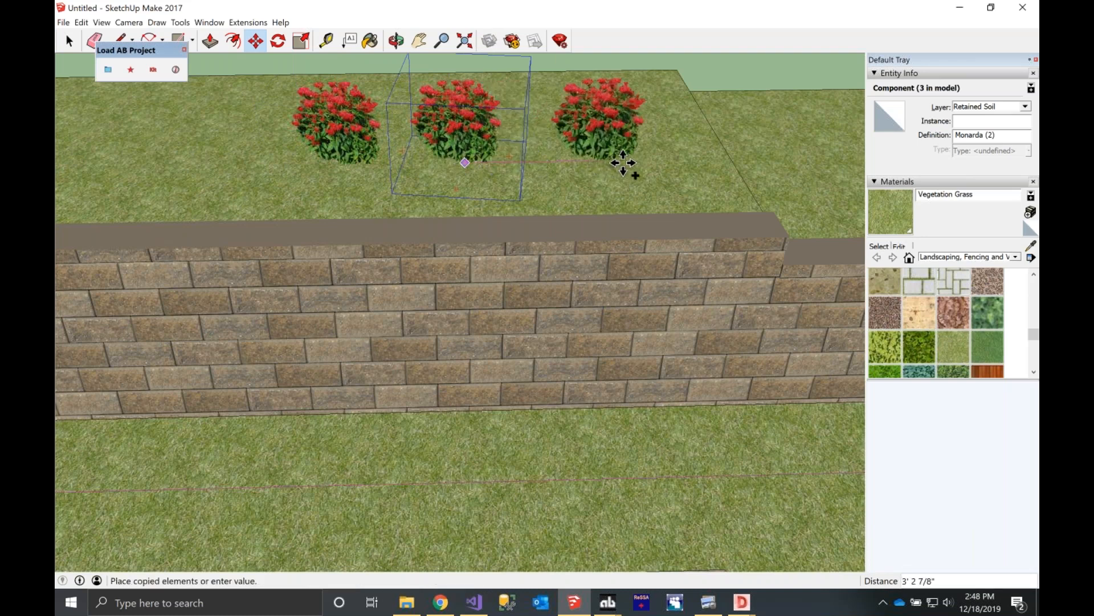
left_click(638, 158)
key("ctrl")
left_click(629, 157)
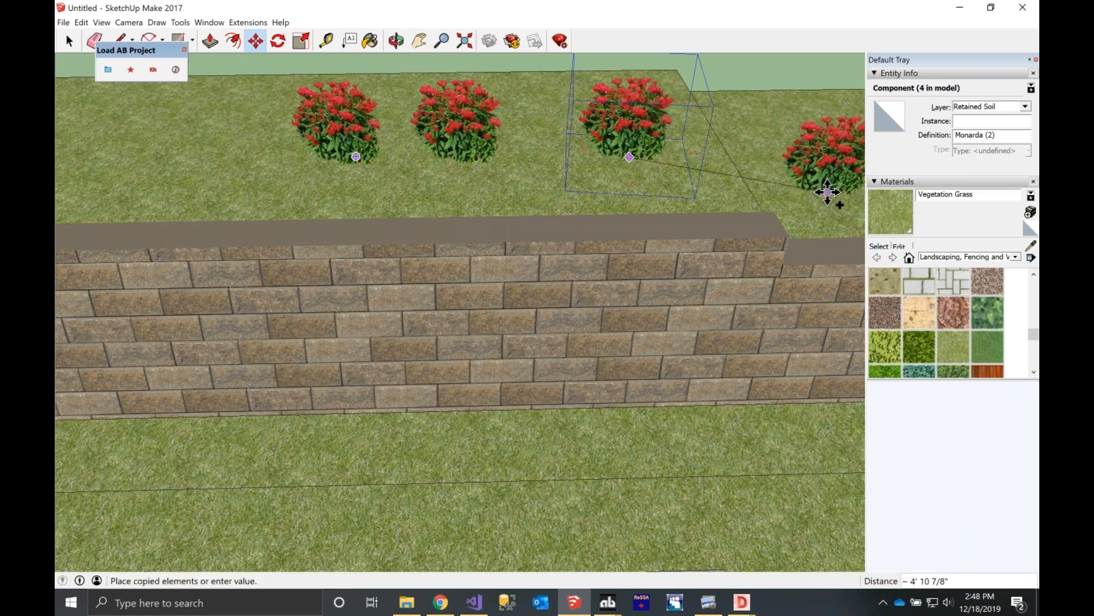
left_click(819, 195)
- Copy the Monarda flower on the lower grass section farther along the wall to extend the row
scroll(294, 241, "down", 3)
scroll(770, 189, "up", 2)
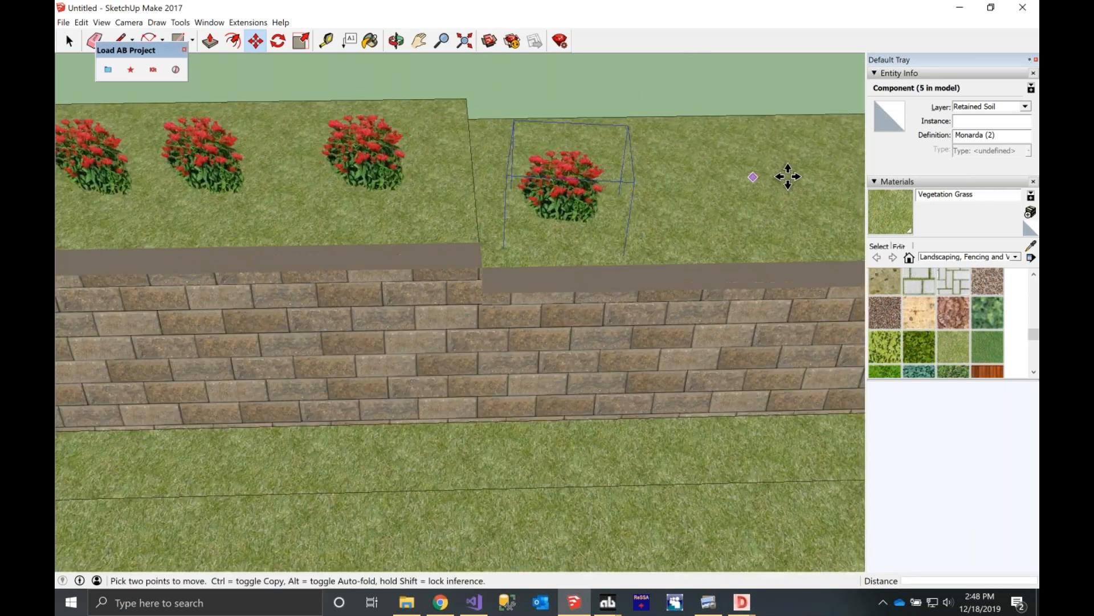
scroll(678, 197, "up", 2)
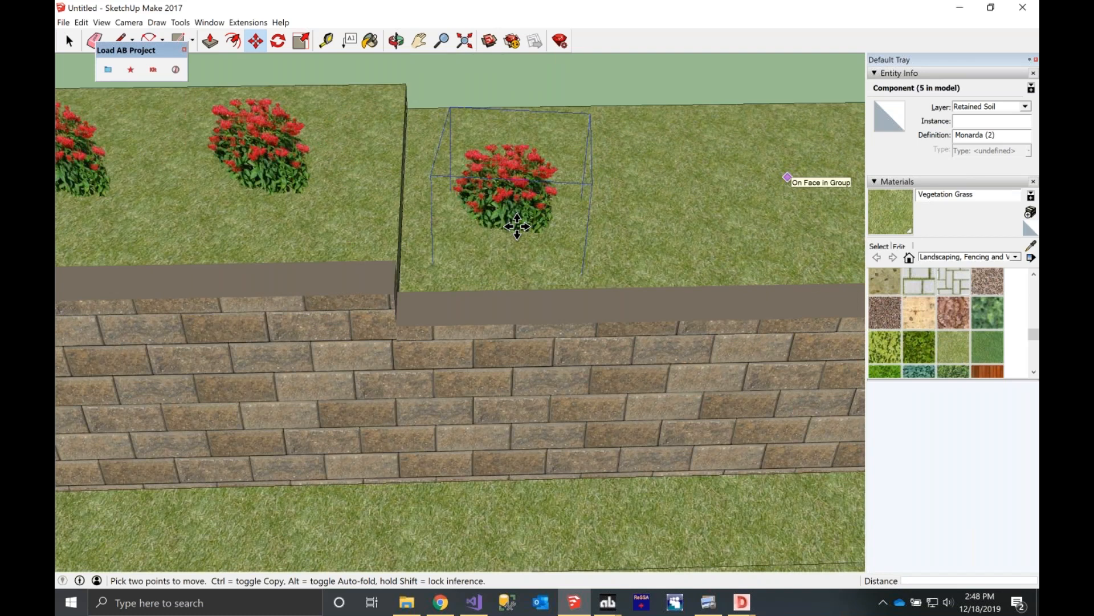
key("ctrl")
left_click(519, 228)
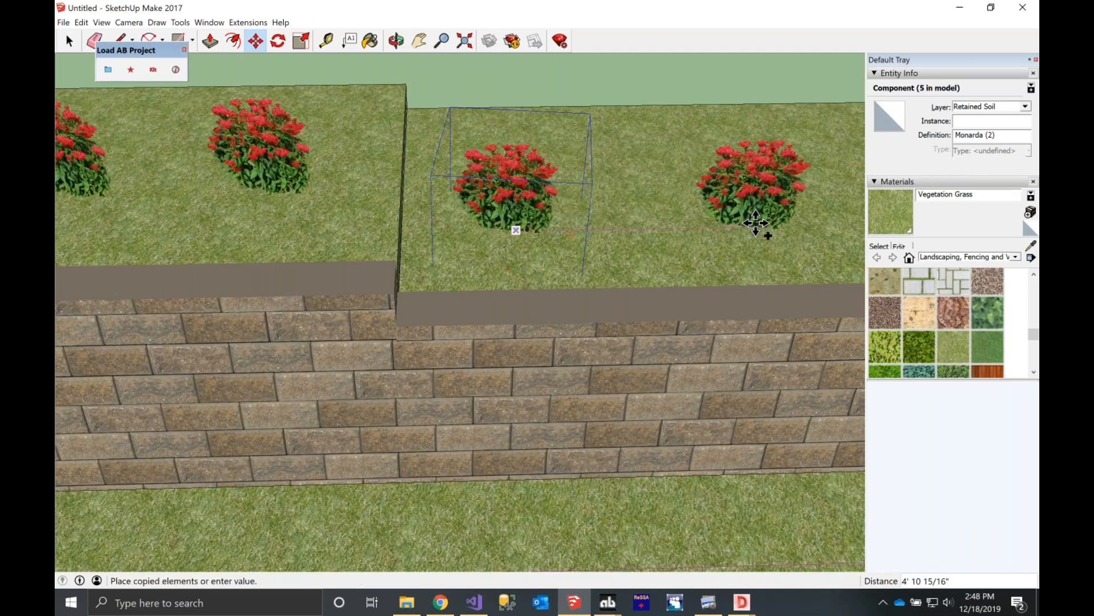
left_click(696, 150)
- Open the Trees category in the Allan Block favorites and download the first 3D Tree as a SketchUp 2017 model
scroll(696, 149, "down", 5)
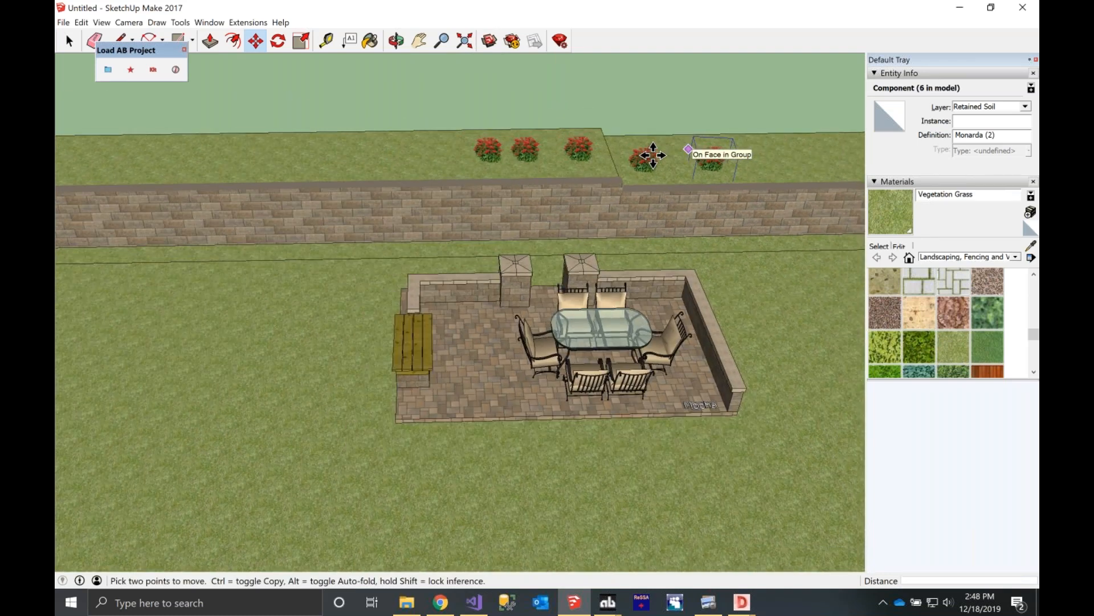
scroll(682, 177, "up", 1)
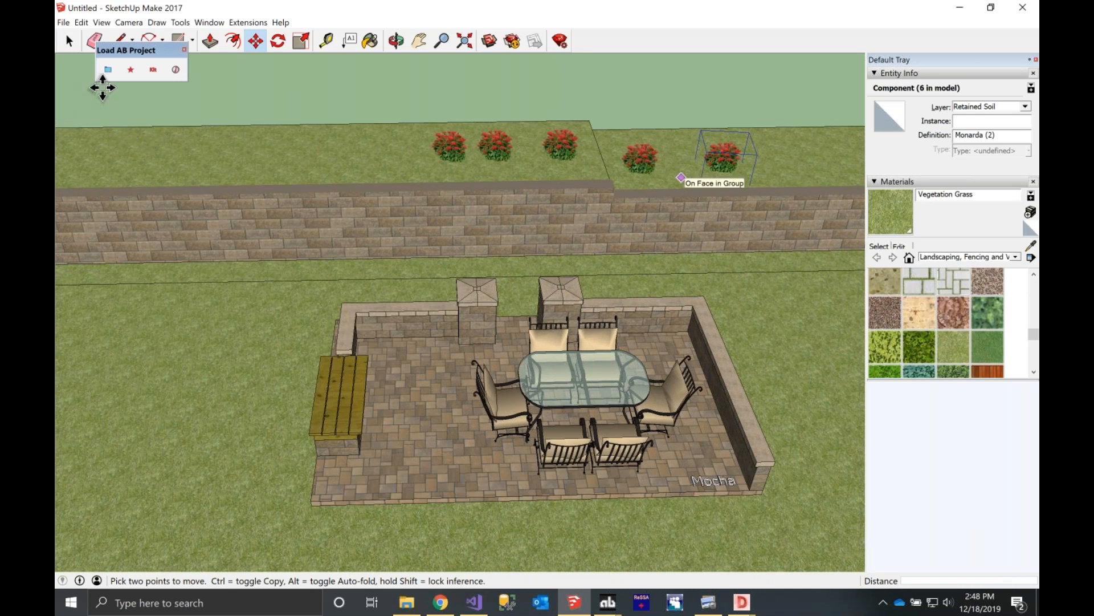
left_click(137, 65)
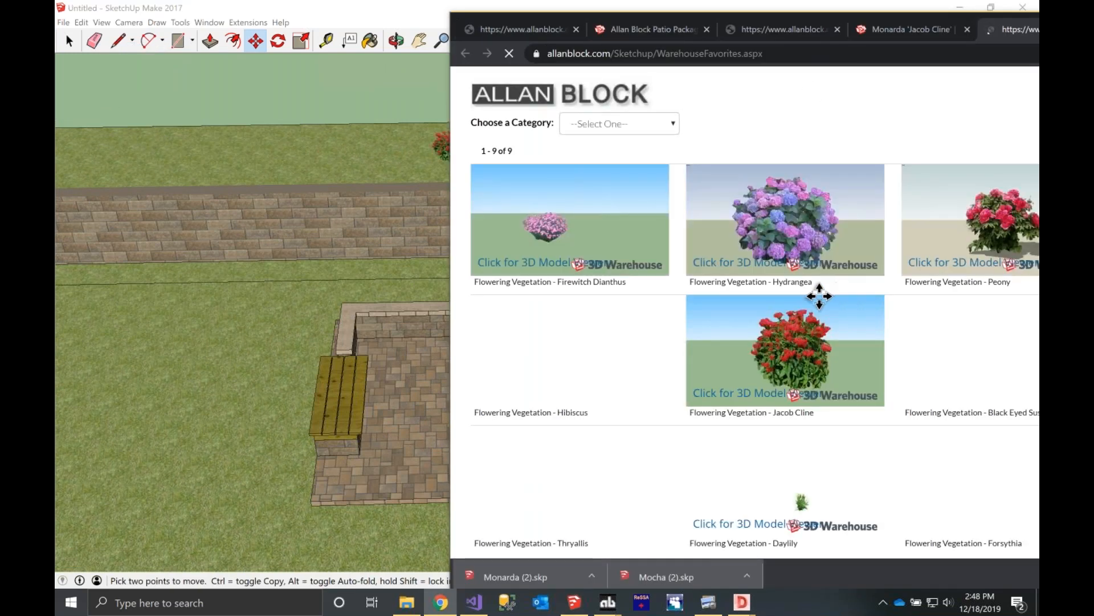
left_click(599, 124)
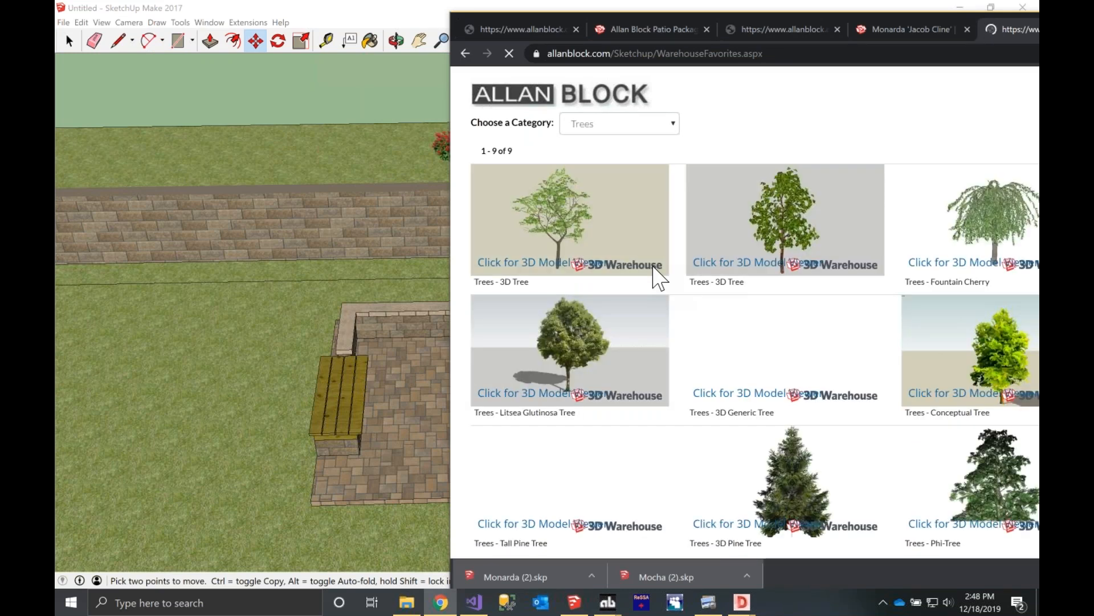
left_click(653, 266)
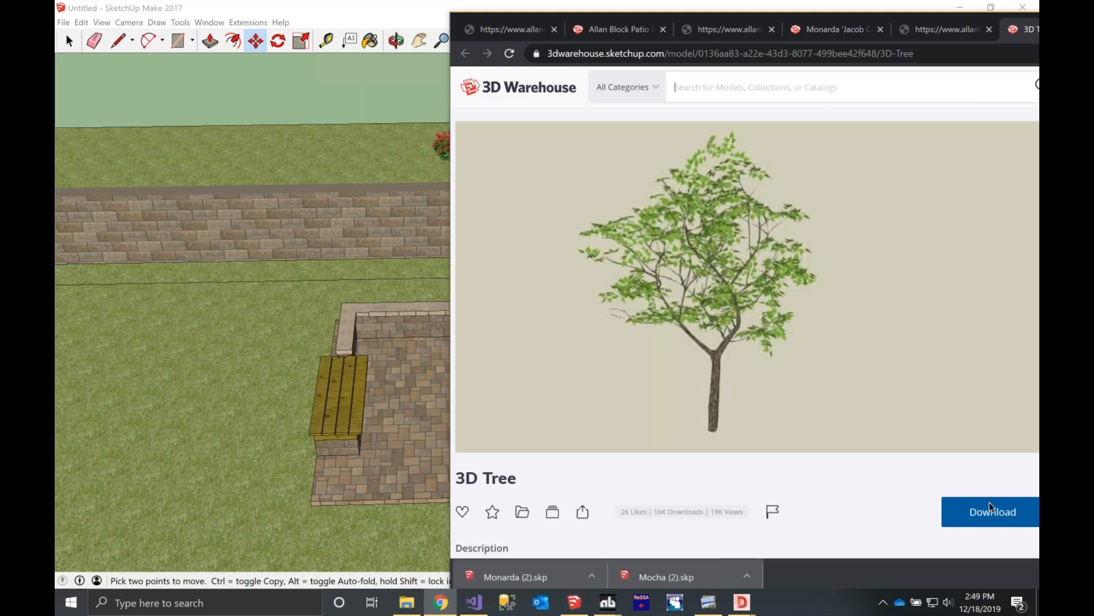
left_click(992, 511)
left_click(968, 463)
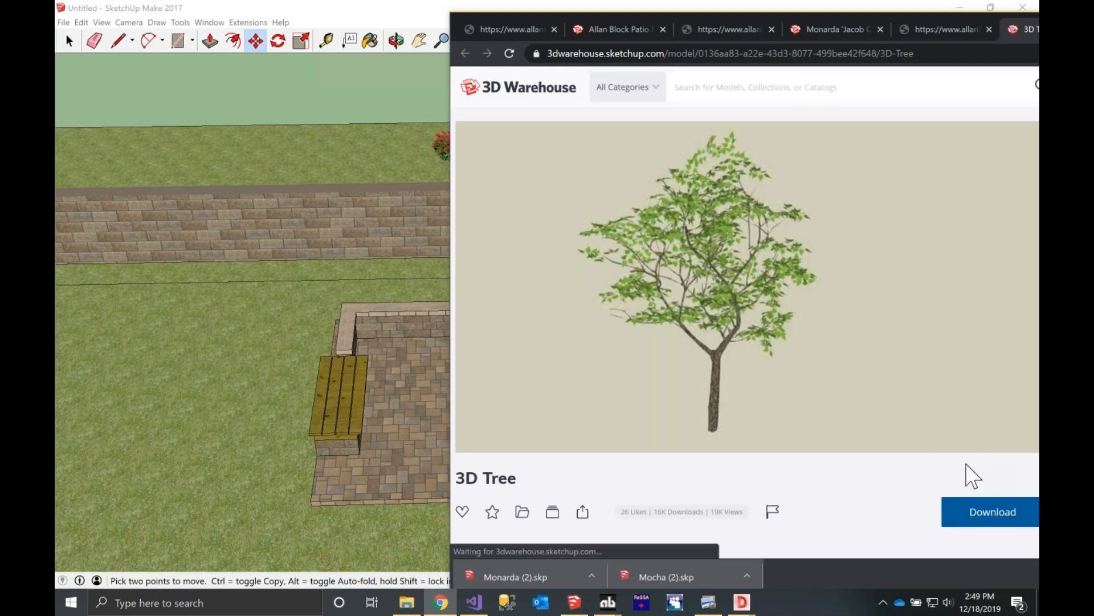
- Insert the downloaded 3D Tree on the grass beside the bench end of the Mocha patio
mouse_move(531, 575)
left_mouse_down()
mouse_move(293, 320)
mouse_move(308, 298)
mouse_move(296, 310)
left_mouse_up()
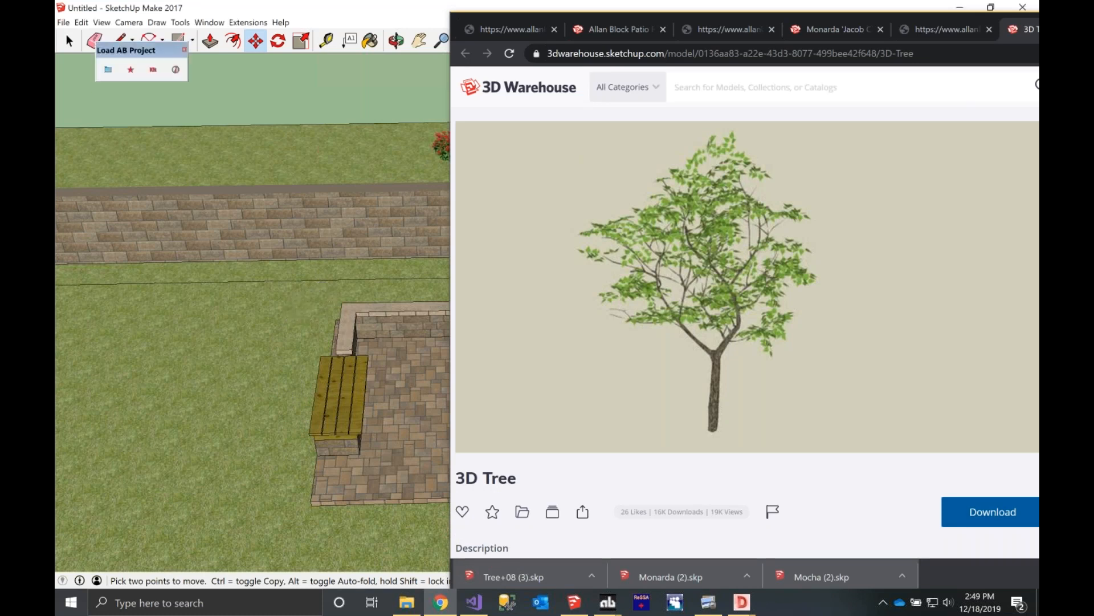
mouse_move(370, 315)
middle_mouse_down()
mouse_move(647, 264)
mouse_move(520, 207)
mouse_move(557, 350)
middle_mouse_up()
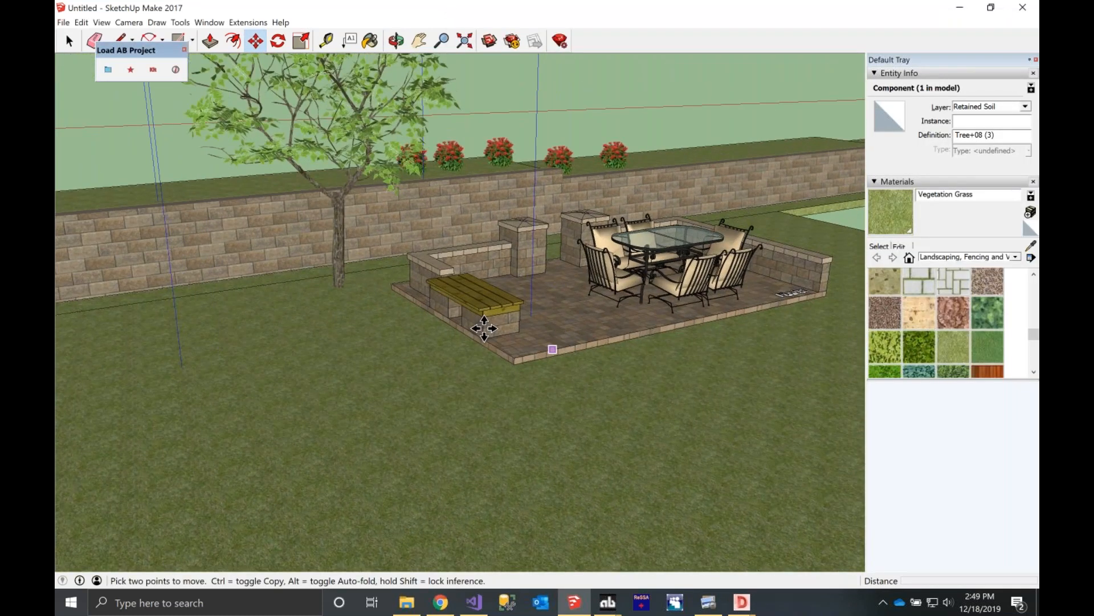
middle_click_drag(484, 328, 439, 244)
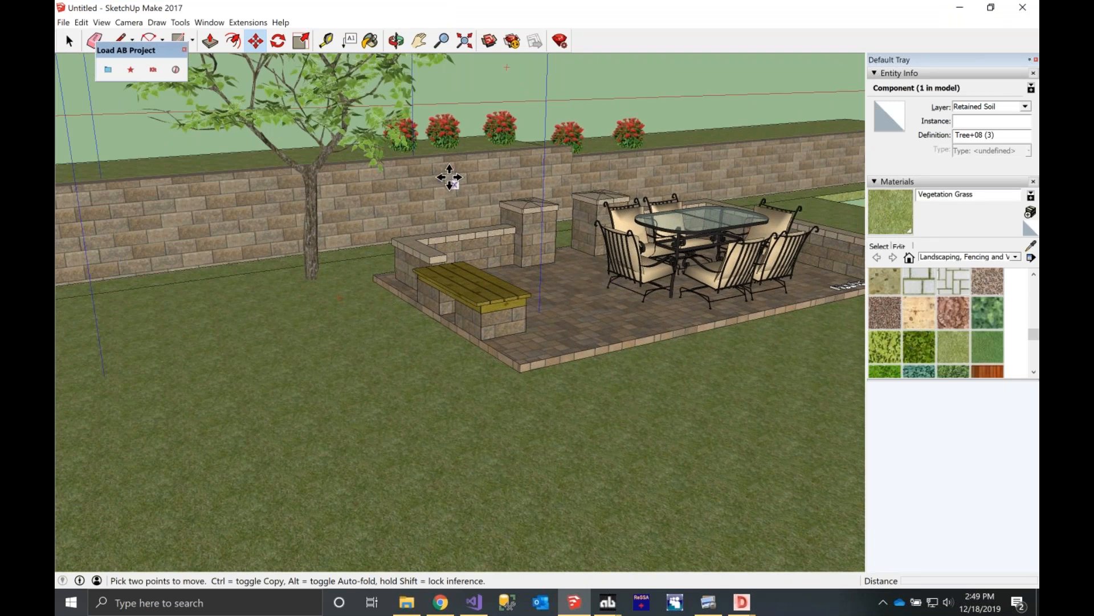
scroll(477, 191, "up", 5)
middle_click_drag(734, 289, 707, 275)
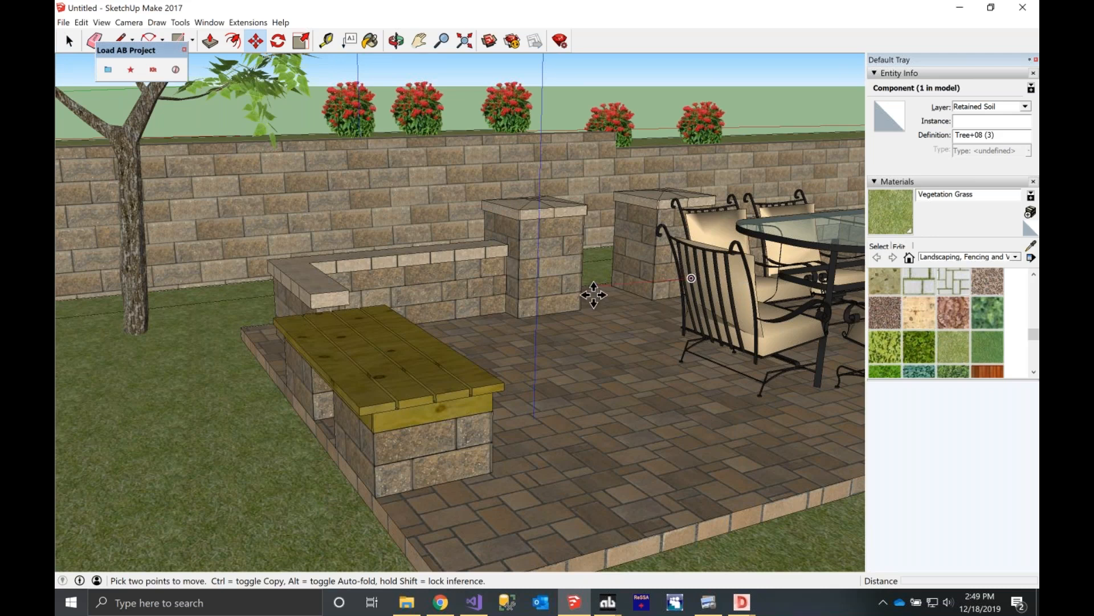
scroll(378, 342, "up", 1)
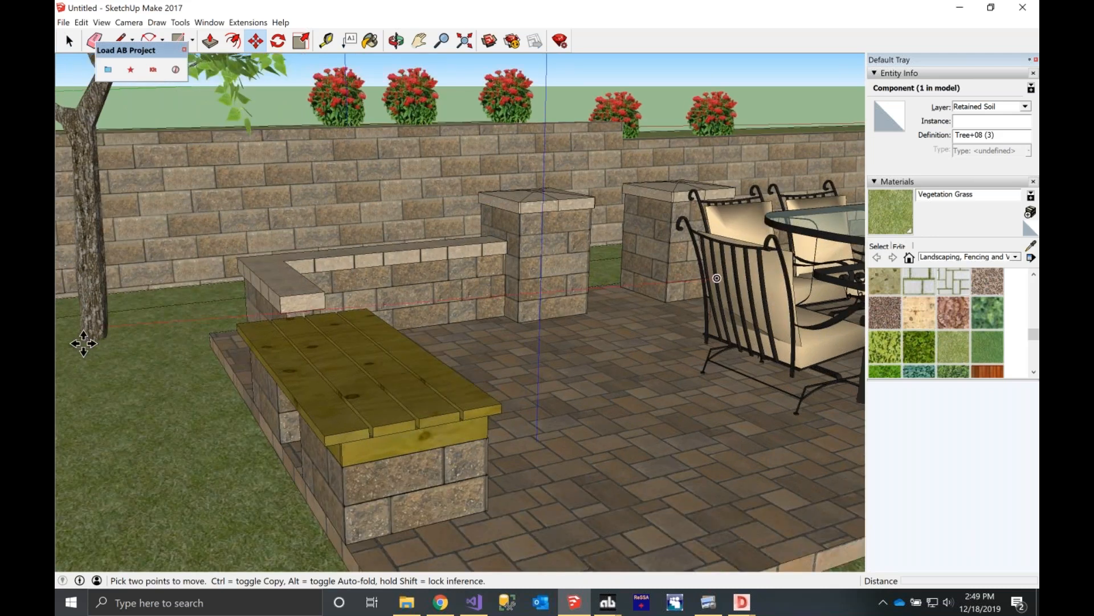